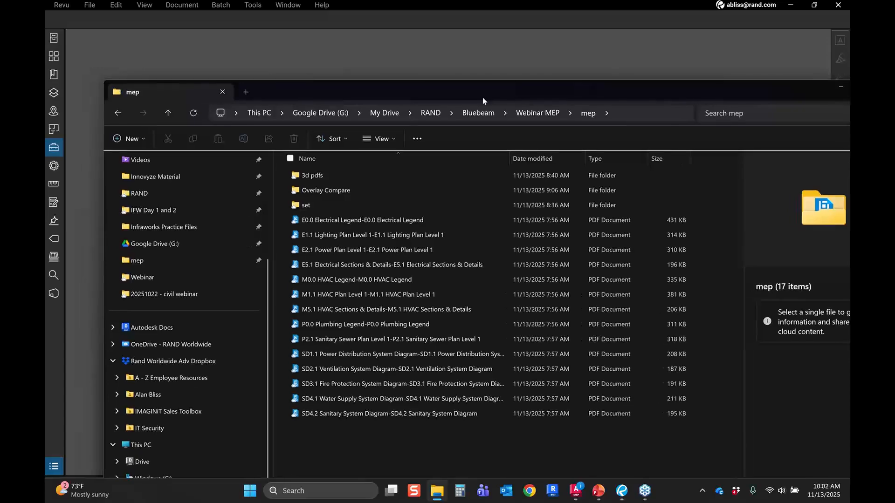
# Step: Open the E0.0 Electrical Legend PDF from the mep folder and show the page thumbnails
pyautogui.moveTo(519, 226); pyautogui.dragTo(213, 159)
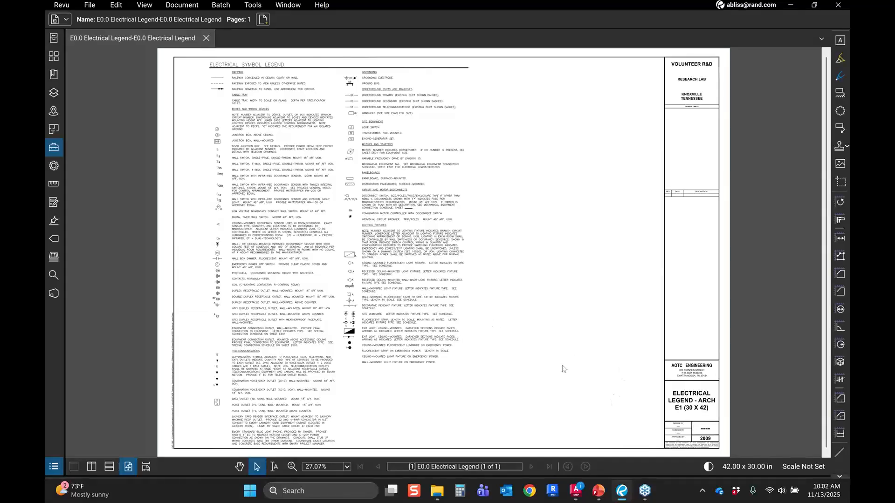
pyautogui.click(59, 59)
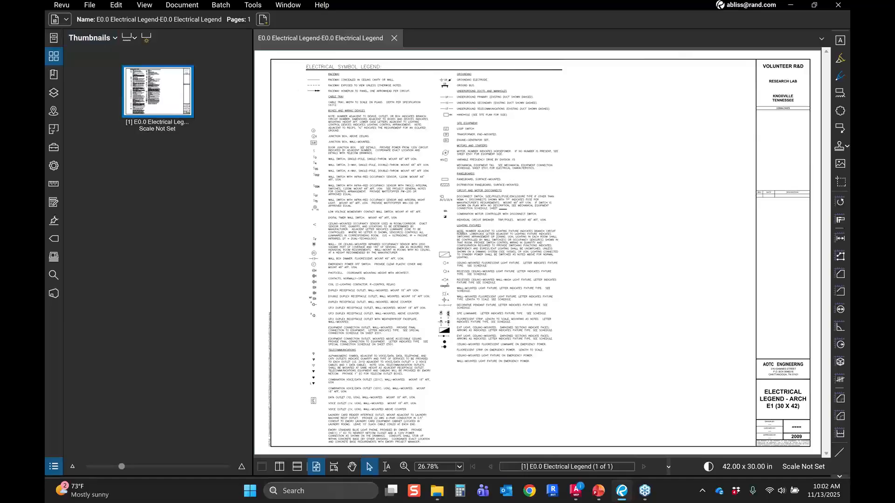
# Step: Insert the E1.1 through SD4.2 sheet PDFs after page 1 of the open document
pyautogui.hotkey('alt', 'Tab')
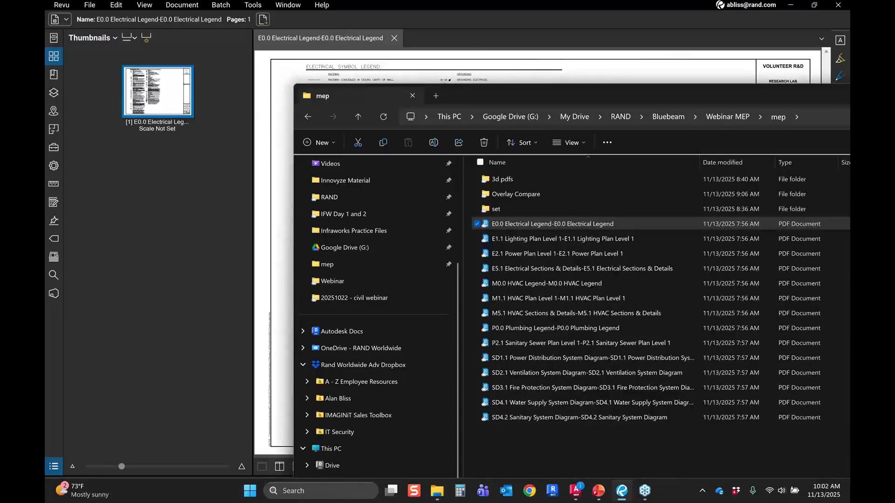
pyautogui.moveTo(606, 95); pyautogui.dragTo(521, 78)
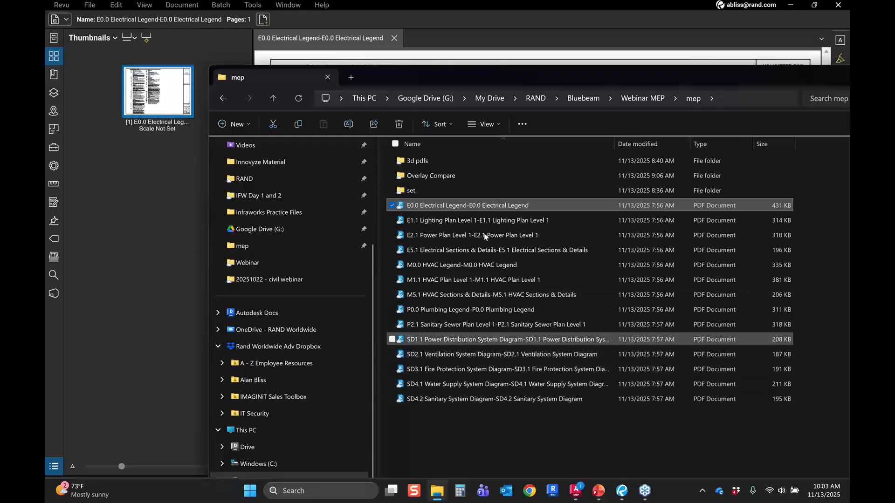
pyautogui.moveTo(484, 77); pyautogui.dragTo(629, 86)
pyautogui.click(605, 230)
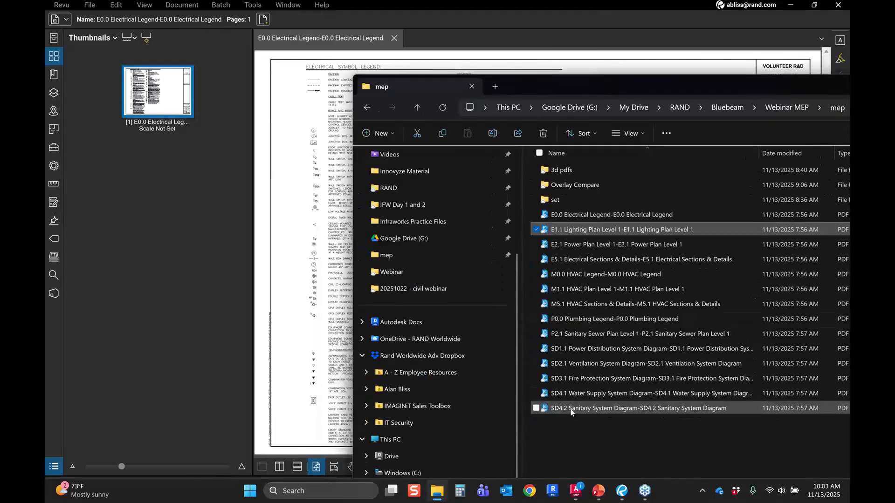
pyautogui.keyDown('shift'); pyautogui.click(571, 412); pyautogui.keyUp('shift')
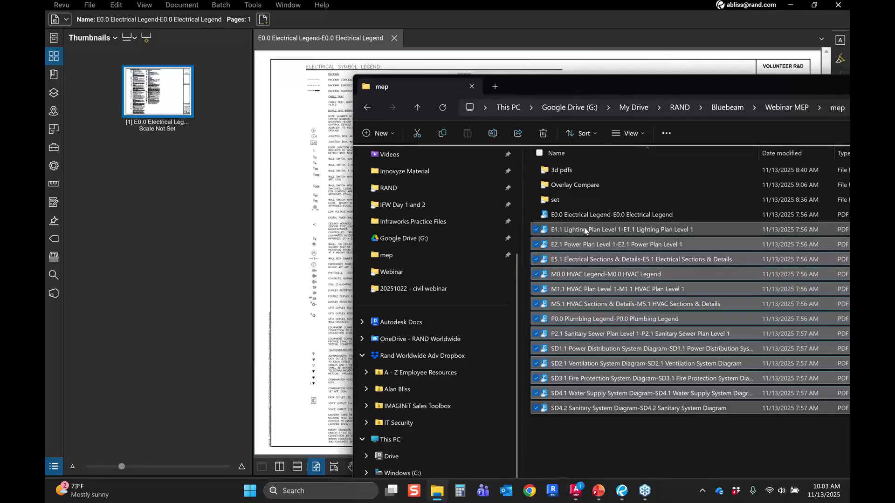
pyautogui.moveTo(591, 231); pyautogui.dragTo(228, 124)
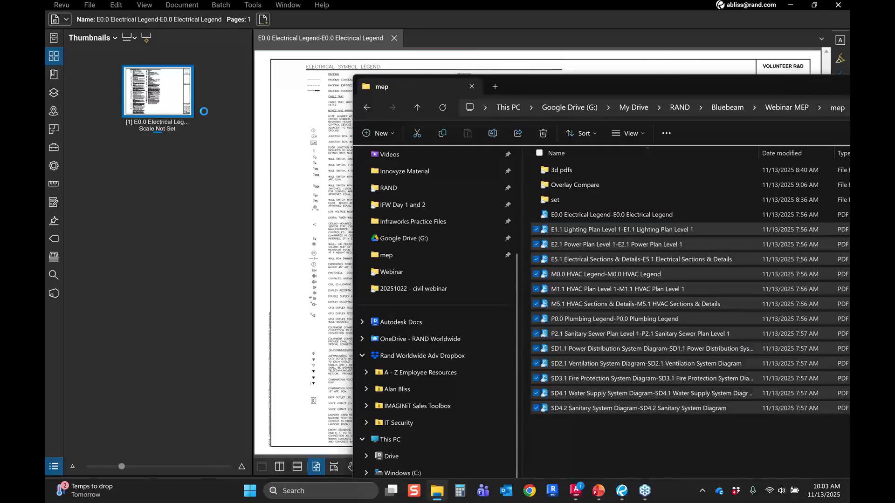
pyautogui.scroll(-1, 368, 179)
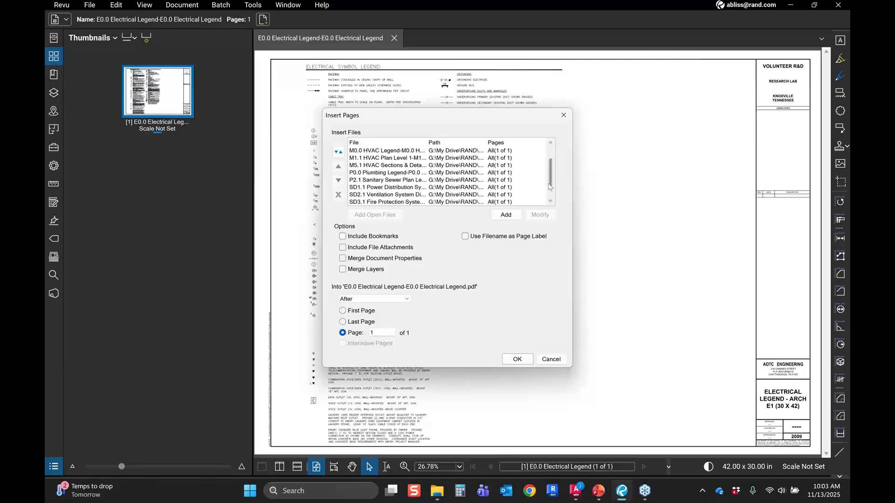
pyautogui.scroll(-1, 553, 185)
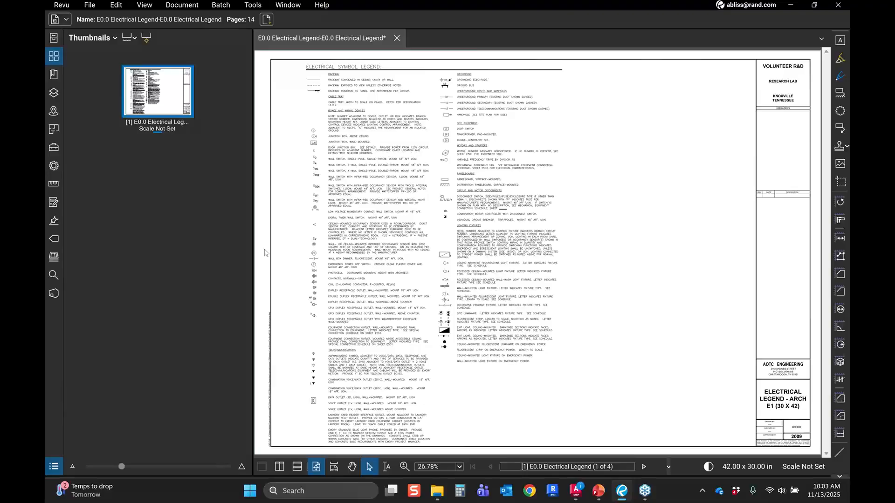
# Step: Browse the inserted sheets through the page thumbnails
pyautogui.click(182, 96)
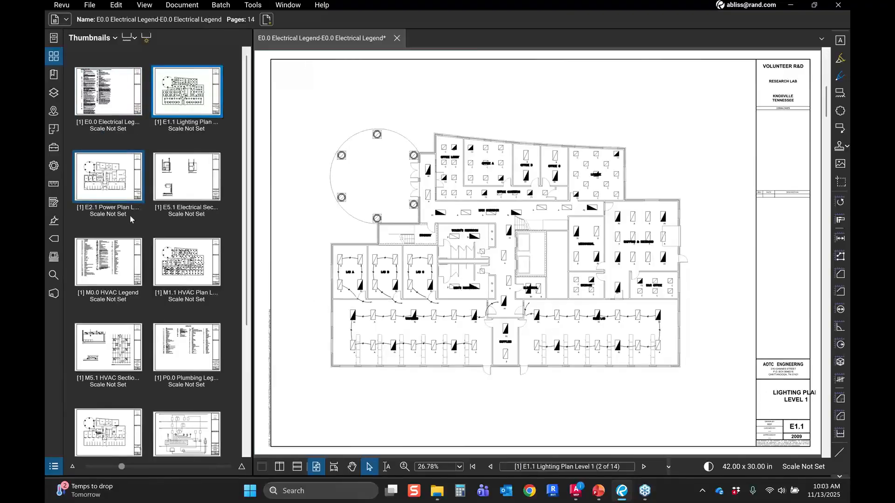
pyautogui.click(182, 182)
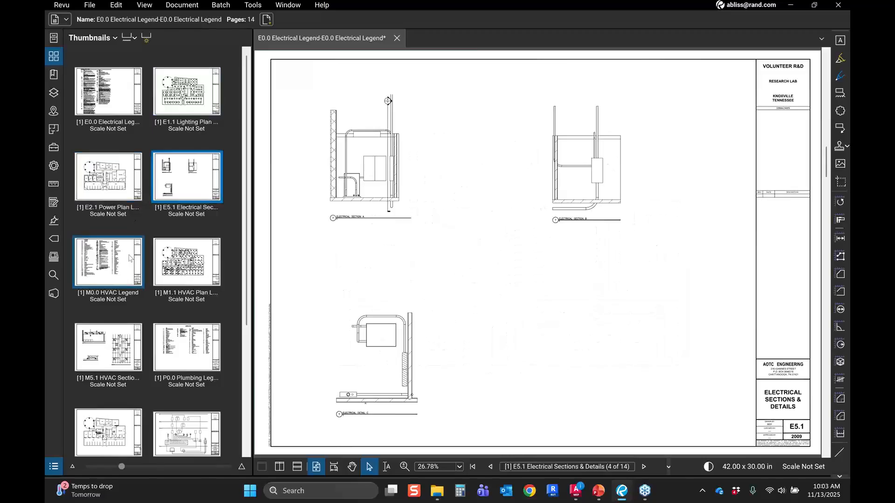
pyautogui.click(186, 261)
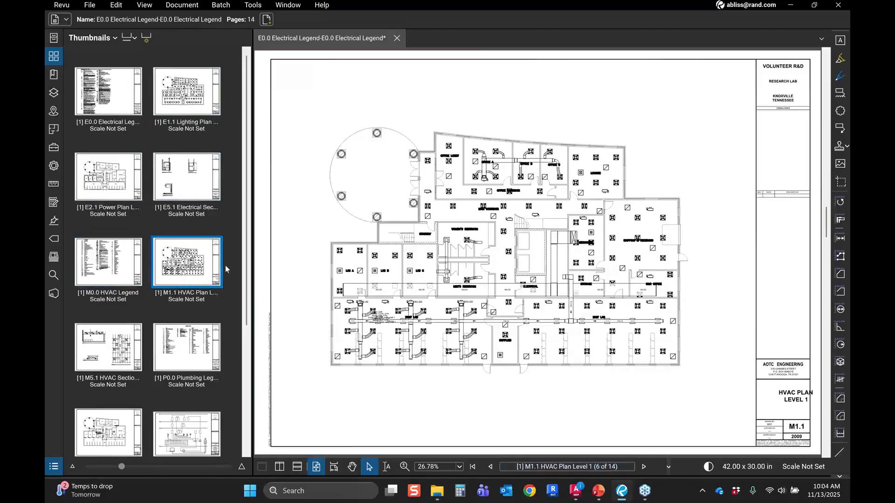
pyautogui.scroll(-4, 225, 265)
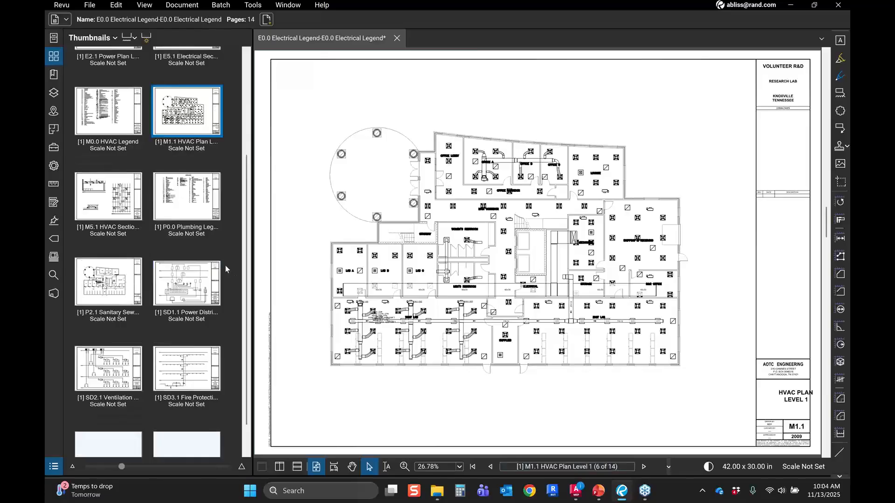
pyautogui.scroll(4, 198, 256)
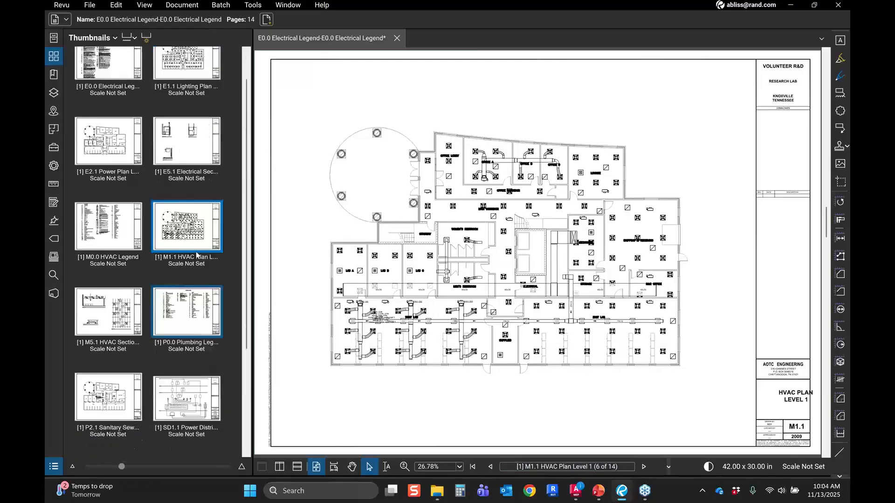
pyautogui.scroll(2, 197, 256)
# Step: Save the combined document as set demo inside the set folder
pyautogui.click(90, 5)
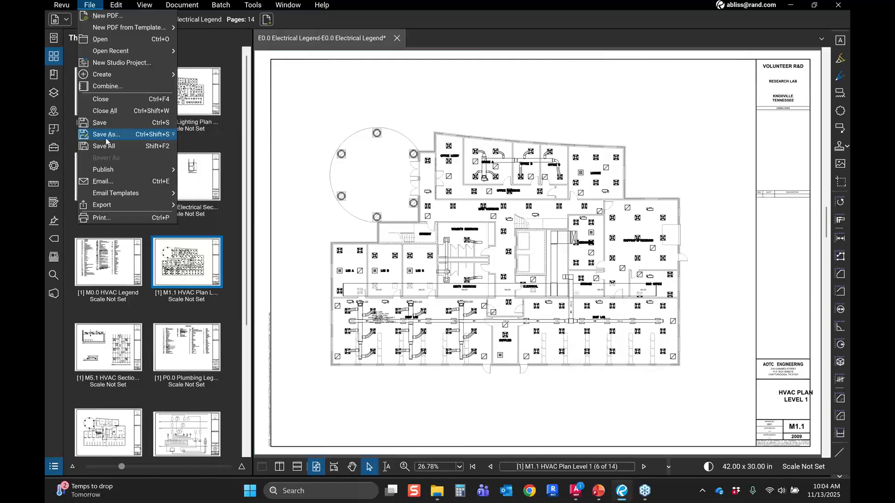
pyautogui.click(267, 164)
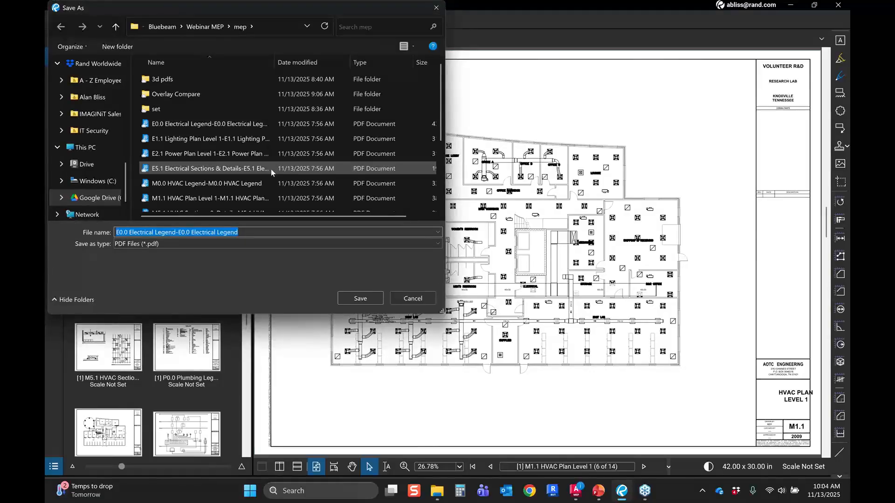
pyautogui.doubleClick(187, 112)
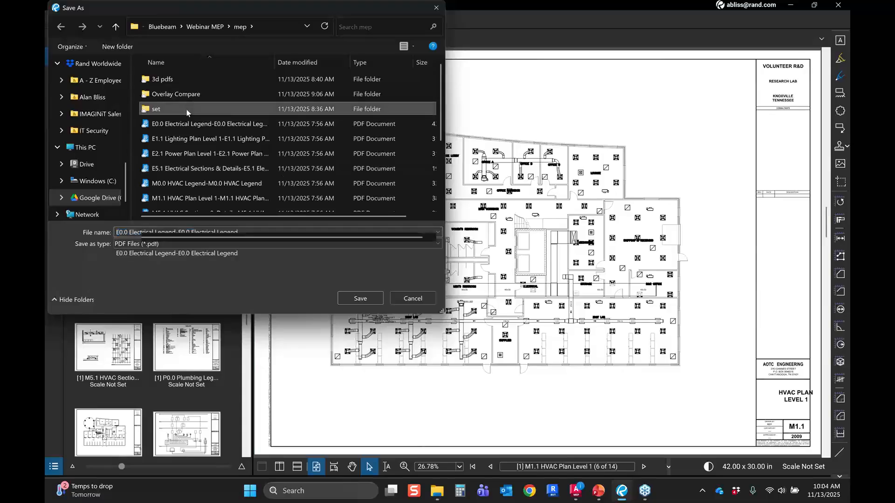
pyautogui.write('set')
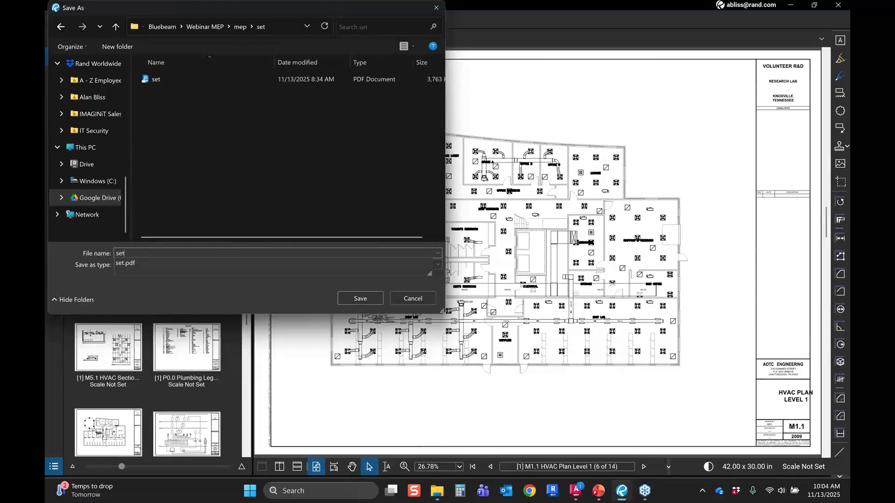
pyautogui.write(' dem')
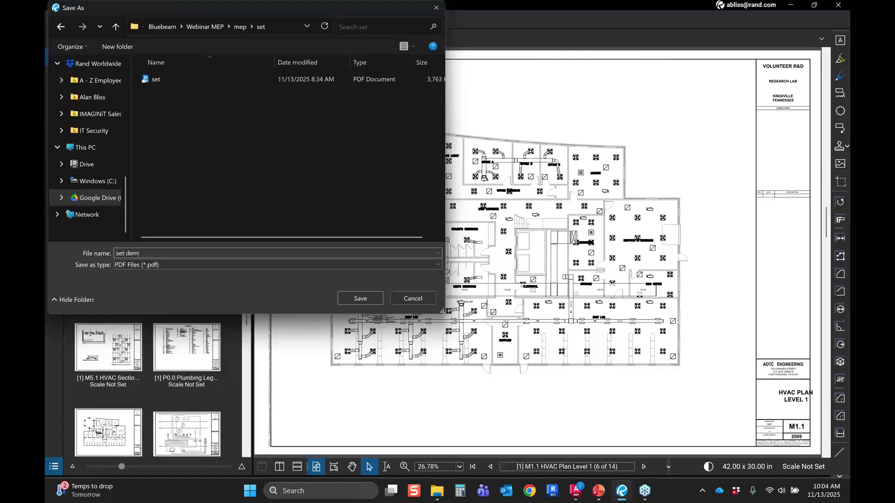
pyautogui.write('o')
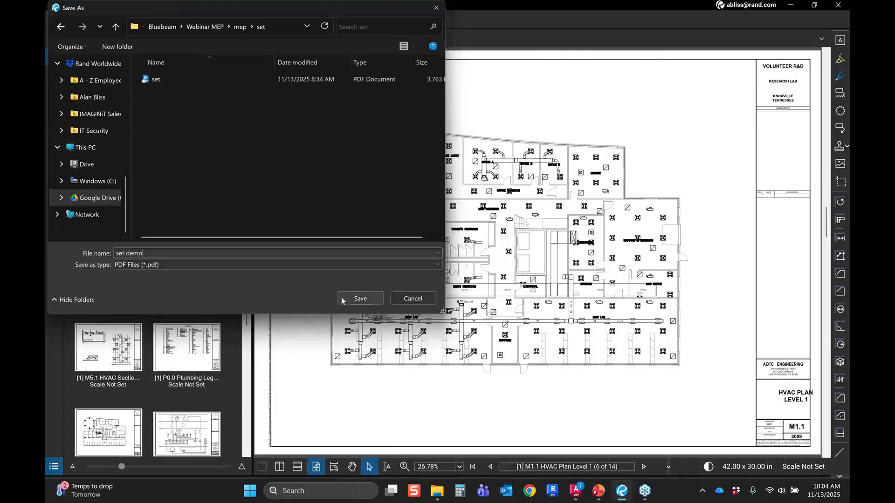
pyautogui.click(342, 301)
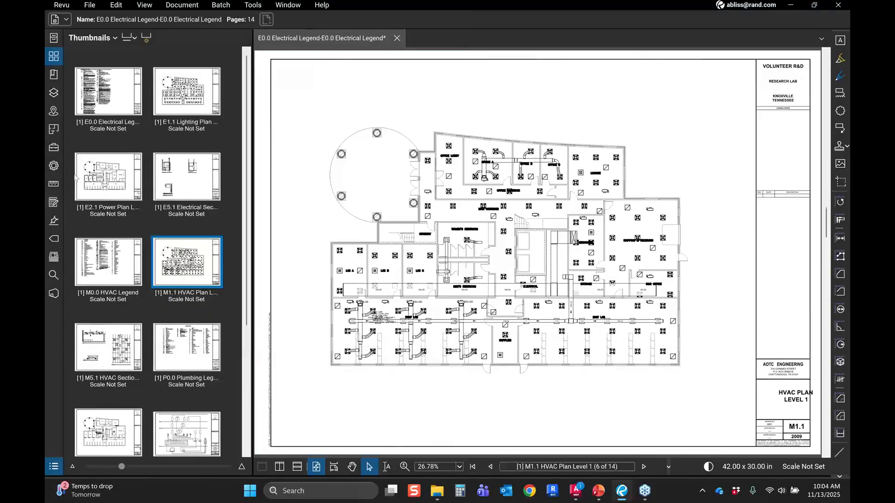
# Step: Open the bookmarks and hide the structures section
pyautogui.click(107, 107)
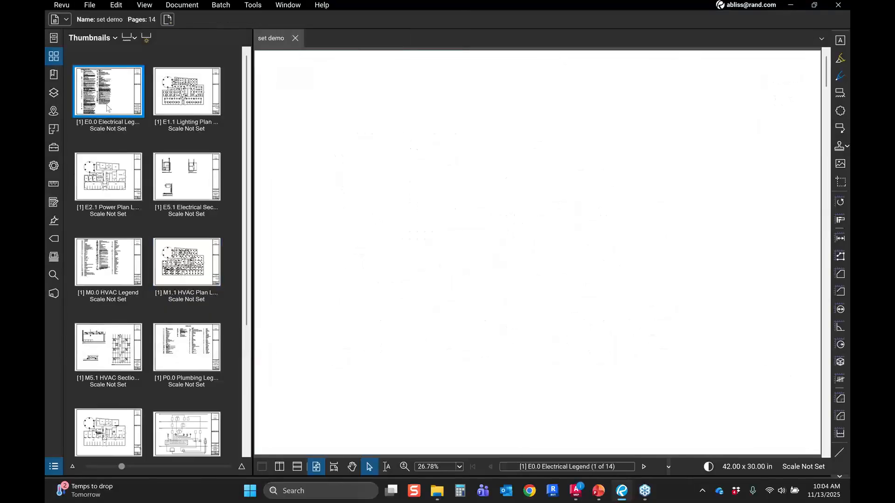
pyautogui.click(161, 108)
pyautogui.click(55, 75)
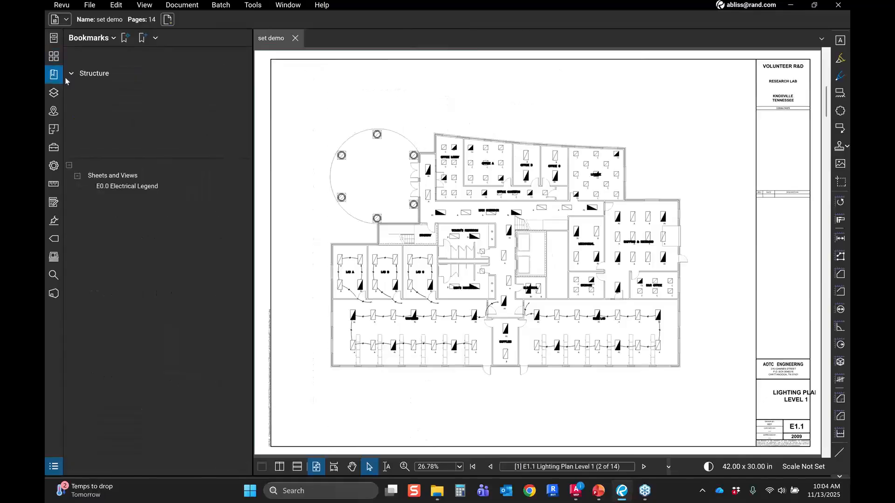
pyautogui.click(91, 38)
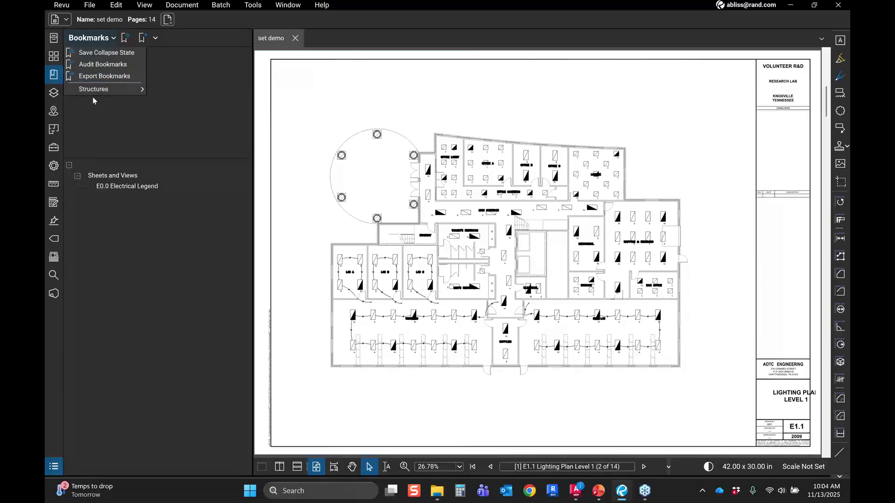
pyautogui.click(93, 100)
# Step: Delete the existing Sheets and Views bookmark
pyautogui.click(128, 92)
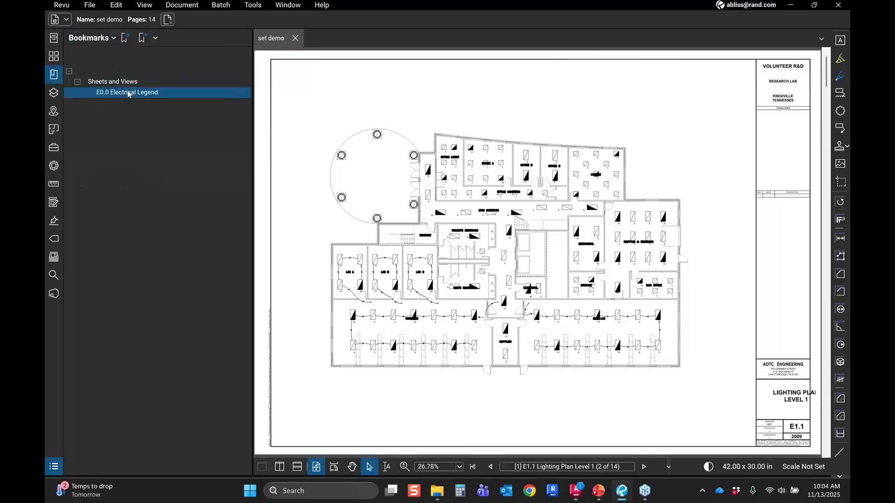
pyautogui.click(129, 93)
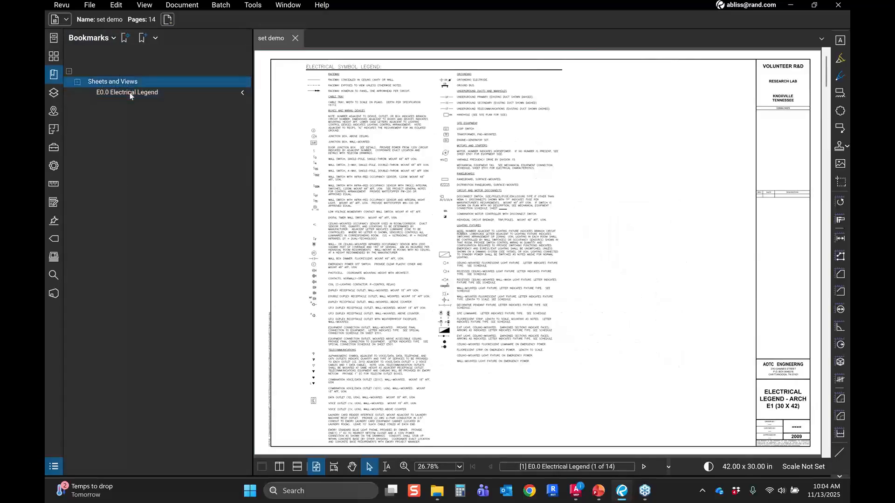
pyautogui.rightClick(128, 85)
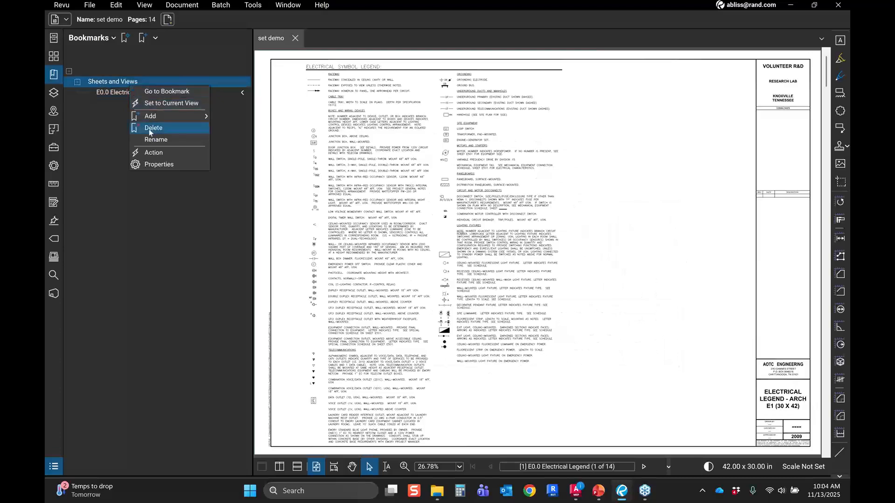
pyautogui.click(149, 130)
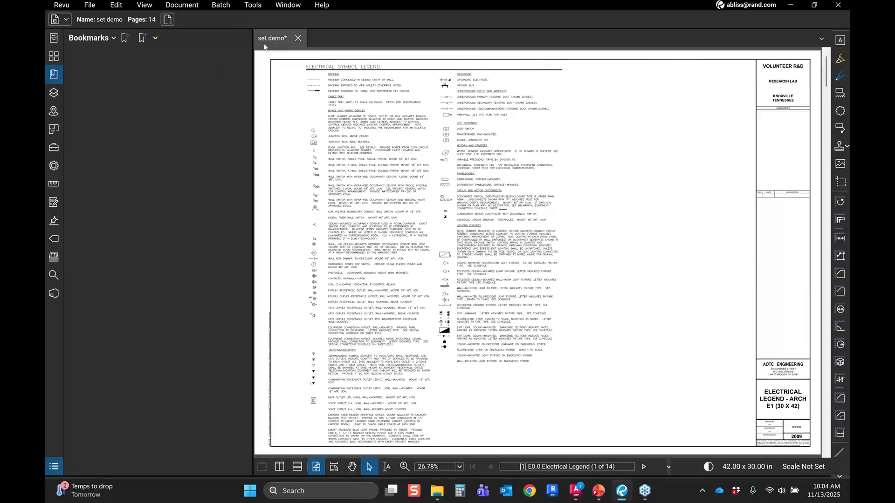
# Step: Create bookmarks from page labels for all pages 1 - 14
pyautogui.click(54, 56)
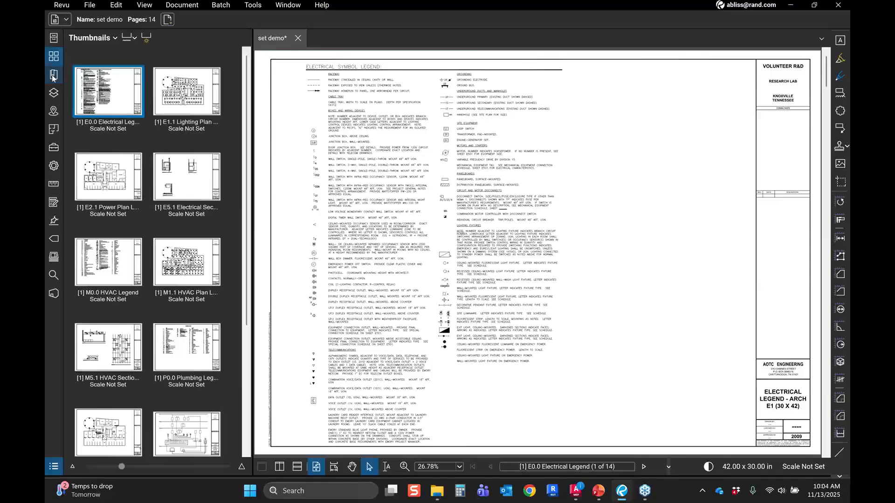
pyautogui.click(54, 75)
pyautogui.click(125, 38)
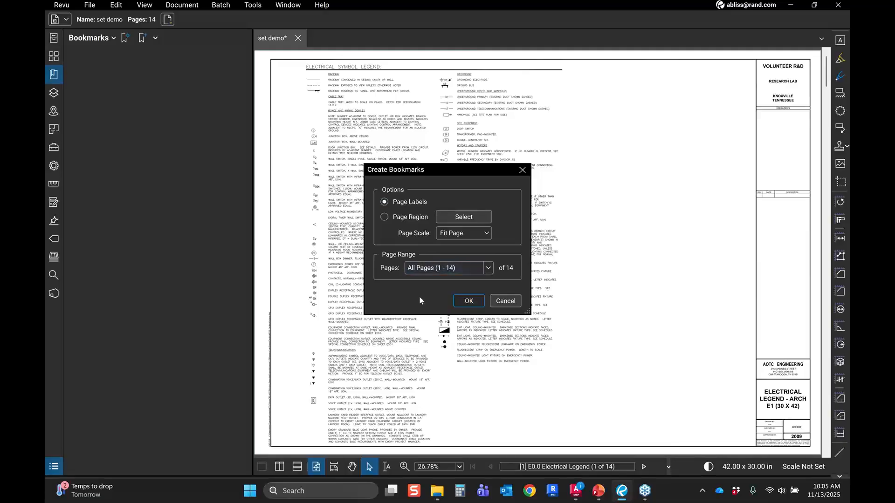
pyautogui.press('Return')
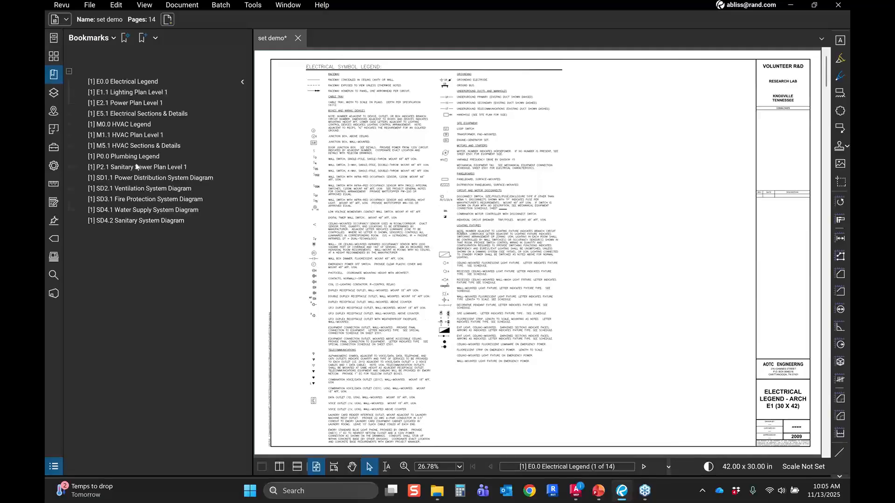
# Step: Jump between sheets using the new bookmarks
pyautogui.click(119, 93)
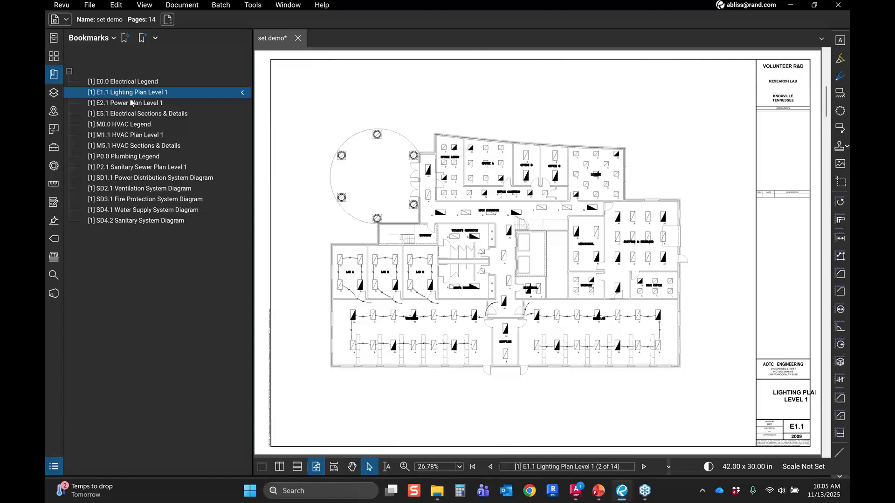
pyautogui.click(132, 103)
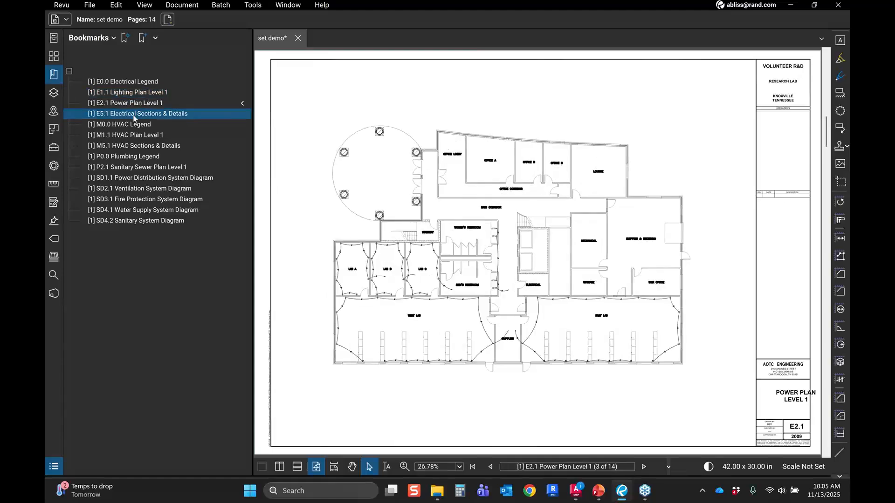
pyautogui.click(133, 125)
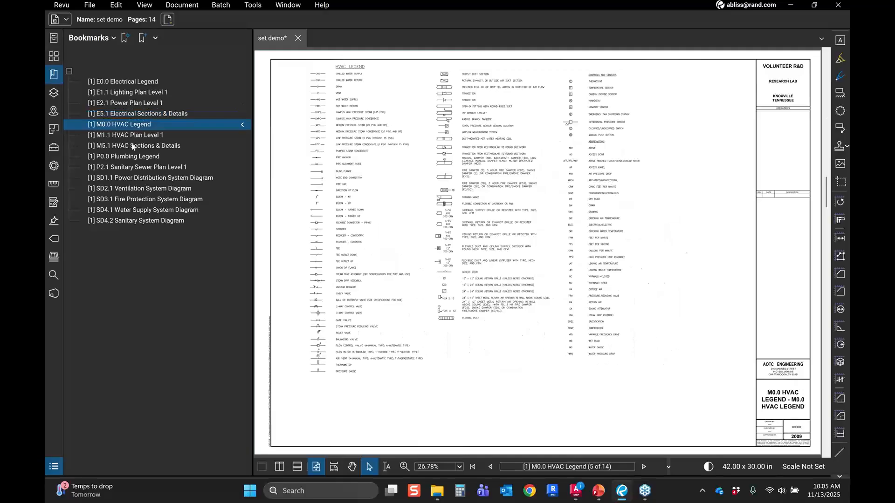
pyautogui.click(132, 146)
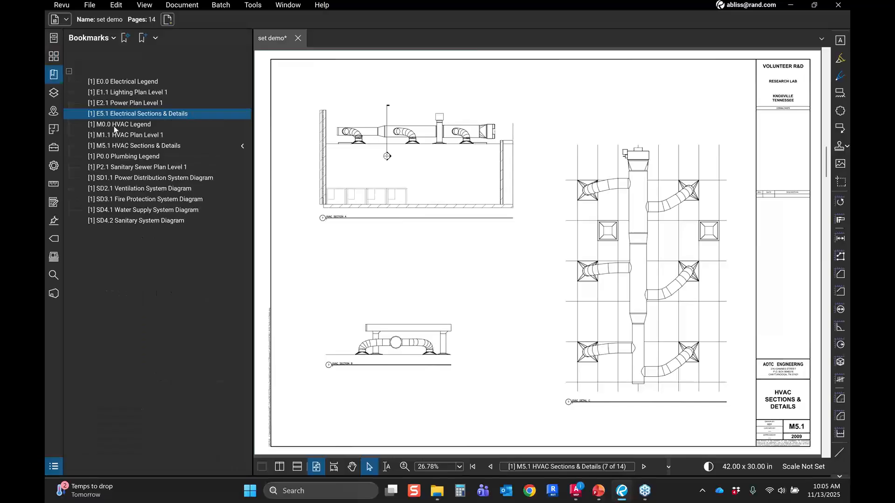
# Step: Add a child bookmark under the E0.0 Electrical Legend bookmark
pyautogui.click(114, 126)
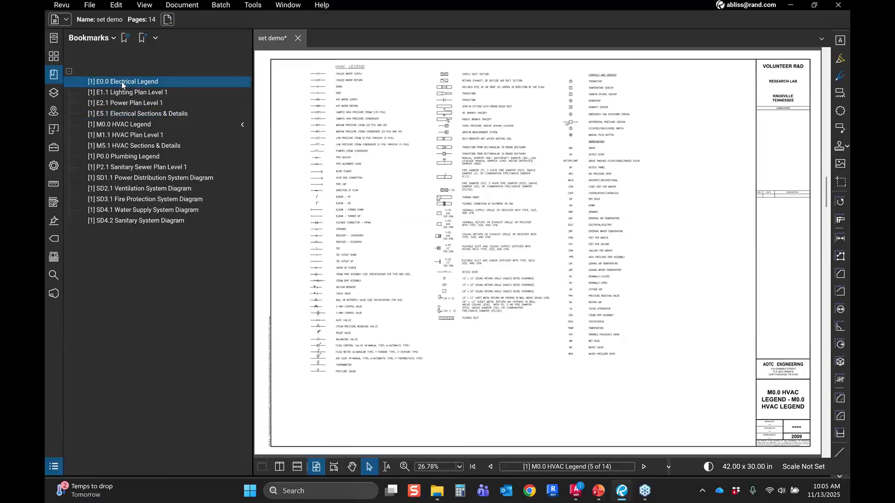
pyautogui.click(123, 83)
pyautogui.rightClick(122, 83)
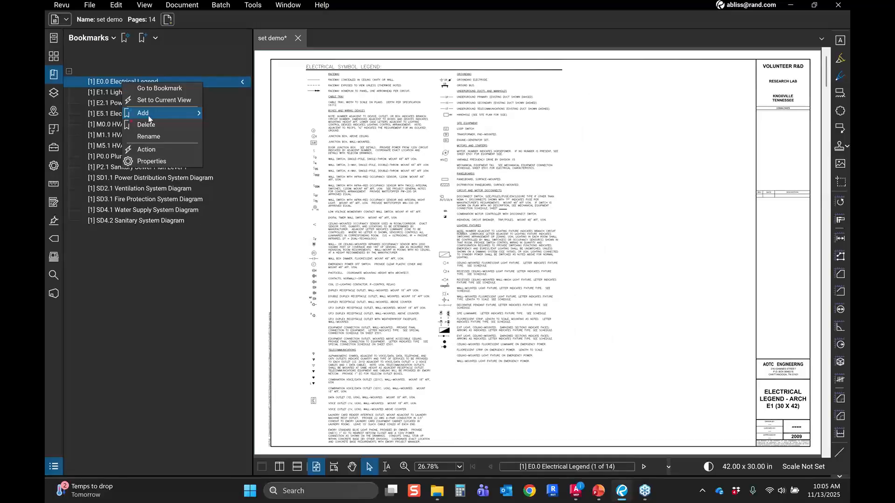
pyautogui.click(148, 115)
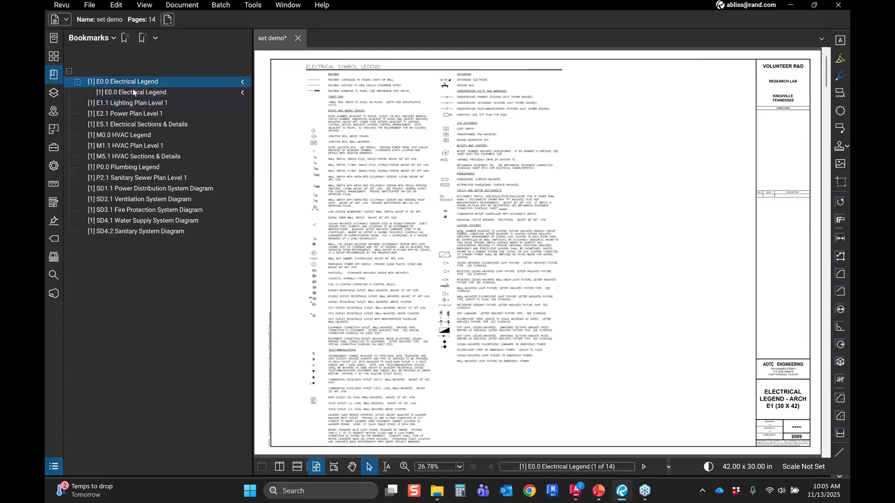
# Step: Set the child bookmark to a zoomed-in view of the Electrical Legend sheet's title block
pyautogui.click(134, 92)
pyautogui.scroll(8, 718, 377)
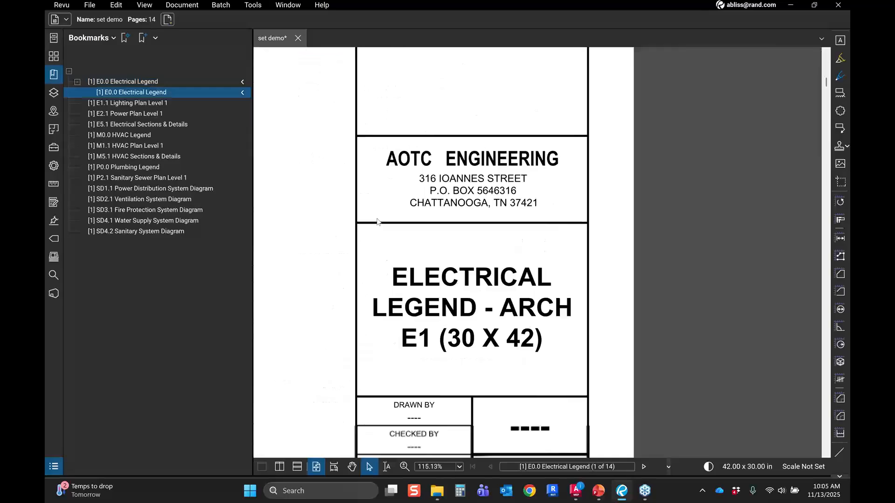
pyautogui.rightClick(133, 93)
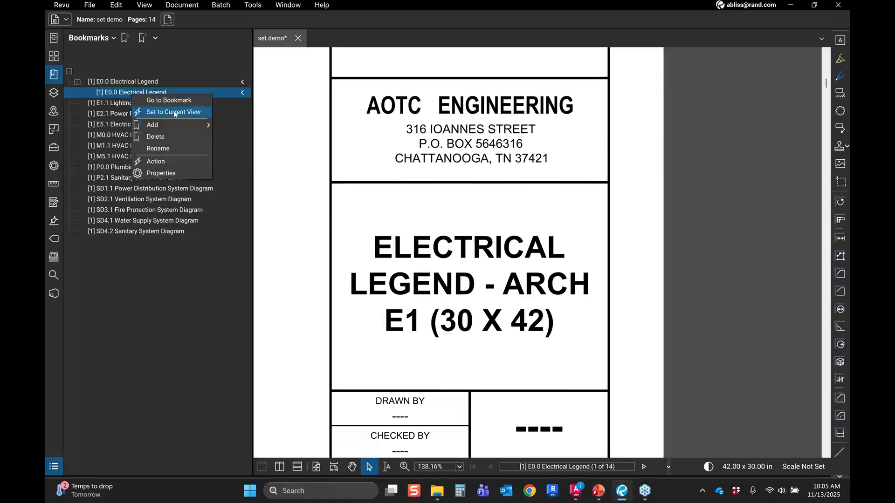
pyautogui.click(174, 112)
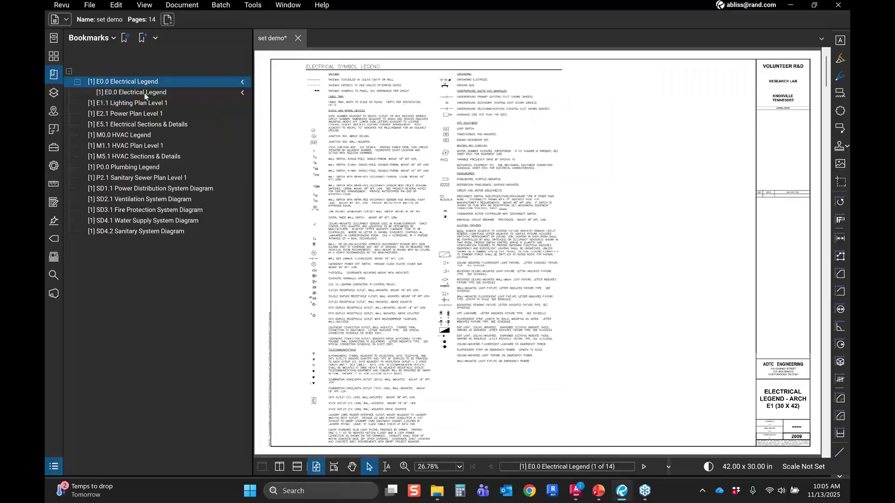
# Step: Rename the child bookmark to point of intrest
pyautogui.click(141, 82)
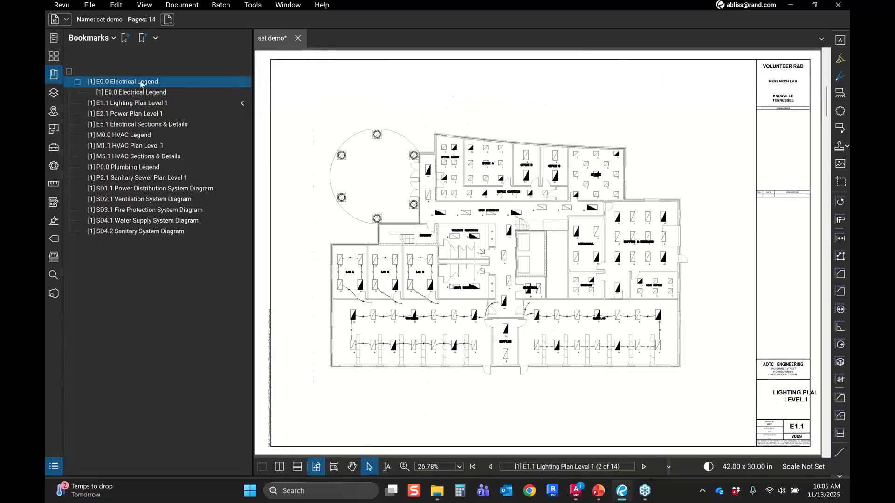
pyautogui.click(142, 93)
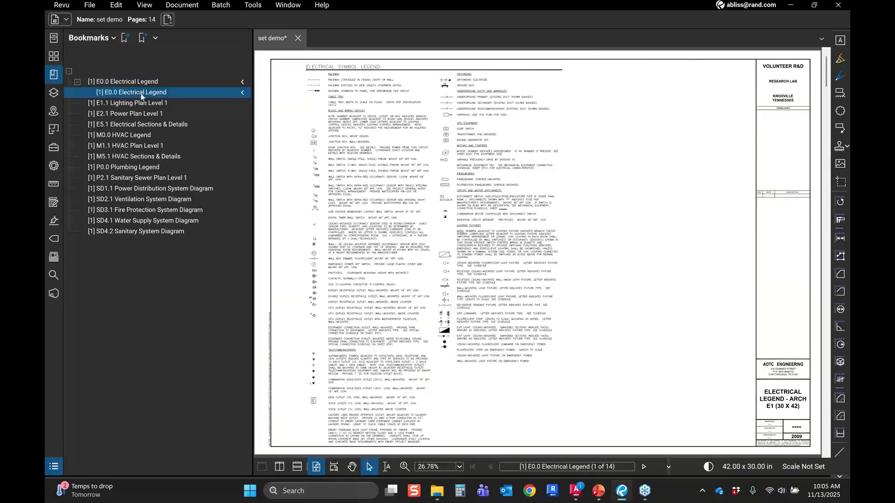
pyautogui.click(142, 94)
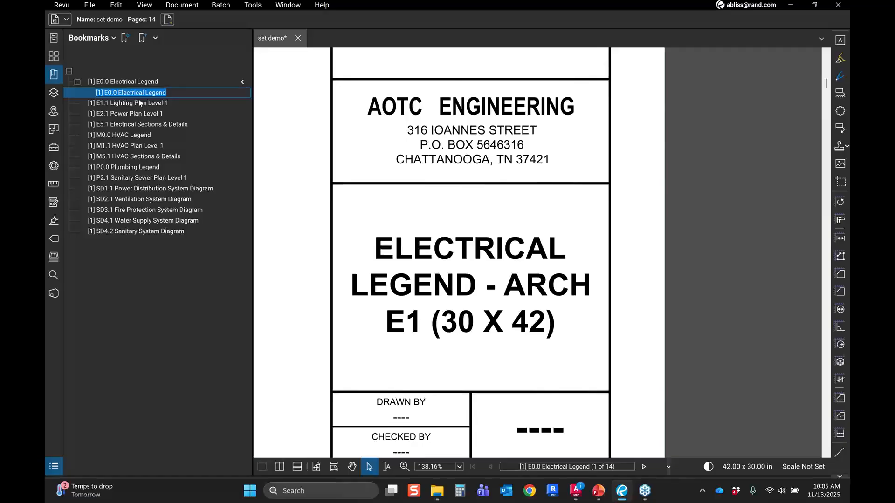
pyautogui.write('point of')
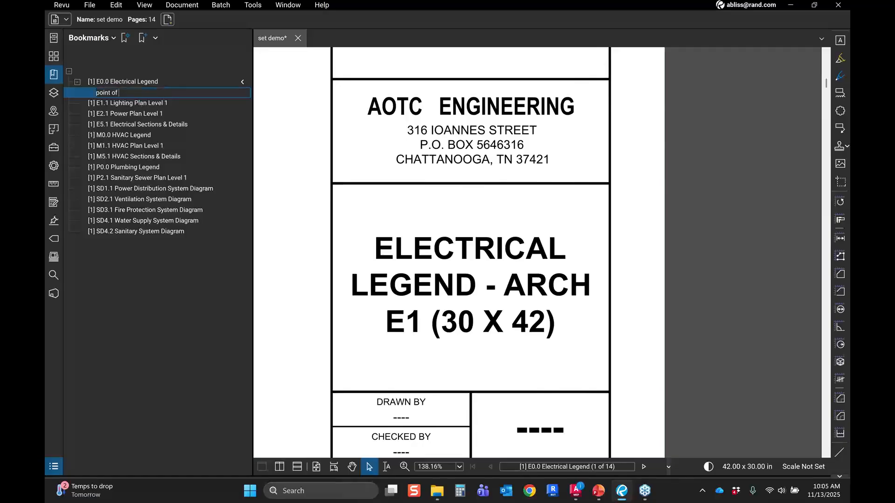
pyautogui.write(' intrest')
pyautogui.press('Return')
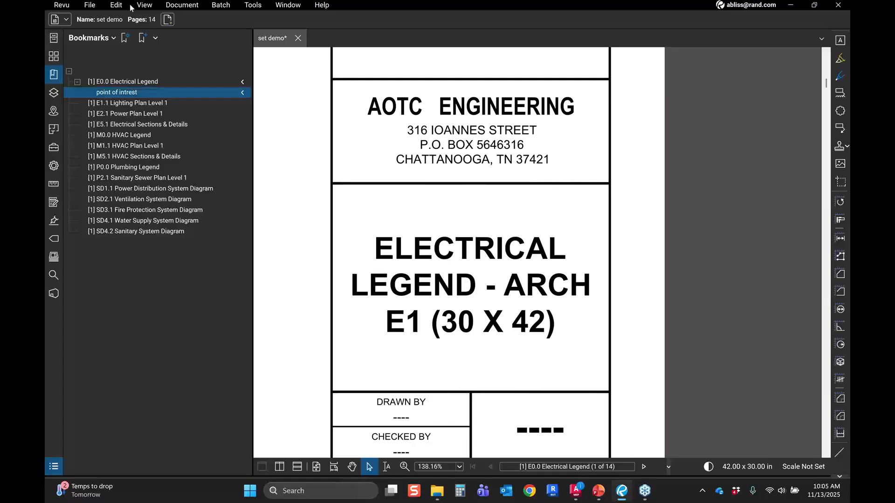
# Step: Jump between the E0.0 Electrical Legend bookmark and its point of intrest child to compare views
pyautogui.click(172, 96)
pyautogui.click(134, 83)
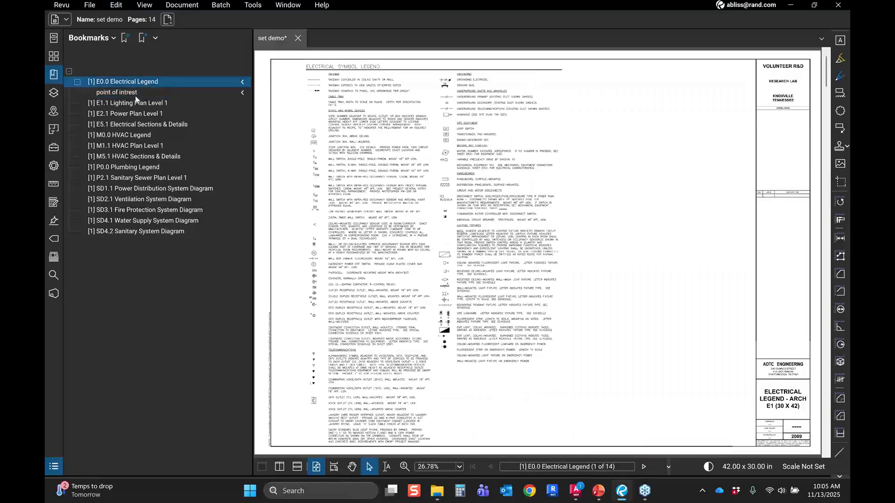
pyautogui.click(122, 93)
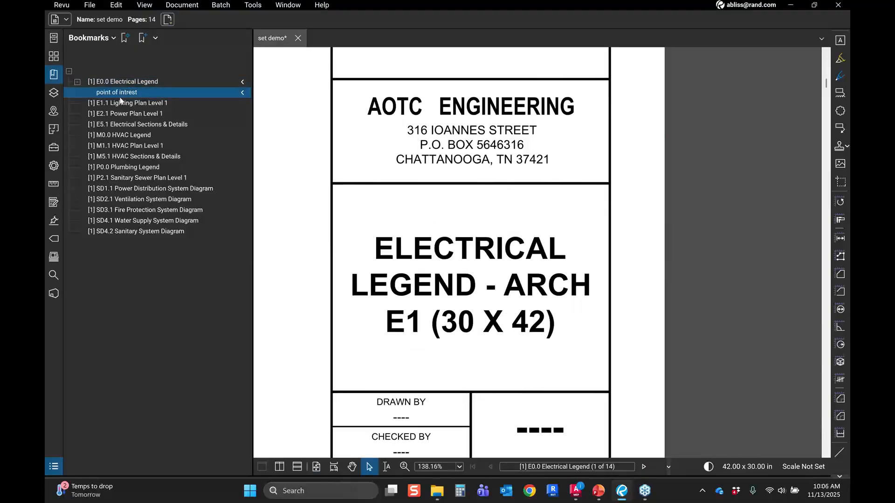
# Step: Rename the E1.1 Lighting Plan Level 1 bookmark so its page prefix reads [2]
pyautogui.click(120, 101)
pyautogui.rightClick(122, 102)
pyautogui.click(142, 159)
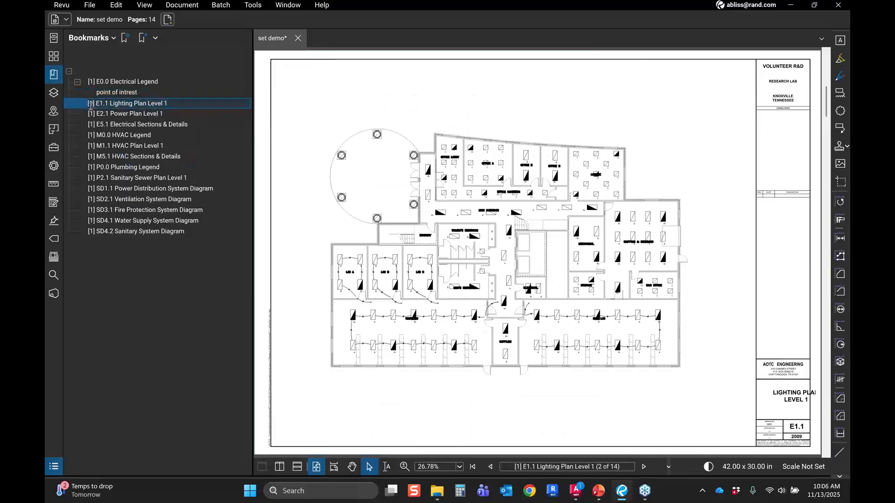
pyautogui.doubleClick(91, 105)
pyautogui.write('2')
# Step: Rename the E2.1 Power Plan Level 1 bookmark so its page prefix reads [3]
pyautogui.click(107, 114)
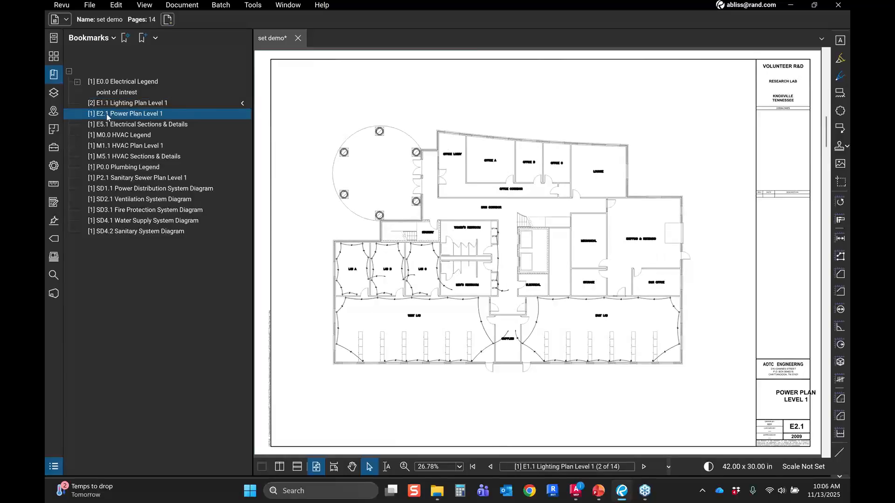
pyautogui.rightClick(107, 116)
pyautogui.click(135, 173)
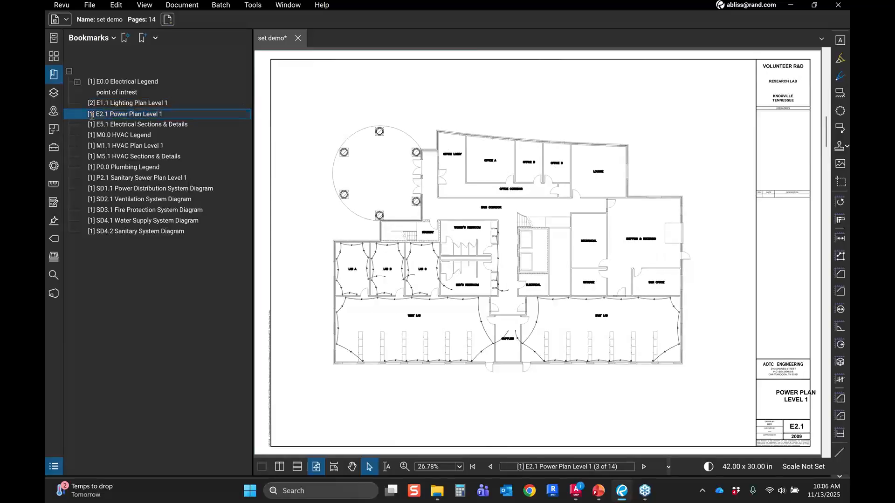
pyautogui.doubleClick(91, 117)
pyautogui.write('3')
# Step: Jump through several sheets using the edited bookmarks to check where each one leads
pyautogui.click(119, 146)
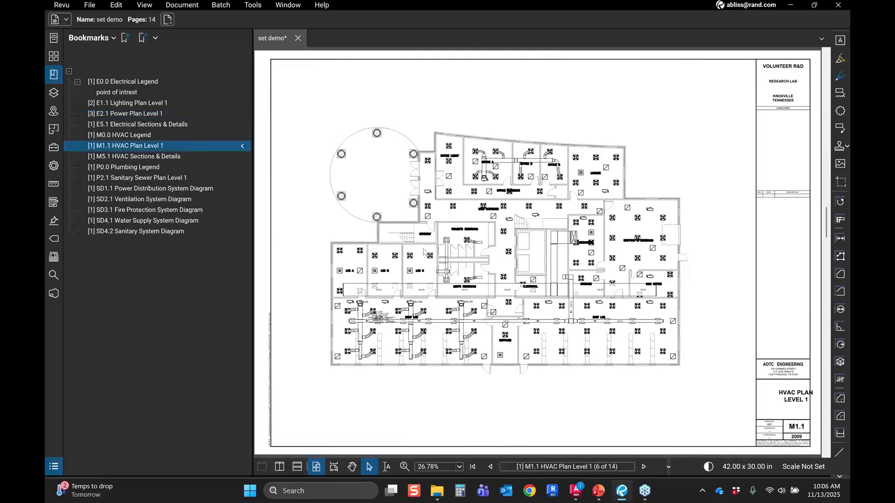
pyautogui.scroll(-1, 424, 253)
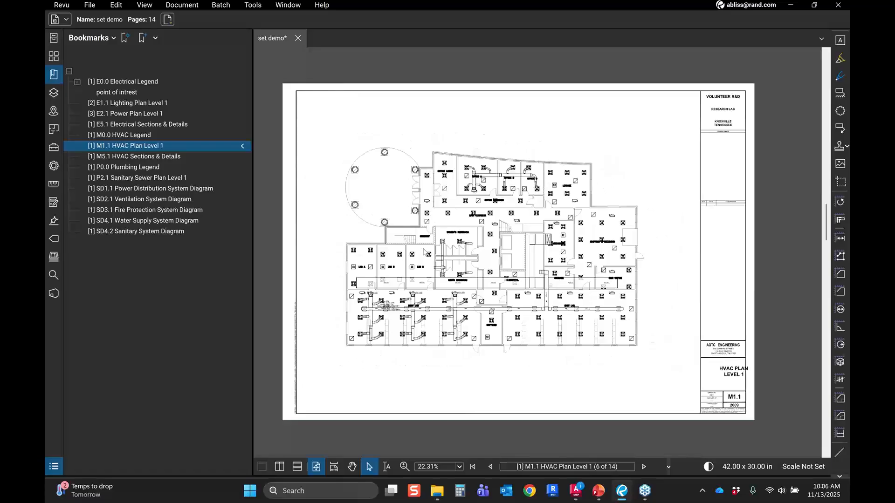
pyautogui.scroll(-1, 424, 252)
pyautogui.click(135, 114)
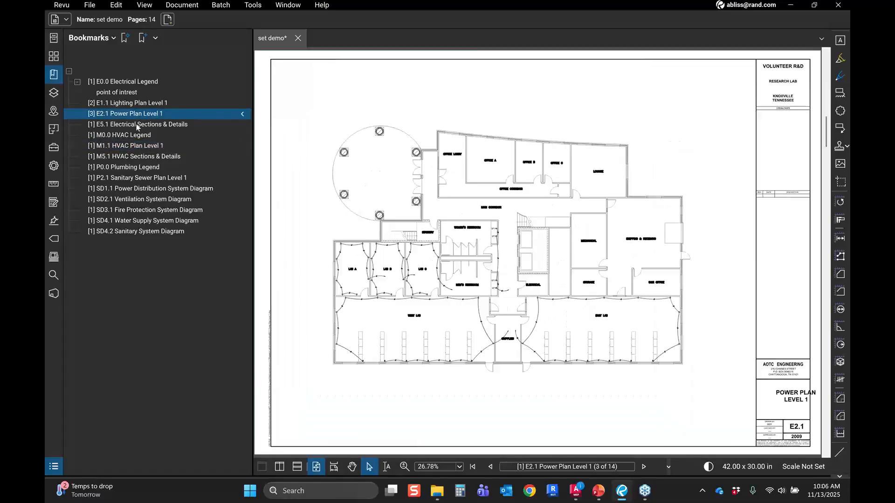
pyautogui.click(137, 124)
pyautogui.click(116, 105)
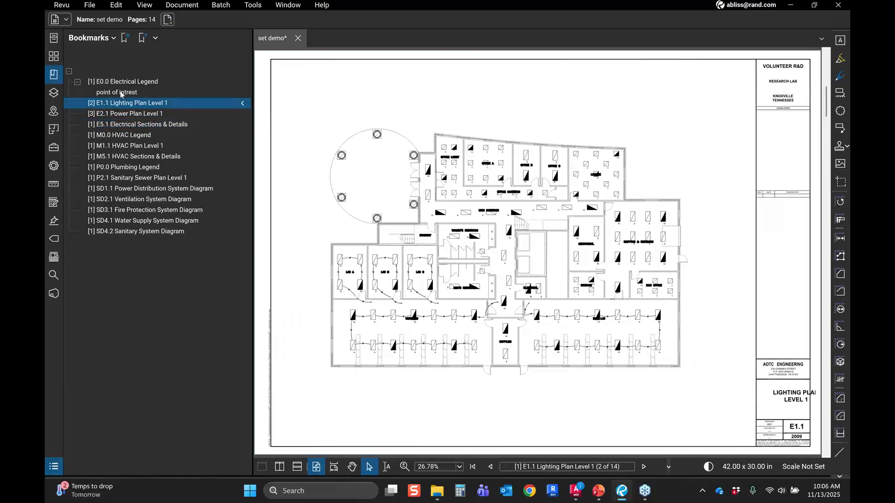
pyautogui.click(121, 92)
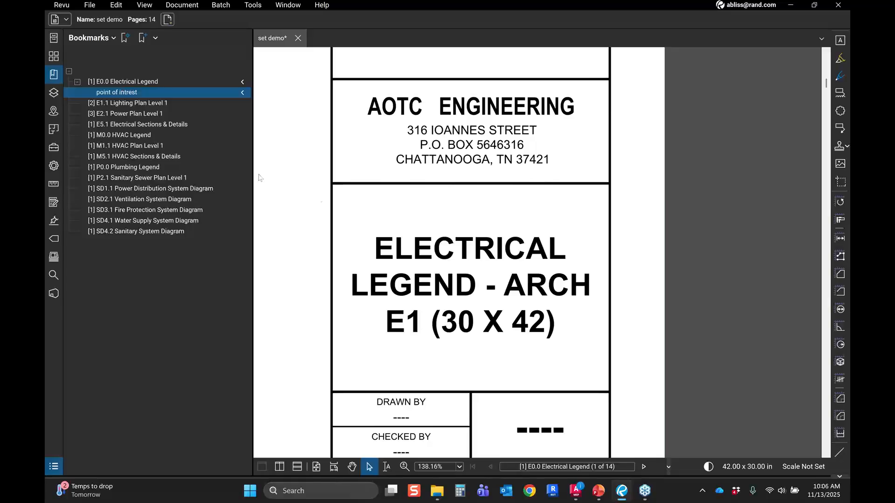
pyautogui.click(123, 84)
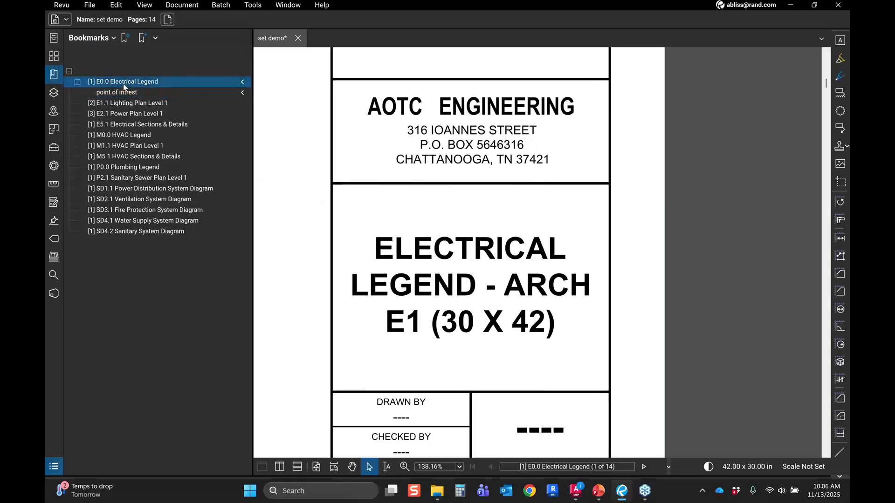
pyautogui.click(125, 89)
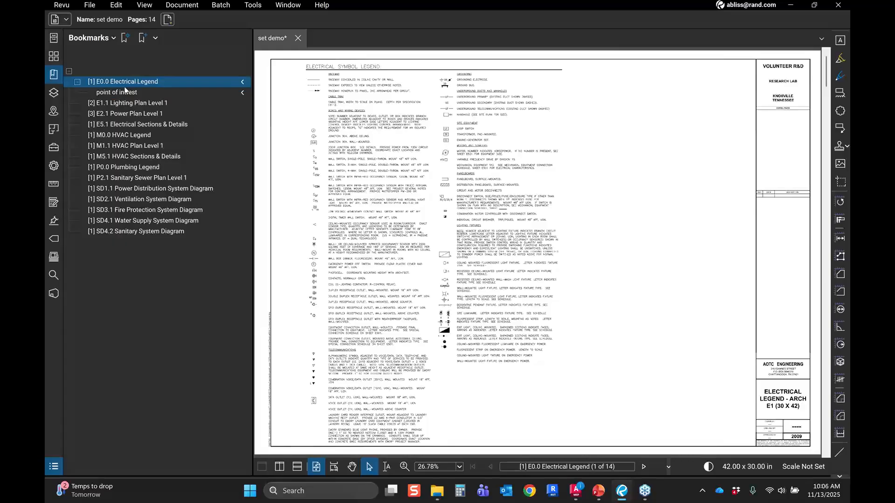
pyautogui.click(121, 104)
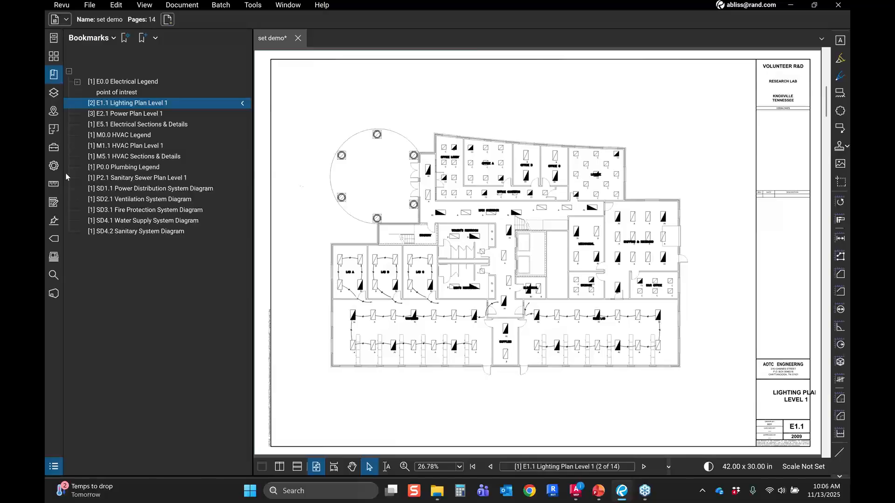
# Step: Open the Tool Chest and switch to the Revu profile
pyautogui.click(52, 152)
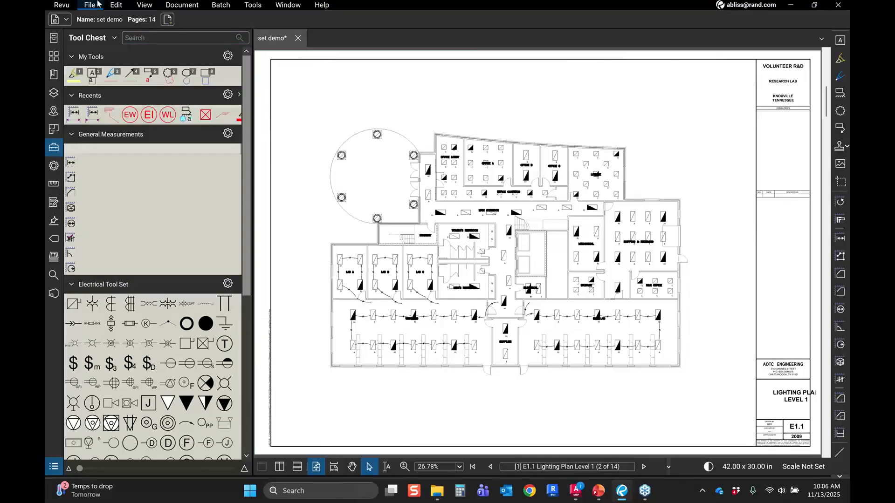
pyautogui.click(50, 6)
pyautogui.moveTo(93, 41)
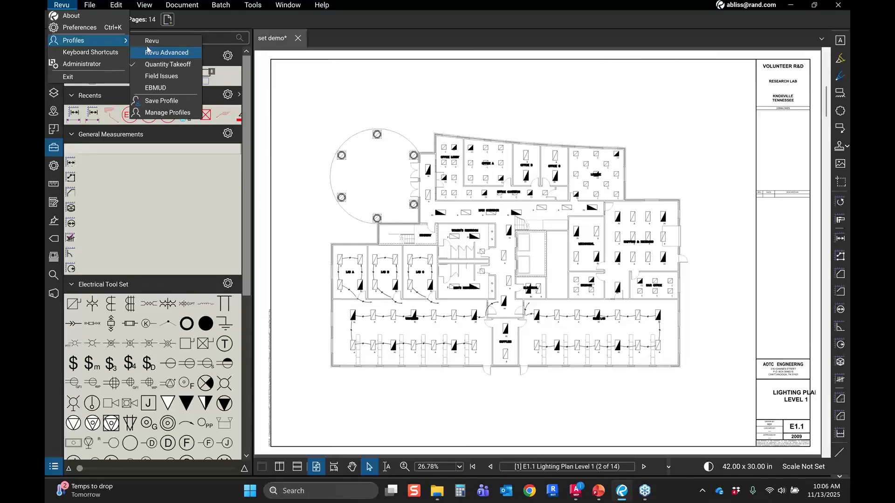
pyautogui.click(163, 46)
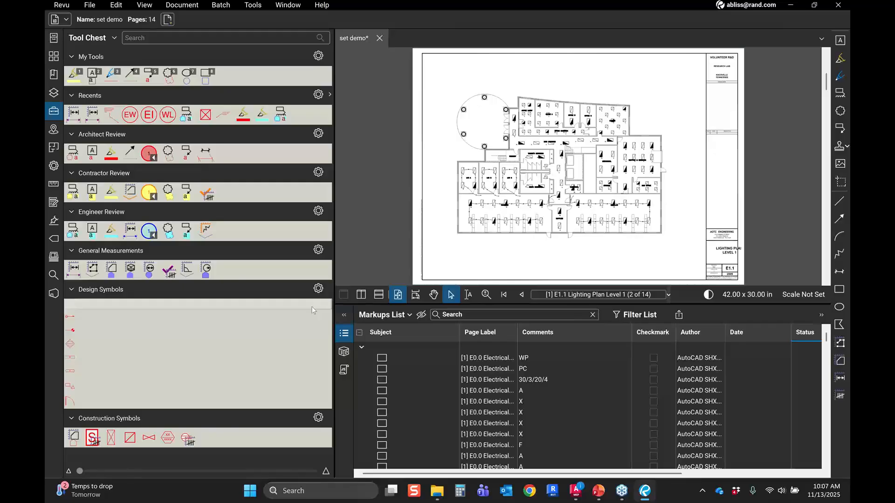
# Step: Highlight the lounge's upper and right walls on the lighting plan with the Architect Review highlighter
pyautogui.click(344, 316)
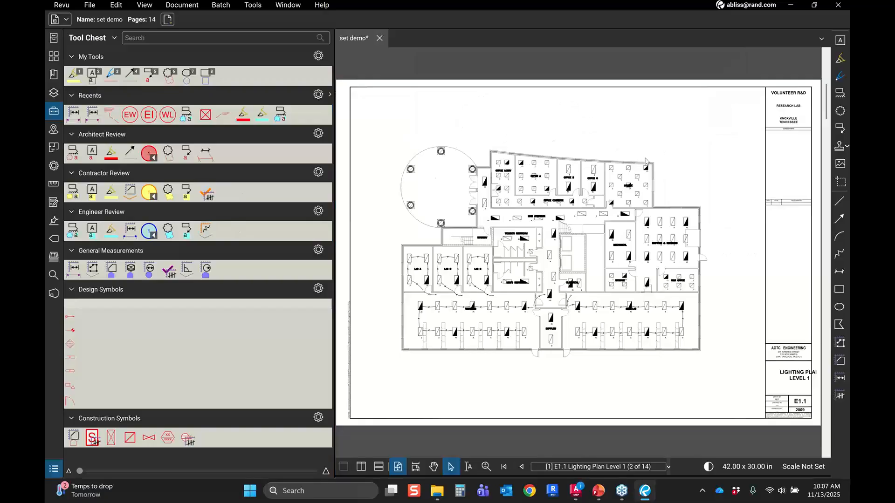
pyautogui.scroll(1, 646, 161)
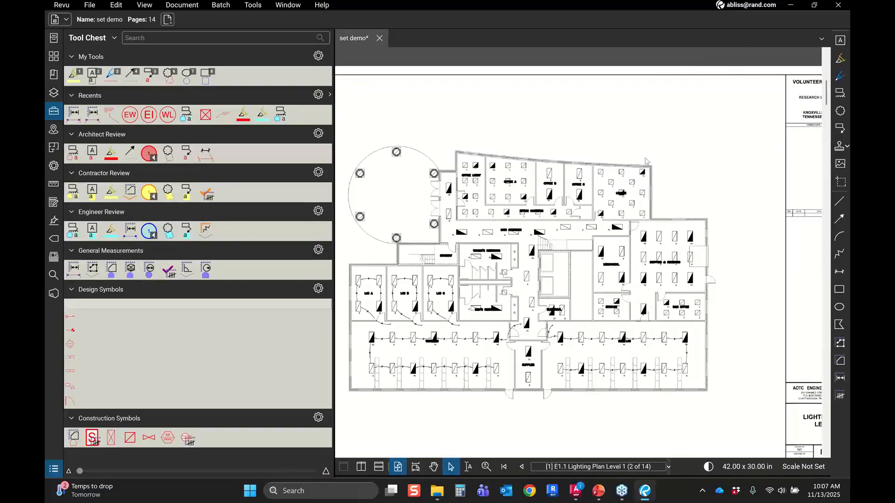
pyautogui.scroll(5, 646, 161)
pyautogui.moveTo(638, 177); pyautogui.dragTo(566, 187)
pyautogui.scroll(1, 566, 187)
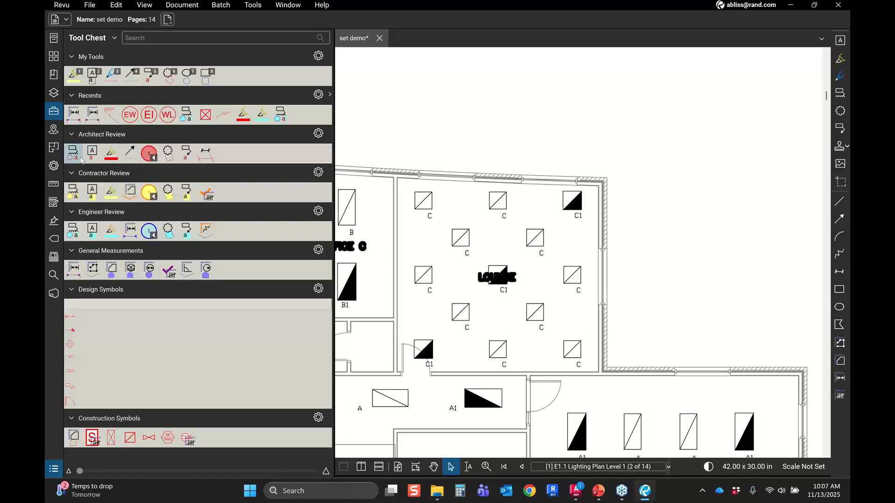
pyautogui.click(111, 152)
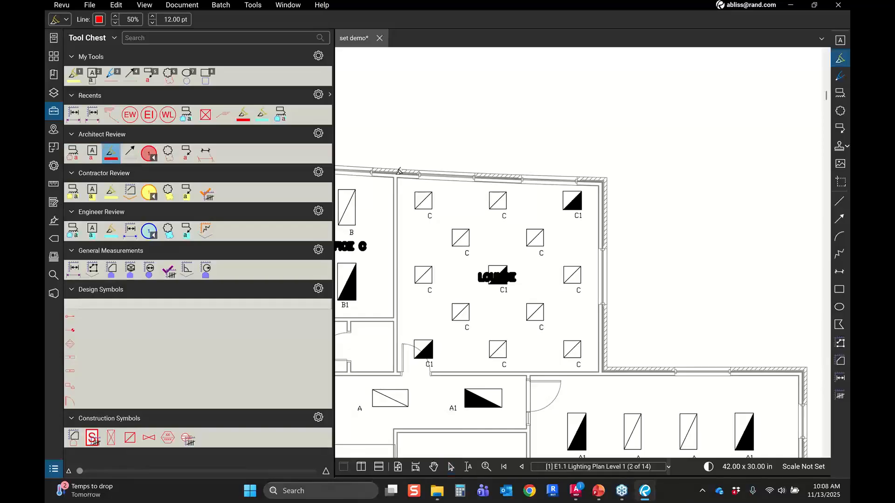
pyautogui.moveTo(396, 172)
pyautogui.mouseDown()
pyautogui.moveTo(548, 177)
pyautogui.moveTo(602, 338)
pyautogui.moveTo(600, 373)
pyautogui.mouseUp()
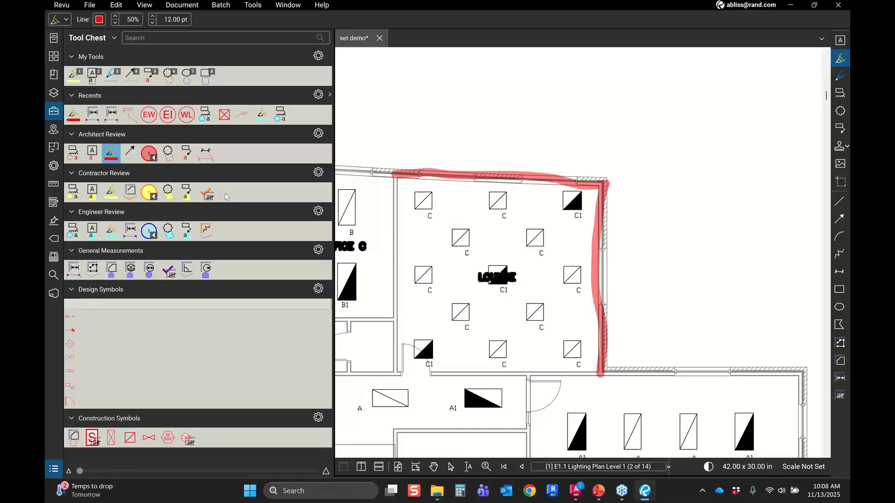
pyautogui.click(187, 153)
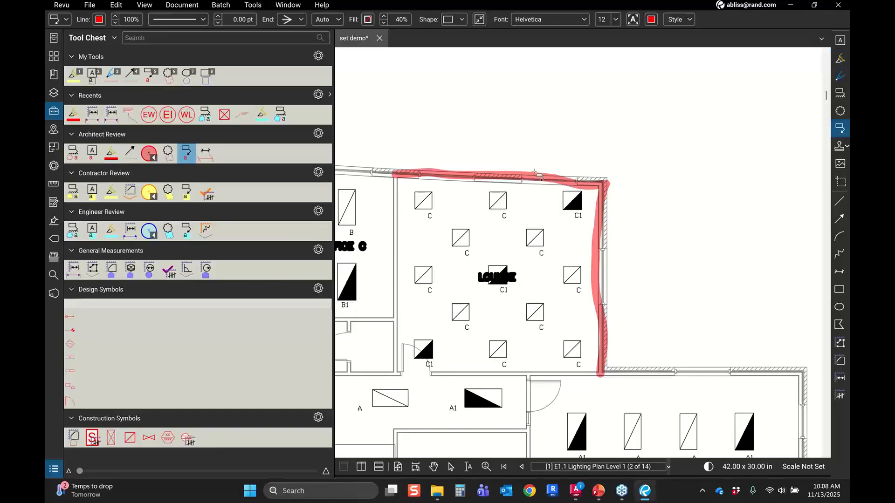
pyautogui.click(534, 172)
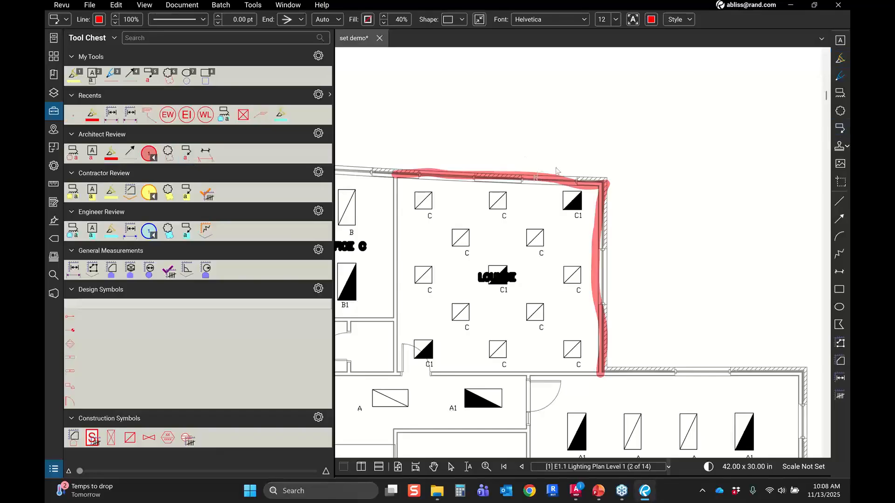
pyautogui.press('Escape')
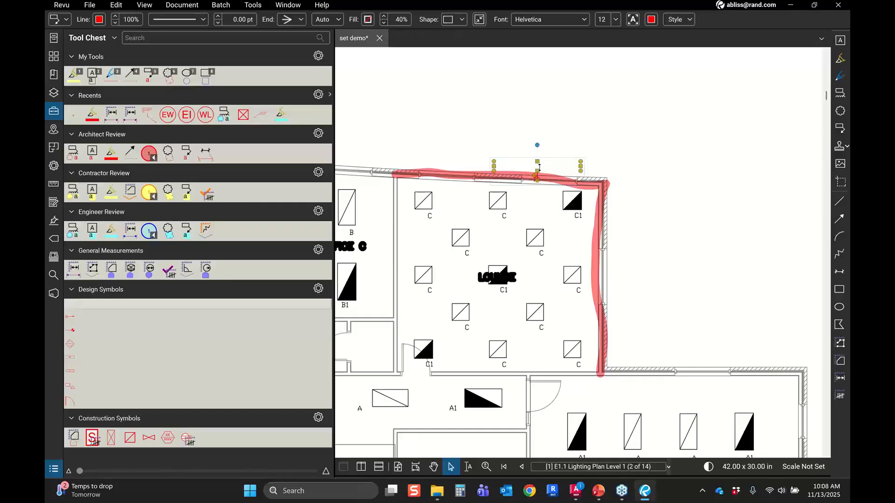
pyautogui.doubleClick(554, 162)
pyautogui.moveTo(554, 162); pyautogui.dragTo(606, 123)
pyautogui.press('ctrl')
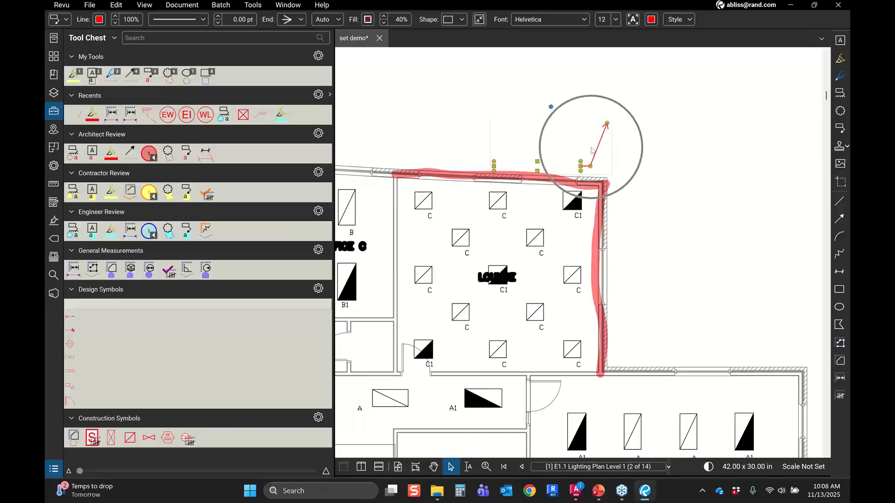
pyautogui.press('Delete')
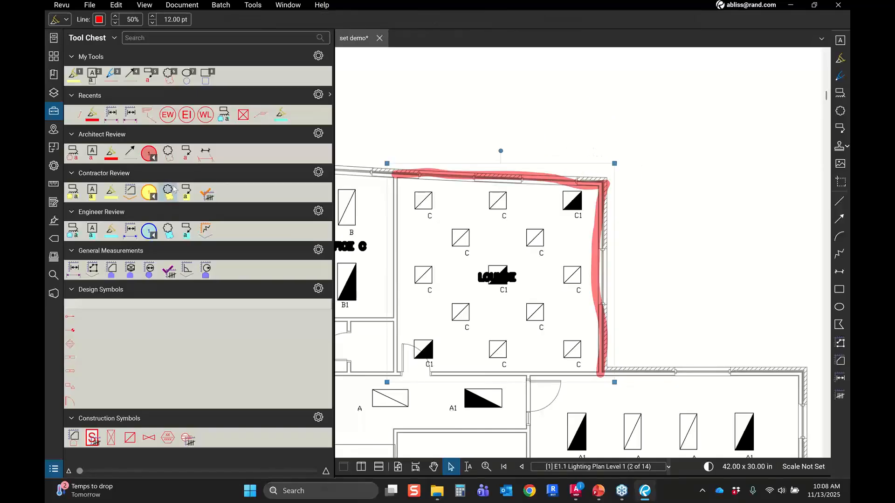
# Step: Place an Architect Review callout with its leader starting at the lounge's upper wall and text box above
pyautogui.click(185, 153)
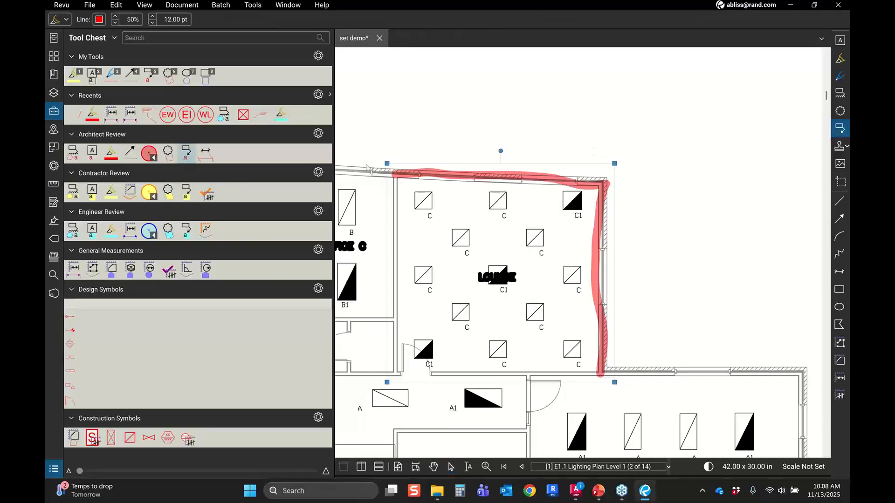
pyautogui.click(456, 173)
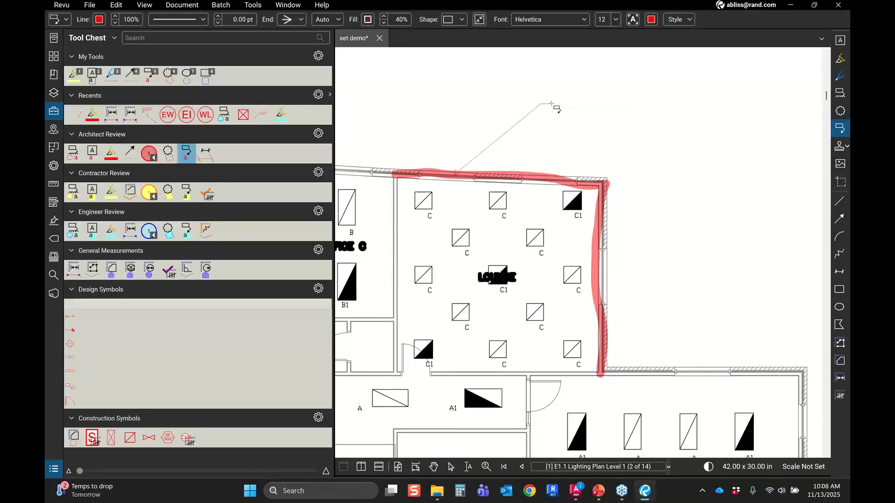
pyautogui.click(548, 86)
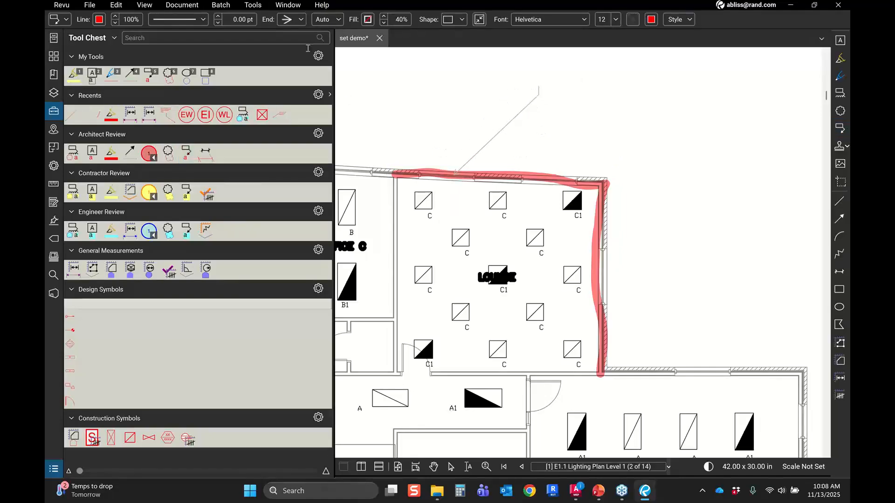
# Step: Try other arrowhead end styles on the callout leader, returning to the open arrow
pyautogui.click(293, 19)
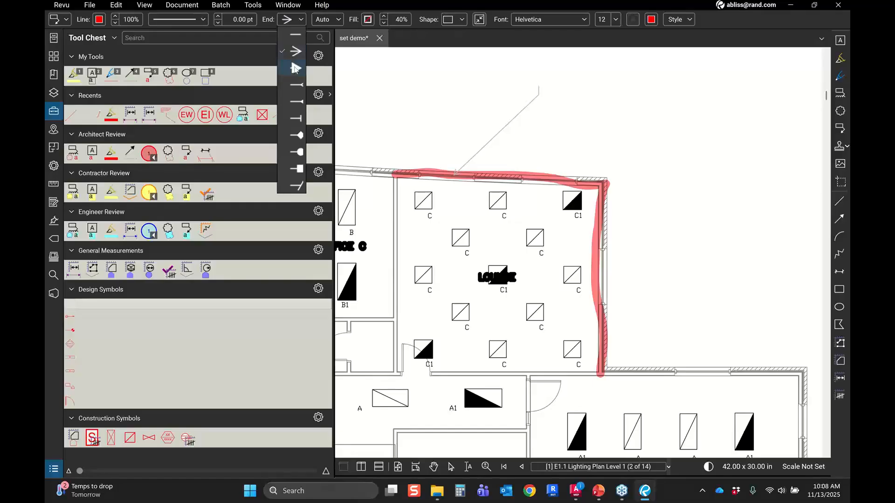
pyautogui.click(295, 69)
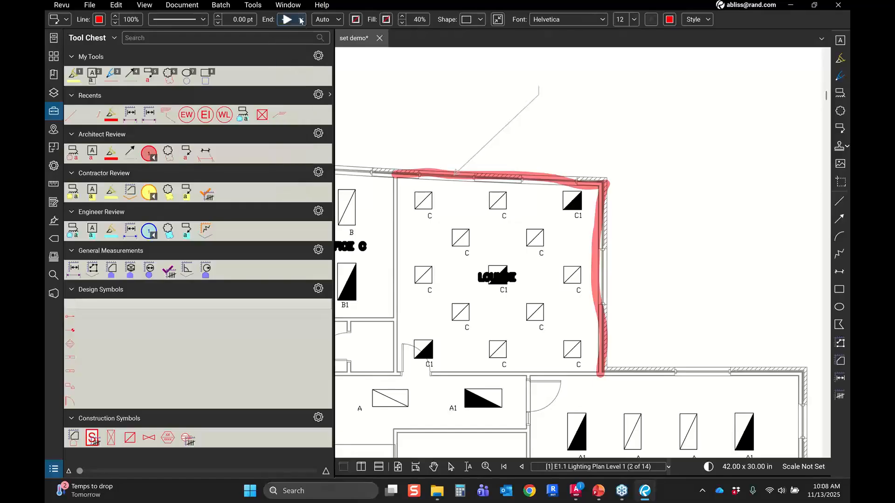
pyautogui.click(301, 20)
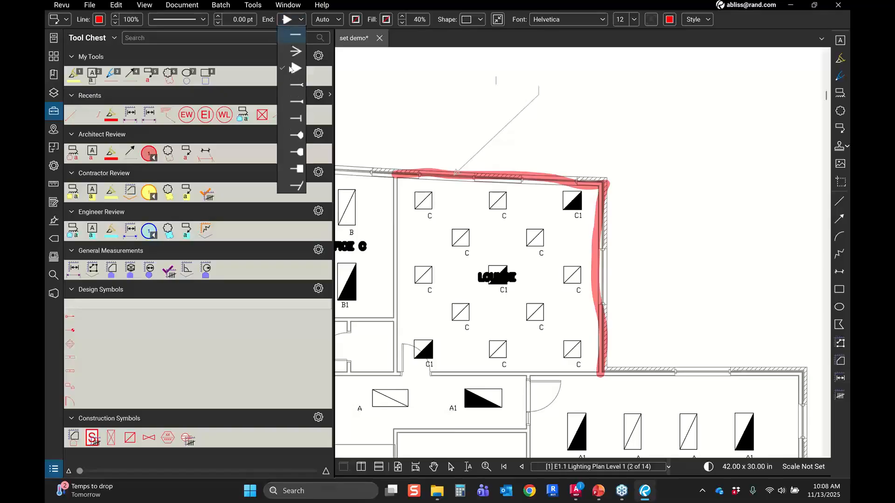
pyautogui.click(297, 152)
pyautogui.click(301, 19)
pyautogui.click(295, 58)
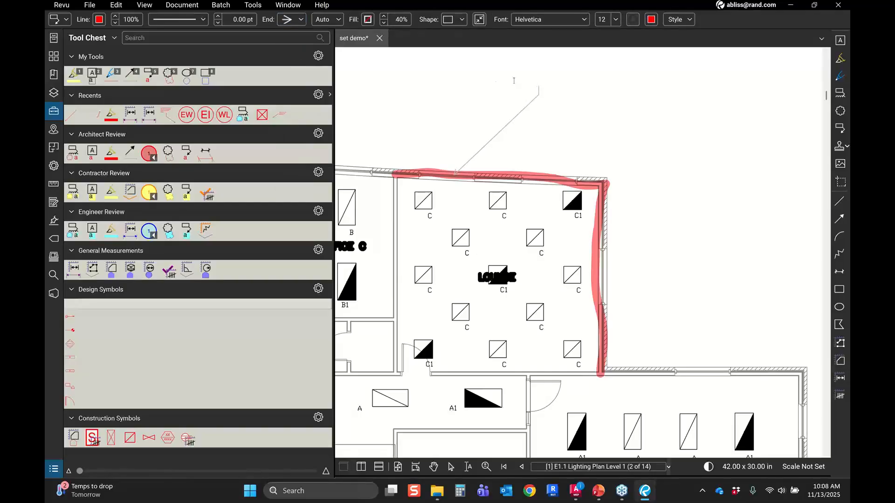
# Step: Enter the callout text 'Verify thickness of wall and location looks different then phone discussion'
pyautogui.write('Verify thickness of w')
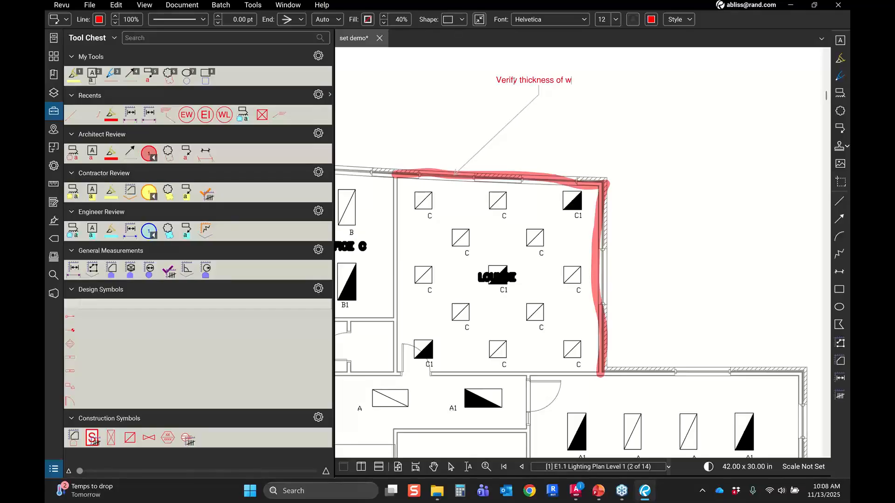
pyautogui.write('all and location looks differen')
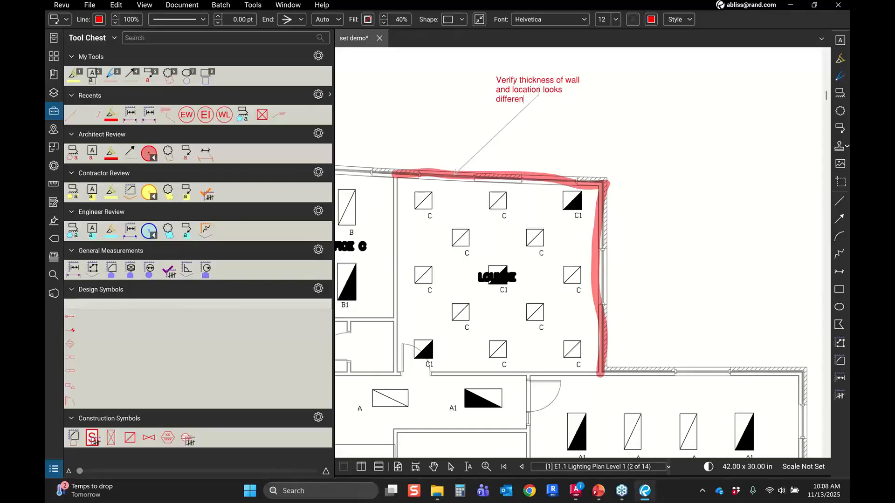
pyautogui.write('t then')
pyautogui.write(' phone d')
pyautogui.write('iscuss')
pyautogui.write('ion')
pyautogui.press('Return')
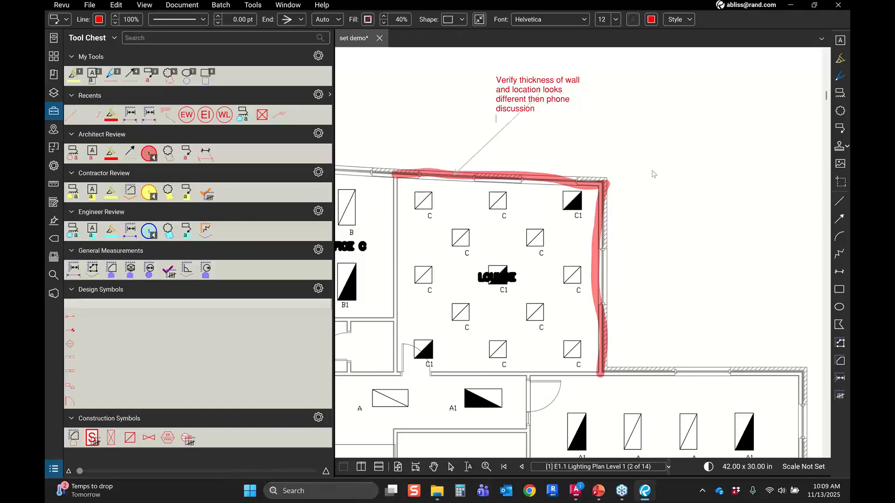
pyautogui.press('Escape')
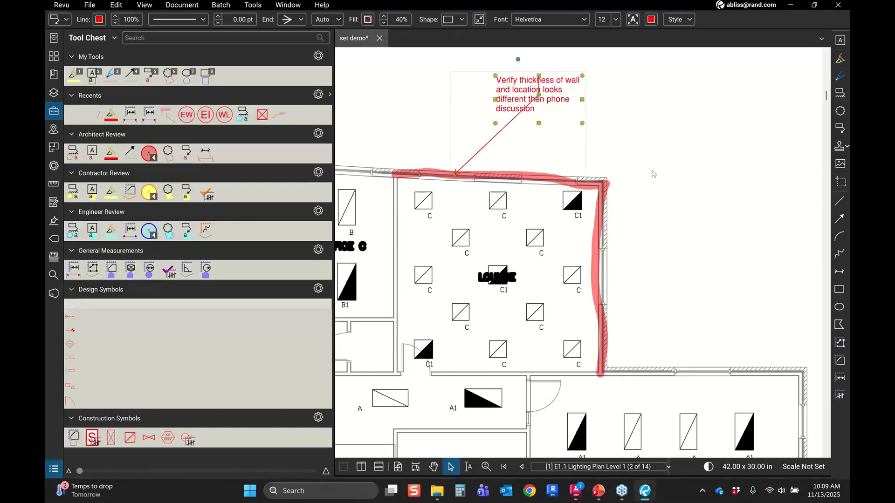
# Step: Reposition the callout's text box up and to the right and adjust its leader endpoint on the upper wall
pyautogui.moveTo(511, 140); pyautogui.dragTo(442, 193)
pyautogui.moveTo(477, 140); pyautogui.dragTo(554, 161)
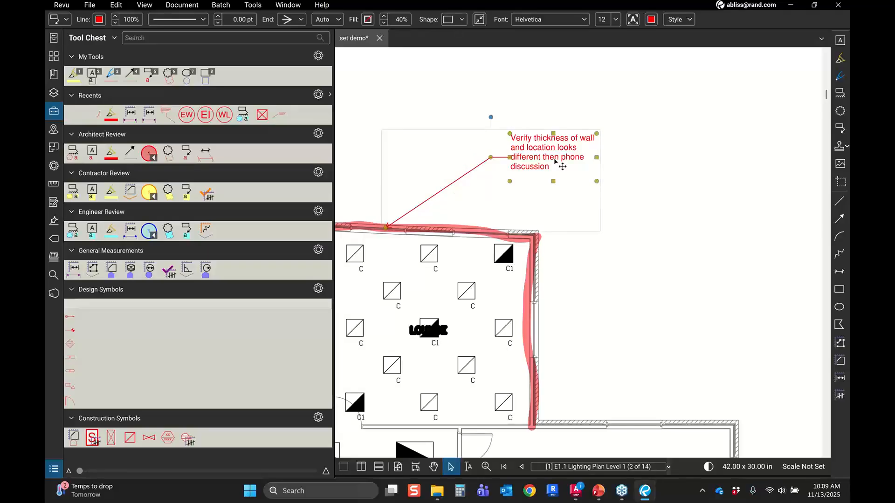
pyautogui.scroll(1, 492, 118)
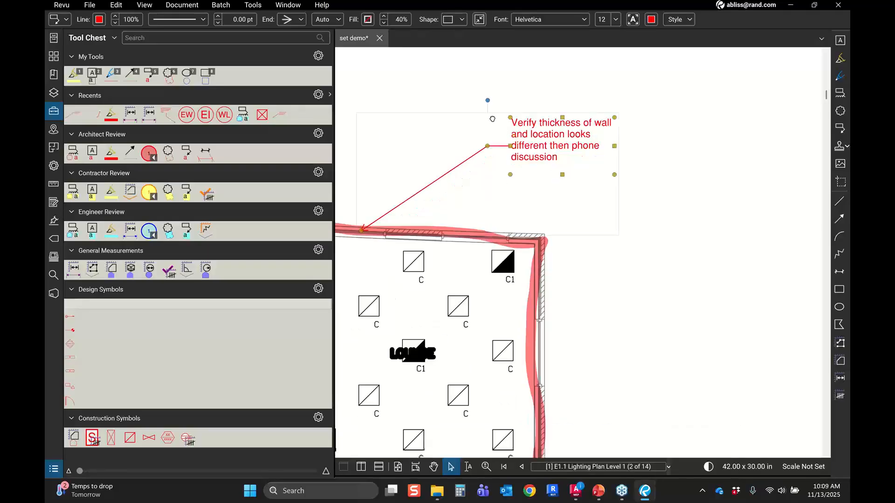
pyautogui.moveTo(492, 119); pyautogui.dragTo(499, 62)
pyautogui.moveTo(367, 175); pyautogui.dragTo(450, 188)
pyautogui.scroll(-1, 478, 136)
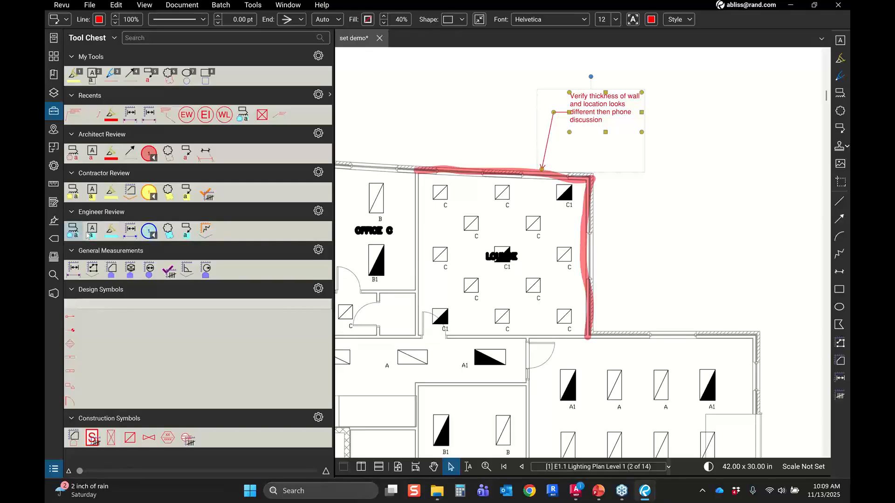
# Step: Draw an Engineer Review cloud around the C1 fixture beside the lounge's lower-left door
pyautogui.click(110, 237)
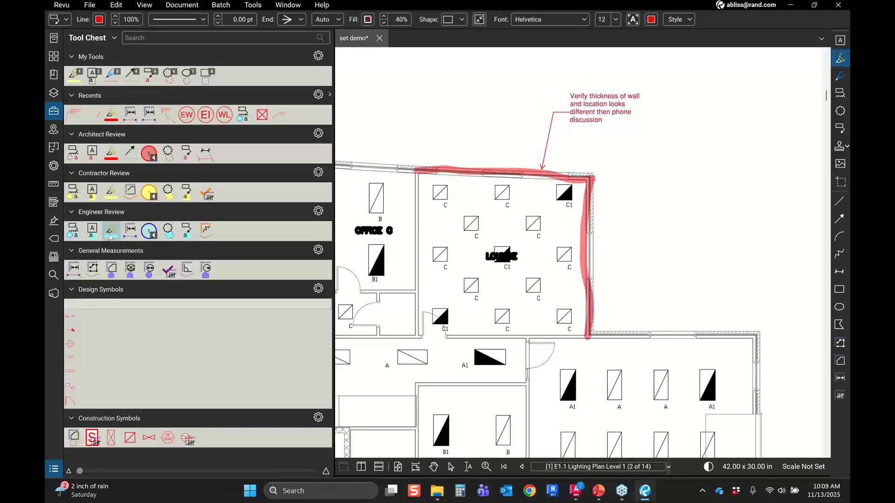
pyautogui.click(74, 233)
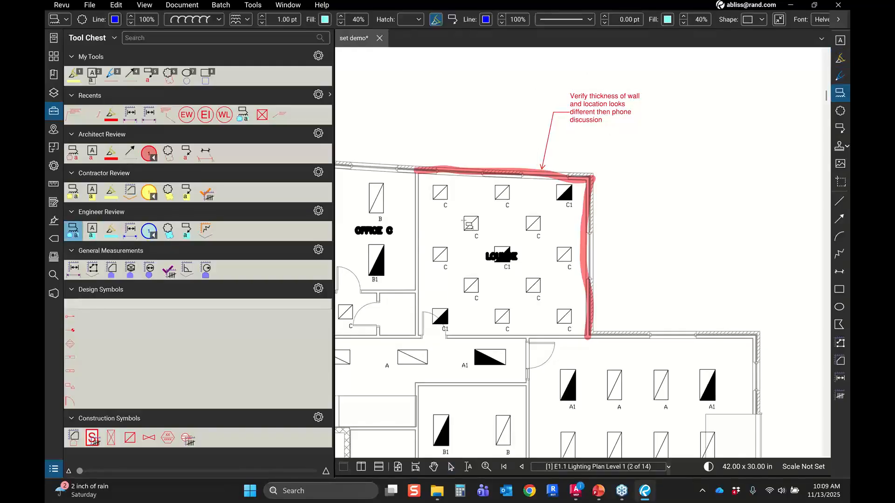
pyautogui.click(424, 297)
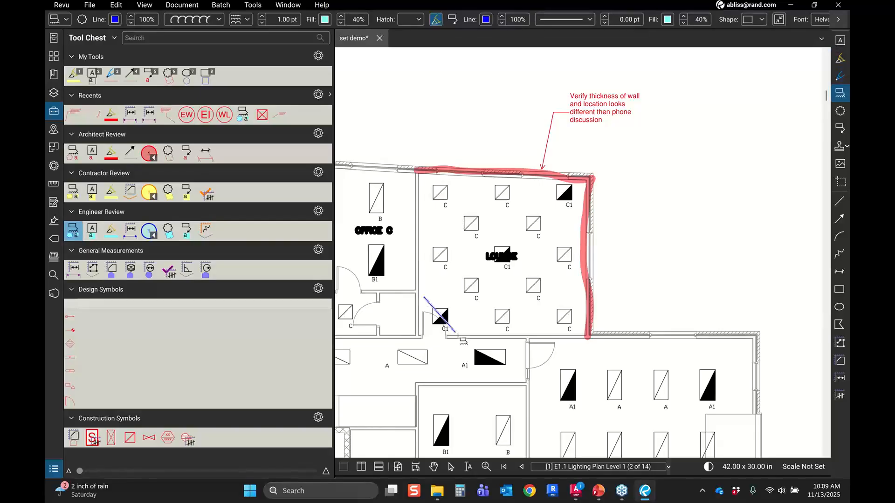
pyautogui.click(451, 296)
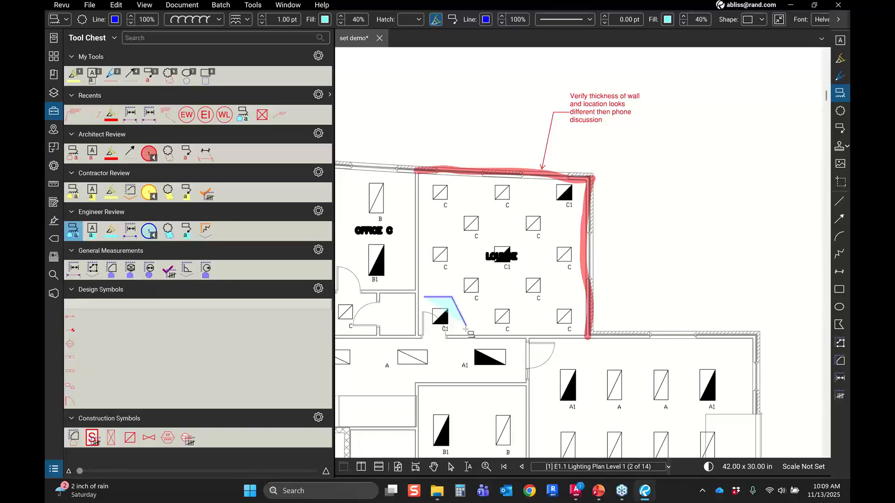
pyautogui.click(463, 335)
pyautogui.doubleClick(421, 339)
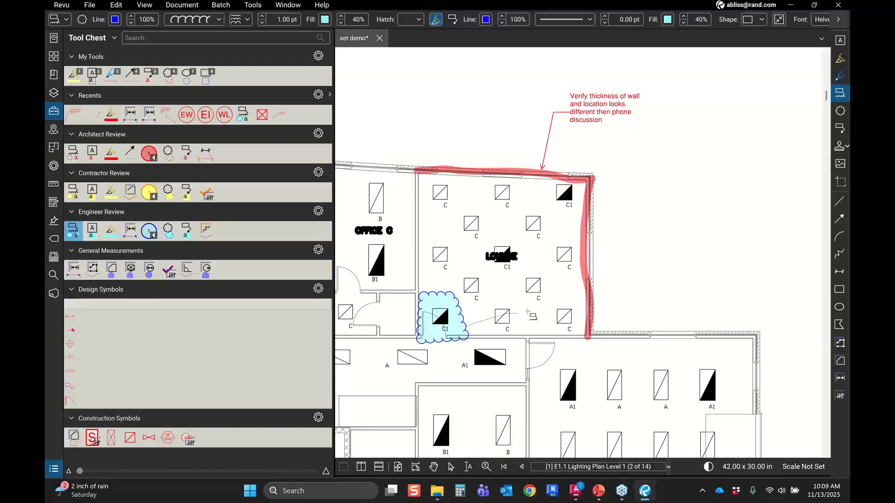
# Step: Place the cloud's callout box right of the lounge and enter 'Verify does not interfere with door.'
pyautogui.click(615, 279)
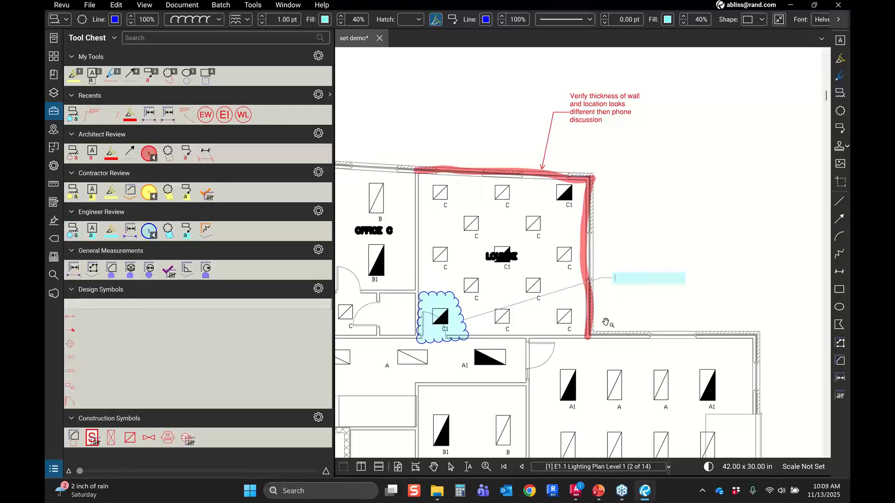
pyautogui.write('Verify does not interfer')
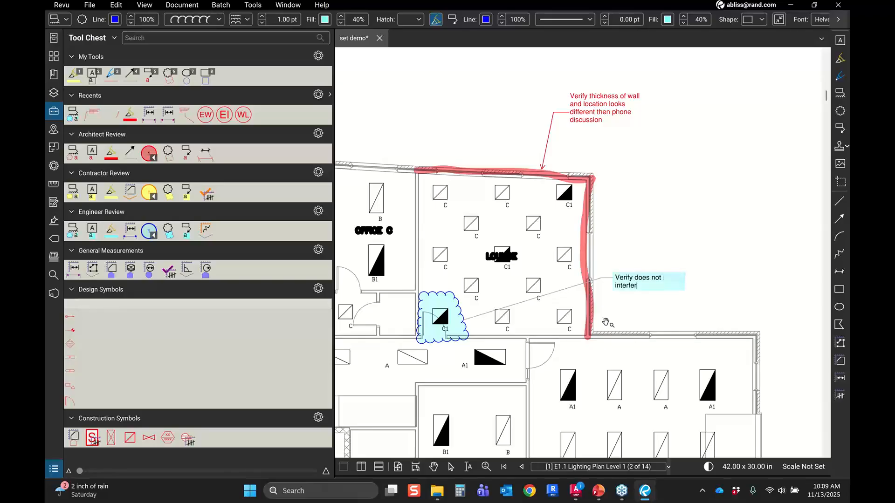
pyautogui.write('e with door.')
pyautogui.press('Escape')
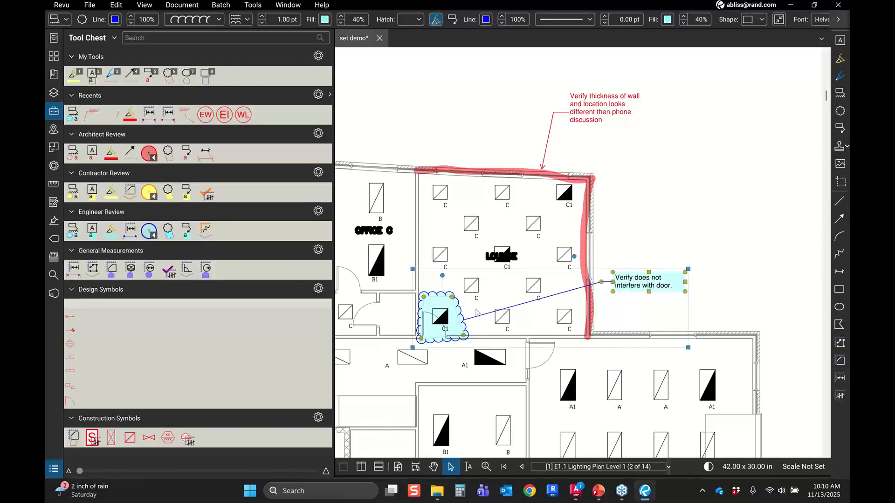
# Step: Zoom in and pan around to inspect the clouded C1 fixture and its callout
pyautogui.scroll(1, 465, 325)
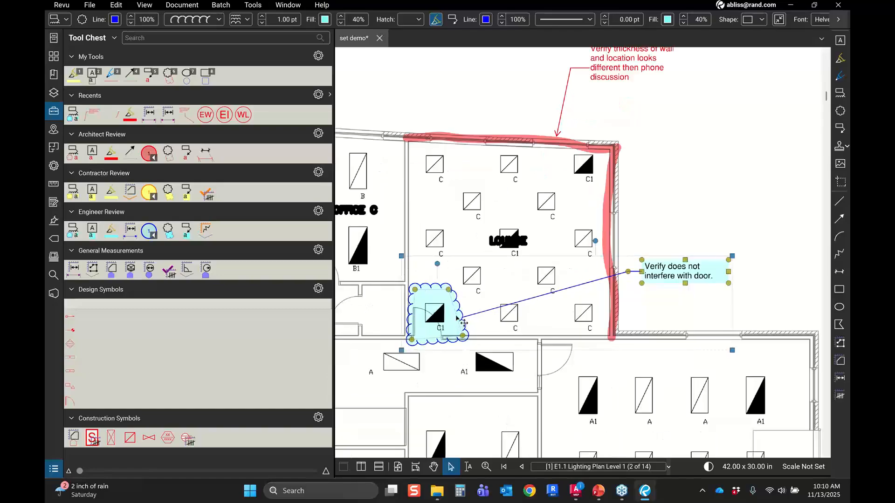
pyautogui.scroll(2, 457, 318)
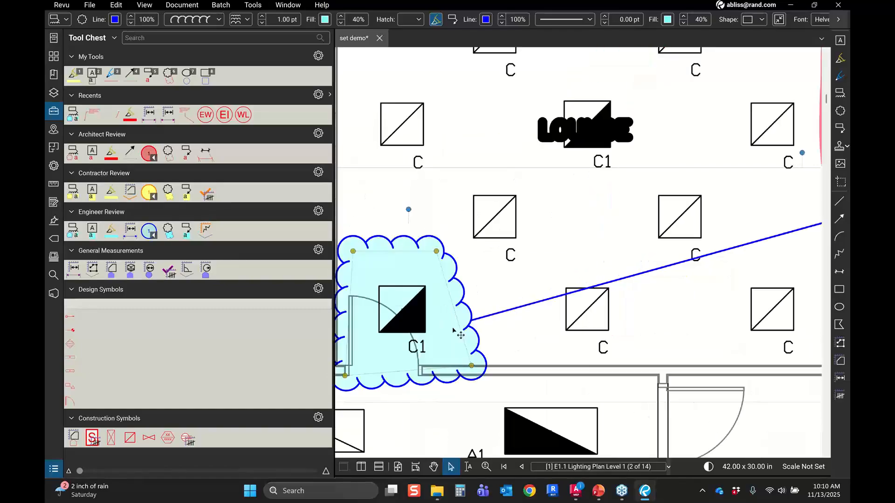
pyautogui.scroll(-2, 649, 301)
pyautogui.scroll(1, 649, 301)
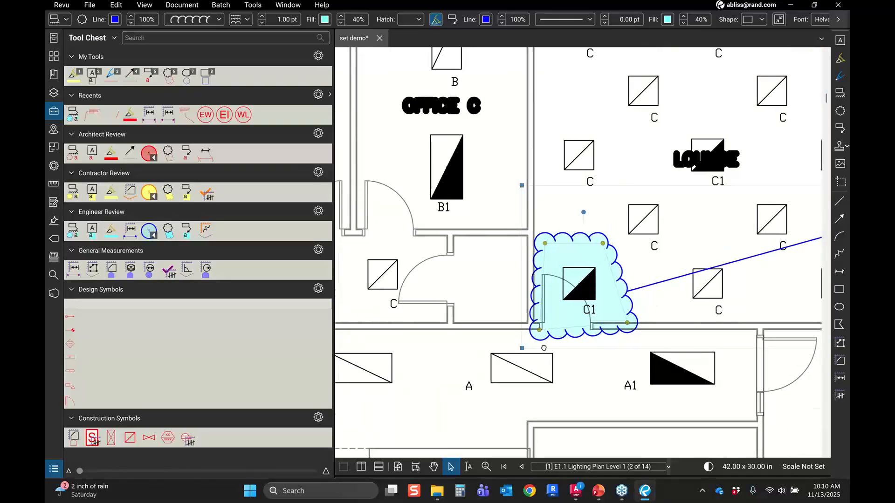
pyautogui.moveTo(543, 348); pyautogui.dragTo(360, 409)
pyautogui.moveTo(717, 327); pyautogui.dragTo(607, 311)
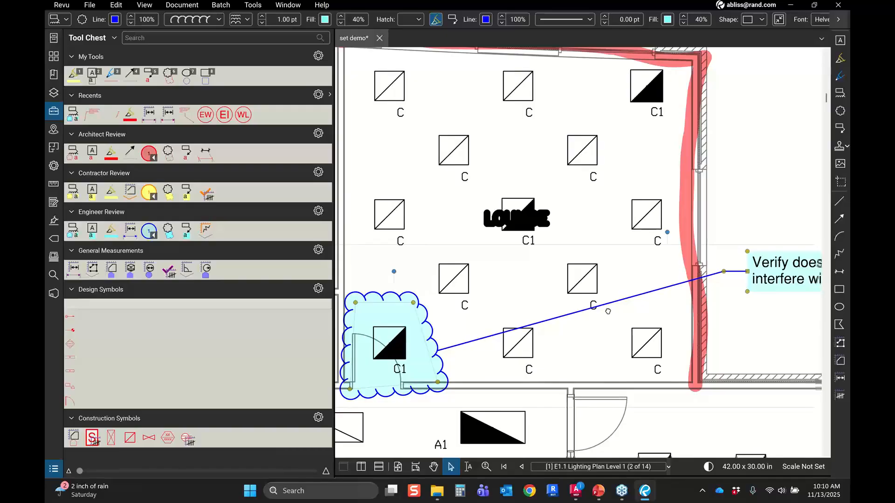
pyautogui.scroll(-2, 608, 311)
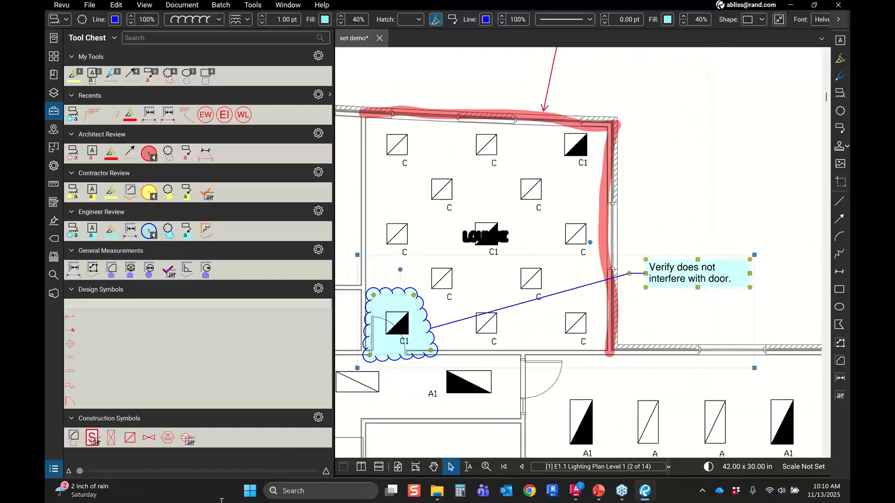
# Step: Open the Markups List and select the Architect callout and Engineer cloud entries to locate them on the sheet
pyautogui.click(52, 472)
pyautogui.moveTo(825, 337); pyautogui.dragTo(810, 466)
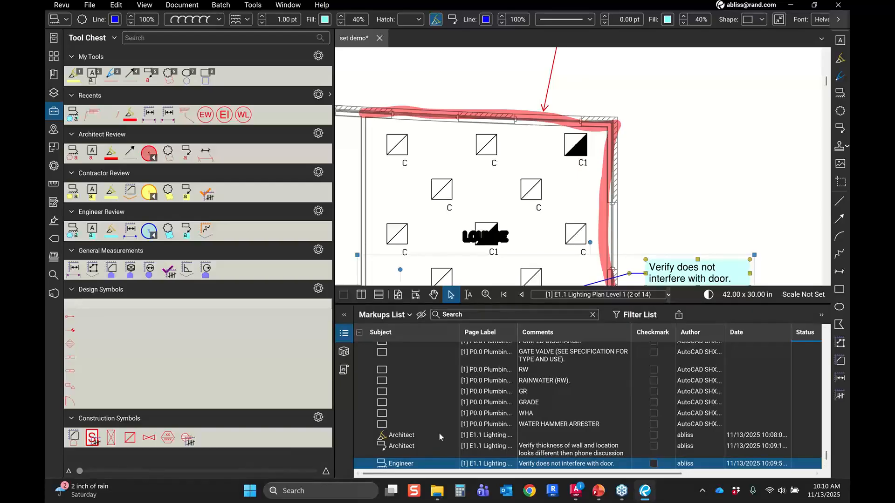
pyautogui.click(439, 449)
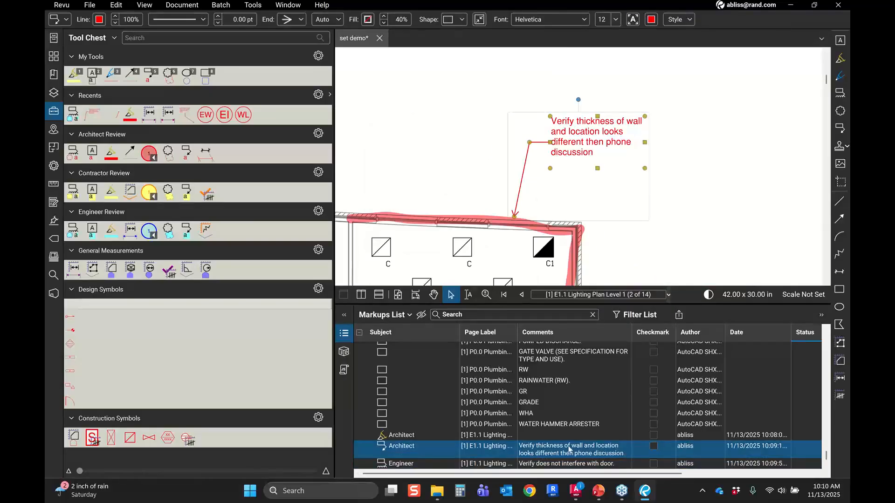
pyautogui.click(412, 465)
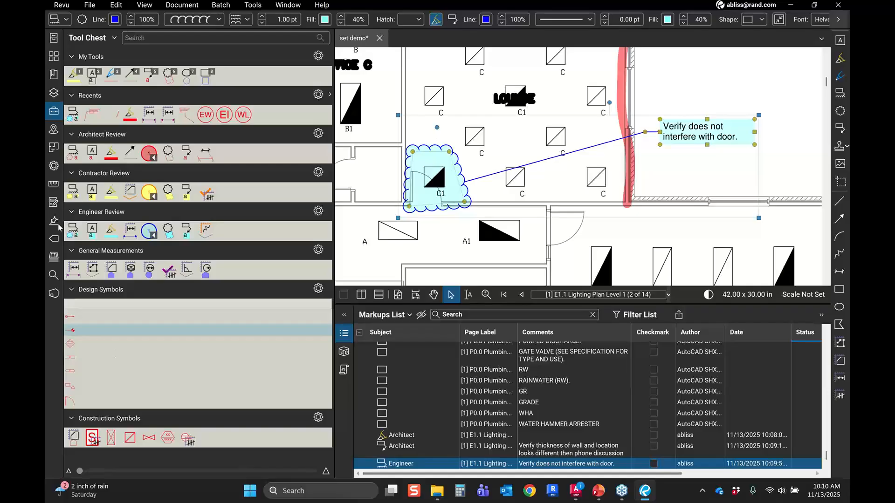
pyautogui.click(53, 109)
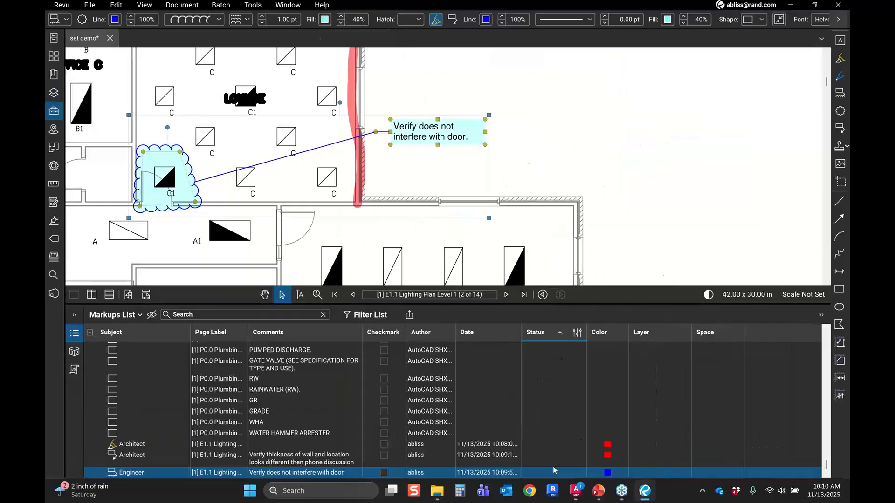
# Step: Select the Architect callout entry in the Markups List and browse the View, Window and Document menus
pyautogui.click(539, 455)
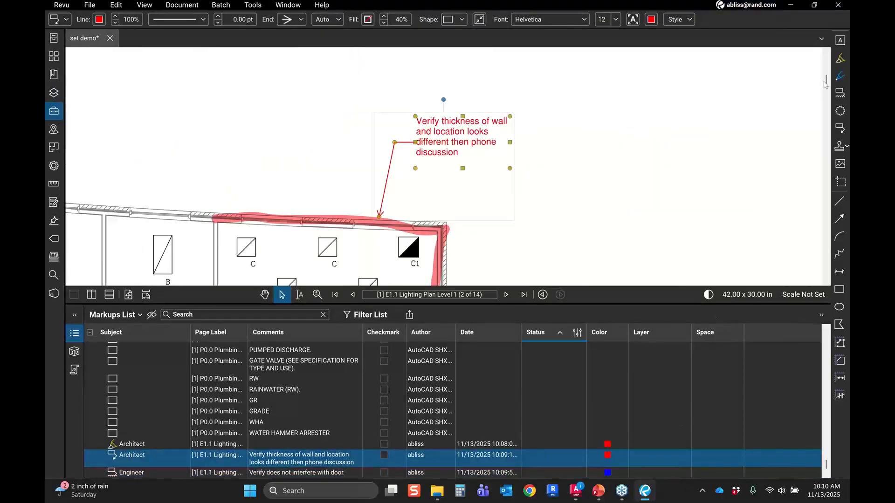
pyautogui.click(145, 6)
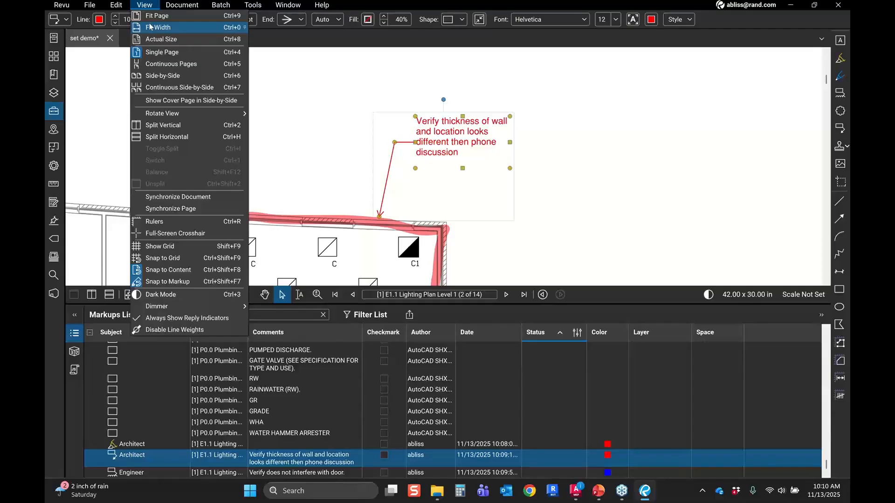
pyautogui.press('Escape')
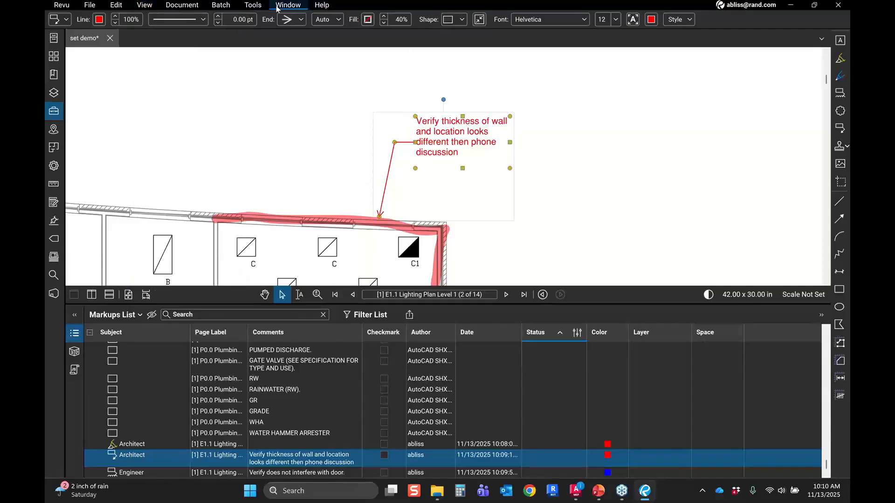
pyautogui.click(279, 6)
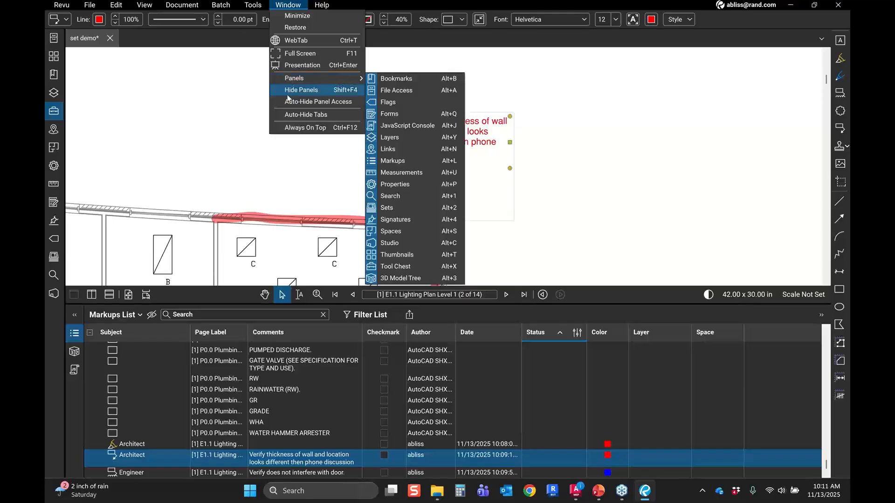
pyautogui.click(127, 3)
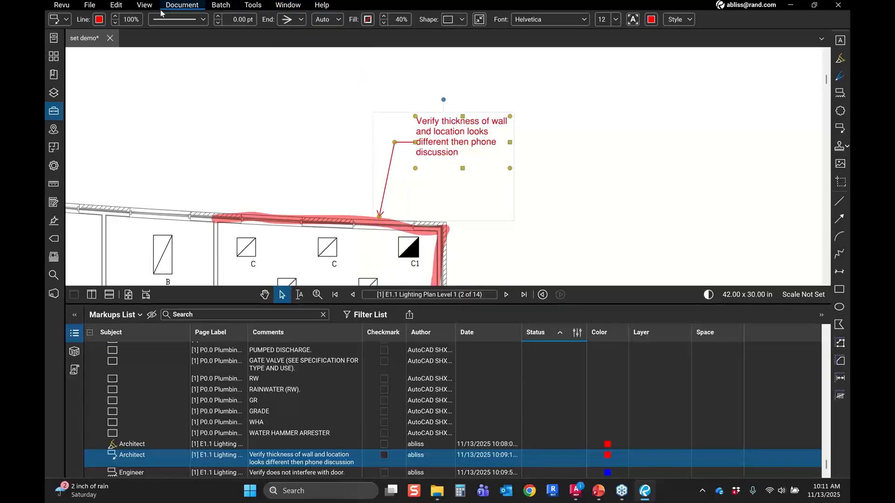
pyautogui.click(163, 7)
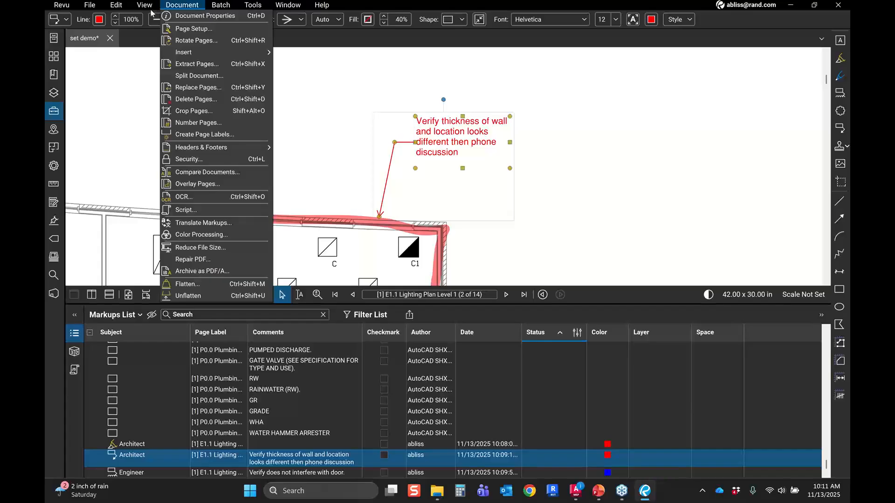
pyautogui.click(143, 7)
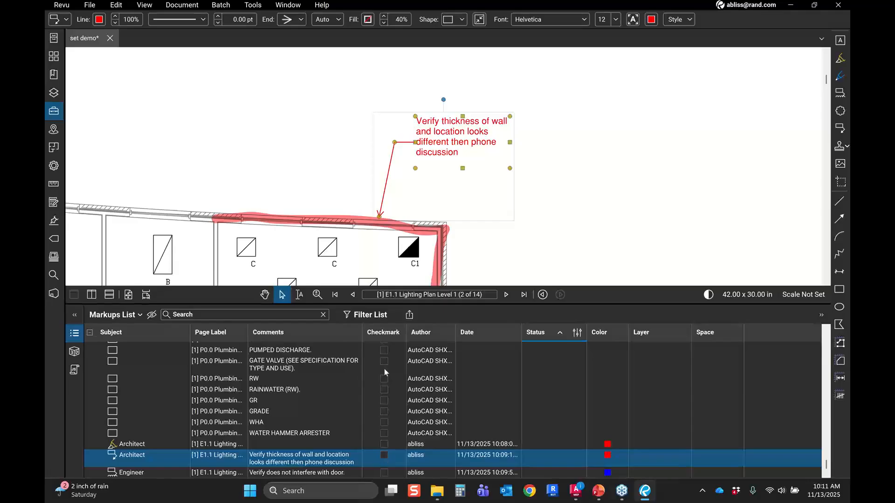
# Step: Set the Architect callout's status to Accepted and widen the Status column of the Markups List
pyautogui.rightClick(541, 454)
pyautogui.moveTo(593, 435)
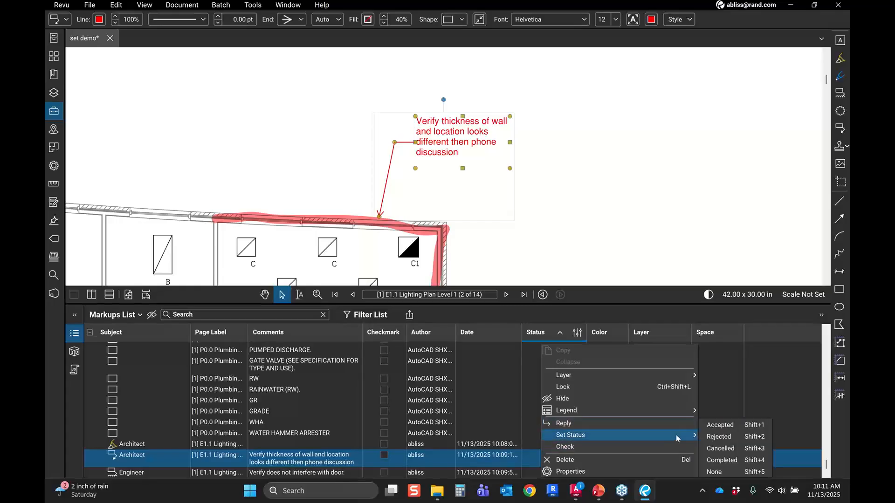
pyautogui.click(725, 427)
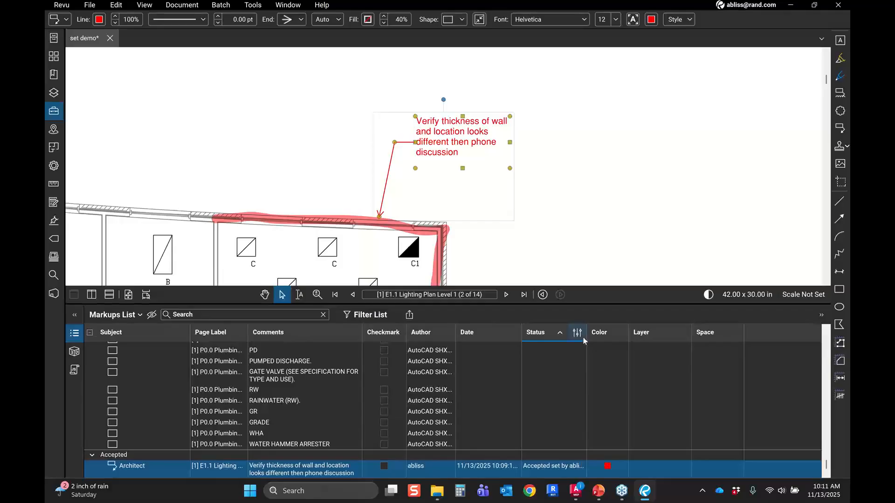
pyautogui.moveTo(587, 340); pyautogui.dragTo(661, 338)
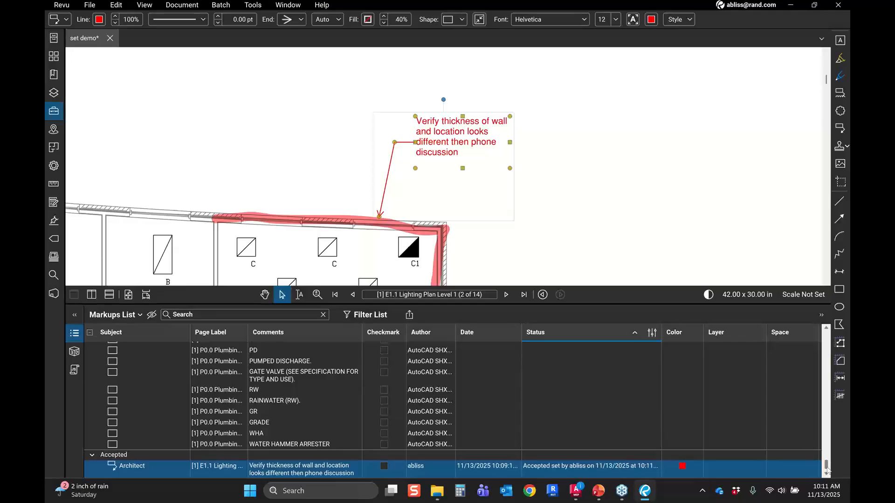
# Step: Change the Architect callout's status to Rejected
pyautogui.rightClick(623, 468)
pyautogui.rightClick(601, 475)
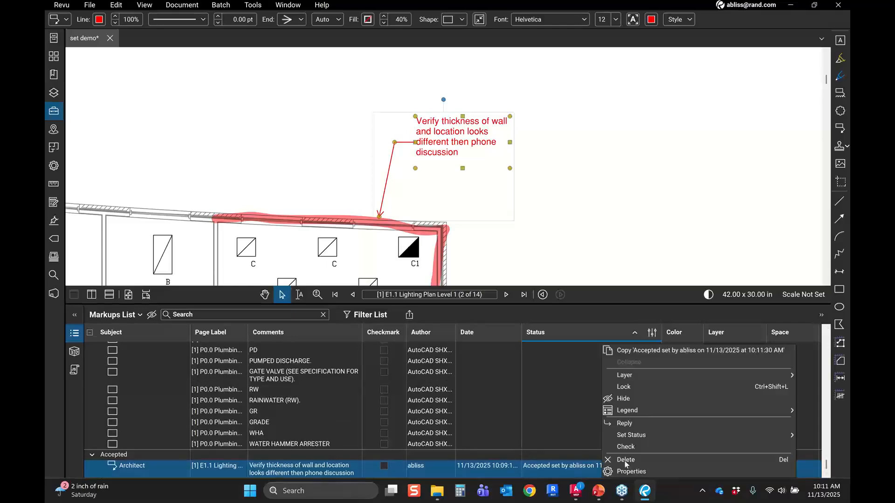
pyautogui.moveTo(661, 437)
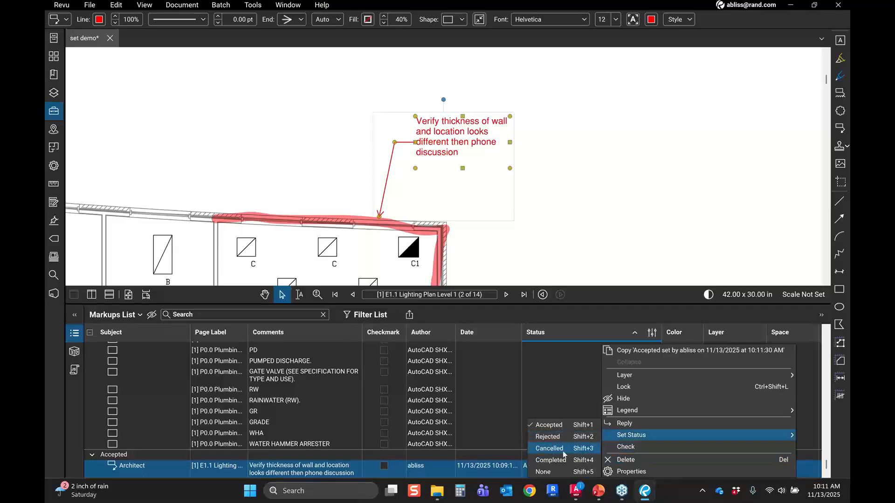
pyautogui.click(567, 442)
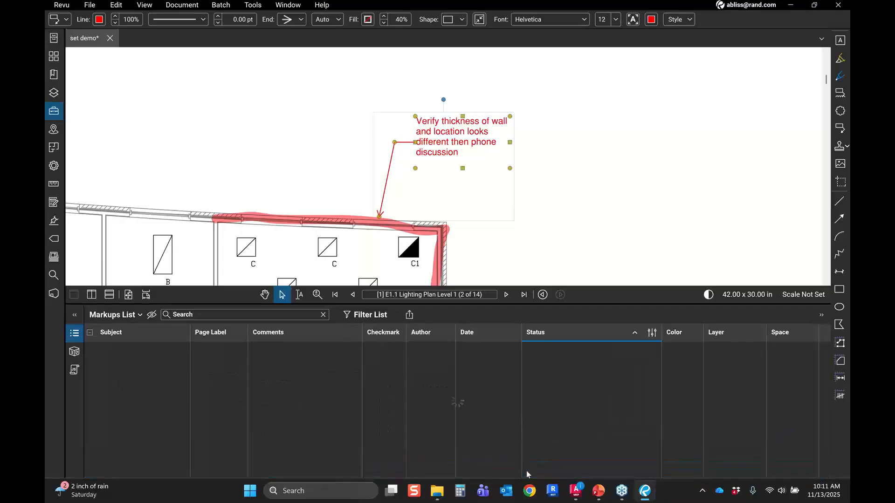
# Step: Add a reply to the Architect callout reading 'that object for that symbol is embeded above the cieling'
pyautogui.rightClick(328, 467)
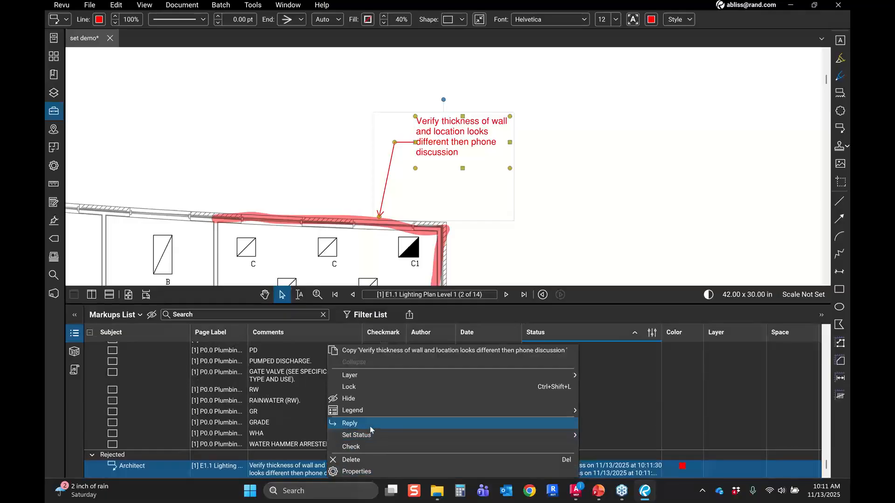
pyautogui.click(370, 426)
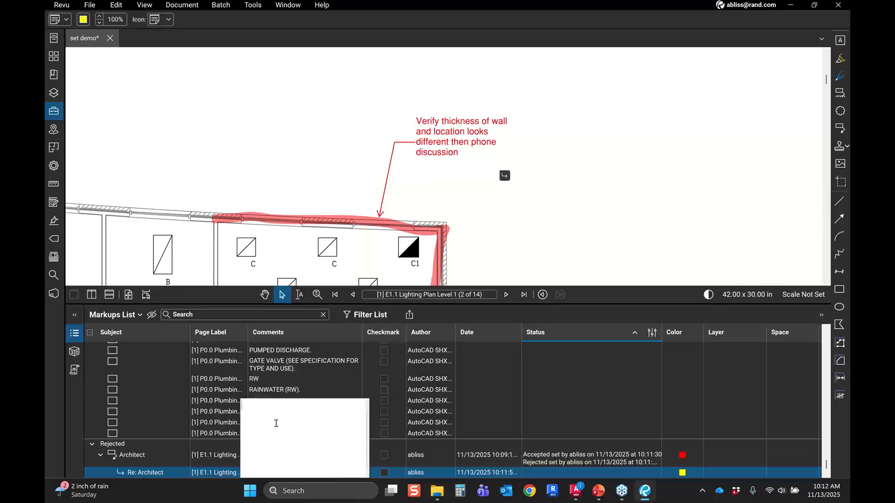
pyautogui.write('that symbol is embe')
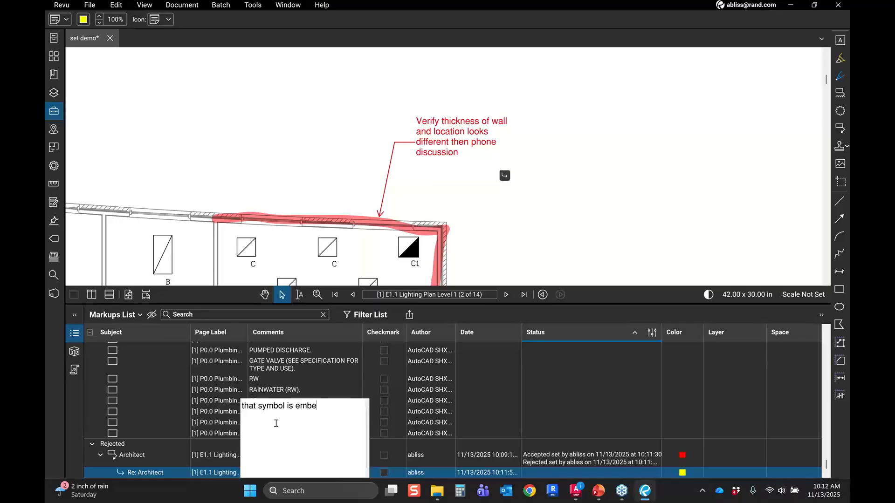
pyautogui.press('BackSpace')
pyautogui.press('BackSpace')
pyautogui.press('BackSpace')
pyautogui.press('BackSpace')
pyautogui.press('BackSpace')
pyautogui.press('BackSpace')
pyautogui.press('BackSpace')
pyautogui.press('BackSpace')
pyautogui.press('BackSpace')
pyautogui.press('BackSpace')
pyautogui.press('BackSpace')
pyautogui.press('BackSpace')
pyautogui.press('BackSpace')
pyautogui.press('BackSpace')
pyautogui.write('object for that symbol is embeded ')
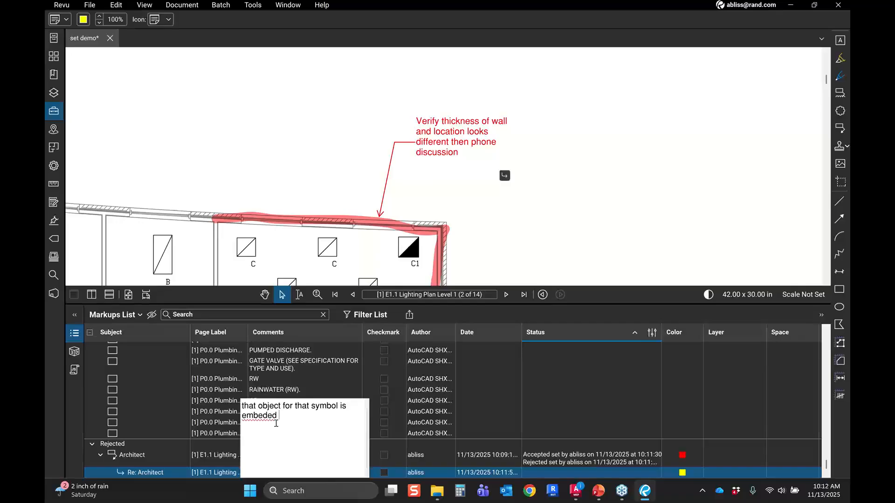
pyautogui.write('above the cieling')
# Step: Correct the reply's misspellings to 'embedded' and 'ceiling' using the spelling suggestions and finish editing
pyautogui.rightClick(268, 419)
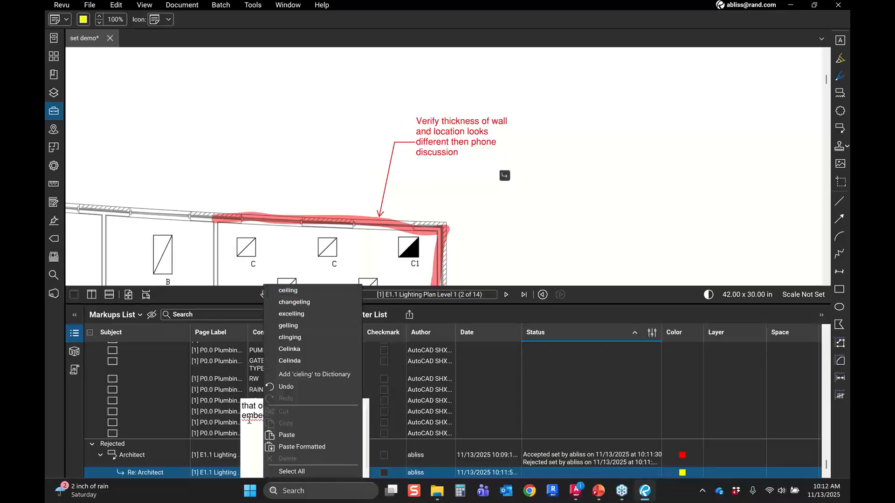
pyautogui.click(247, 419)
pyautogui.rightClick(249, 422)
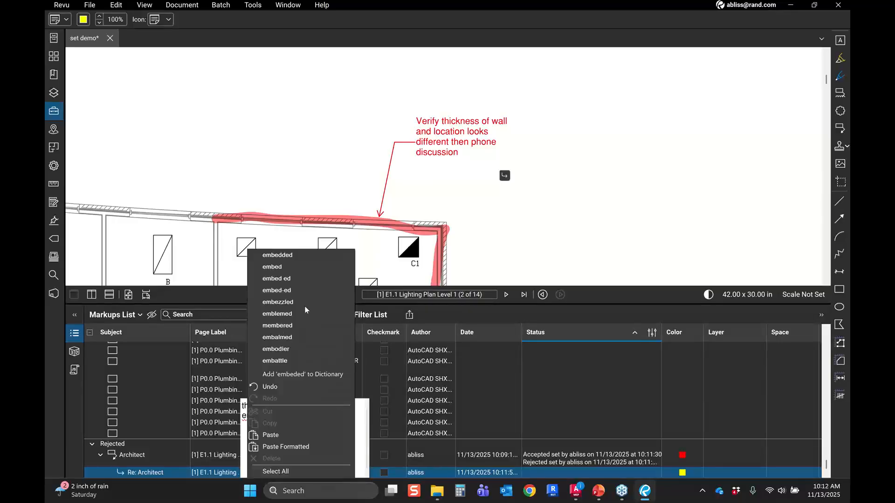
pyautogui.click(308, 256)
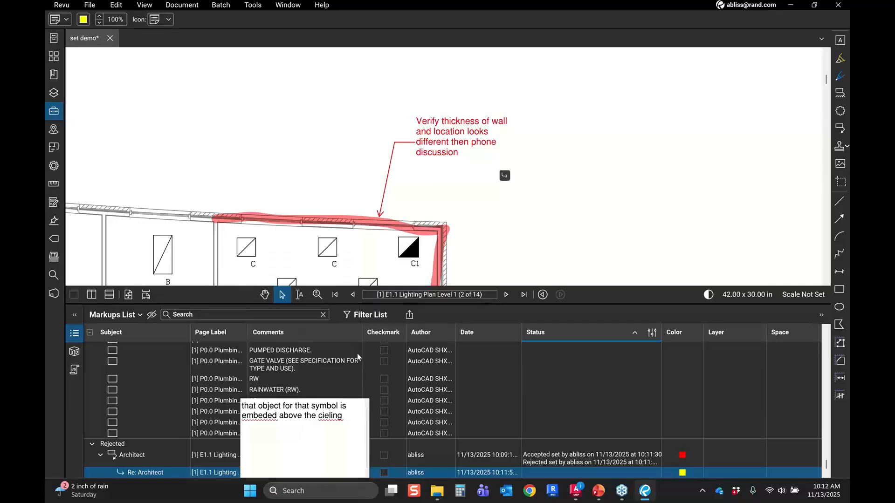
pyautogui.rightClick(332, 416)
pyautogui.click(363, 291)
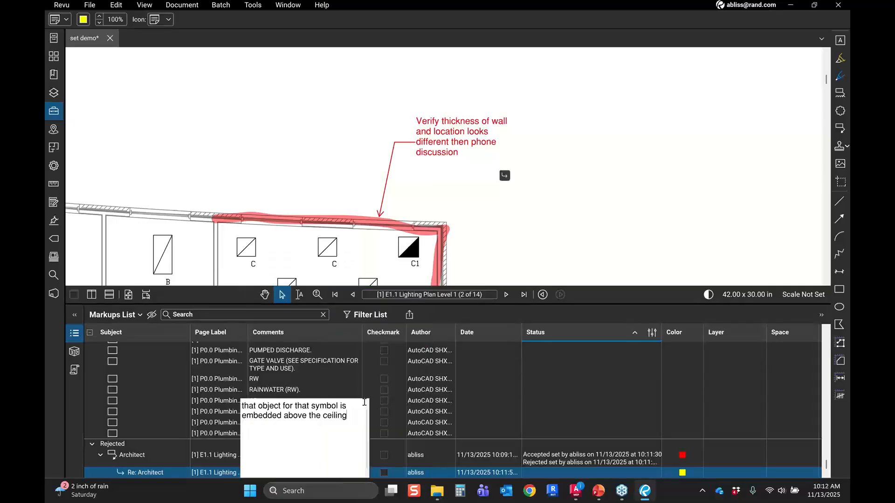
pyautogui.click(550, 435)
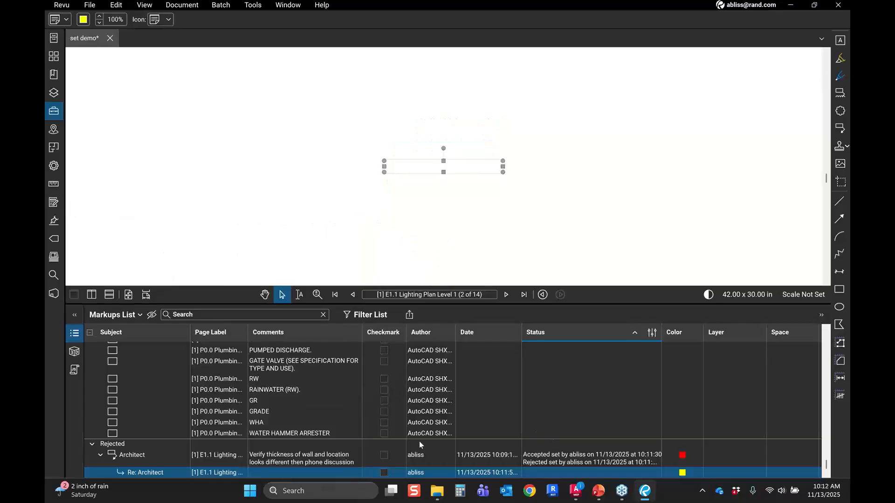
# Step: Select entries in the Markups List to review the reply nested under the Architect callout
pyautogui.click(418, 438)
pyautogui.scroll(-1, 286, 474)
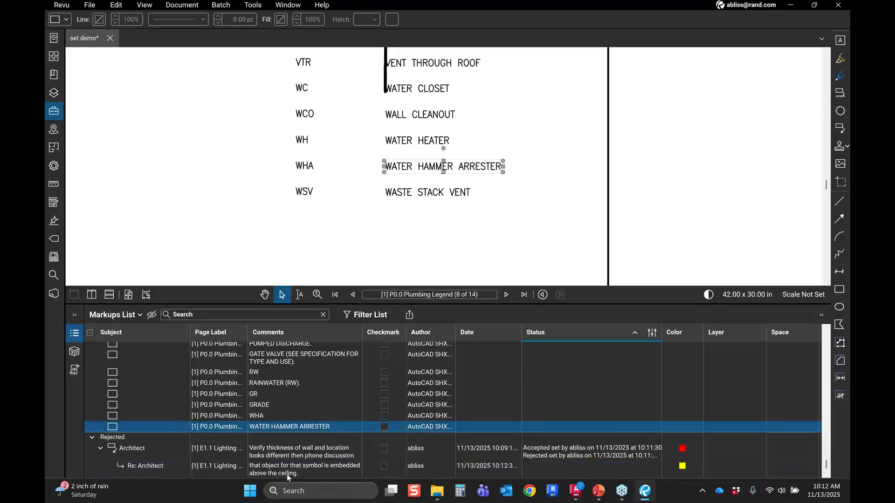
pyautogui.click(287, 473)
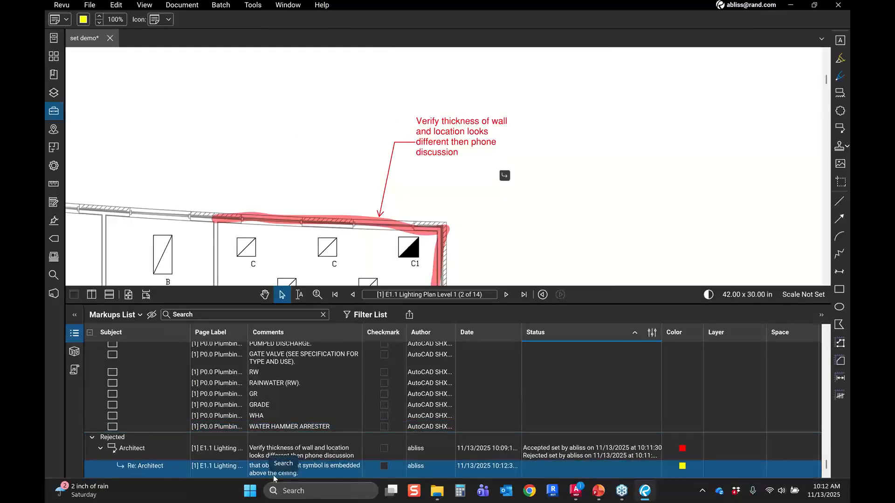
pyautogui.click(133, 448)
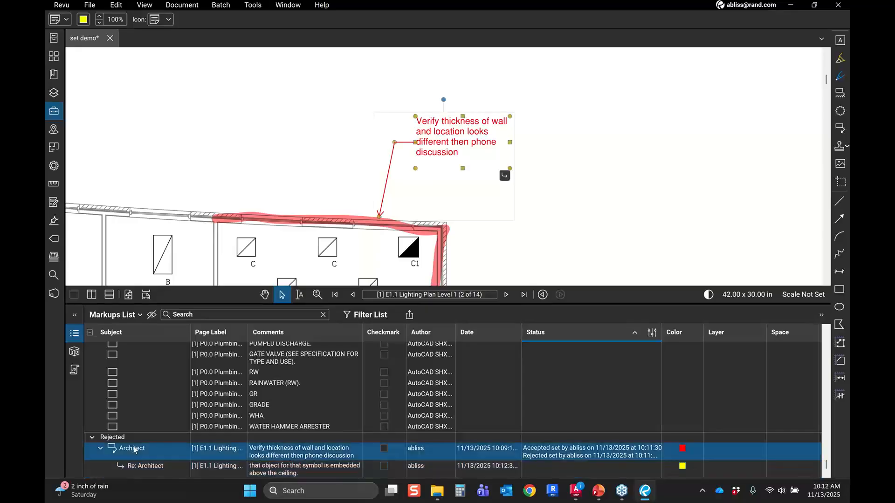
pyautogui.click(138, 470)
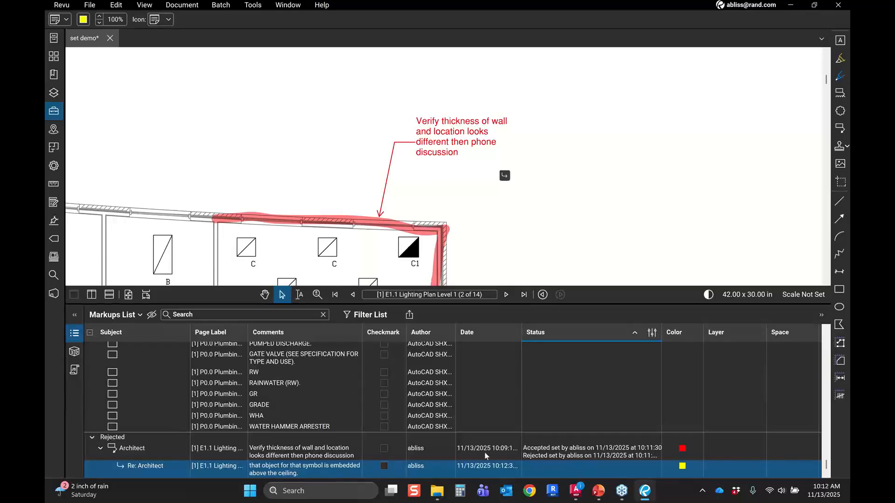
pyautogui.rightClick(329, 473)
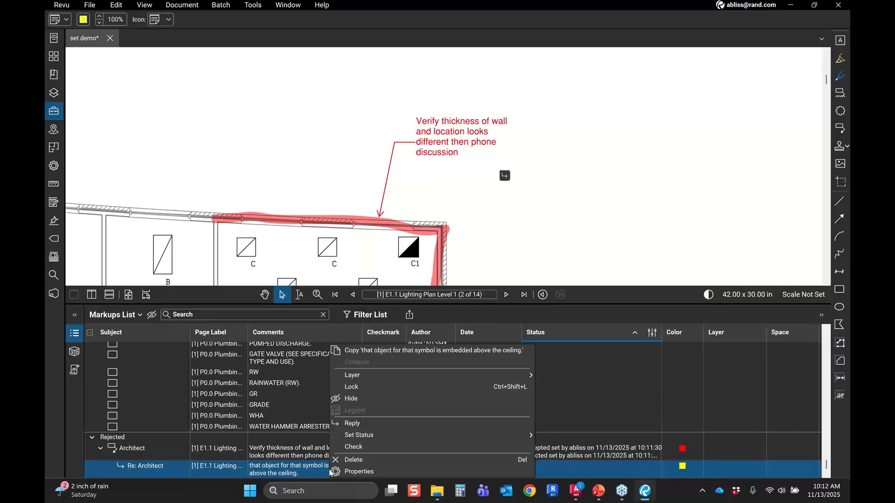
pyautogui.click(326, 467)
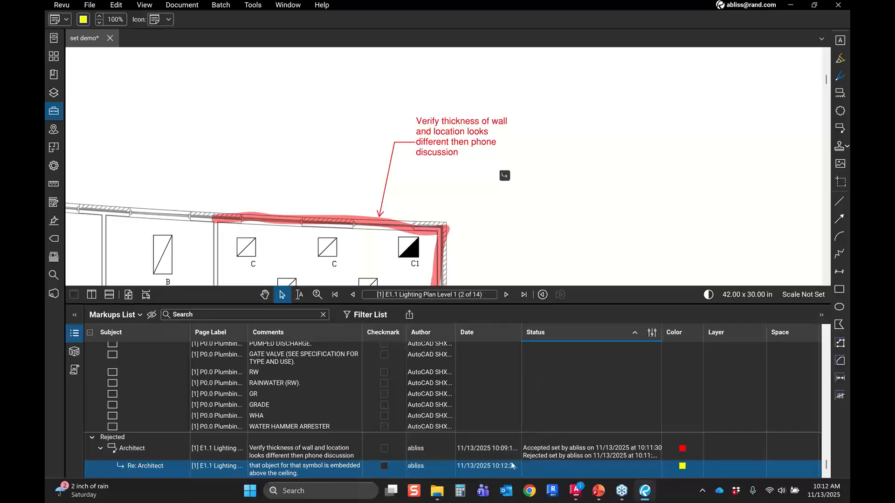
# Step: Set the Architect callout's status to Completed
pyautogui.click(551, 455)
pyautogui.rightClick(551, 455)
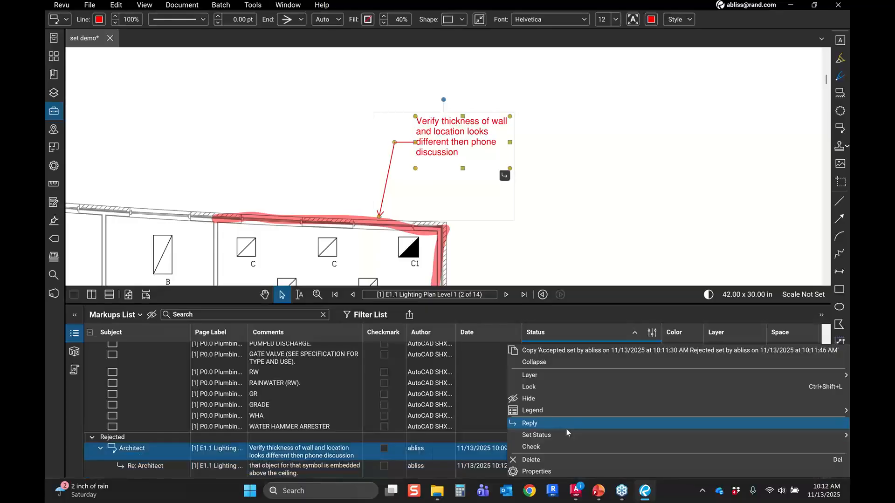
pyautogui.moveTo(536, 435)
pyautogui.click(472, 462)
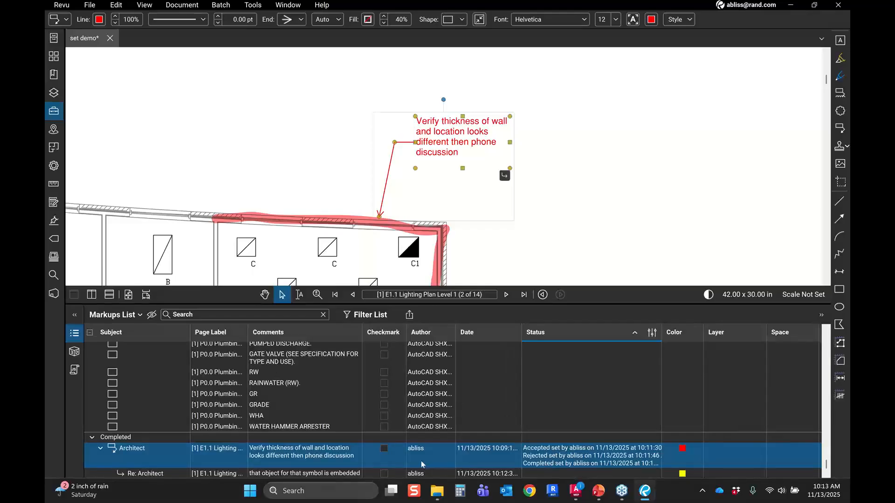
# Step: Open the Tool Chest panel beside the sheet
pyautogui.scroll(-1, 413, 464)
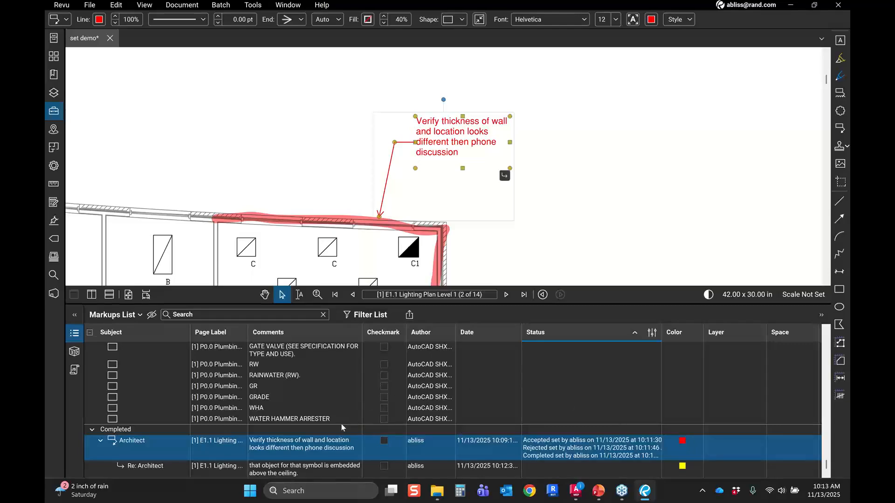
pyautogui.click(315, 468)
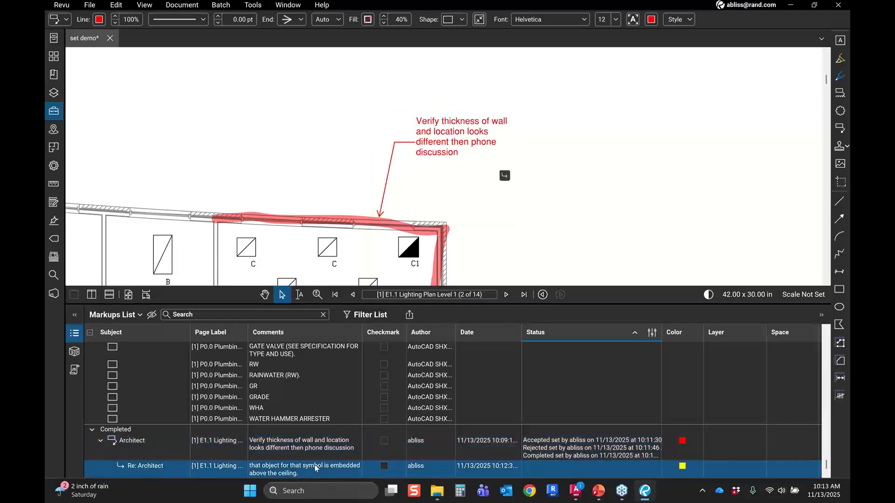
pyautogui.click(322, 452)
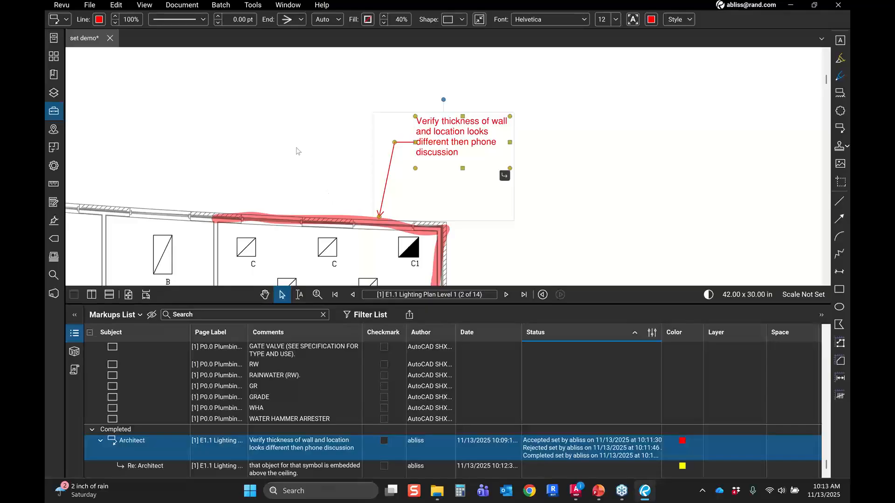
pyautogui.scroll(-1, 297, 151)
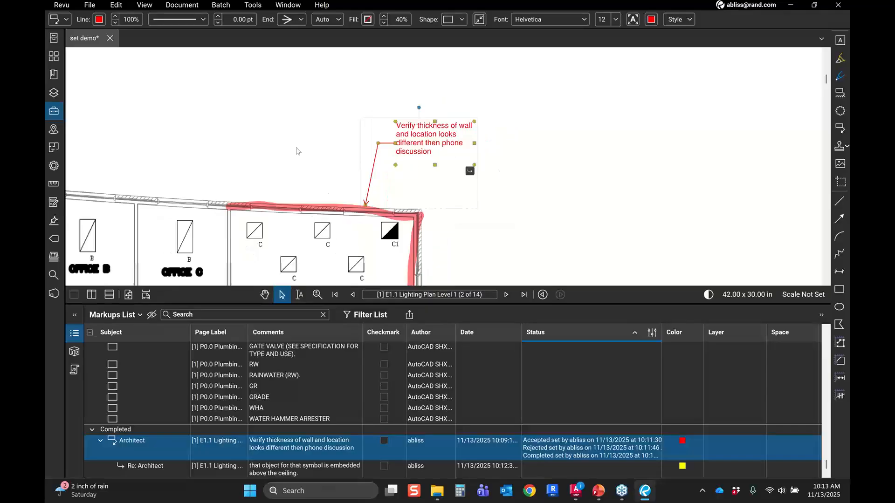
pyautogui.scroll(-1, 297, 150)
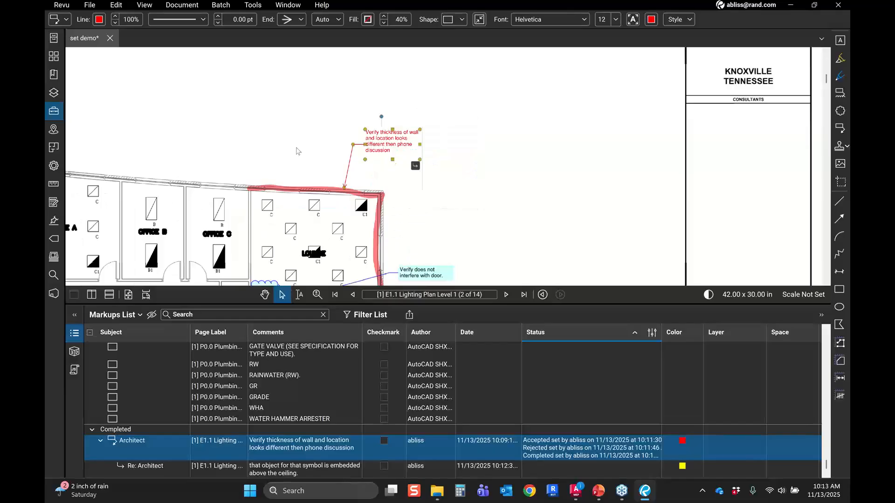
pyautogui.click(54, 111)
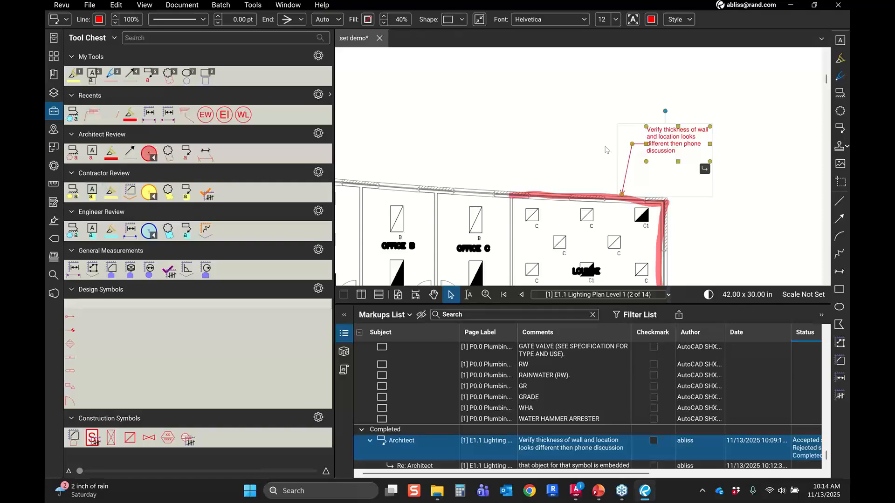
# Step: Set the font colour of the Engineer callout 'Verify does not interfere with door.' to Red
pyautogui.scroll(-2, 645, 209)
pyautogui.scroll(1, 645, 209)
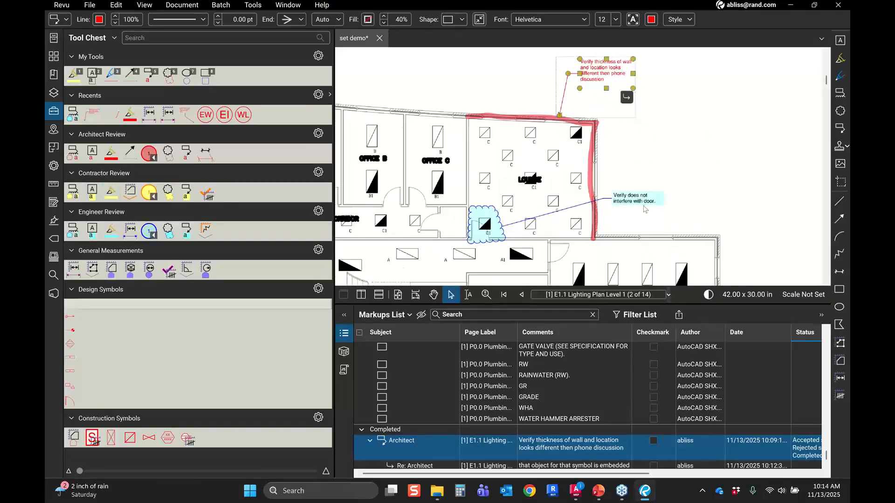
pyautogui.scroll(3, 644, 209)
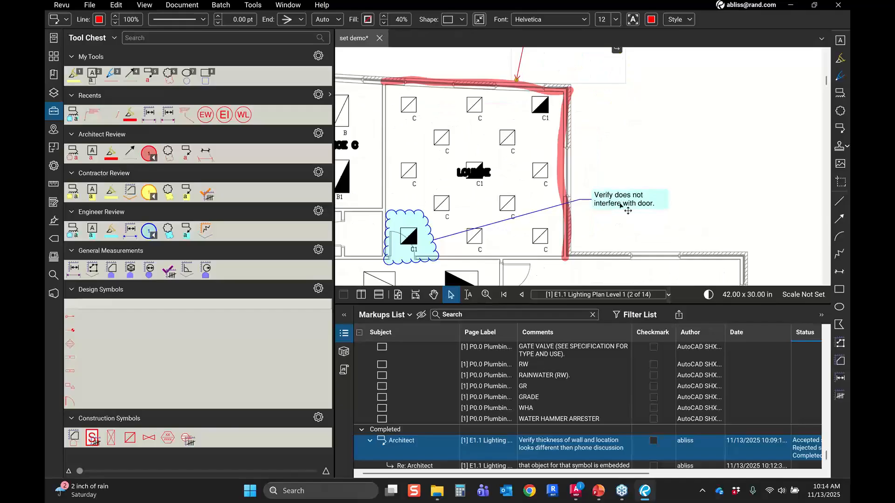
pyautogui.click(627, 208)
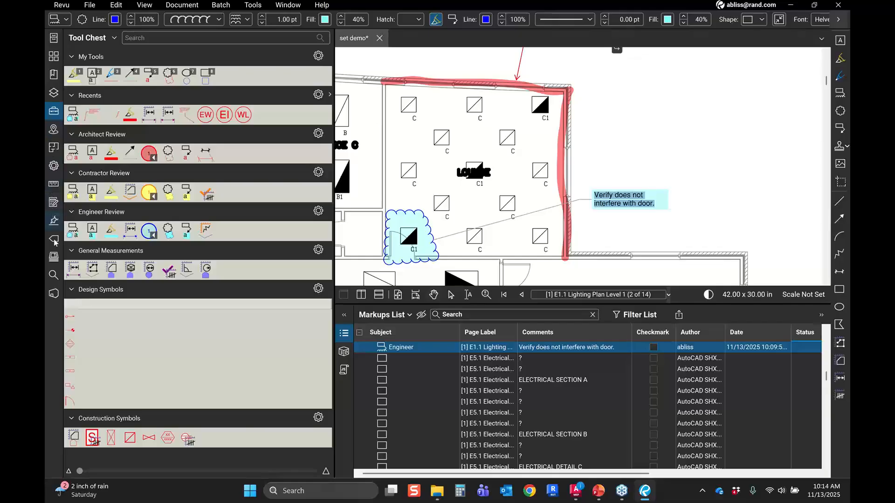
pyautogui.click(53, 166)
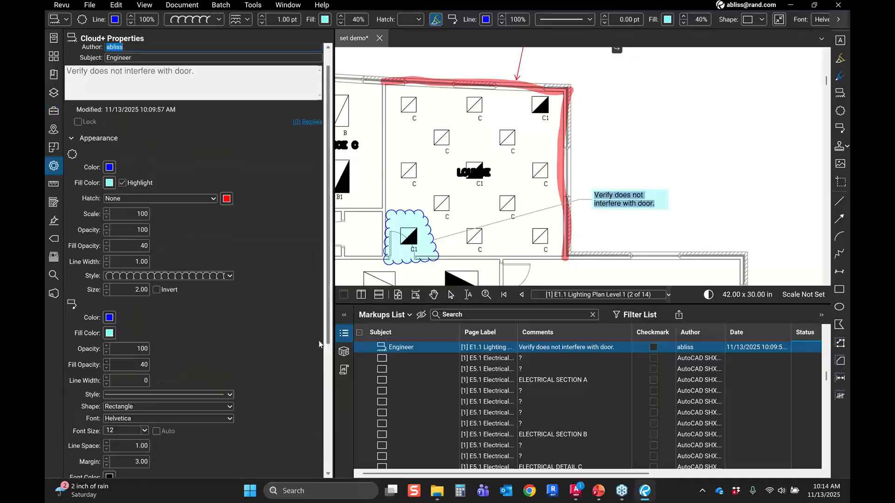
pyautogui.scroll(-2, 318, 371)
pyautogui.scroll(-2, 318, 392)
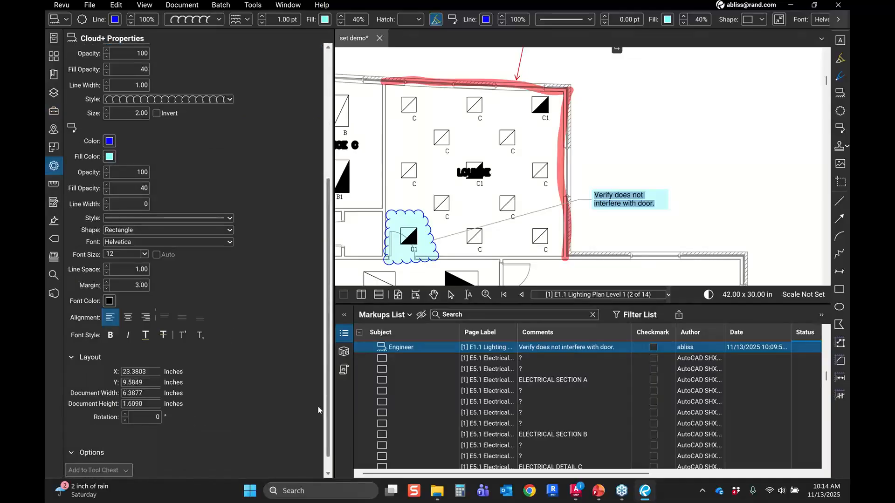
pyautogui.click(110, 301)
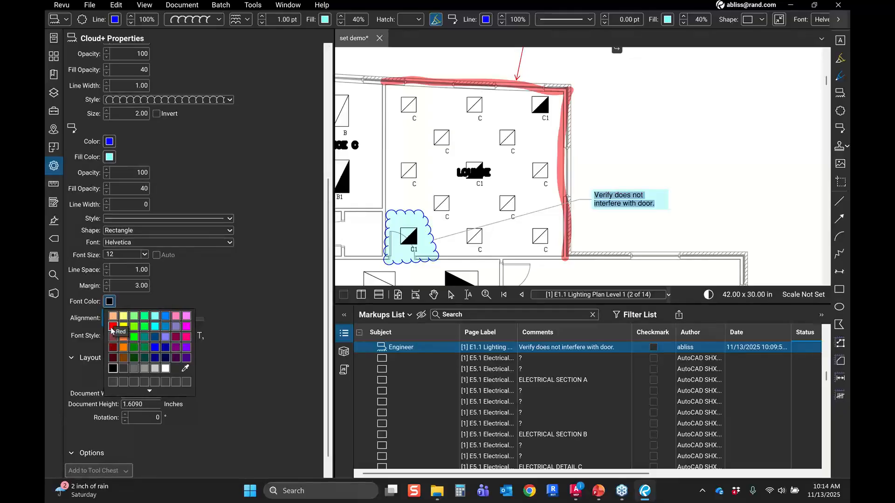
pyautogui.click(112, 328)
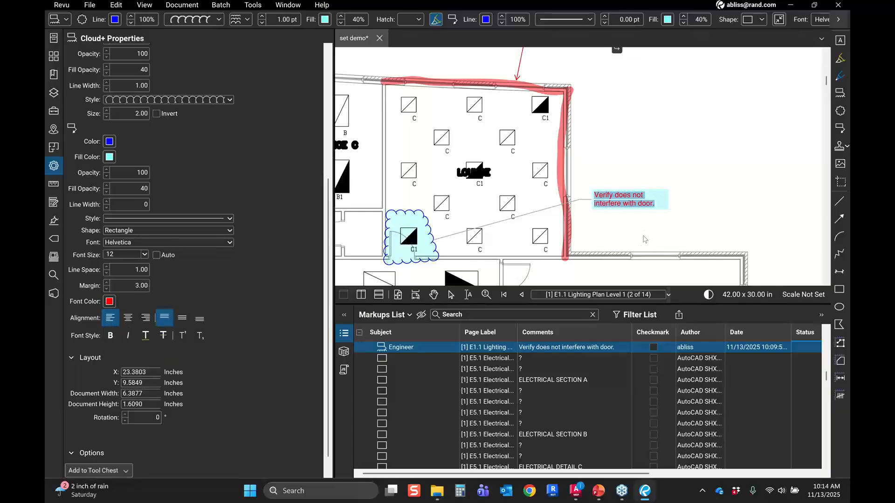
pyautogui.click(645, 240)
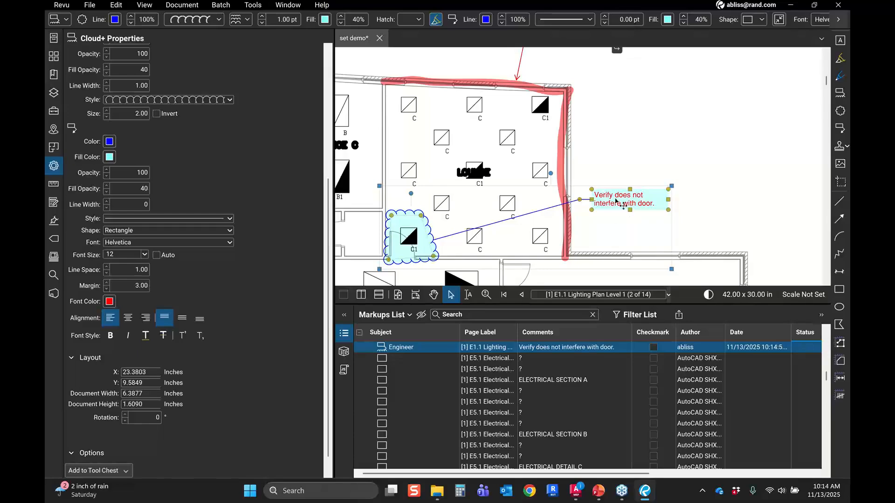
pyautogui.click(677, 239)
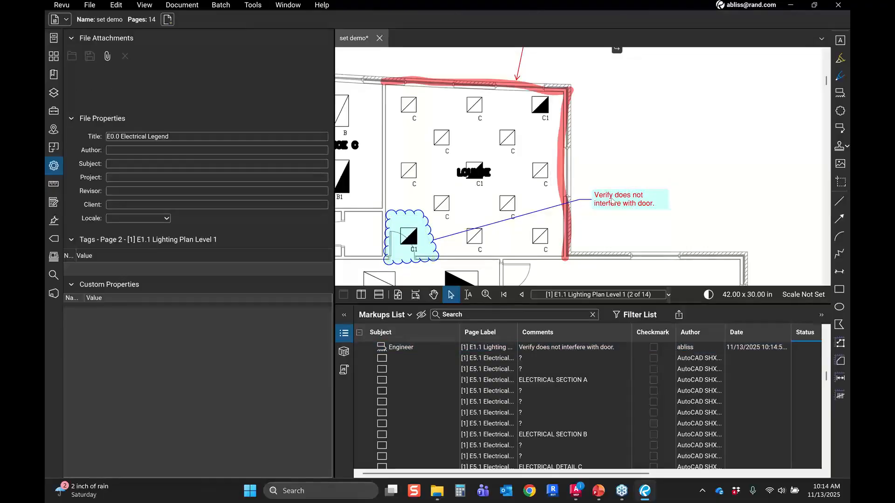
# Step: Add the red-text Engineer callout to the Engineer Review tool set in the Tool Chest
pyautogui.click(54, 166)
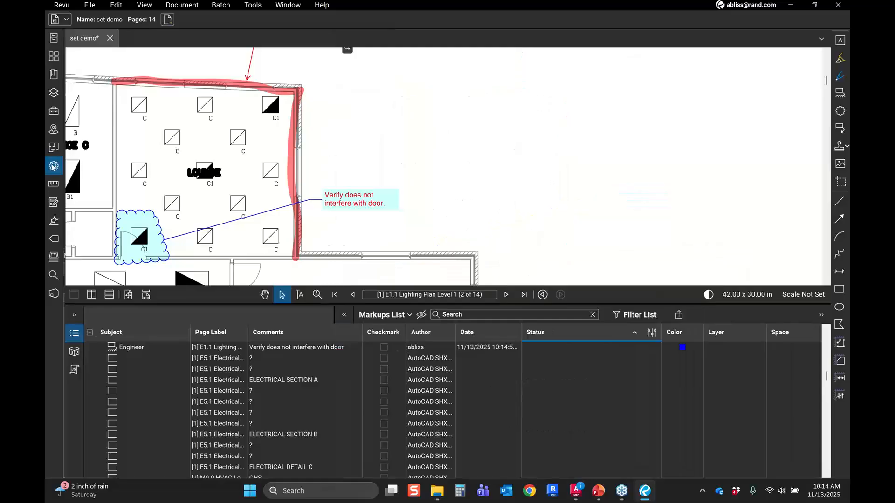
pyautogui.click(54, 111)
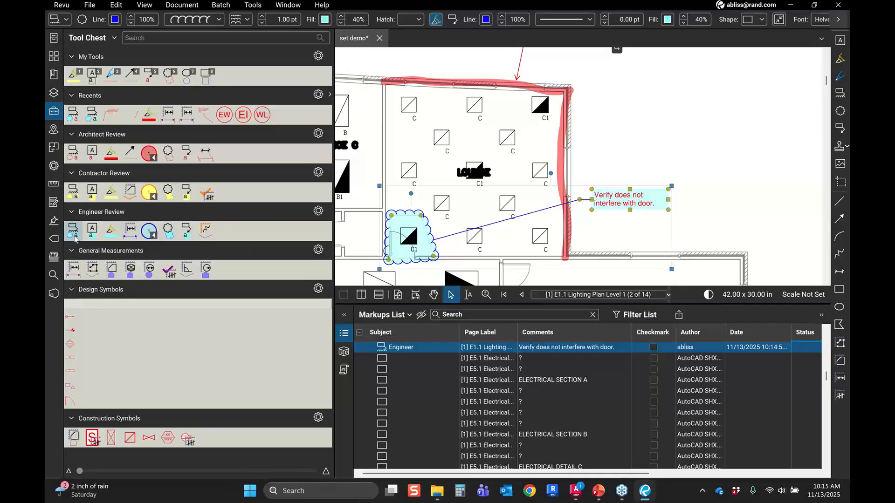
pyautogui.rightClick(620, 203)
pyautogui.moveTo(739, 435)
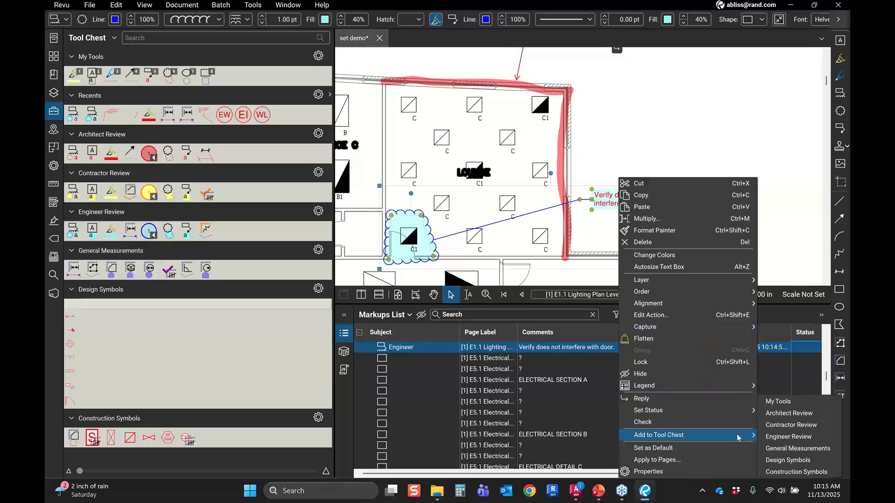
pyautogui.click(780, 438)
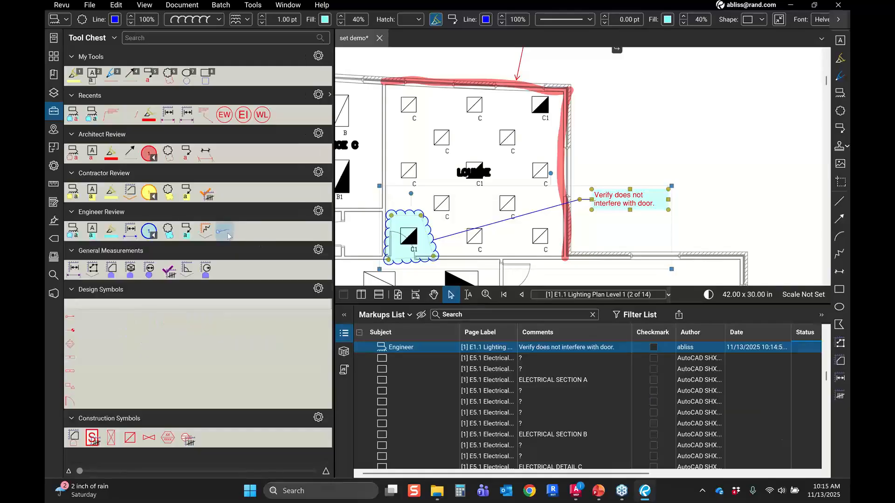
# Step: Switch the newly added Engineer Review callout tool to Properties Mode
pyautogui.click(228, 233)
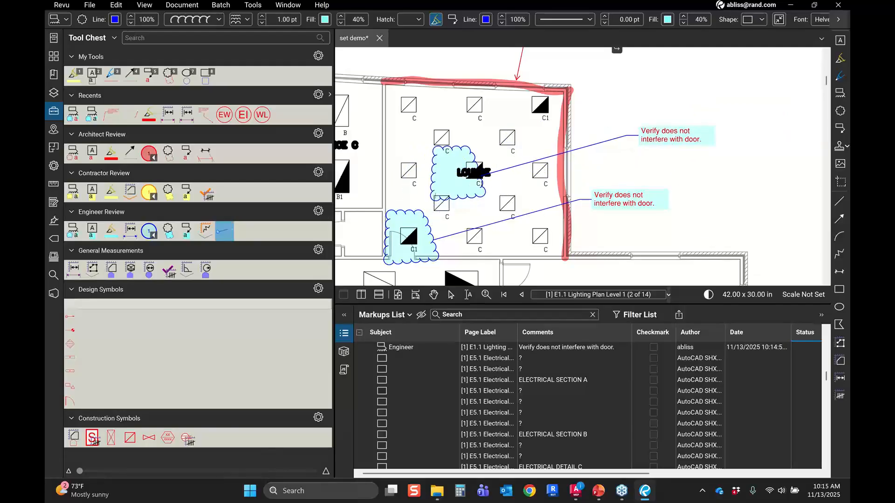
pyautogui.click(230, 232)
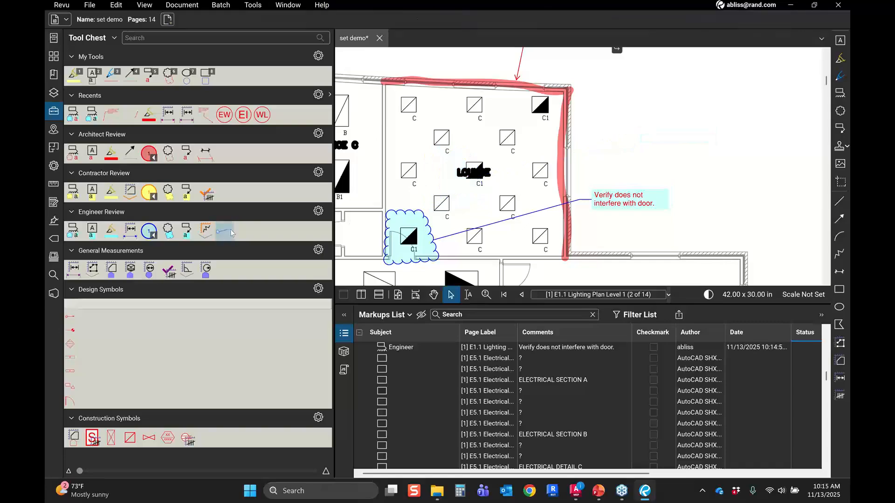
pyautogui.click(231, 232)
pyautogui.rightClick(231, 232)
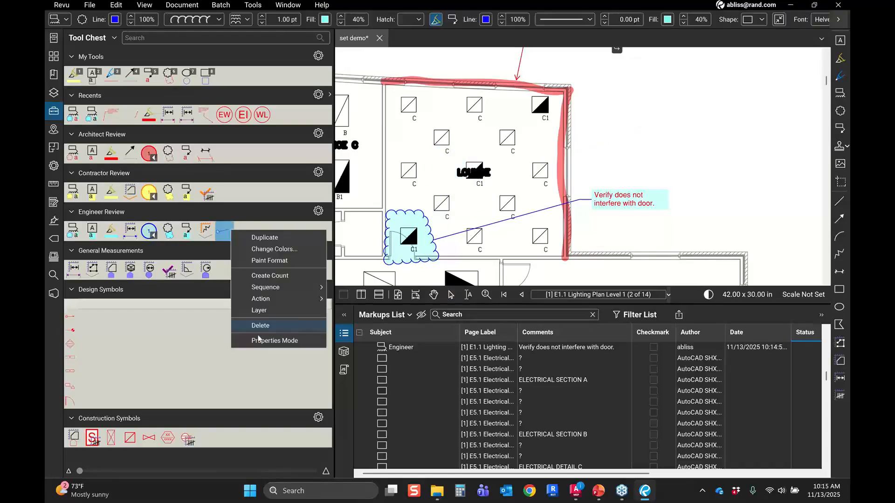
pyautogui.click(260, 341)
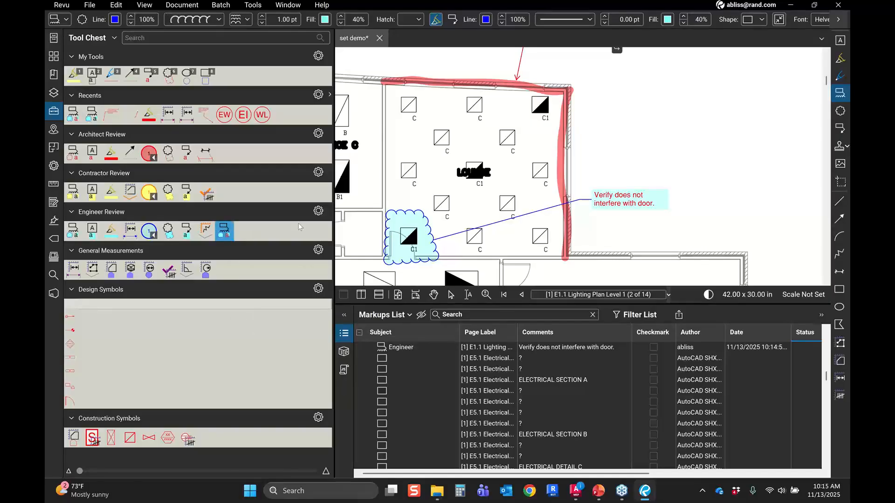
# Step: Draw a cloud callout around the C1 fixture at the room's upper corner with the text 'its red text'
pyautogui.click(516, 95)
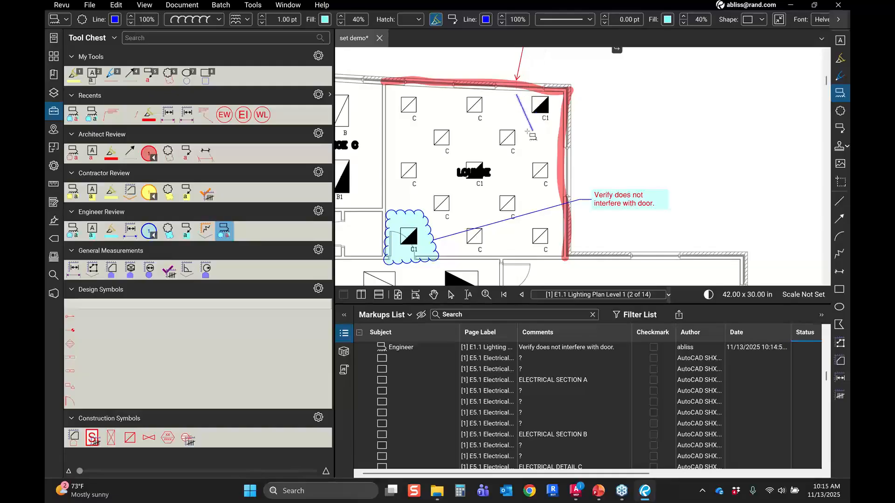
pyautogui.click(528, 131)
pyautogui.click(565, 112)
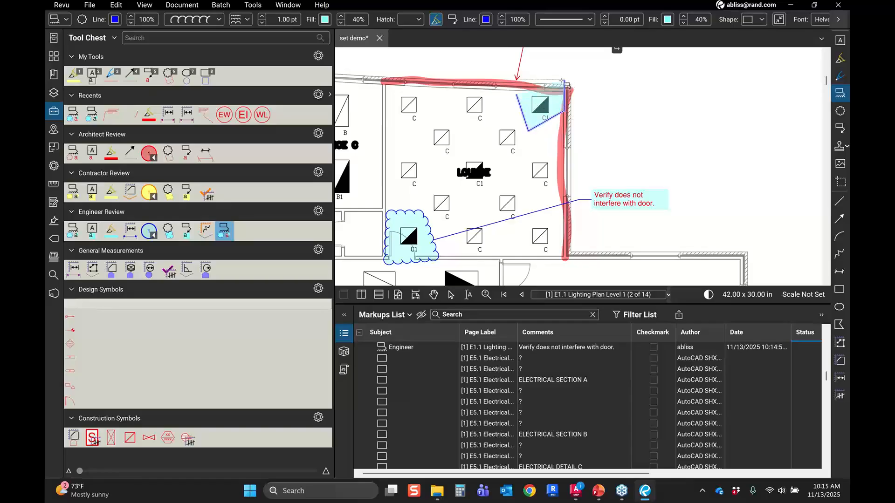
pyautogui.doubleClick(563, 85)
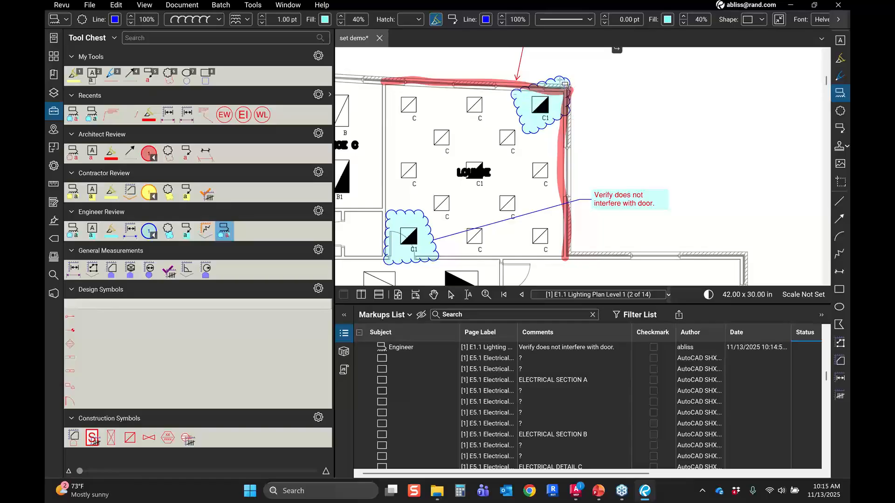
pyautogui.click(677, 142)
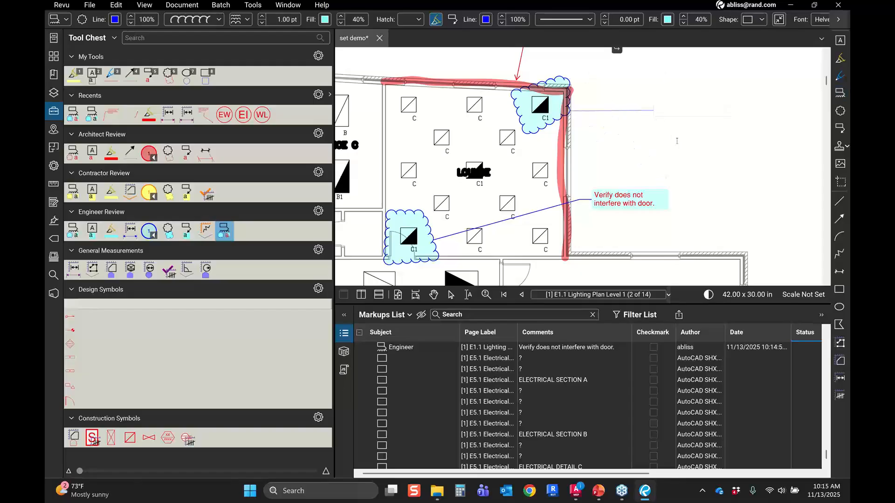
pyautogui.write('its red te')
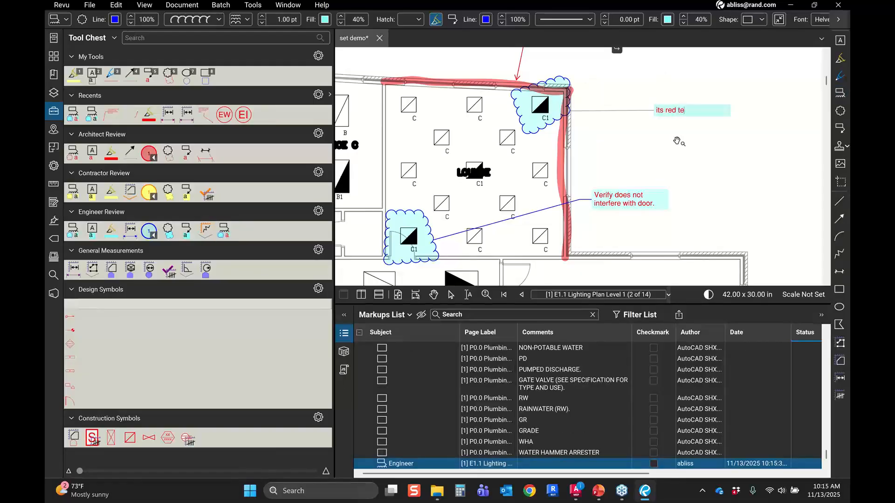
pyautogui.write('xt')
pyautogui.press('Return')
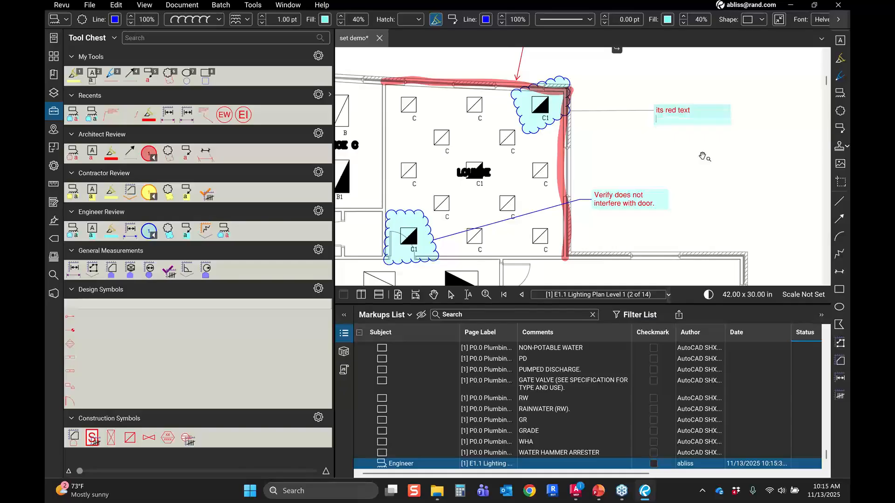
pyautogui.press('Escape')
pyautogui.click(704, 159)
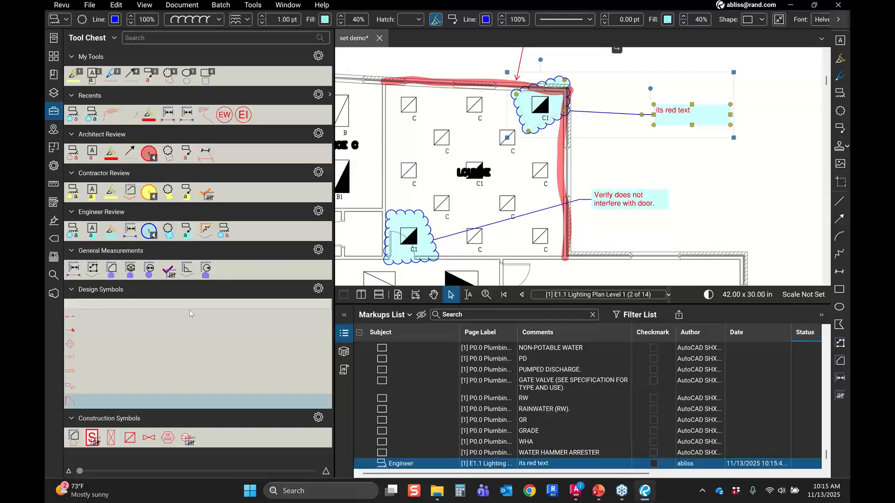
# Step: Place a Diffuser symbol from Construction Symbols to the right of the new callout and ungroup it
pyautogui.click(130, 441)
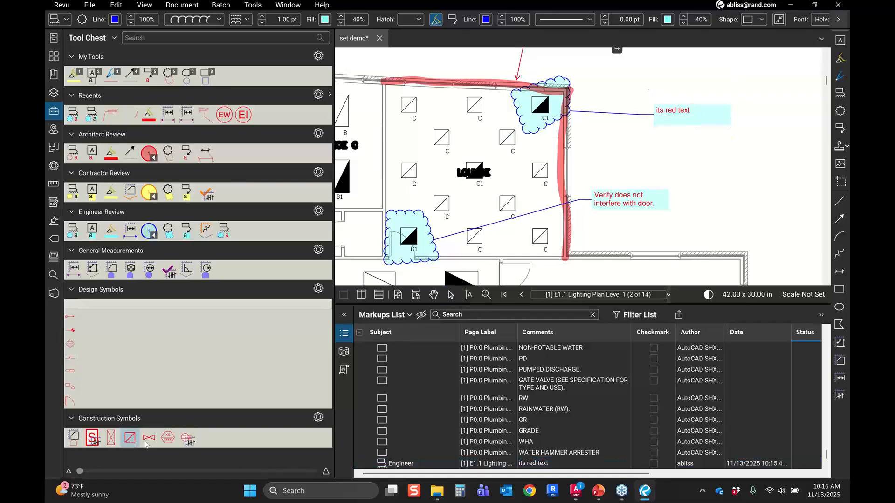
pyautogui.click(690, 169)
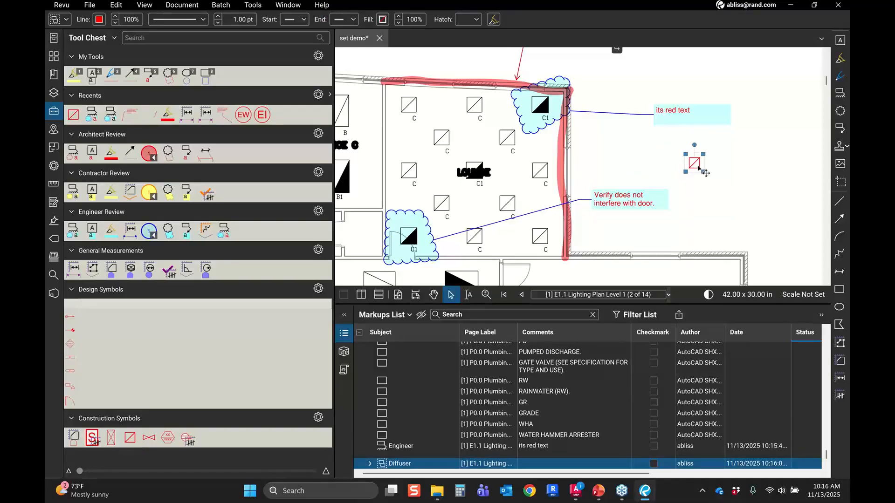
pyautogui.scroll(1, 697, 169)
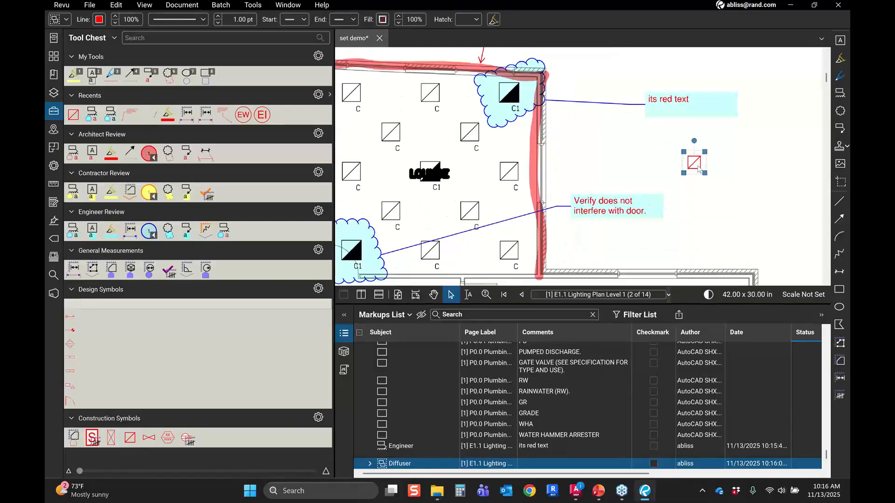
pyautogui.scroll(2, 698, 169)
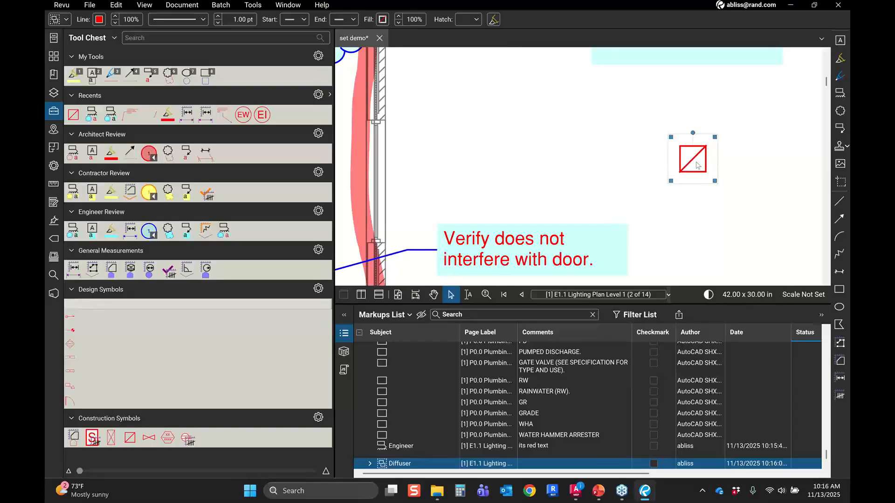
pyautogui.rightClick(697, 163)
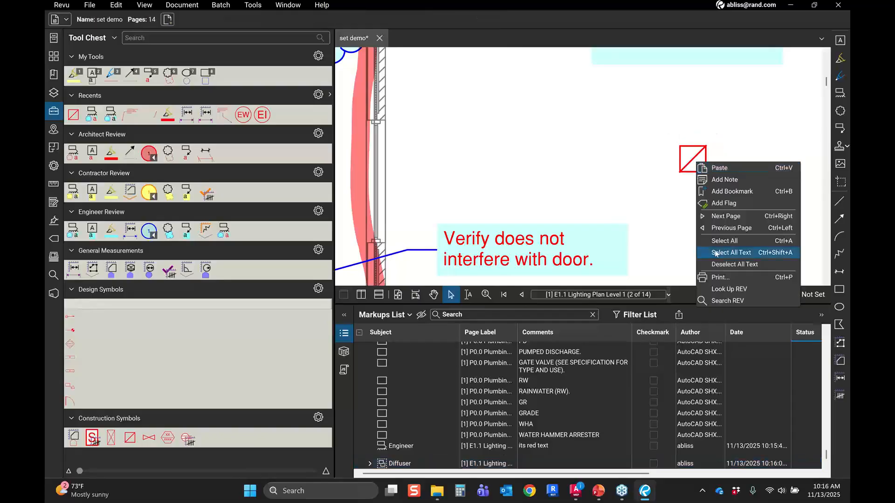
pyautogui.click(688, 150)
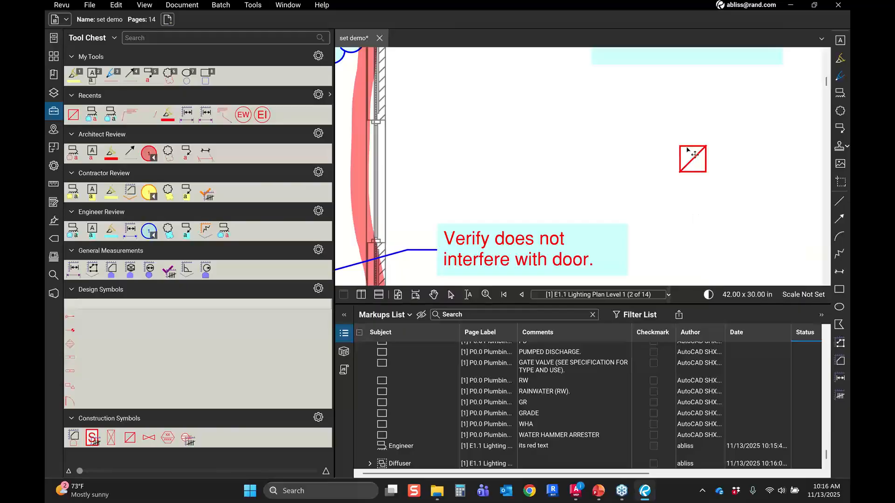
pyautogui.click(688, 150)
pyautogui.rightClick(691, 160)
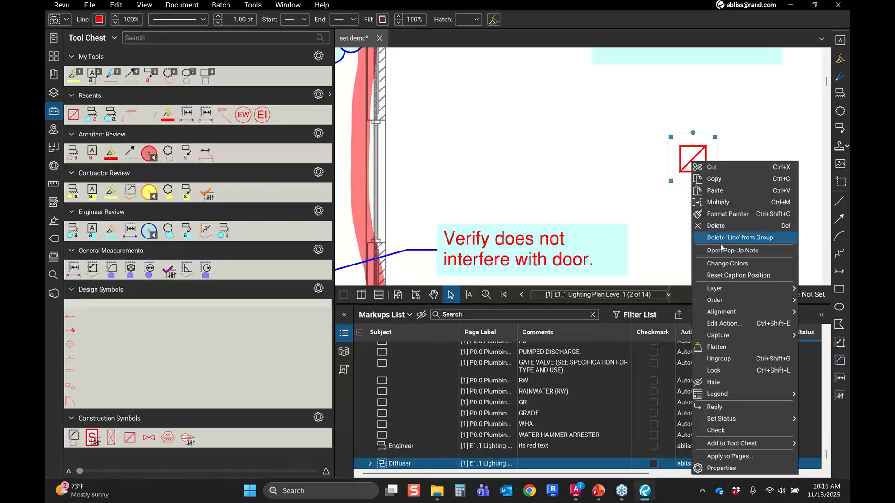
pyautogui.click(729, 359)
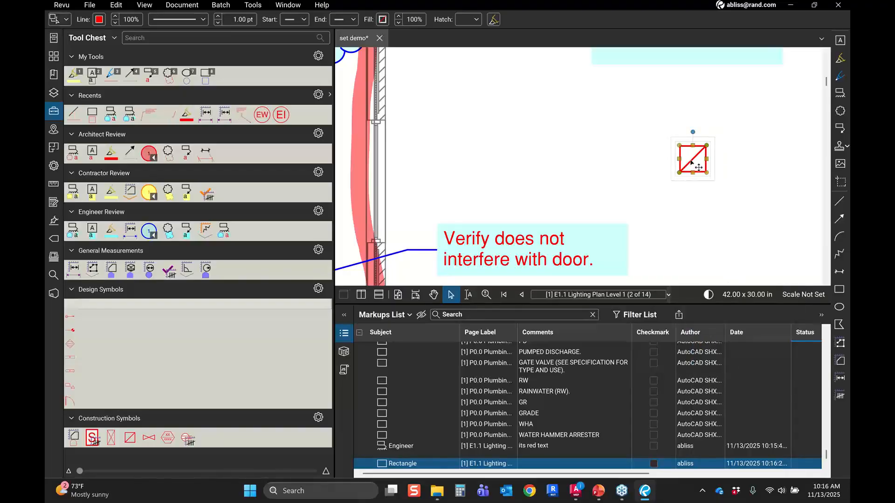
pyautogui.press('Escape')
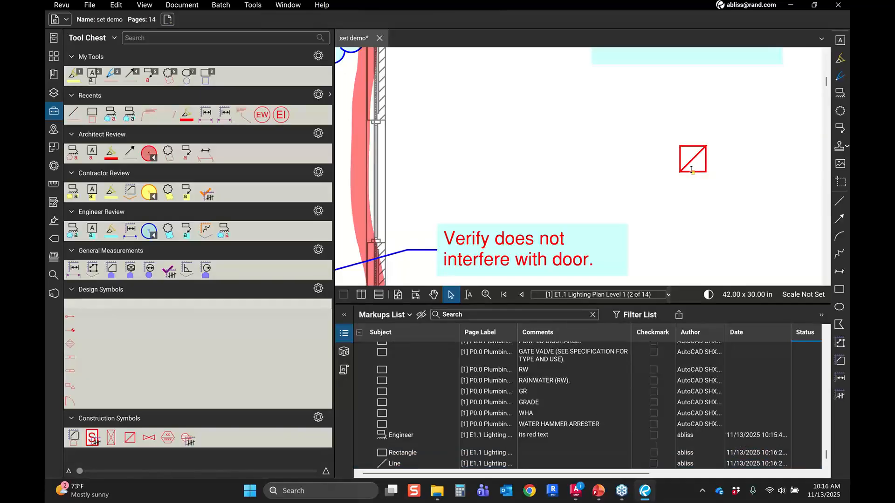
# Step: Draw a second diagonal line across the diffuser square to complete the X
pyautogui.press('l')
pyautogui.moveTo(680, 146); pyautogui.dragTo(706, 172)
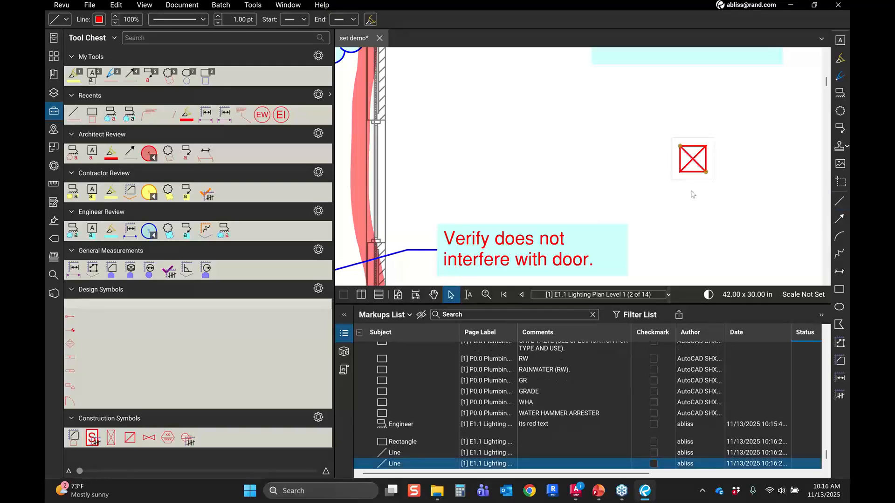
pyautogui.click(691, 192)
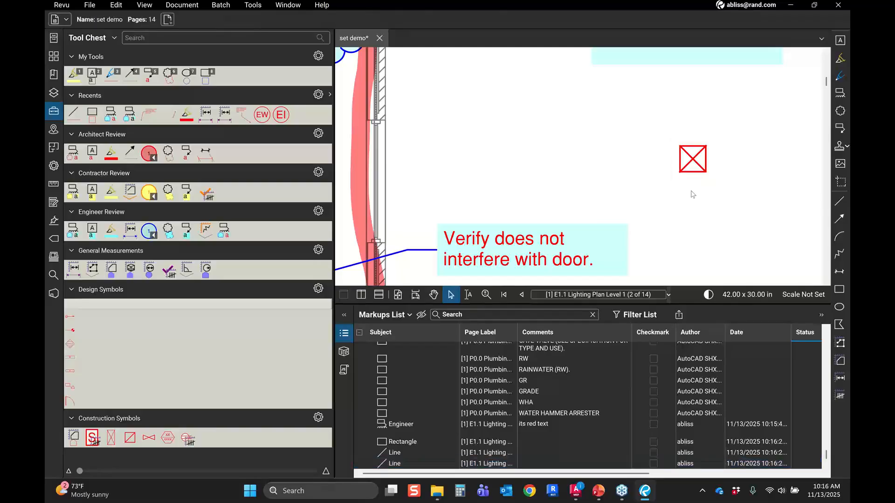
# Step: Select the diffuser's rectangle and both lines and group them into one markup
pyautogui.moveTo(691, 192); pyautogui.dragTo(704, 167)
pyautogui.rightClick(699, 163)
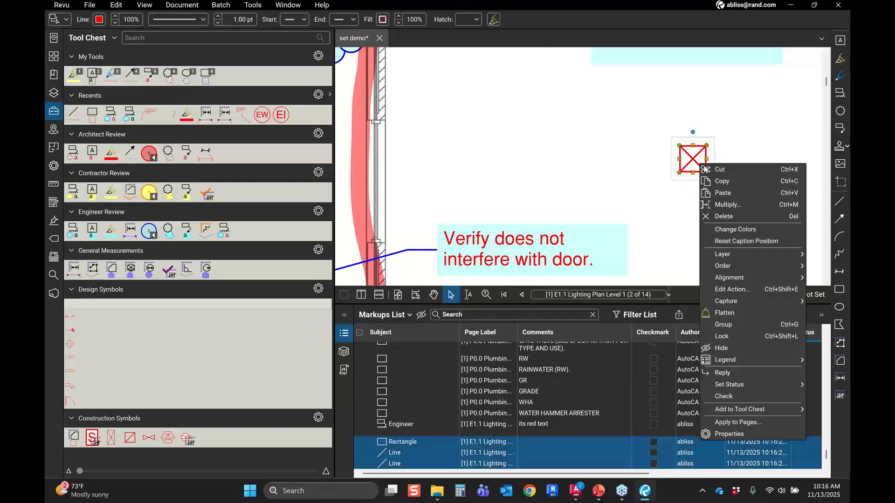
pyautogui.click(724, 325)
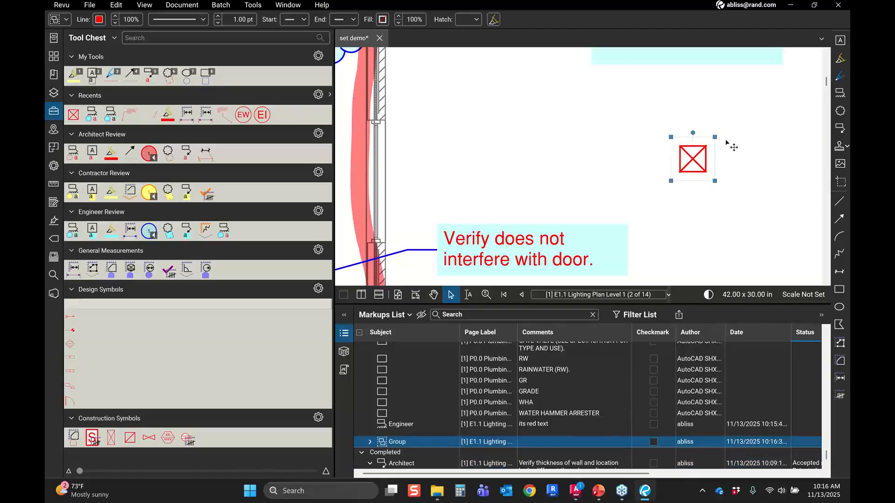
# Step: Add the grouped diffuser symbol to the Engineer Review tool set in the Tool Chest
pyautogui.click(685, 162)
pyautogui.click(698, 162)
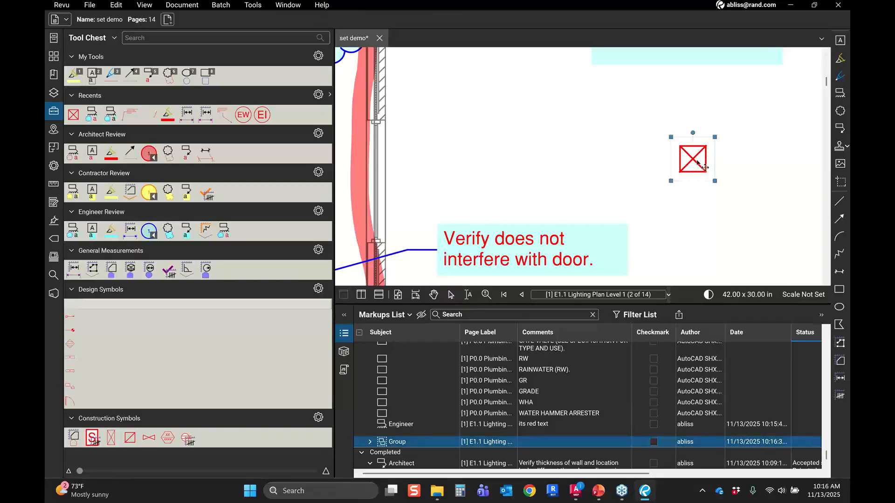
pyautogui.rightClick(698, 163)
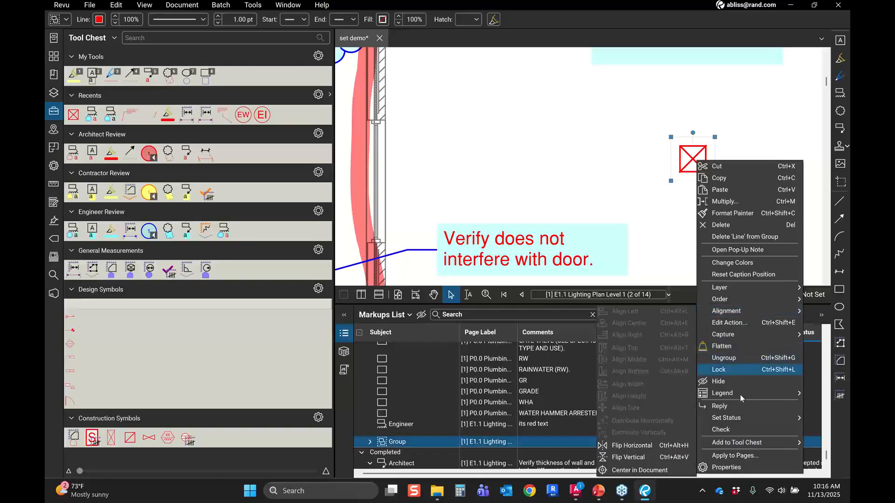
pyautogui.moveTo(731, 443)
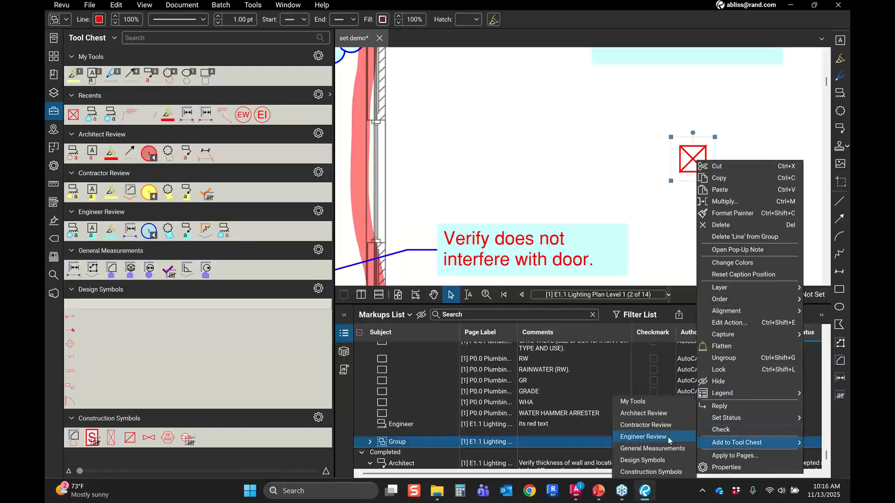
pyautogui.click(669, 438)
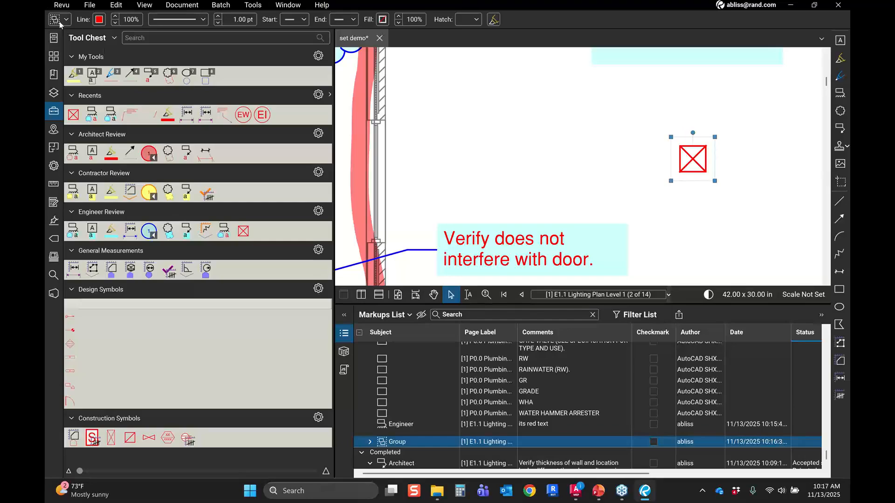
# Step: Browse the Studio Projects and Sessions lists
pyautogui.click(53, 296)
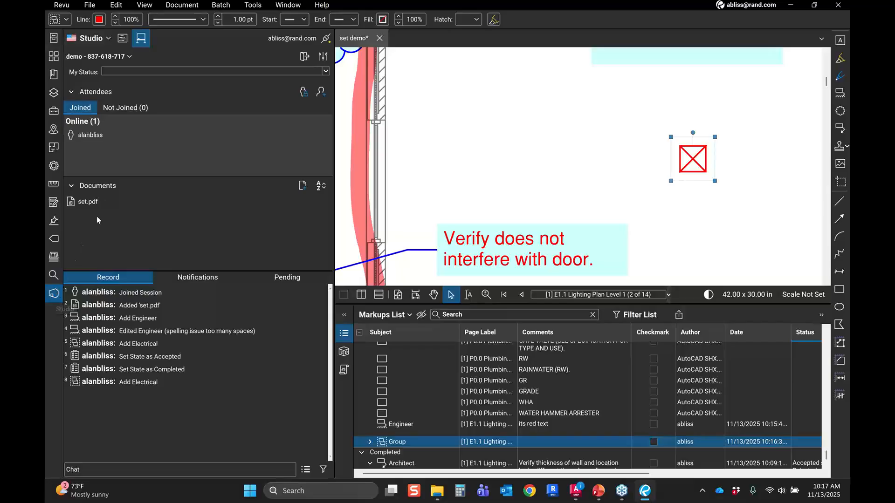
pyautogui.click(123, 41)
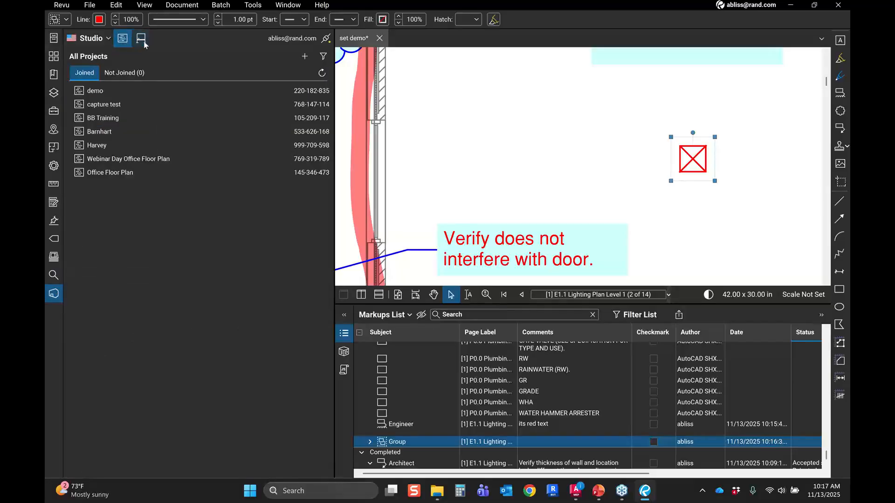
pyautogui.click(141, 40)
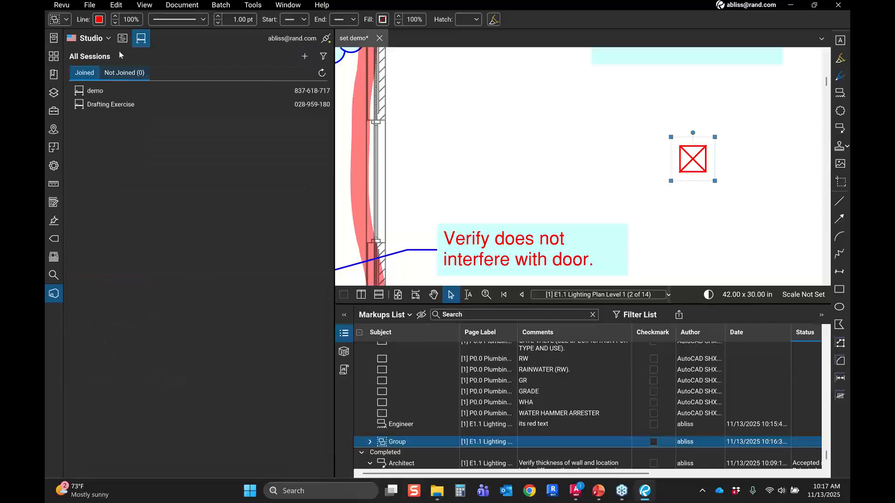
pyautogui.click(122, 38)
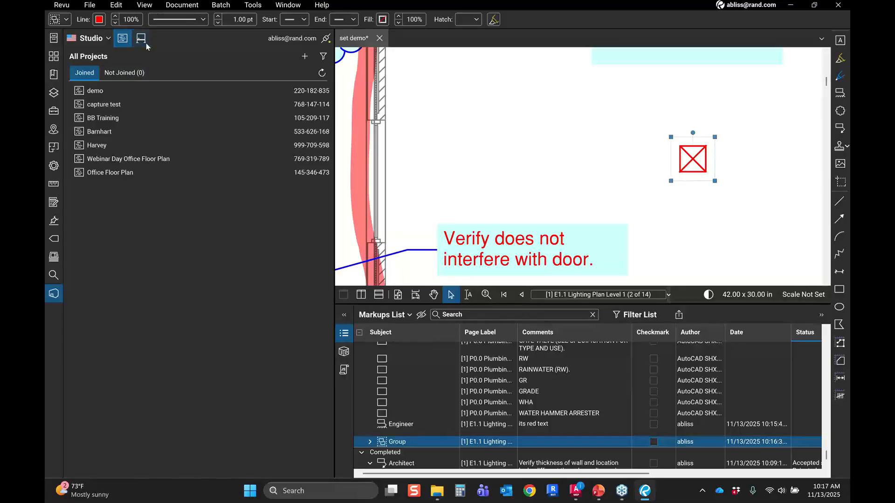
pyautogui.click(145, 42)
pyautogui.click(125, 41)
pyautogui.click(144, 46)
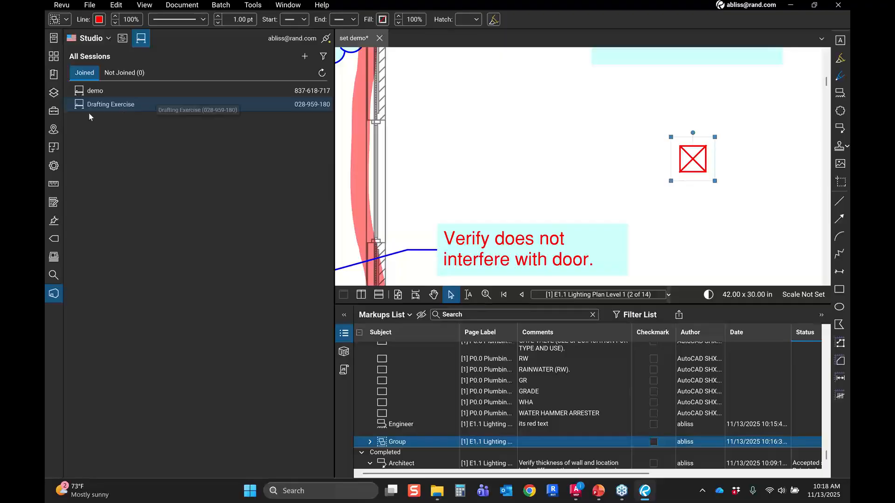
pyautogui.click(47, 114)
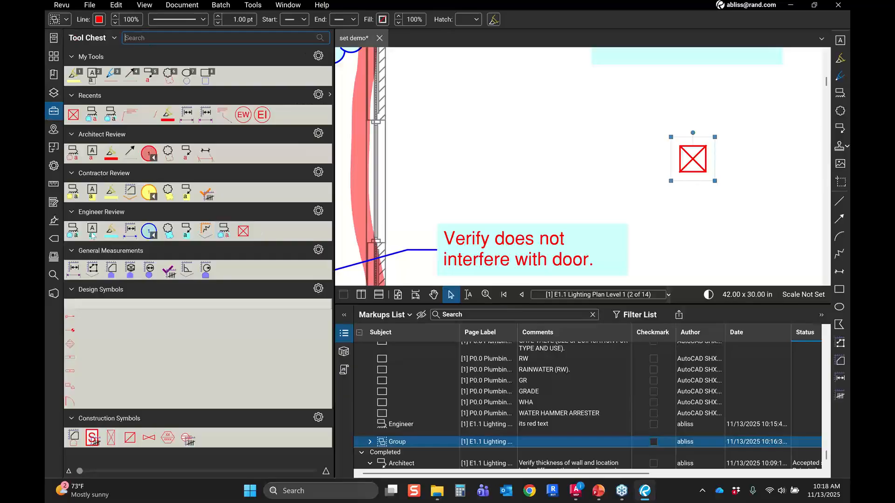
pyautogui.click(54, 111)
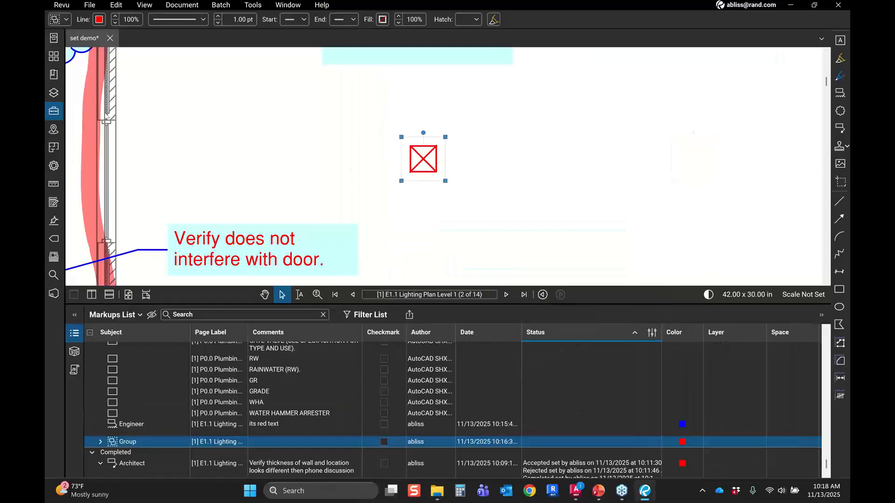
# Step: Create a new Studio Session named 'mep demo' and dismiss the invitation dialog
pyautogui.click(53, 294)
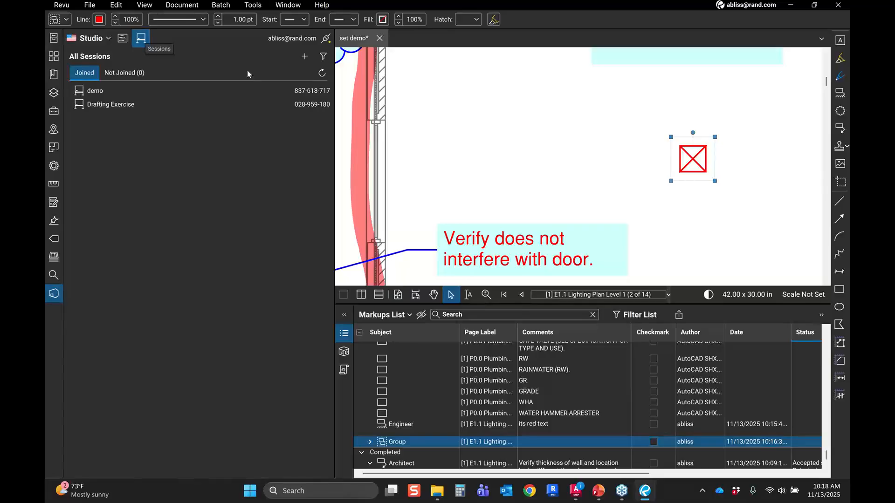
pyautogui.click(304, 57)
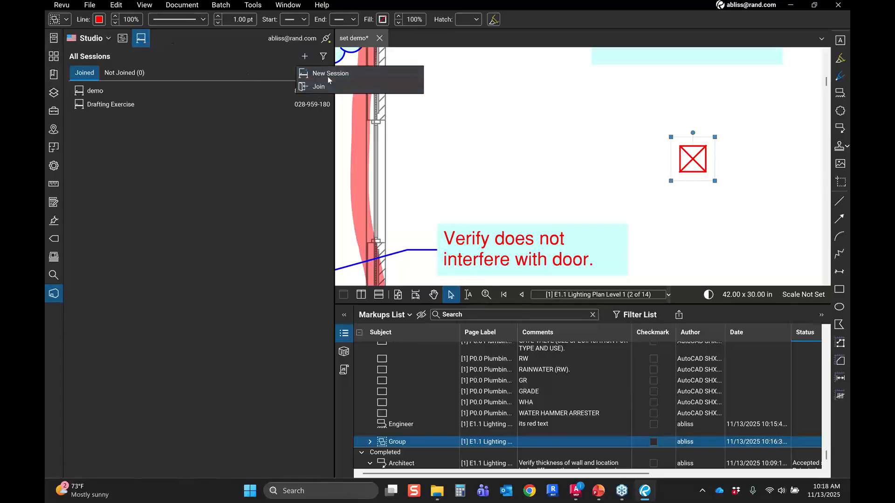
pyautogui.click(328, 74)
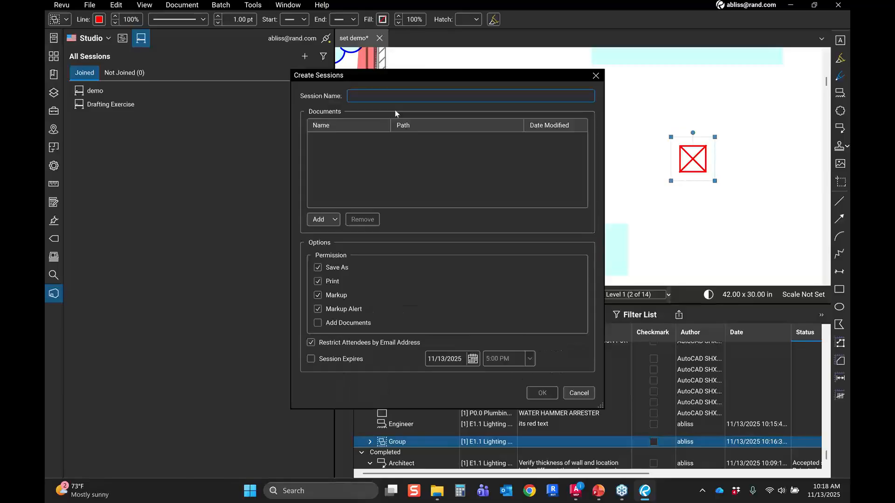
pyautogui.write('mep ')
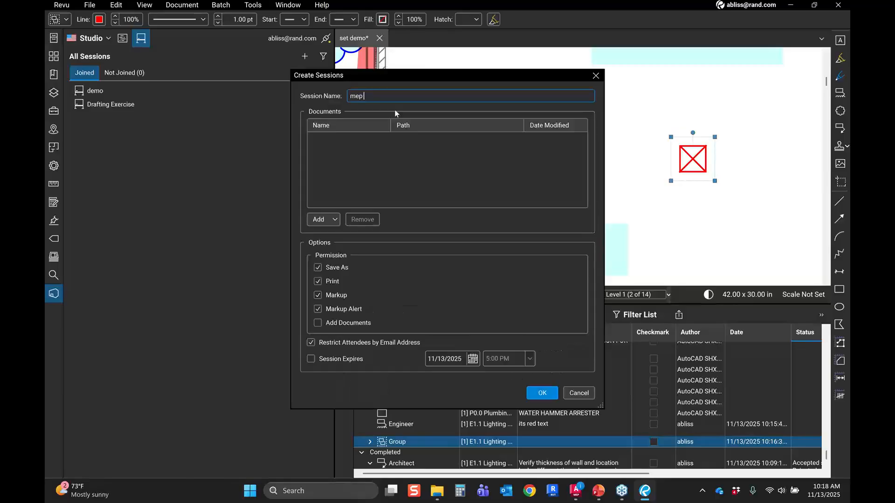
pyautogui.write('demo')
pyautogui.click(540, 393)
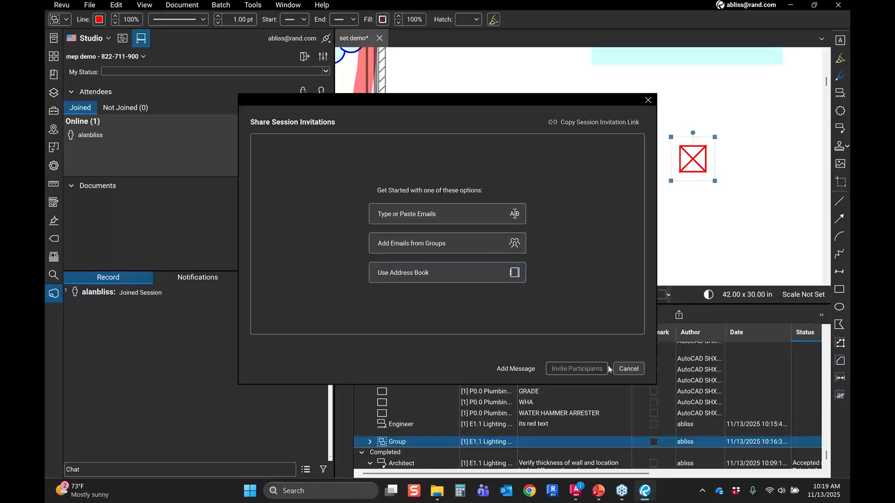
pyautogui.click(648, 100)
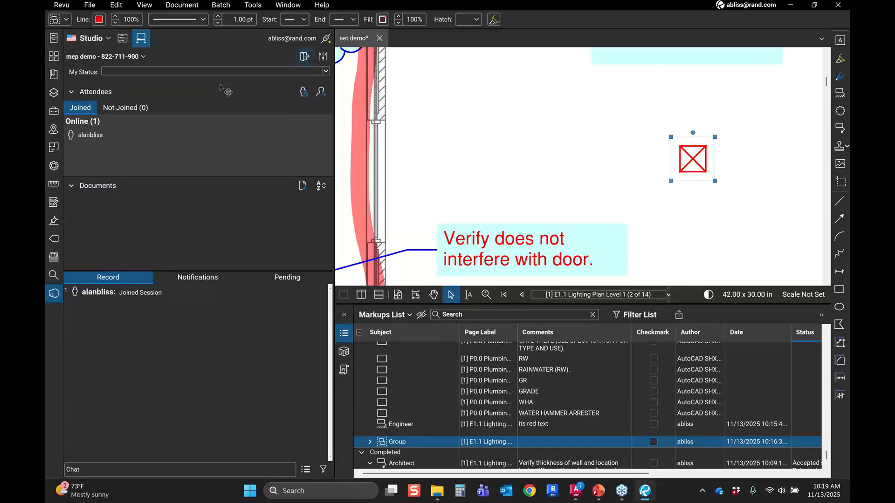
# Step: Save and close set demo.pdf and add it from the set folder as a session document
pyautogui.click(380, 37)
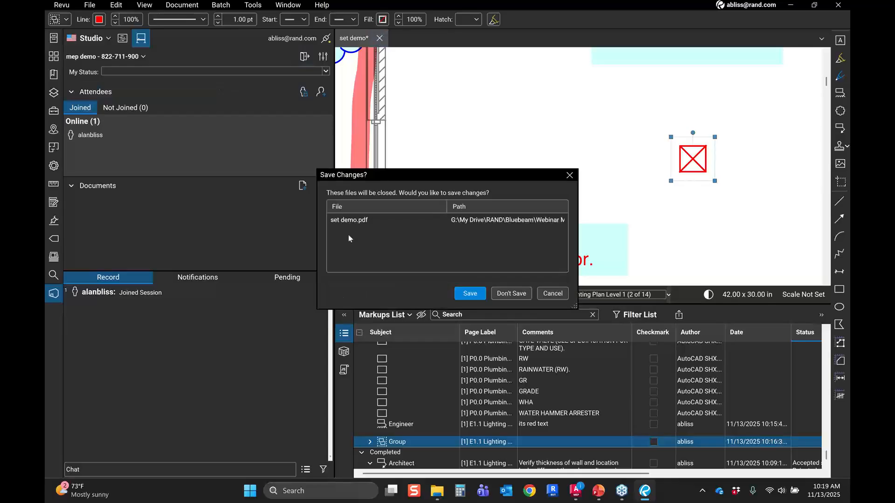
pyautogui.click(467, 293)
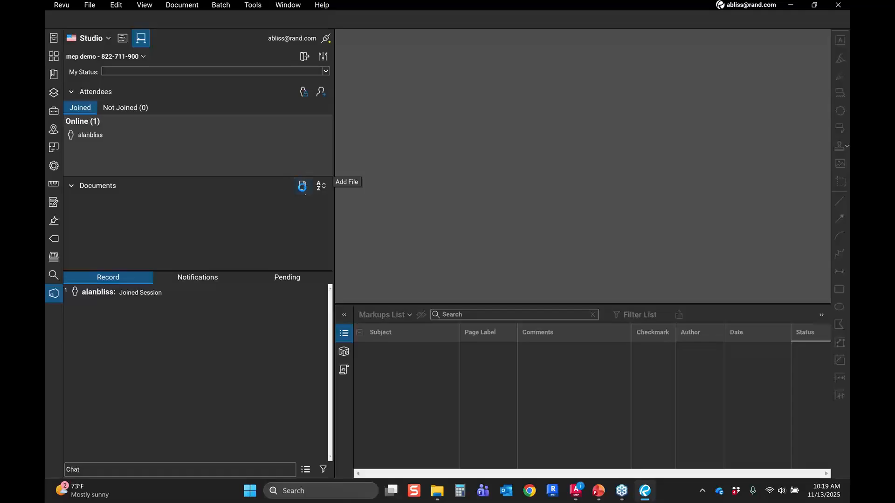
pyautogui.click(302, 186)
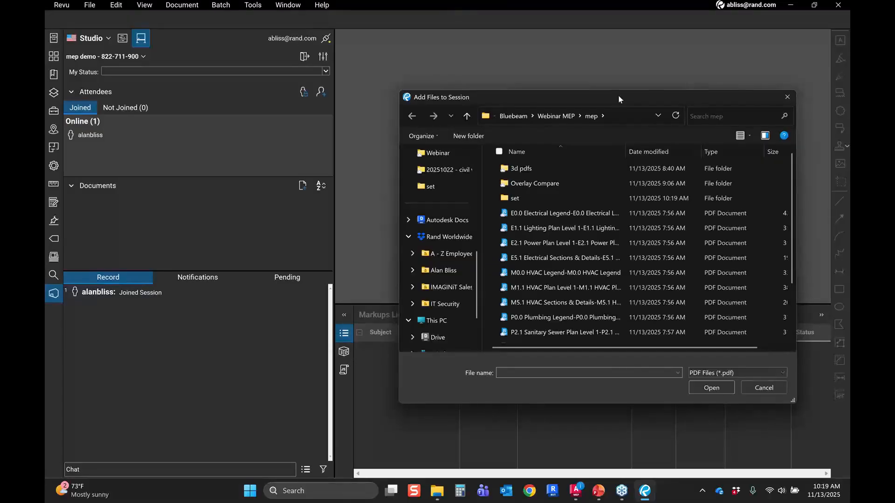
pyautogui.moveTo(619, 99); pyautogui.dragTo(549, 97)
pyautogui.doubleClick(445, 196)
pyautogui.click(455, 168)
pyautogui.click(626, 385)
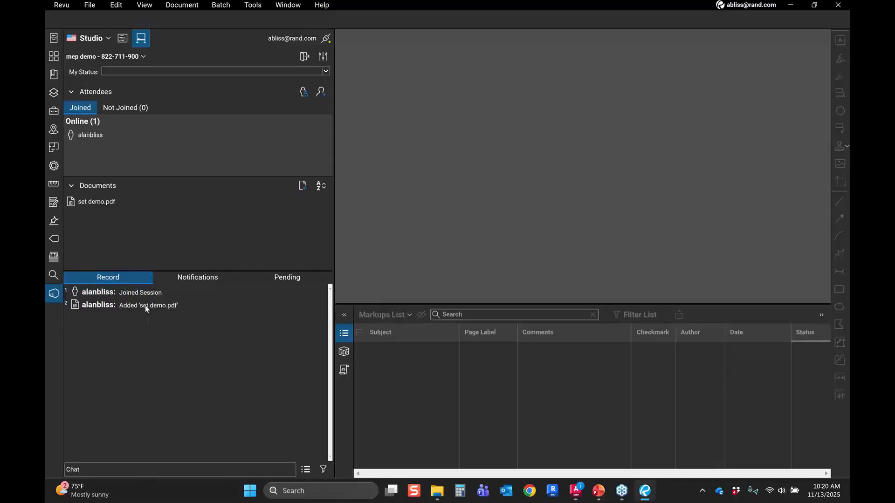
# Step: Post 'Hello how is everyone today?' in the session chat
pyautogui.click(127, 472)
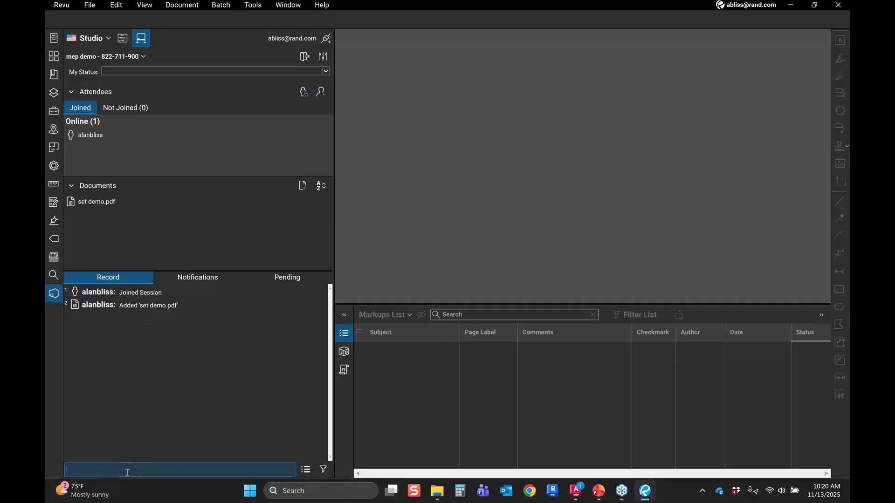
pyautogui.write('Hello how is everyone today?')
pyautogui.press('Return')
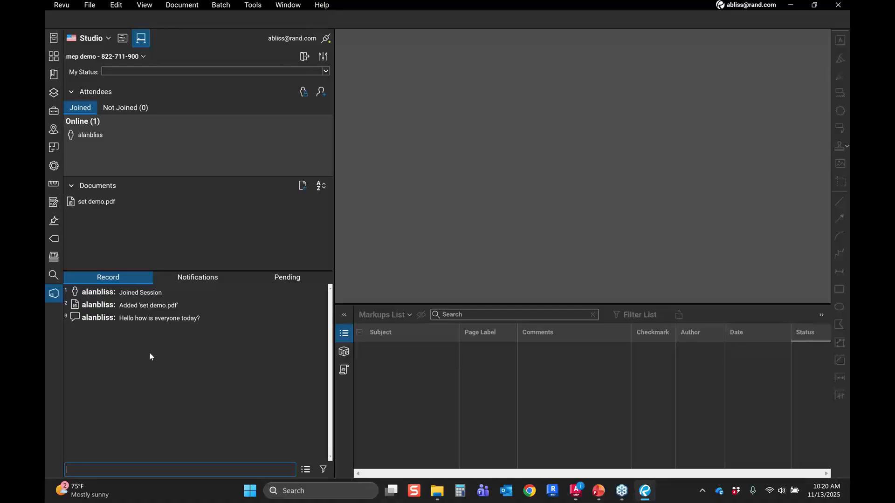
# Step: Open the session's set demo.pdf and page through its sheets using the thumbnails, ending on E1.1 Lighting Plan
pyautogui.doubleClick(108, 209)
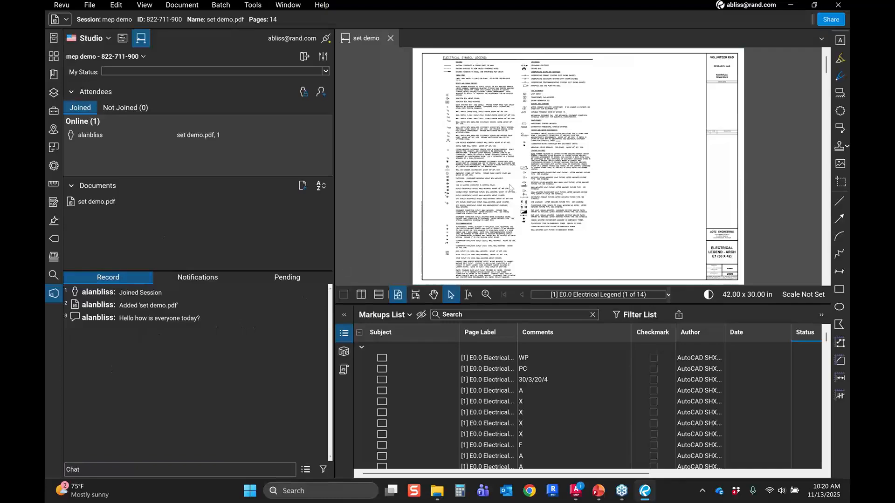
pyautogui.click(51, 57)
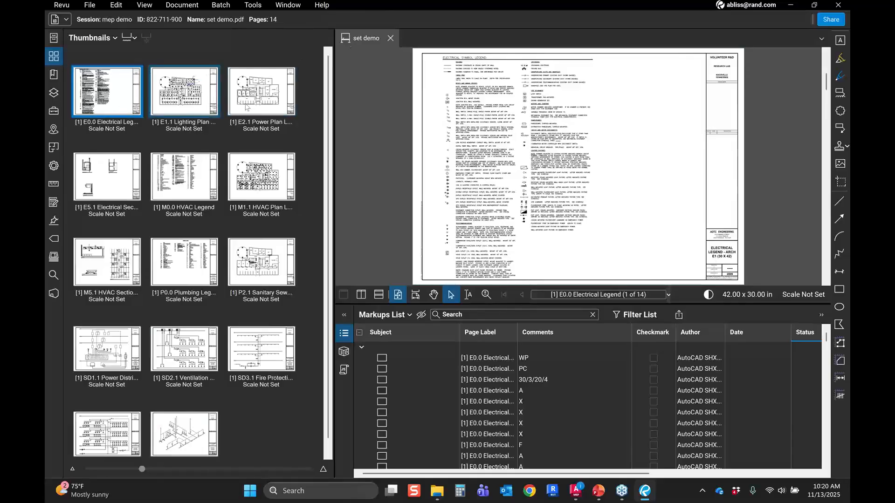
pyautogui.press('Right')
pyautogui.press('Right')
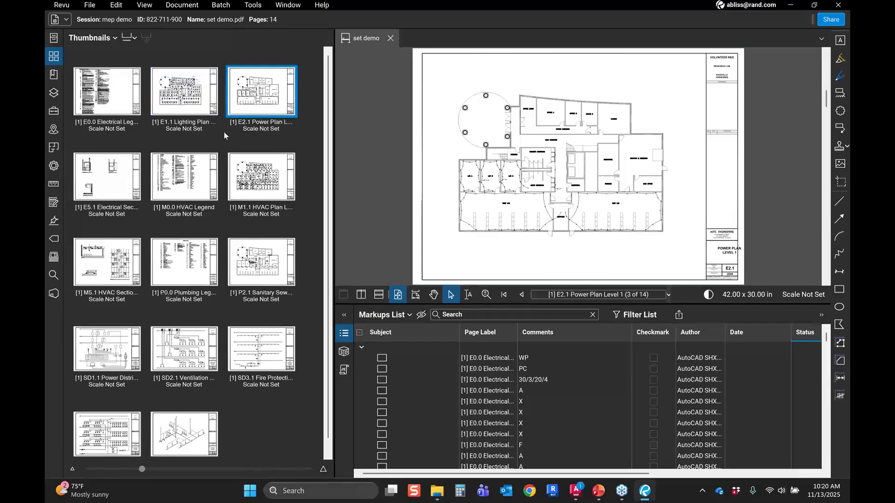
pyautogui.press('Right')
pyautogui.press('Right')
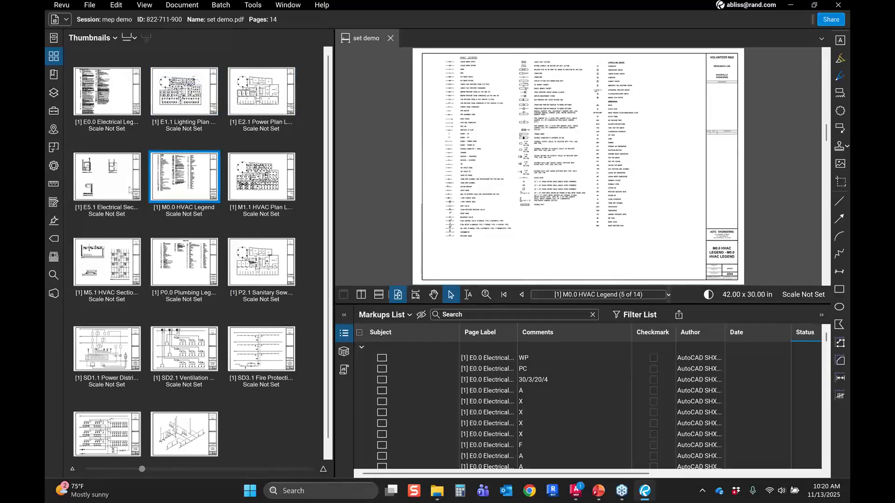
pyautogui.click(131, 189)
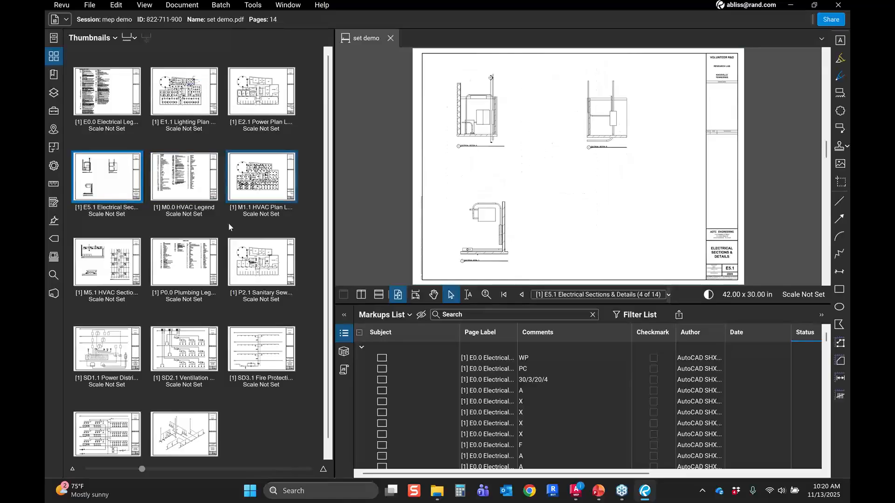
pyautogui.press('Right')
pyautogui.press('Right')
pyautogui.press('Right')
pyautogui.press('Right')
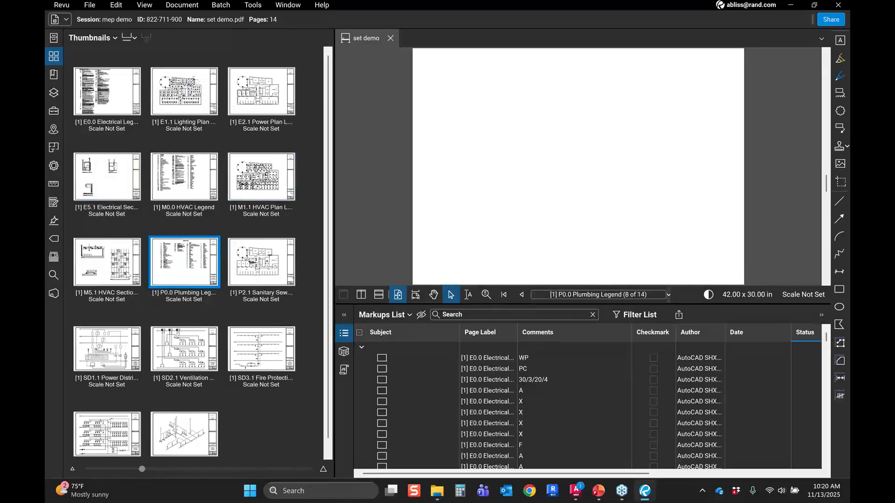
pyautogui.click(126, 275)
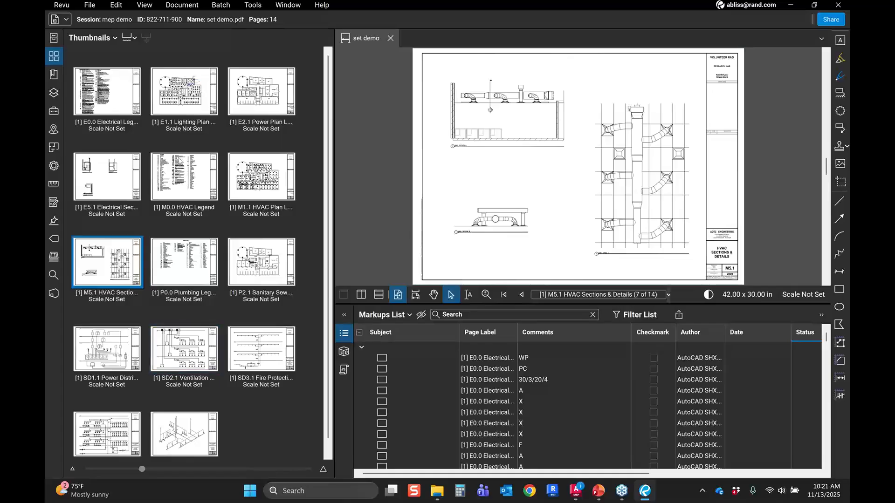
pyautogui.click(197, 109)
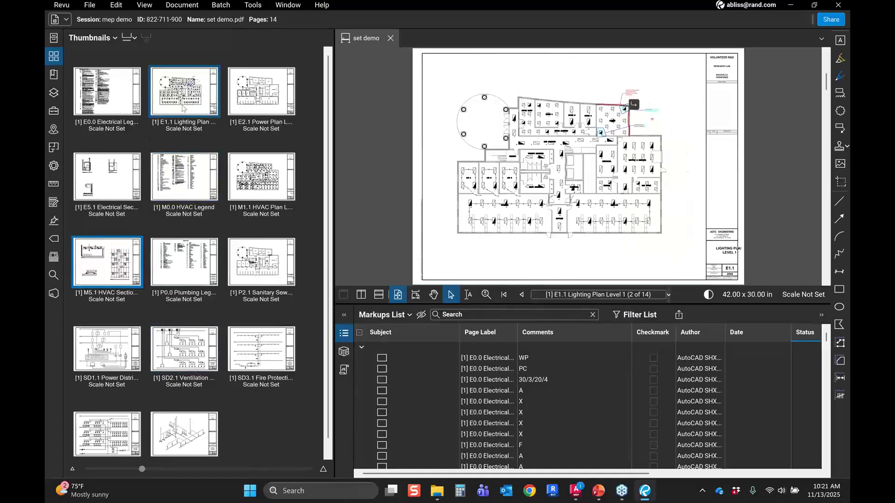
# Step: Page between the E0.0 and E1.1 sheets and look through the file access, bookmarks and layers panels
pyautogui.click(127, 103)
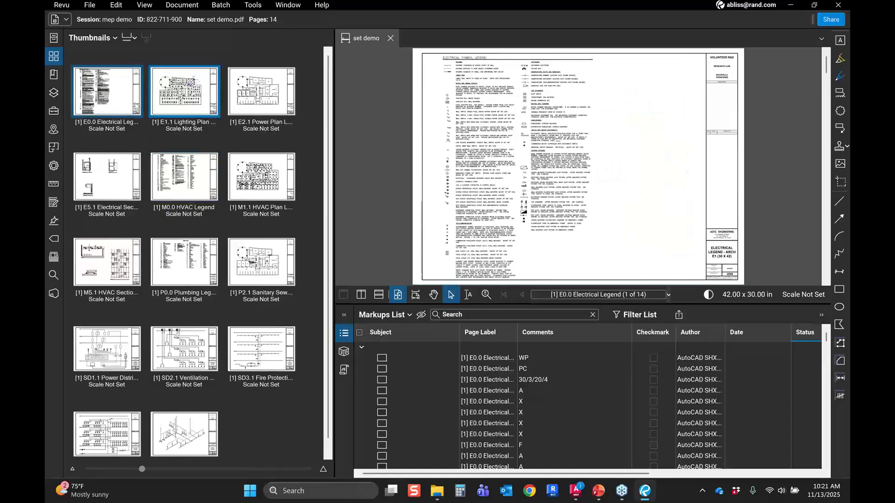
pyautogui.click(173, 111)
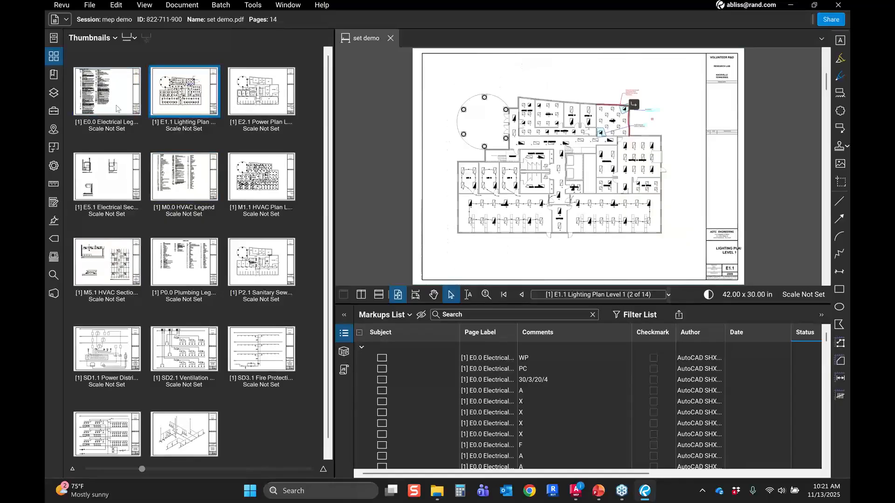
pyautogui.click(116, 109)
pyautogui.click(172, 112)
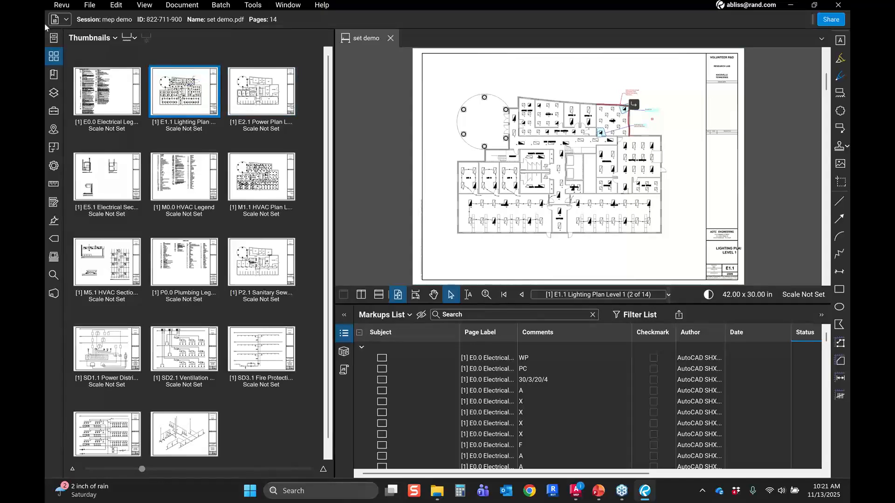
pyautogui.click(54, 39)
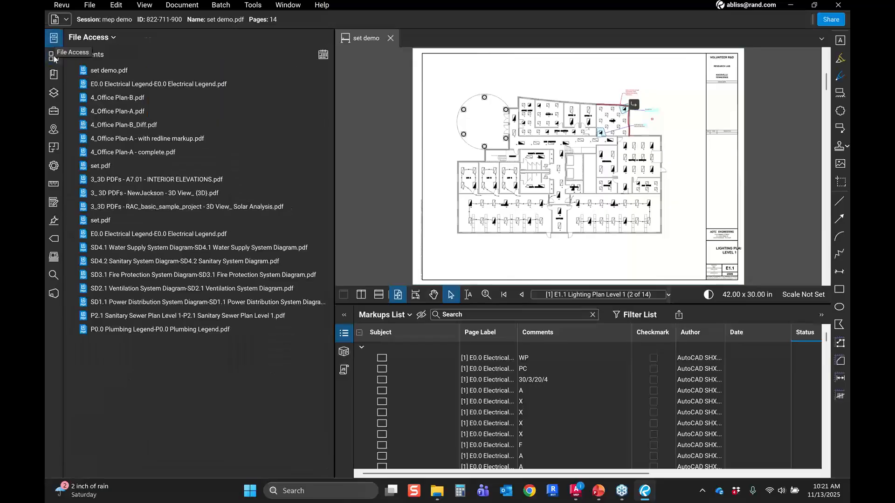
pyautogui.click(54, 58)
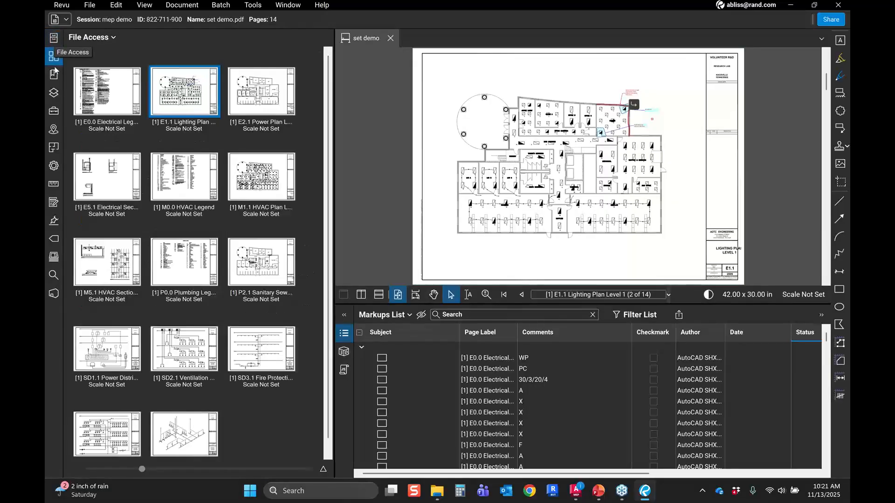
pyautogui.click(54, 74)
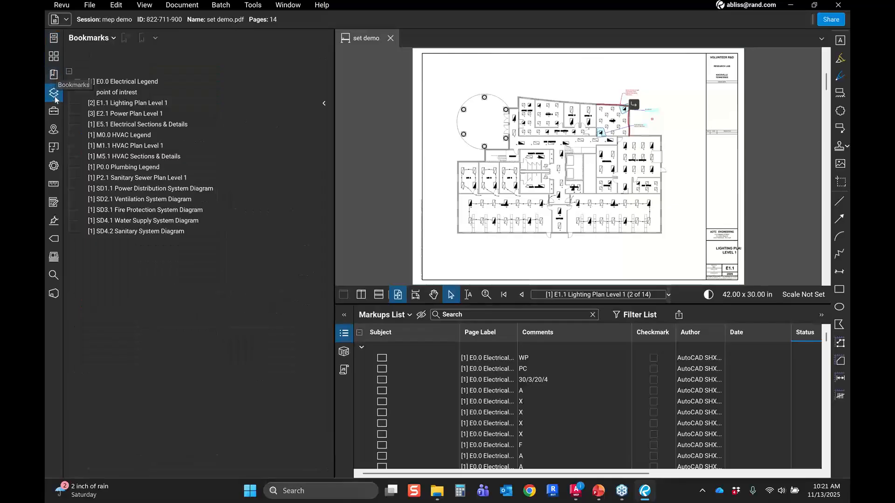
pyautogui.click(55, 94)
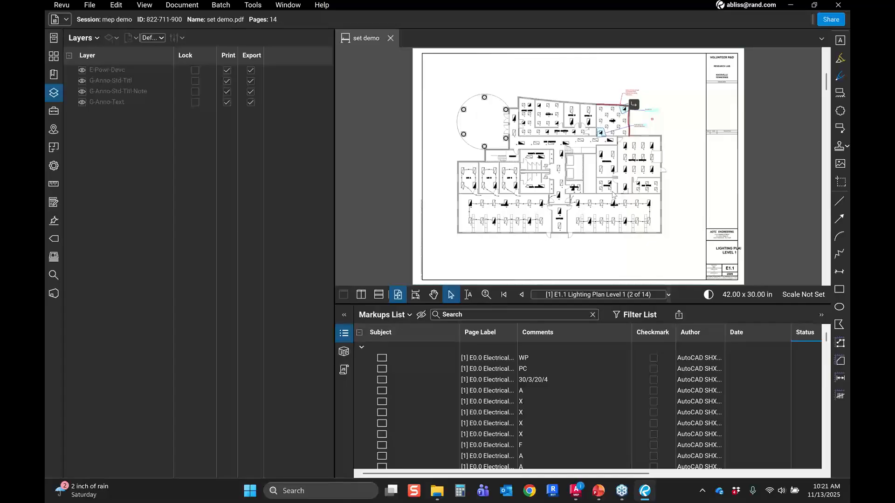
# Step: Return to the Studio session and zoom into the lighting plan to inspect the existing markups on E1.1
pyautogui.click(57, 300)
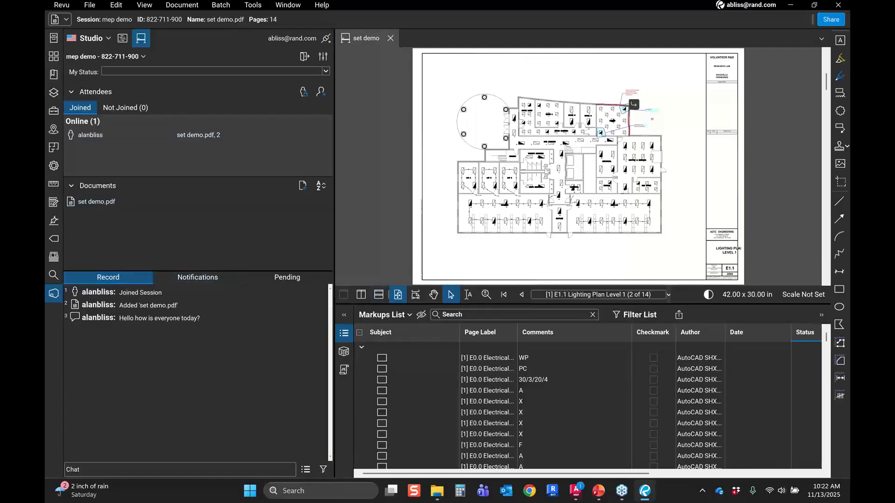
pyautogui.scroll(1, 546, 171)
pyautogui.scroll(2, 546, 171)
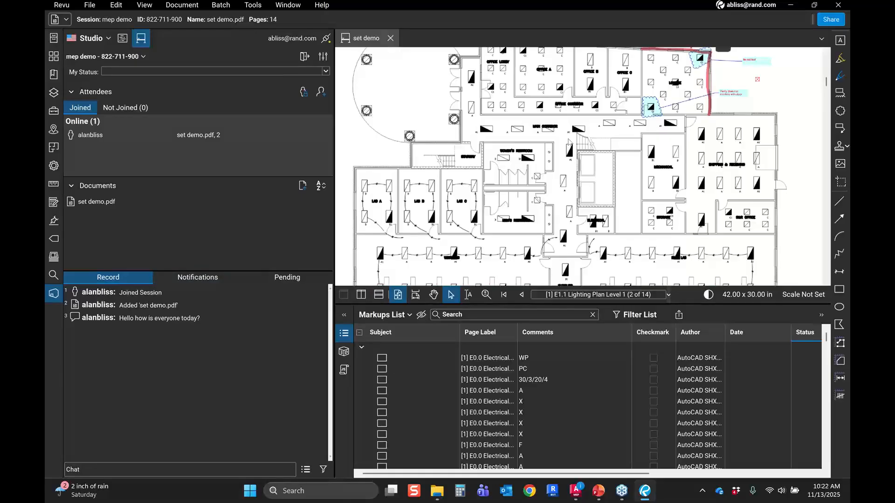
pyautogui.scroll(1, 569, 142)
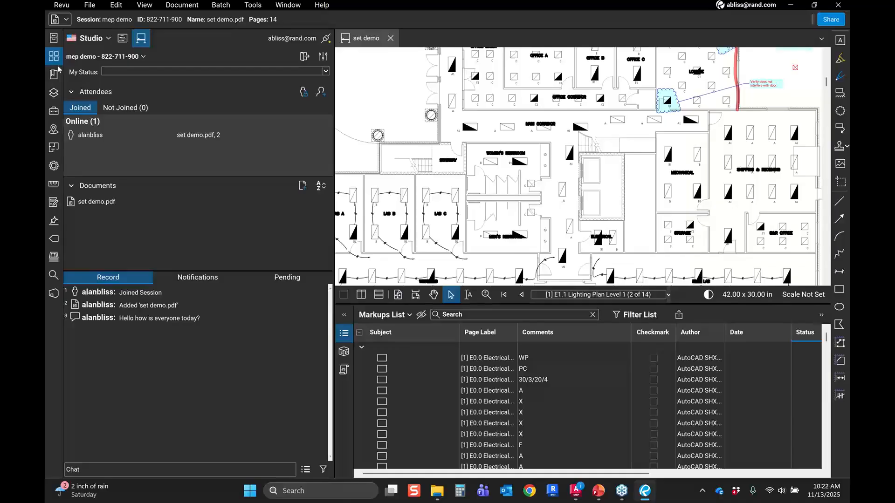
pyautogui.click(54, 57)
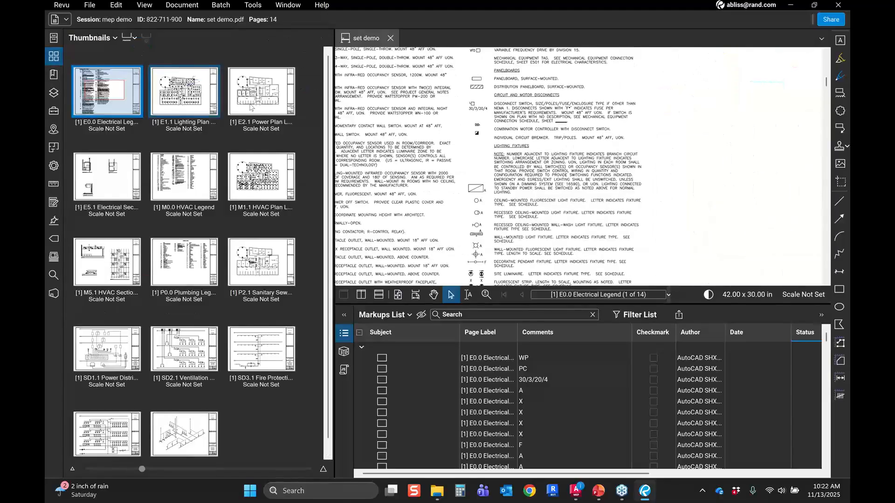
pyautogui.click(184, 92)
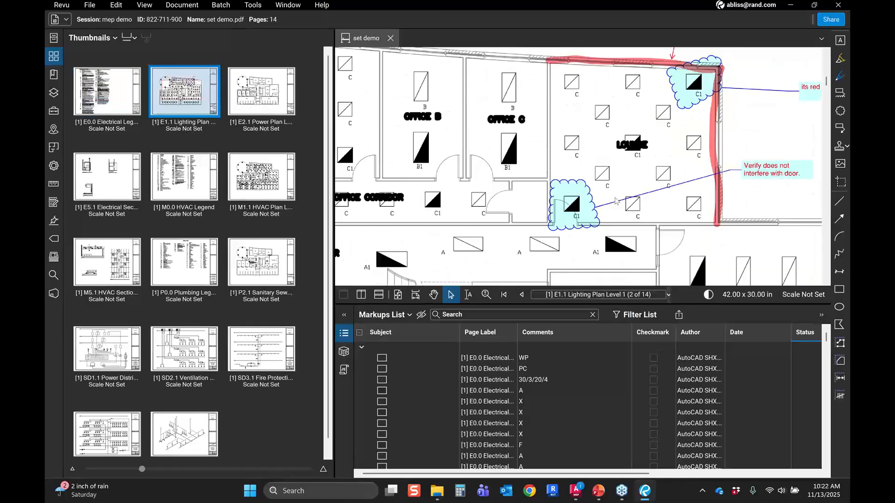
pyautogui.scroll(-5, 616, 201)
# Step: Draw a red Architect Review pen markup around a room on the E1.1 lighting plan from the Tool Chest
pyautogui.click(54, 110)
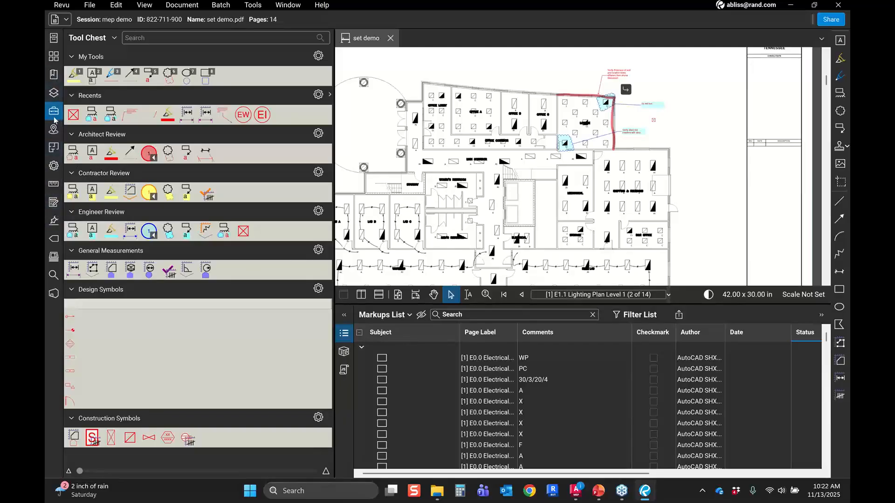
pyautogui.click(117, 158)
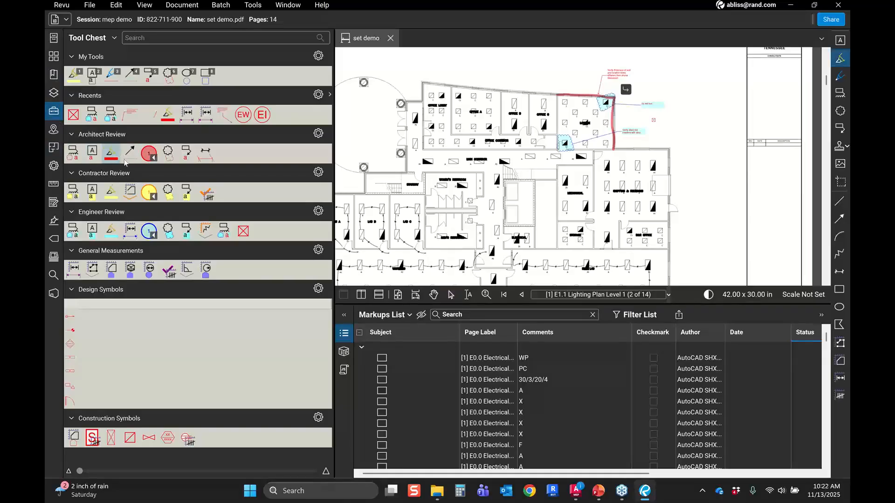
pyautogui.moveTo(591, 166)
pyautogui.mouseDown()
pyautogui.moveTo(555, 196)
pyautogui.moveTo(559, 247)
pyautogui.moveTo(595, 245)
pyautogui.moveTo(593, 164)
pyautogui.mouseUp()
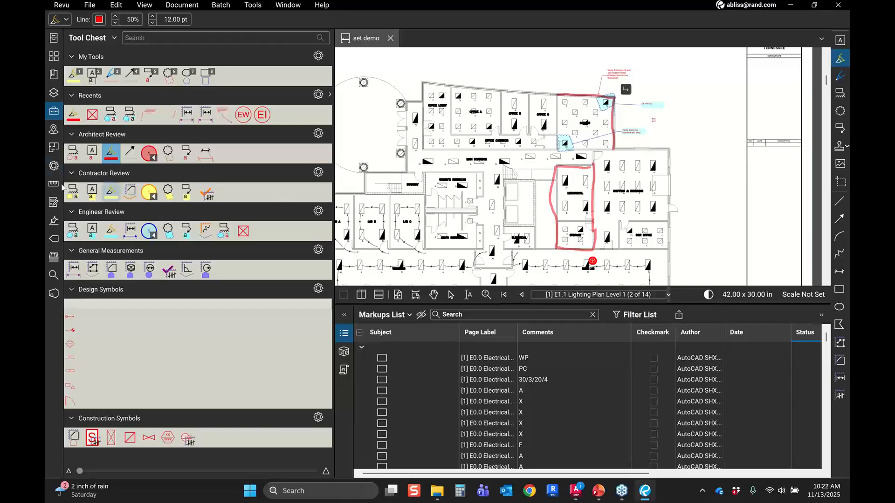
# Step: Set the new Architect markup's status to Completed in the markups list
pyautogui.click(54, 294)
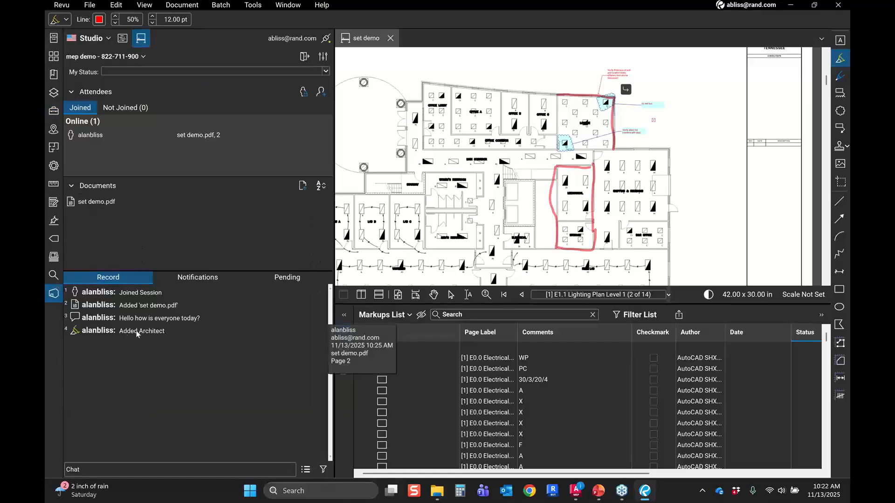
pyautogui.click(137, 334)
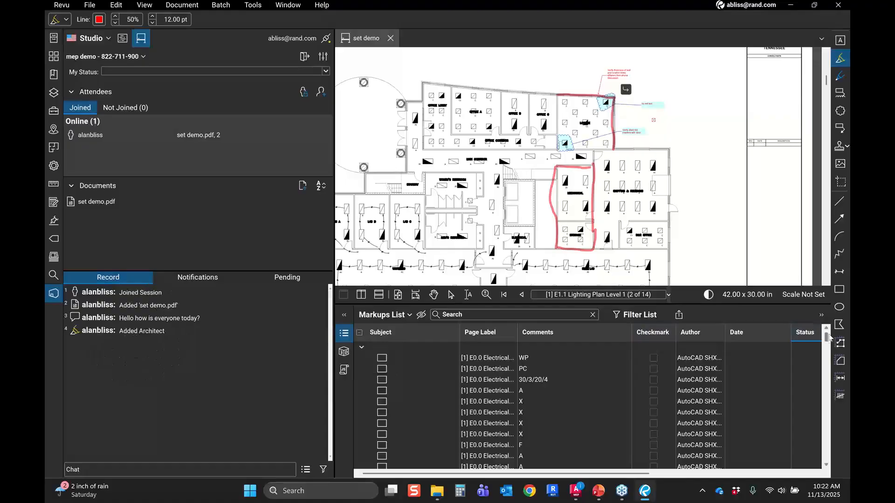
pyautogui.scroll(-1, 825, 361)
pyautogui.scroll(-10, 825, 361)
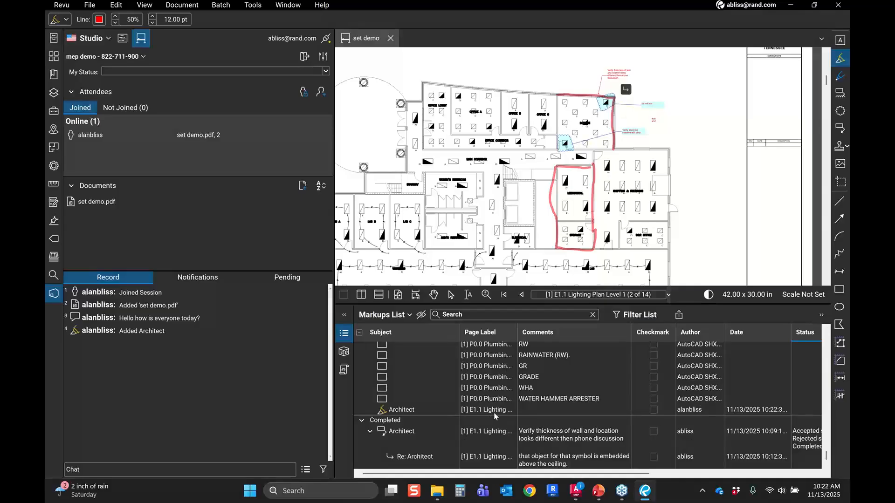
pyautogui.press('Escape')
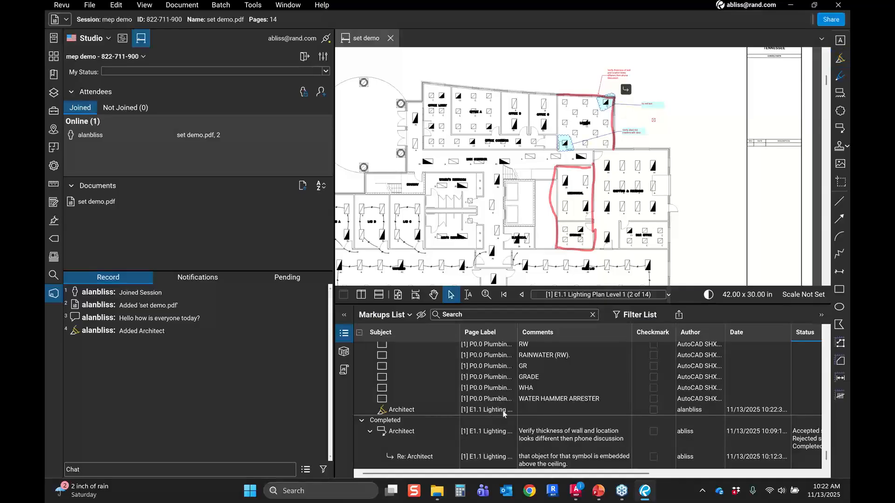
pyautogui.click(503, 410)
pyautogui.rightClick(502, 411)
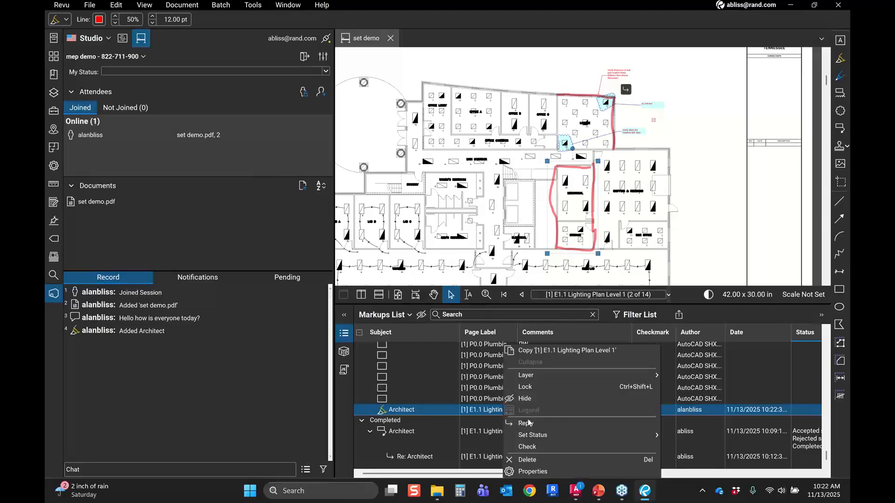
pyautogui.moveTo(543, 437)
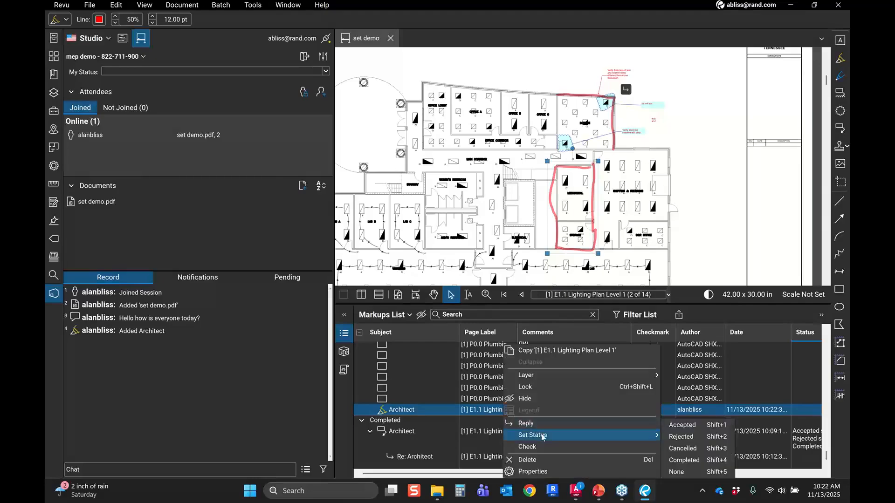
pyautogui.click(684, 460)
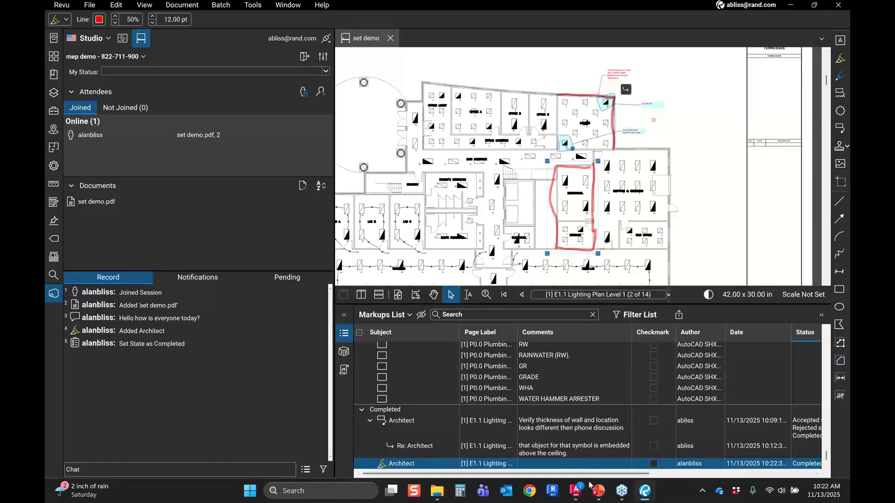
# Step: Scroll the markups list across to review the Status column and zoom the sheet back out
pyautogui.moveTo(596, 478)
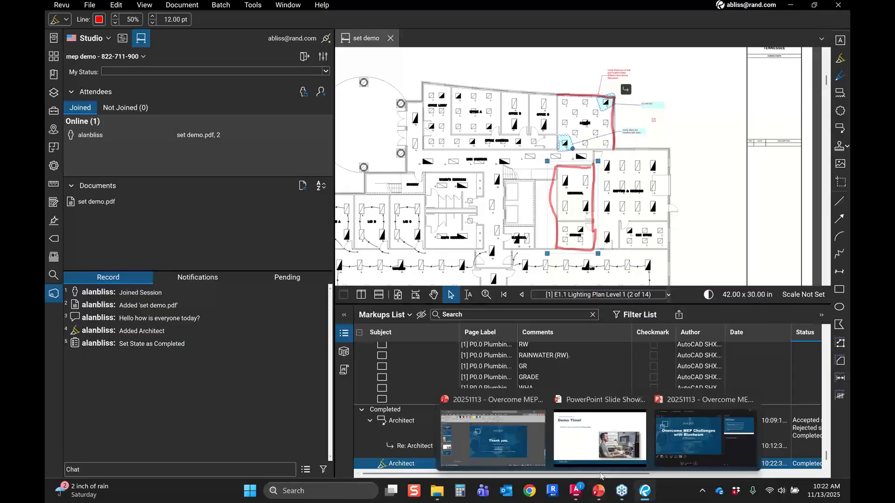
pyautogui.moveTo(458, 474); pyautogui.dragTo(611, 484)
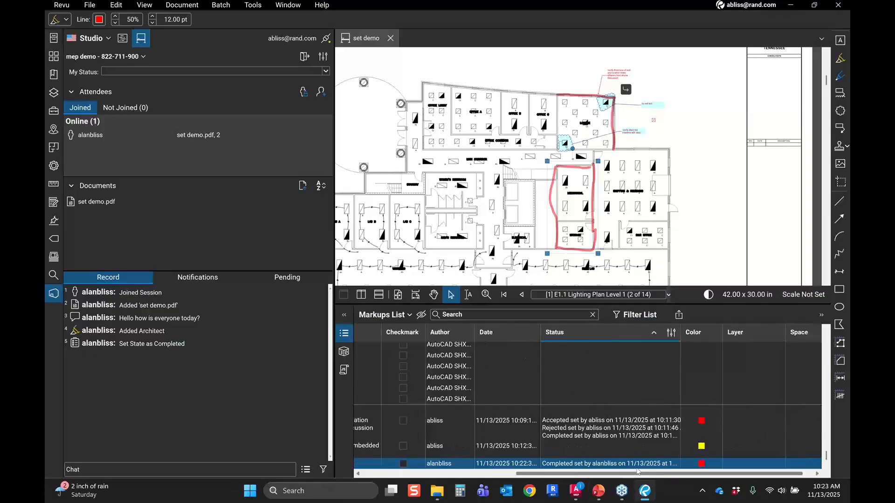
pyautogui.scroll(-2, 621, 157)
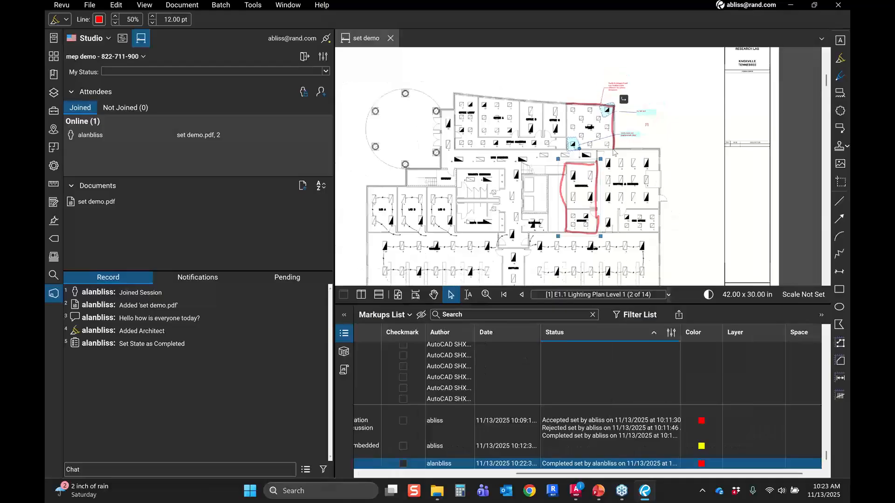
pyautogui.scroll(-2, 568, 127)
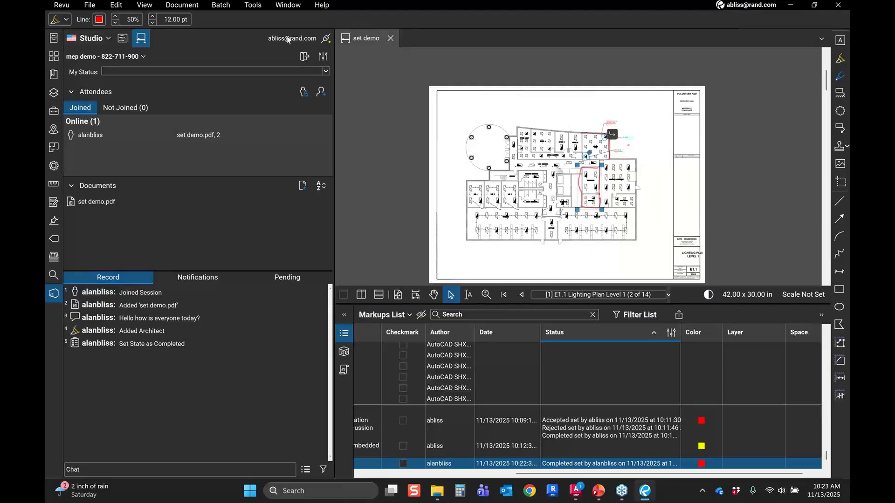
# Step: Create a new Studio Project named 'mep demo'
pyautogui.click(123, 40)
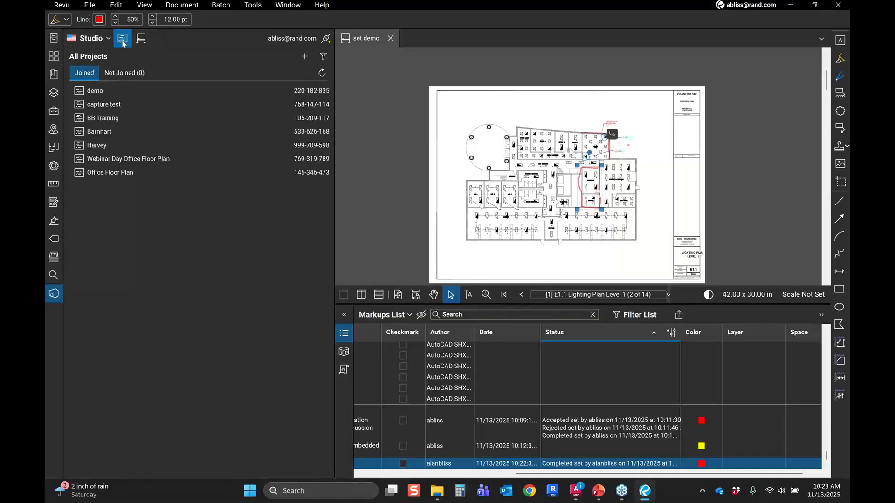
pyautogui.click(124, 43)
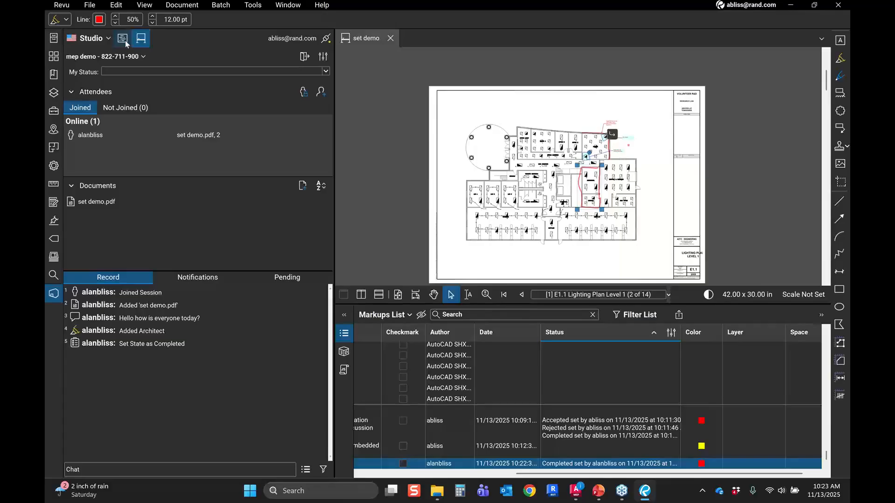
pyautogui.click(124, 41)
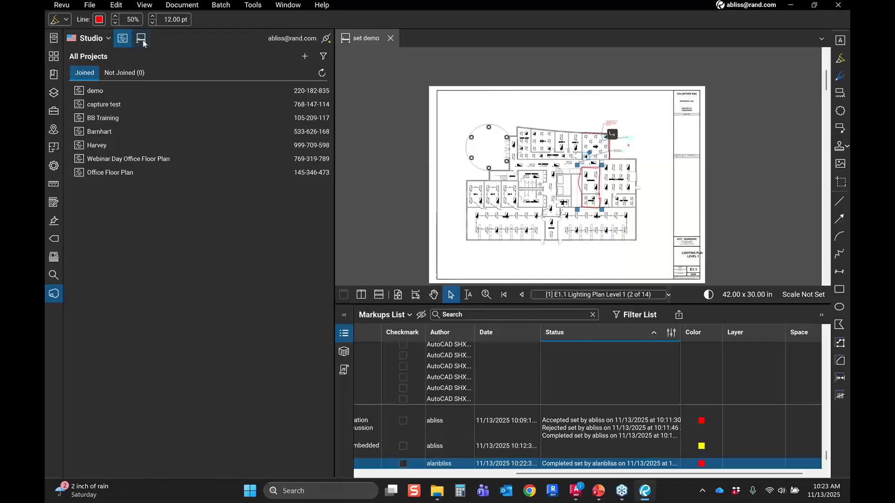
pyautogui.click(142, 41)
pyautogui.click(123, 38)
pyautogui.click(305, 57)
pyautogui.click(326, 73)
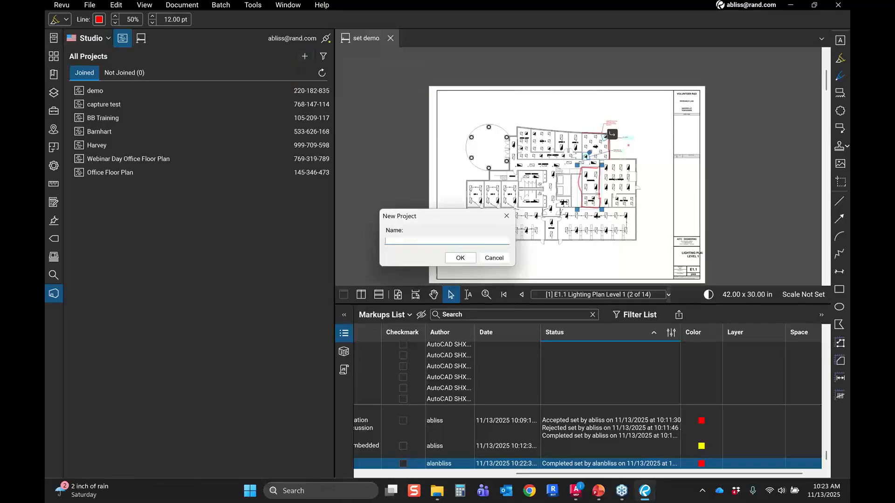
pyautogui.write('mep demp')
pyautogui.press('Return')
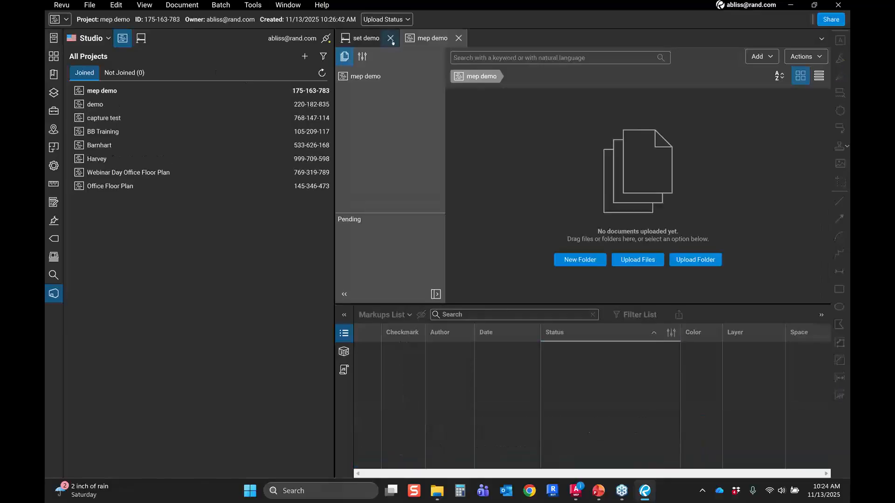
# Step: Upload the set demo PDF from the mep set folder into the mep demo Studio Project
pyautogui.click(343, 334)
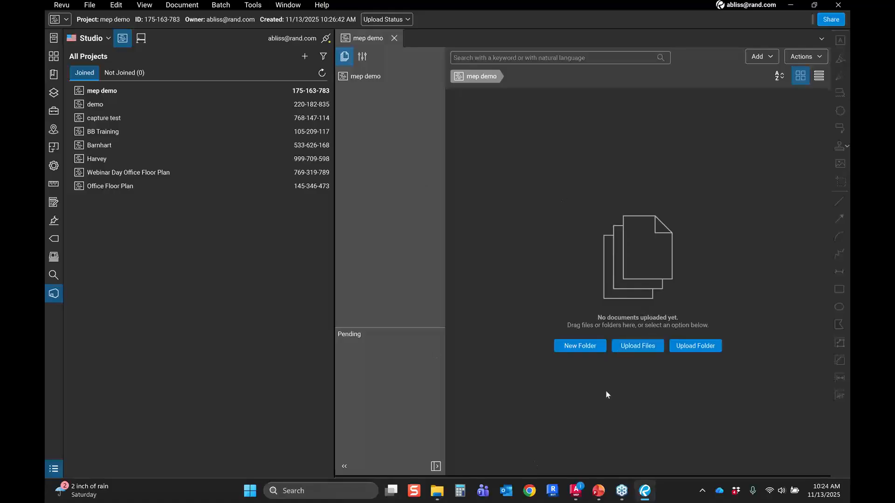
pyautogui.click(651, 350)
pyautogui.click(335, 296)
pyautogui.click(335, 298)
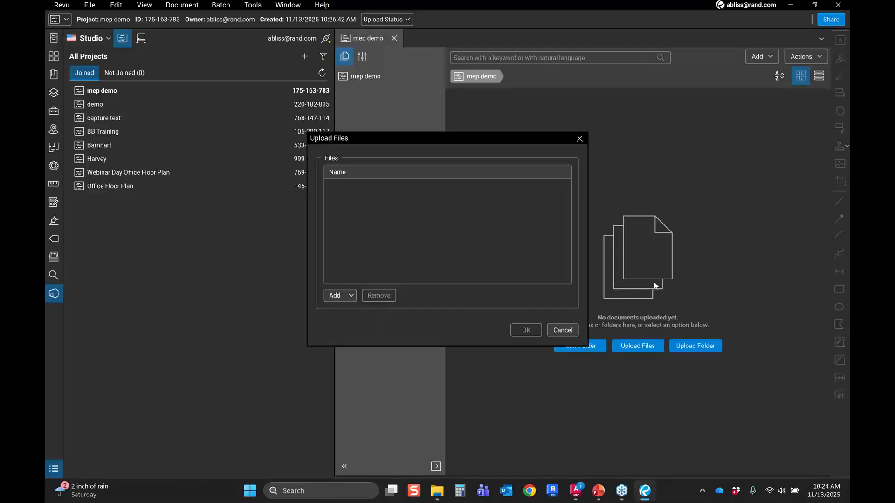
pyautogui.click(340, 296)
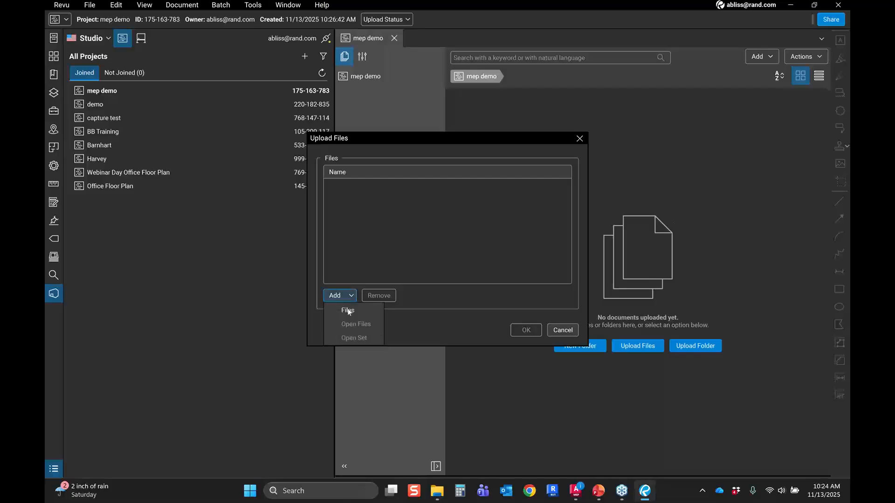
pyautogui.click(351, 313)
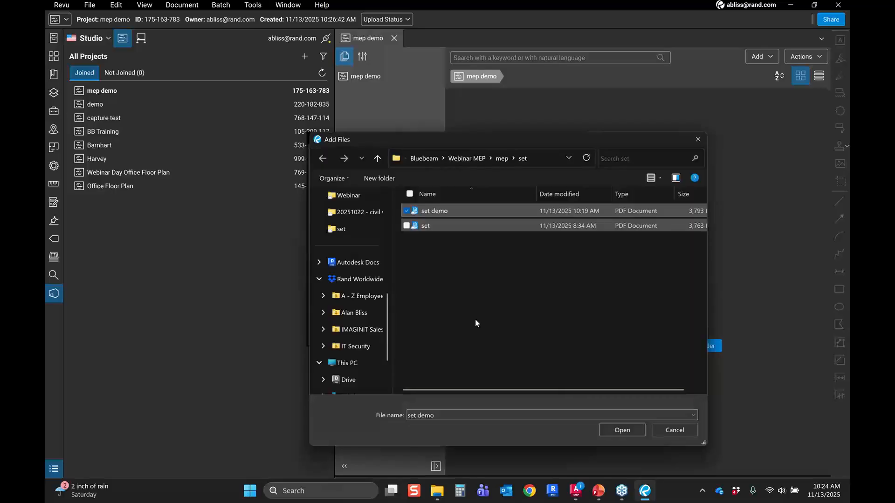
pyautogui.click(628, 431)
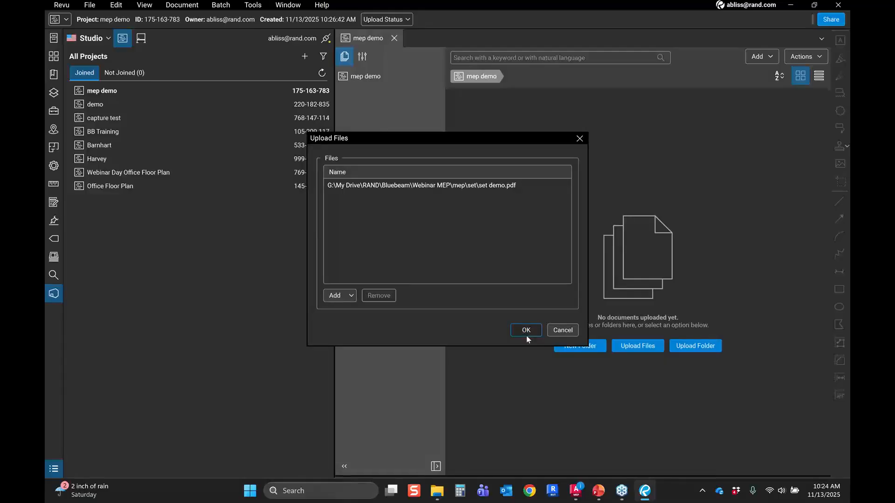
pyautogui.click(526, 331)
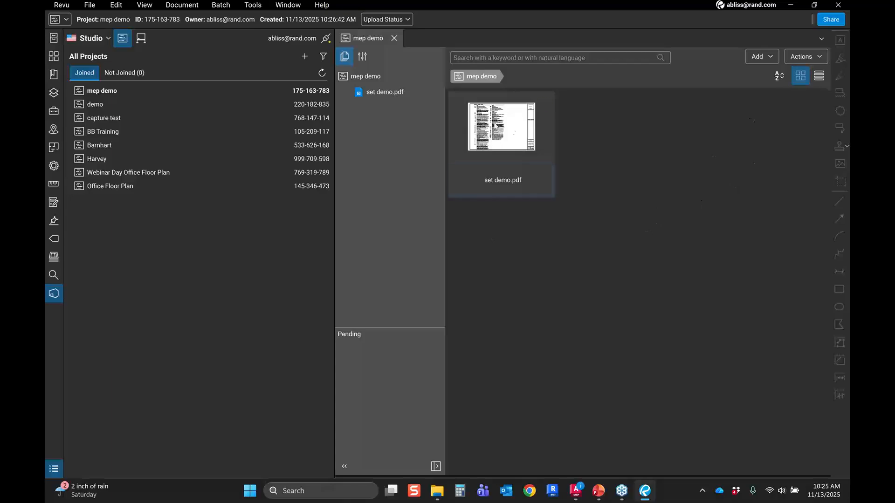
# Step: Open set demo.pdf from the project in Split View
pyautogui.rightClick(526, 142)
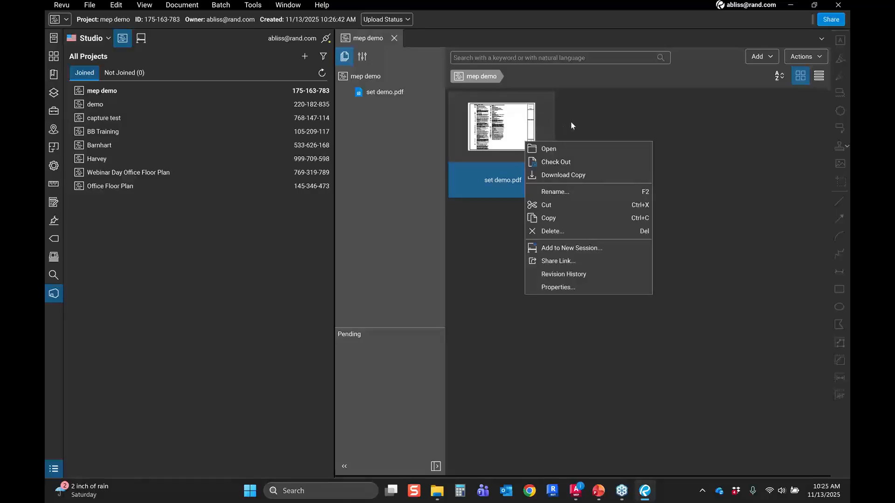
pyautogui.click(570, 121)
pyautogui.doubleClick(519, 154)
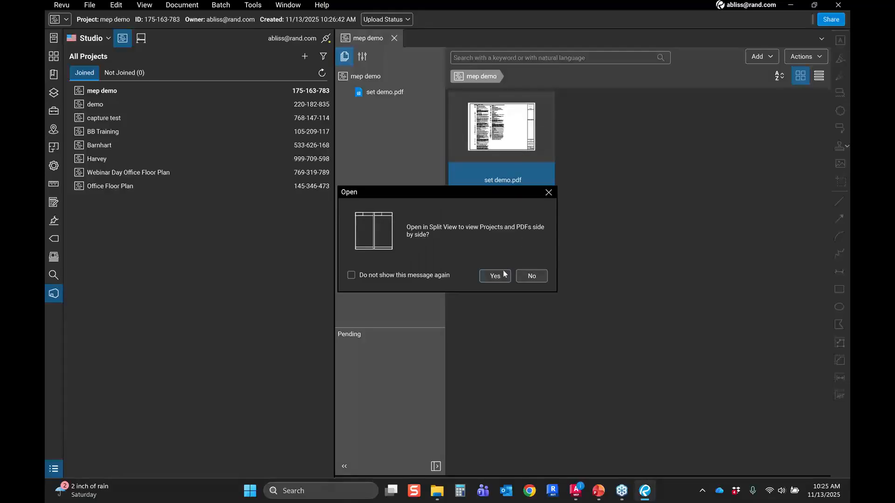
pyautogui.click(521, 276)
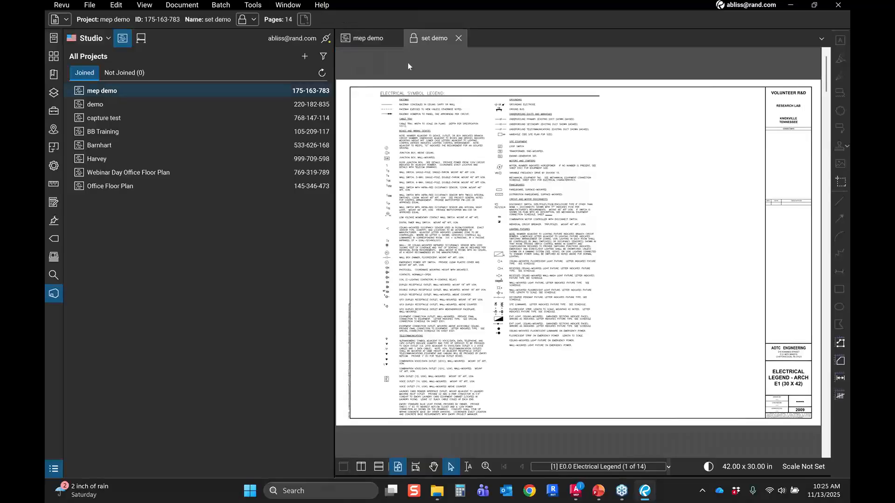
# Step: Check out the set demo document from the Studio Project
pyautogui.press('ctrl')
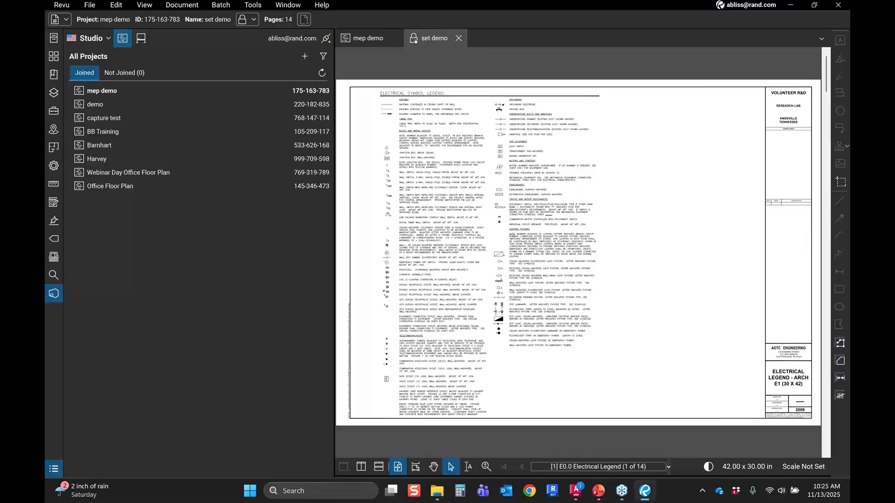
pyautogui.click(414, 39)
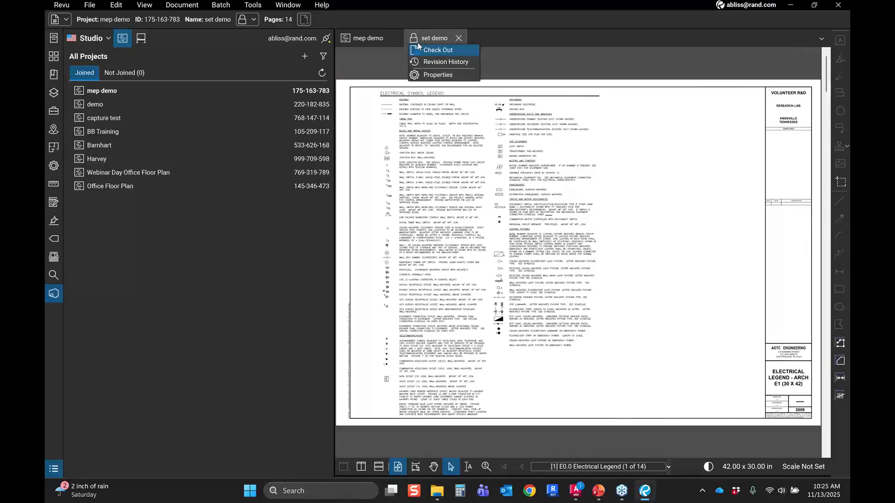
pyautogui.click(420, 49)
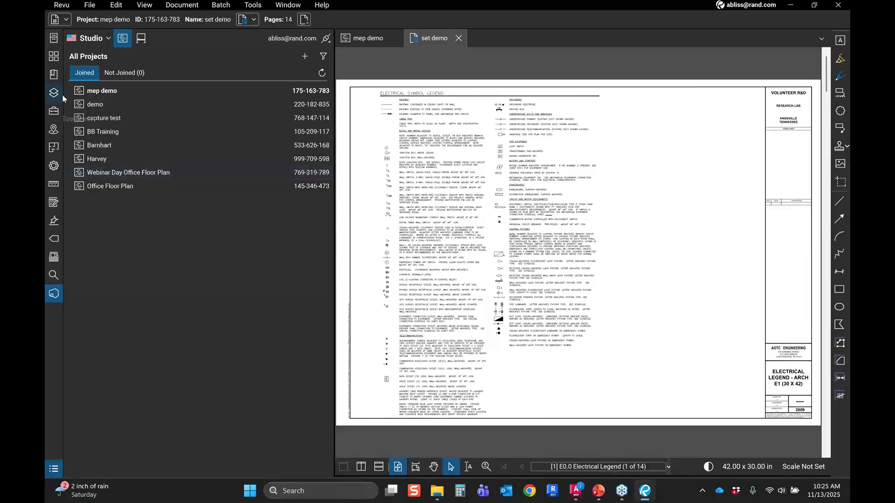
# Step: Add an Engineer Review cloud callout around the site luminaire text reading 'Typing too many space after period.'
pyautogui.scroll(3, 547, 312)
pyautogui.scroll(1, 548, 312)
pyautogui.click(54, 239)
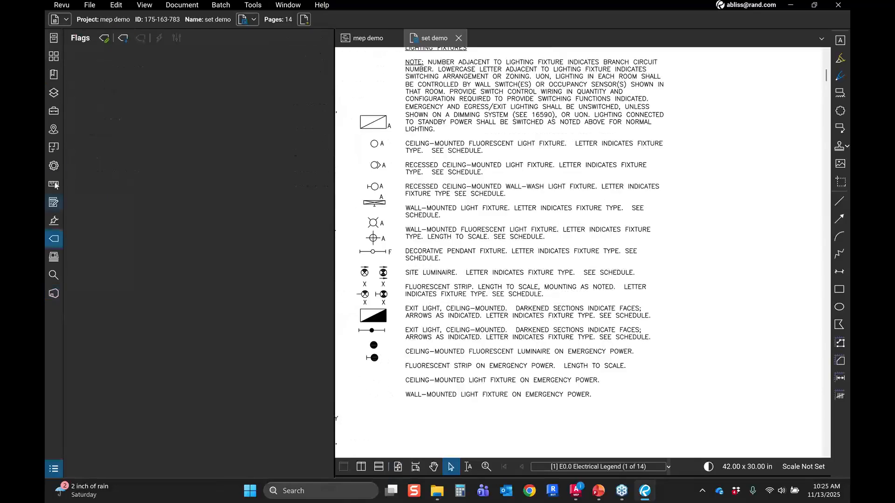
pyautogui.click(54, 112)
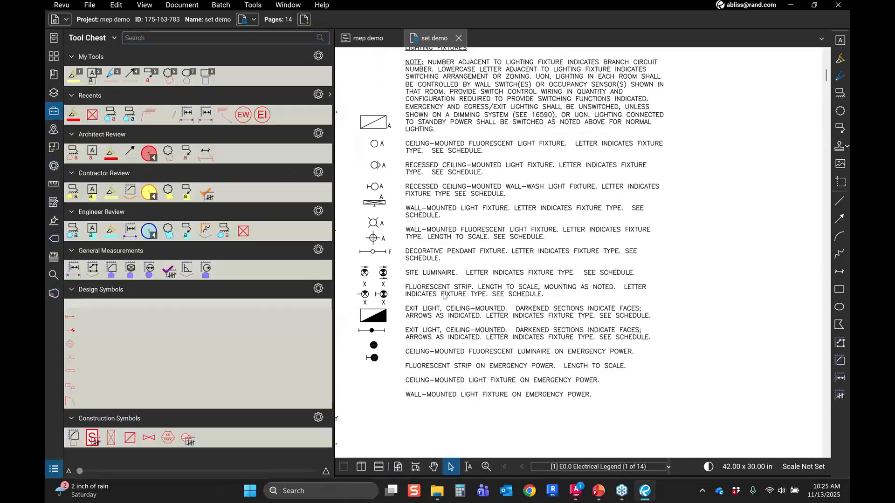
pyautogui.click(74, 234)
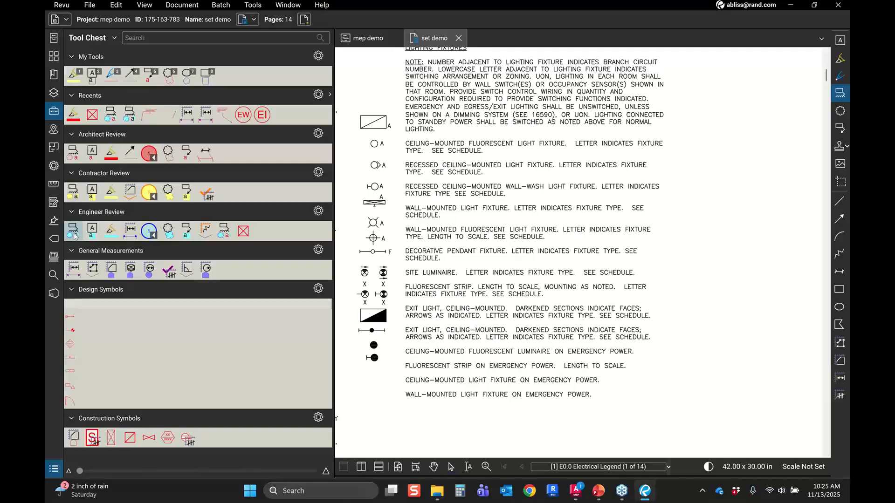
pyautogui.click(442, 258)
pyautogui.click(494, 258)
pyautogui.click(491, 292)
pyautogui.doubleClick(433, 291)
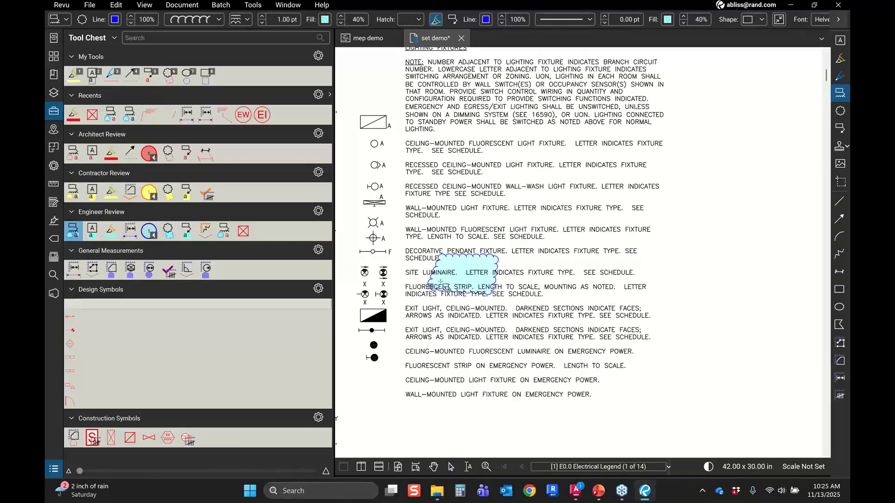
pyautogui.click(710, 255)
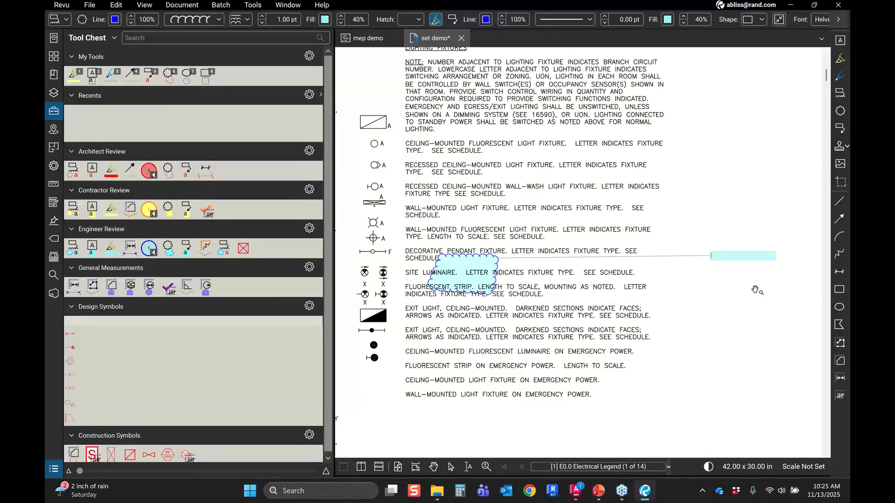
pyautogui.write('Typing too many space after period.')
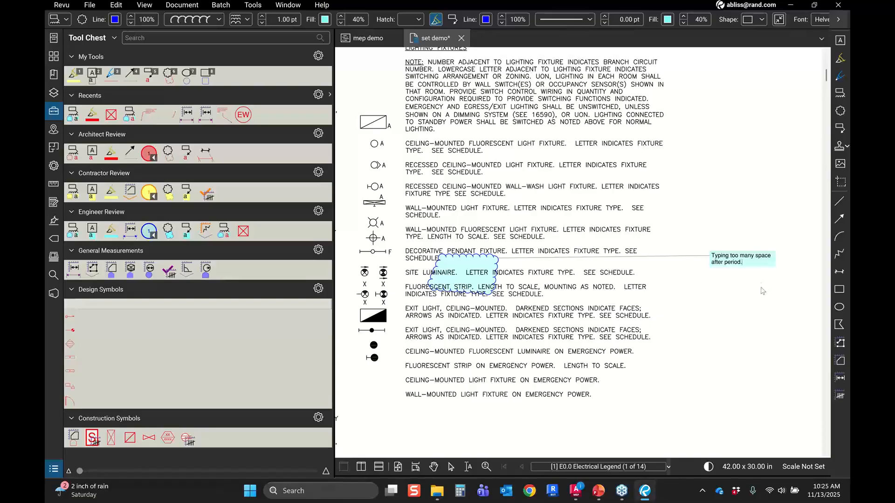
pyautogui.press('Escape')
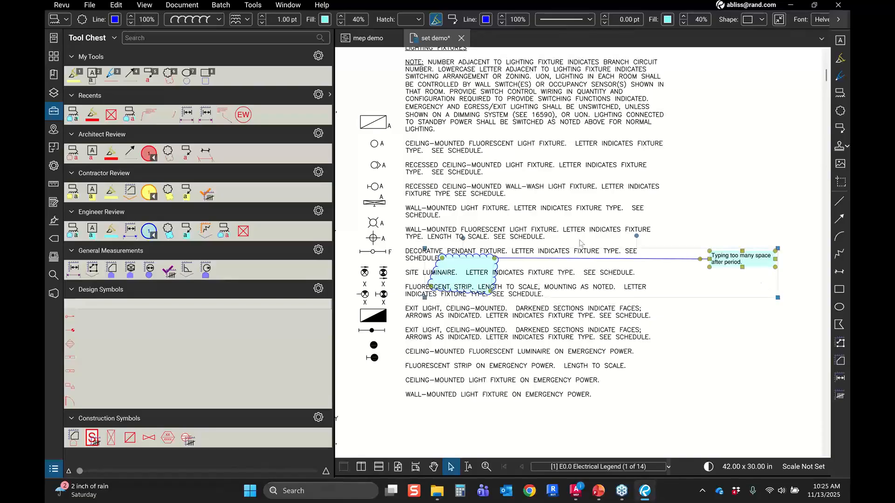
# Step: Check the set demo document back in to the project without a comment
pyautogui.click(413, 40)
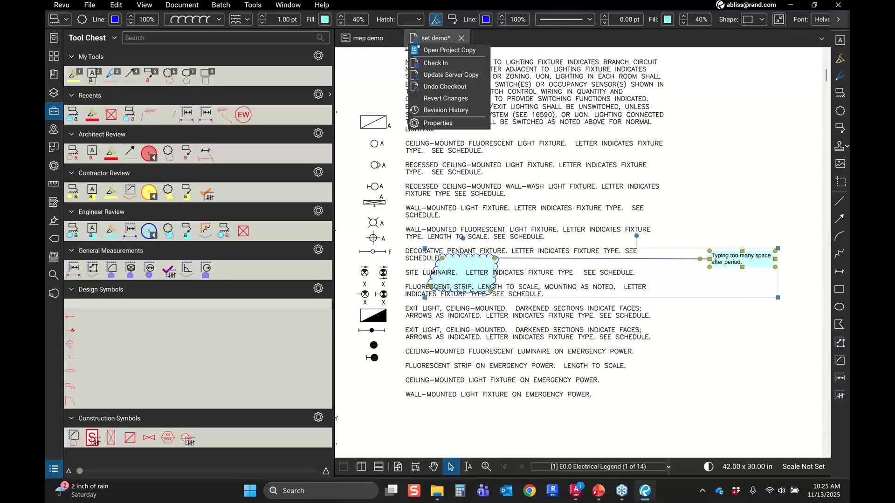
pyautogui.click(432, 64)
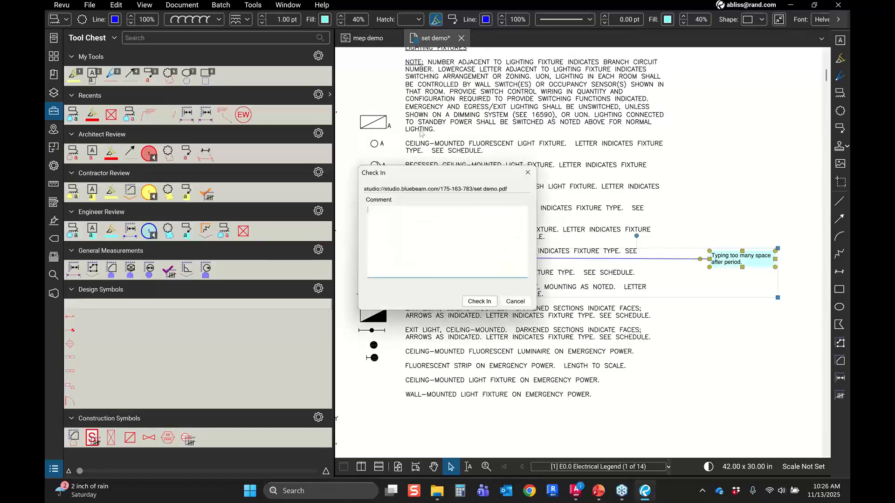
pyautogui.click(479, 301)
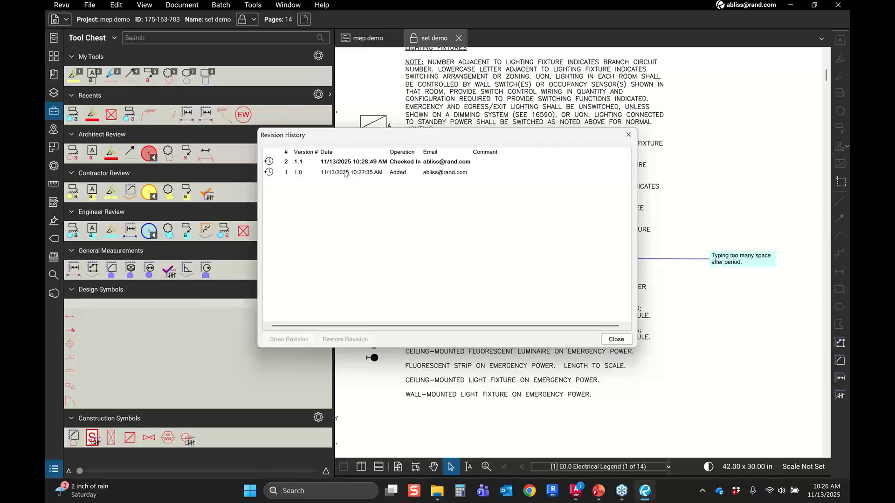
# Step: Try to restore revision 1.0 of set demo.pdf from its revision history, then close the dialog
pyautogui.click(338, 173)
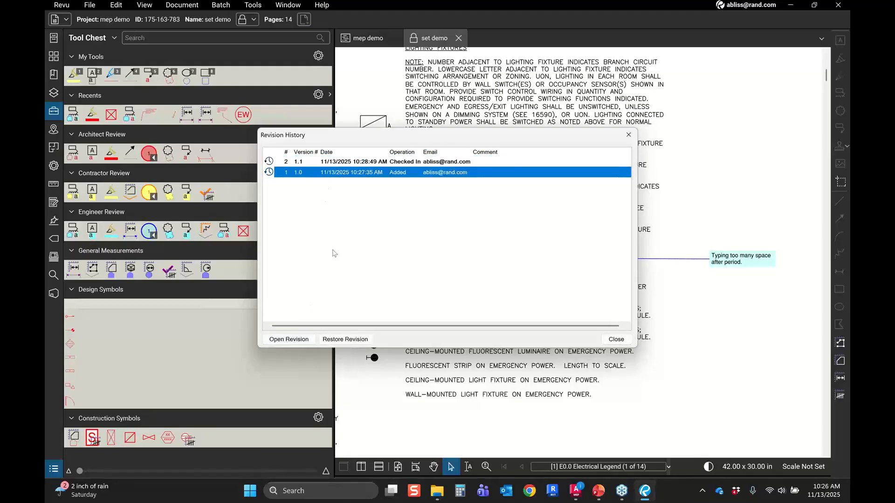
pyautogui.click(345, 340)
pyautogui.click(345, 339)
pyautogui.click(351, 162)
pyautogui.click(351, 176)
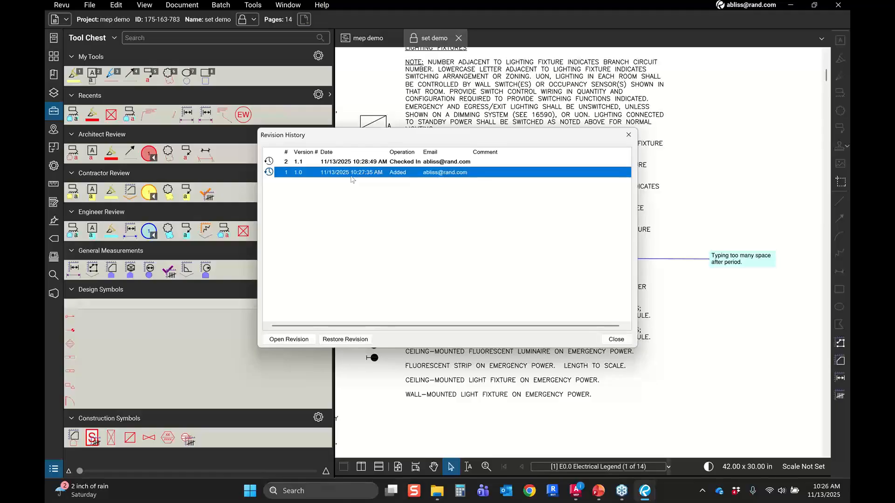
pyautogui.click(616, 340)
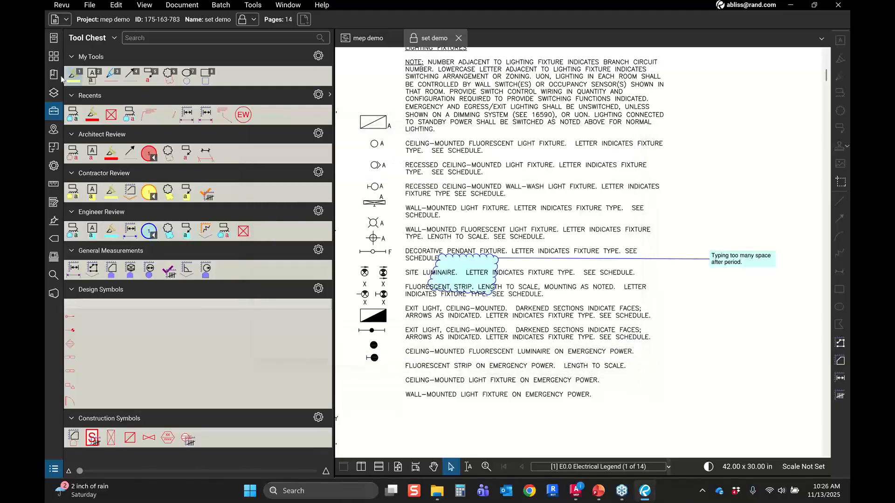
# Step: Show the page thumbnails and return to the mep demo project tab
pyautogui.click(54, 56)
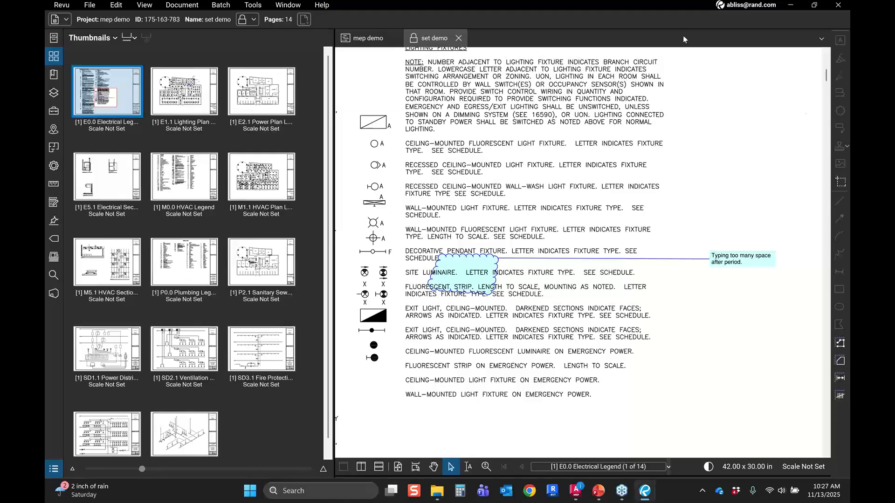
pyautogui.click(381, 41)
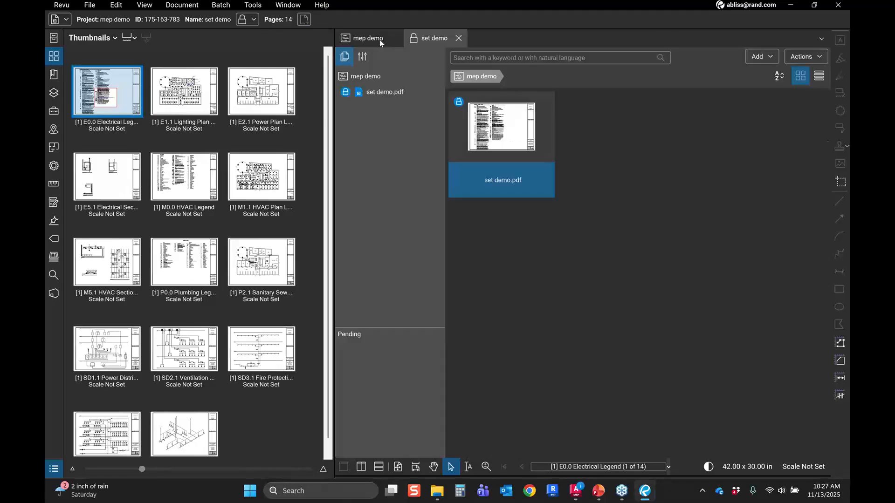
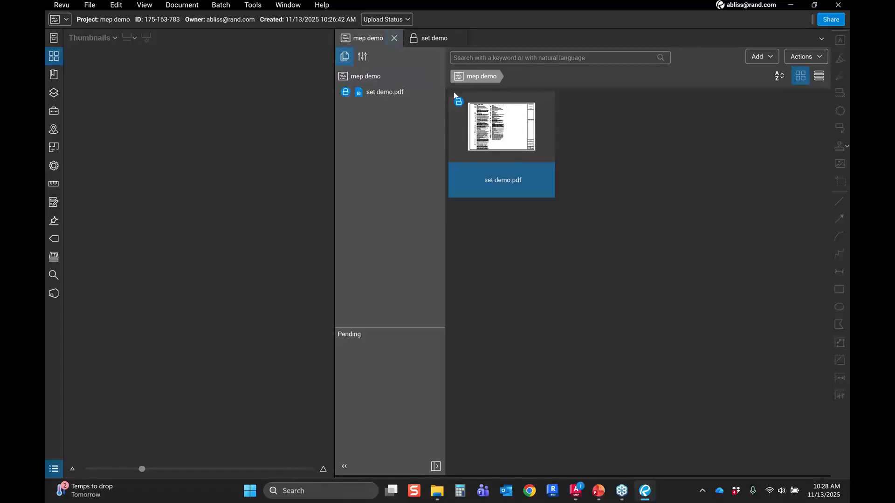
# Step: Open set demo.pdf from the mep demo Studio Session's document list
pyautogui.click(445, 40)
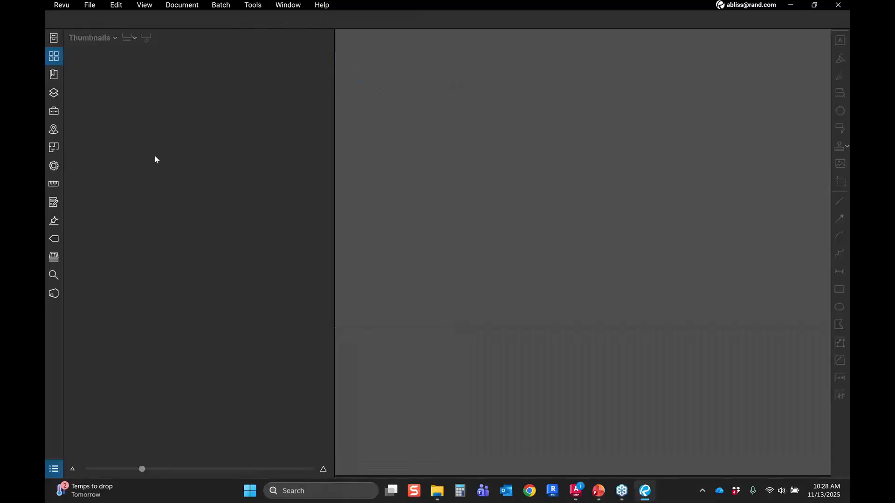
pyautogui.click(52, 295)
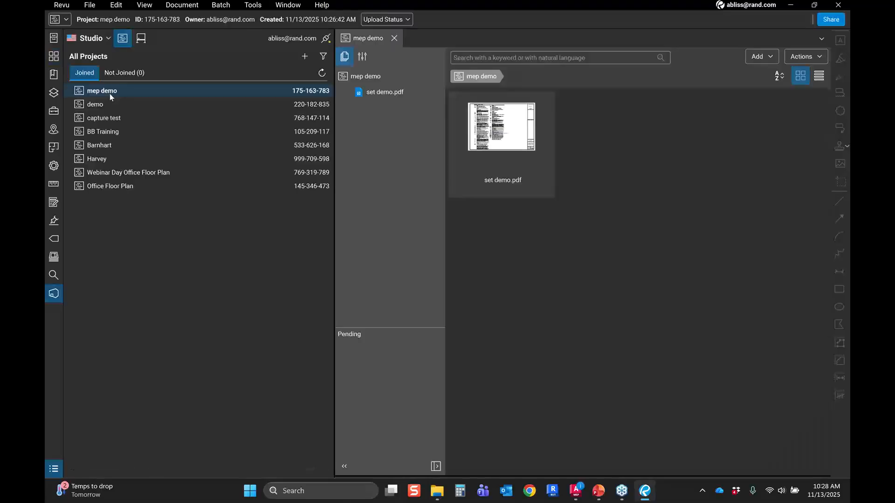
pyautogui.click(144, 45)
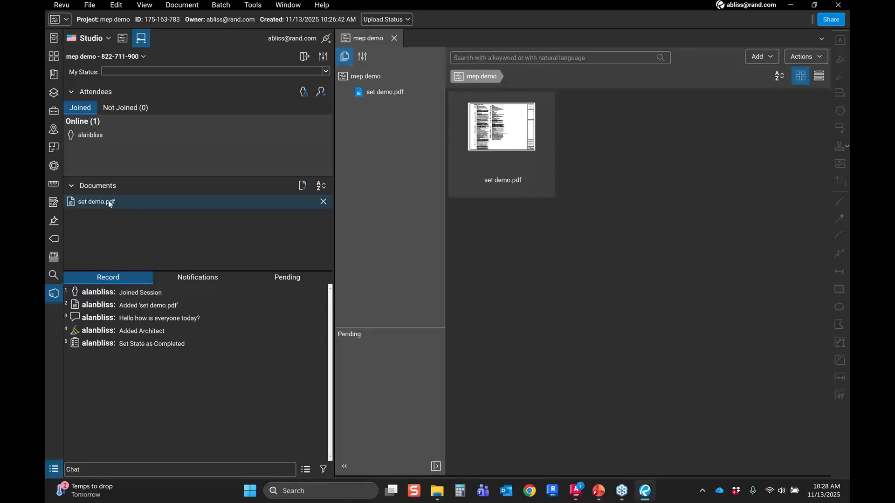
pyautogui.doubleClick(109, 201)
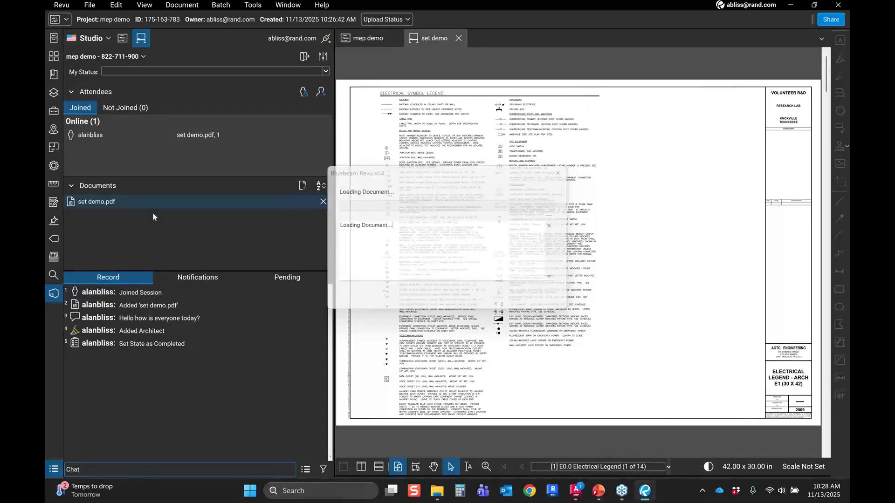
pyautogui.click(115, 211)
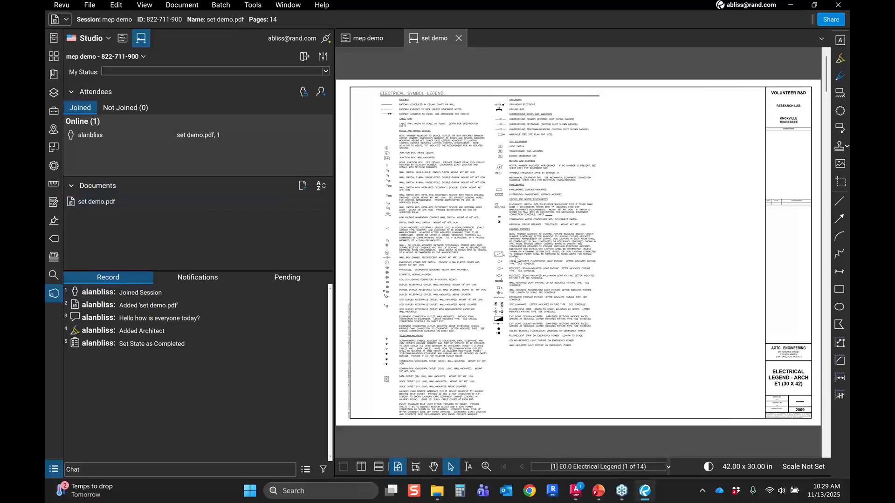
# Step: Browse the session document's pages, zooming into the HVAC Plan Level 1 sheet
pyautogui.scroll(-1, 516, 260)
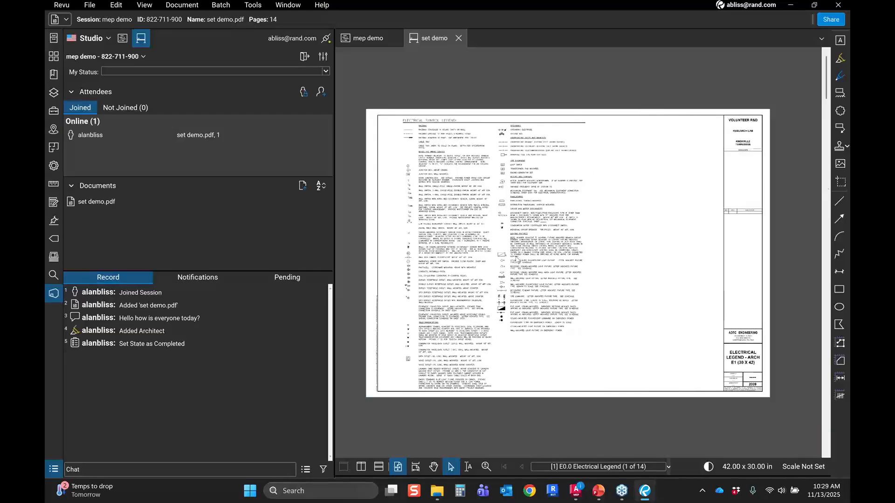
pyautogui.click(825, 188)
pyautogui.click(824, 189)
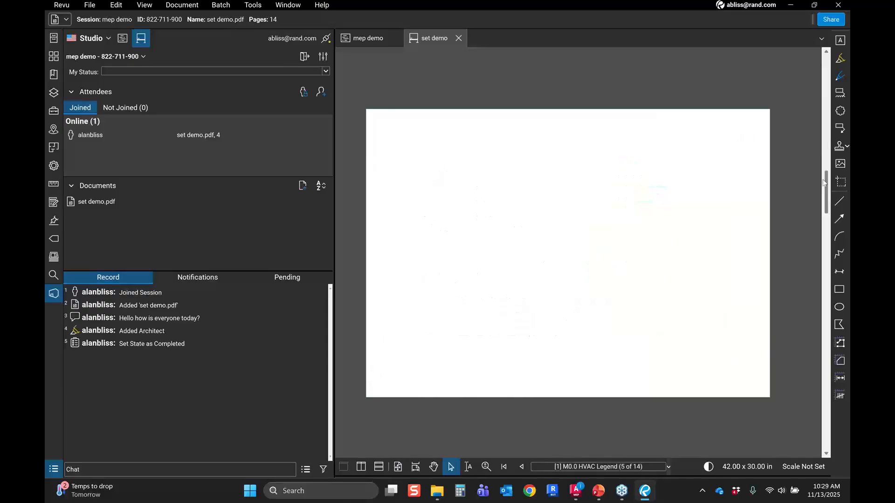
pyautogui.click(827, 248)
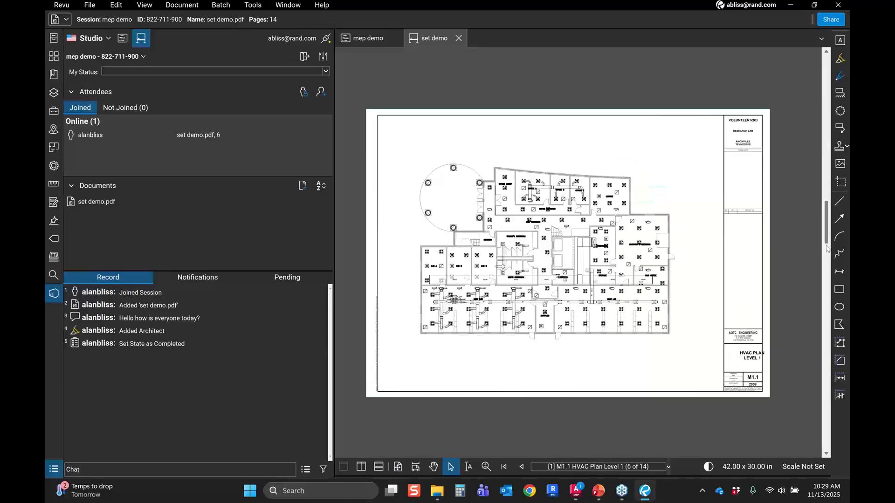
pyautogui.scroll(2, 652, 280)
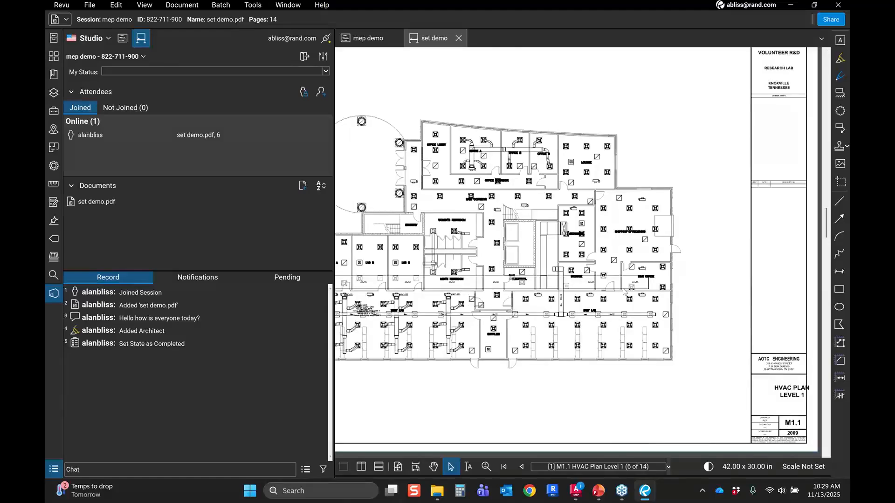
pyautogui.scroll(2, 625, 291)
pyautogui.moveTo(604, 305); pyautogui.dragTo(635, 305)
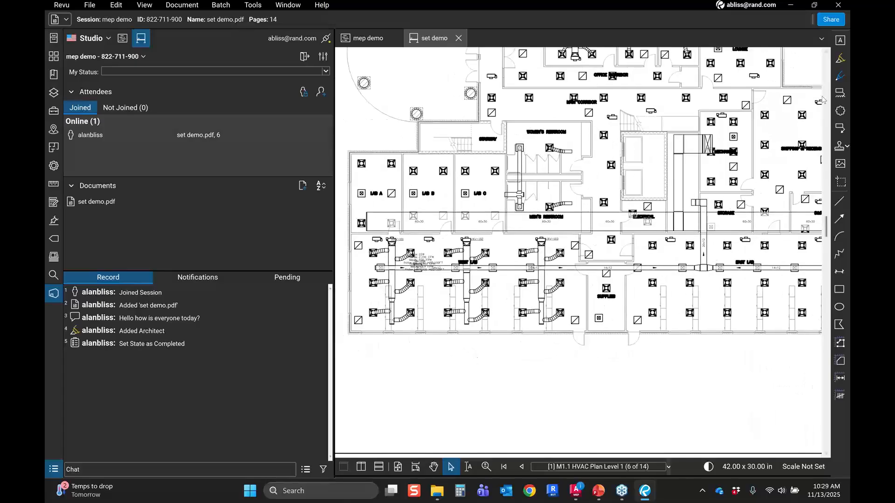
pyautogui.click(824, 96)
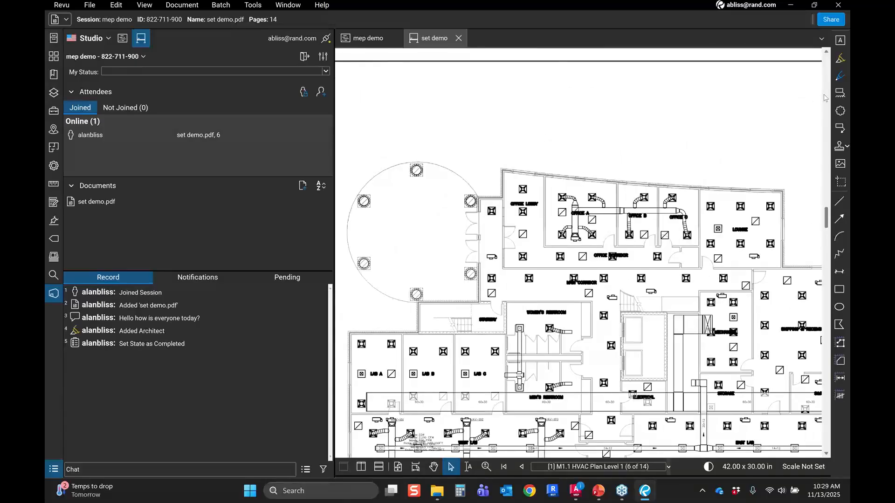
pyautogui.click(824, 97)
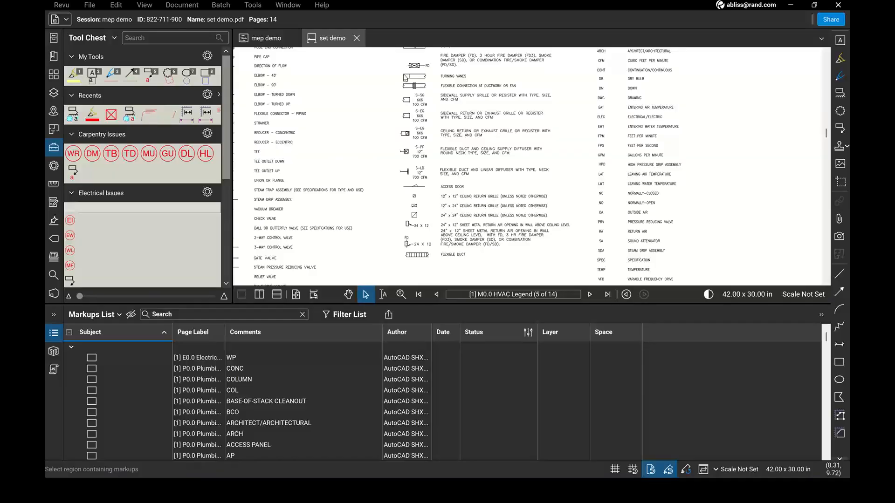
# Step: Look through the Thumbnails, Bookmarks and Layers panels, then browse the Tool Chest's issue tool sets
pyautogui.click(55, 76)
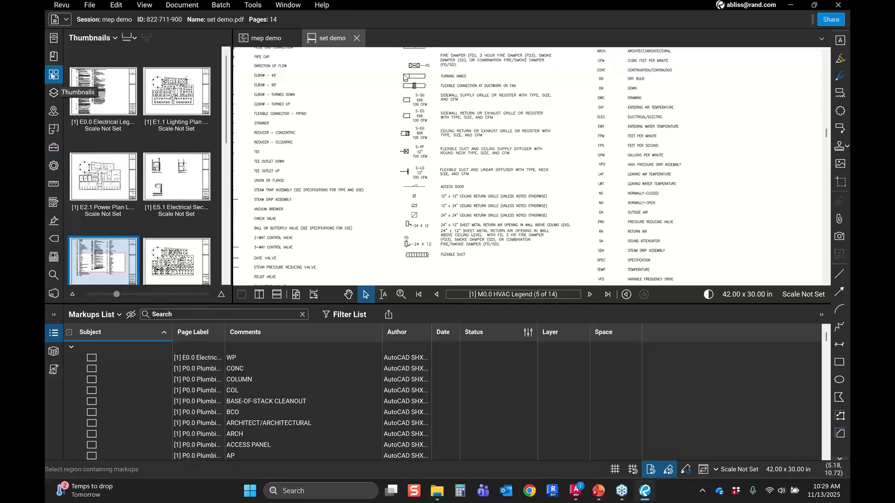
pyautogui.click(55, 58)
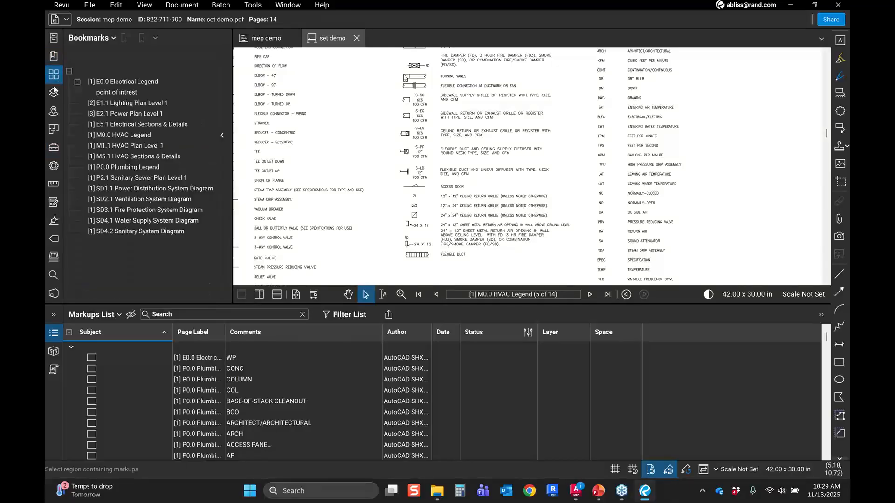
pyautogui.click(54, 93)
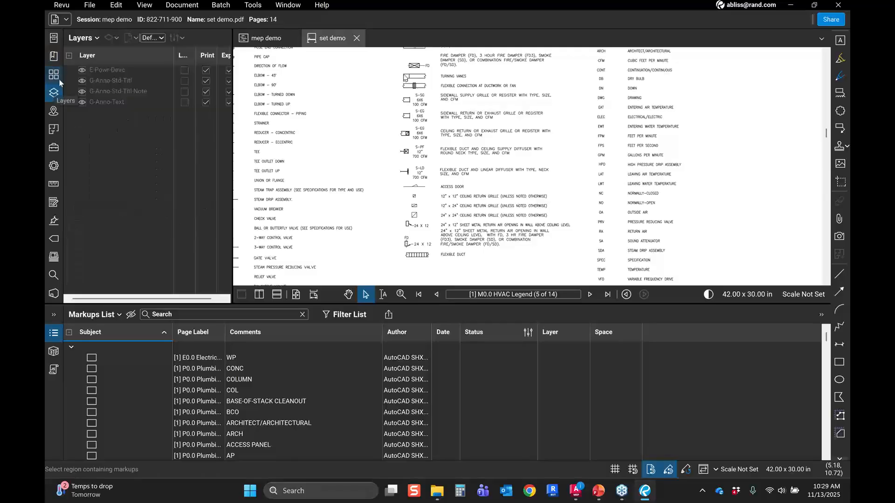
pyautogui.click(56, 152)
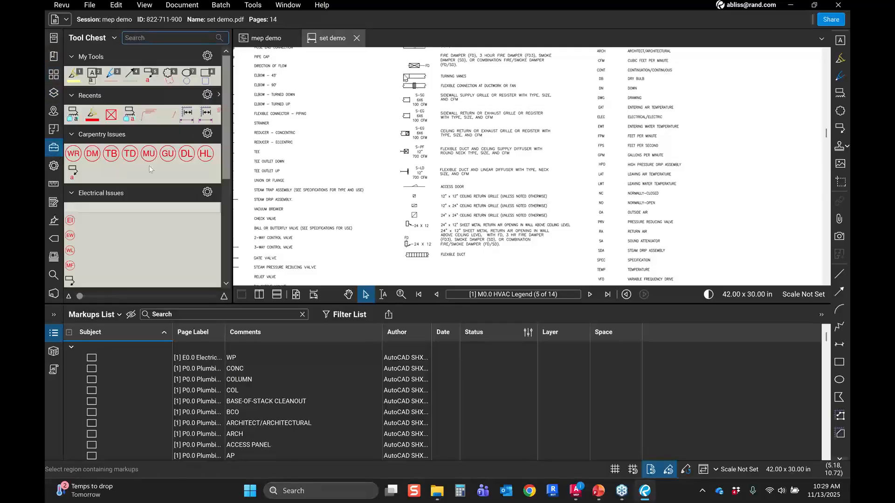
pyautogui.scroll(-3, 149, 166)
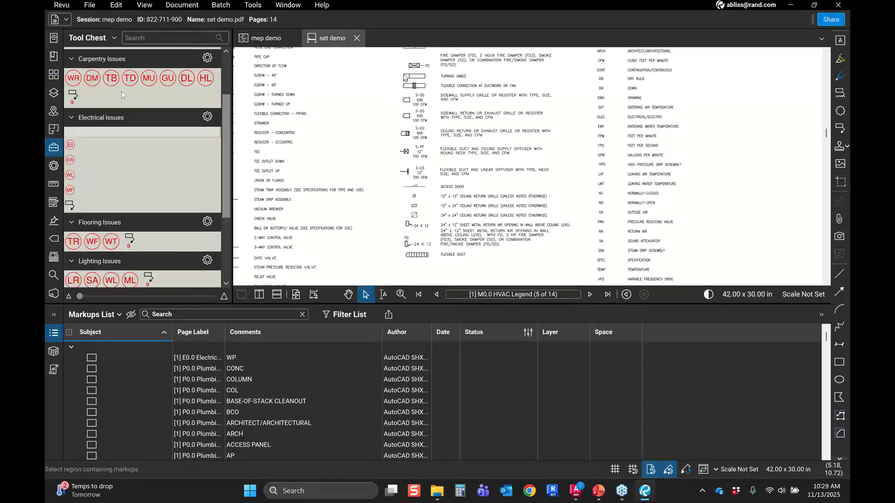
pyautogui.scroll(-4, 123, 91)
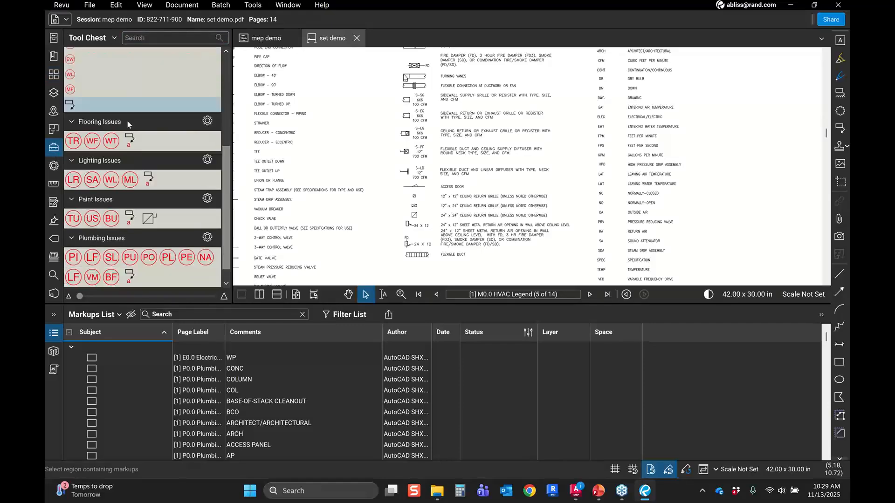
pyautogui.scroll(-1, 127, 121)
pyautogui.scroll(5, 113, 135)
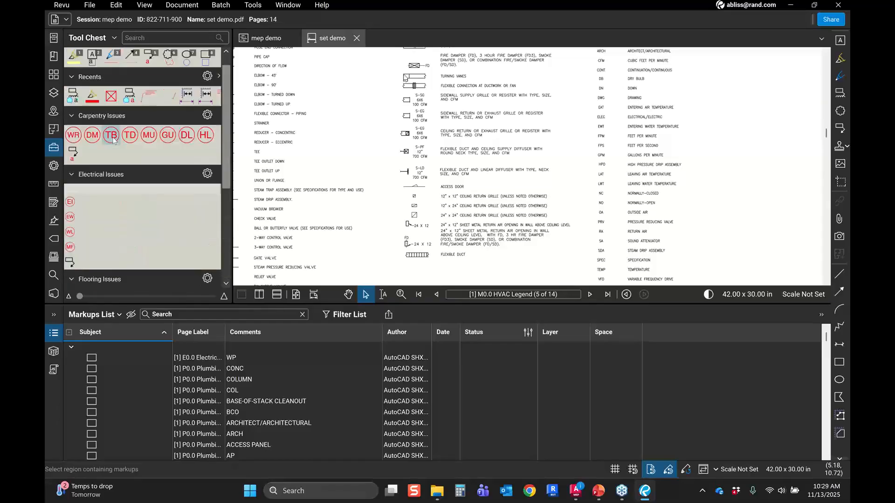
pyautogui.scroll(-3, 112, 139)
pyautogui.scroll(-1, 96, 163)
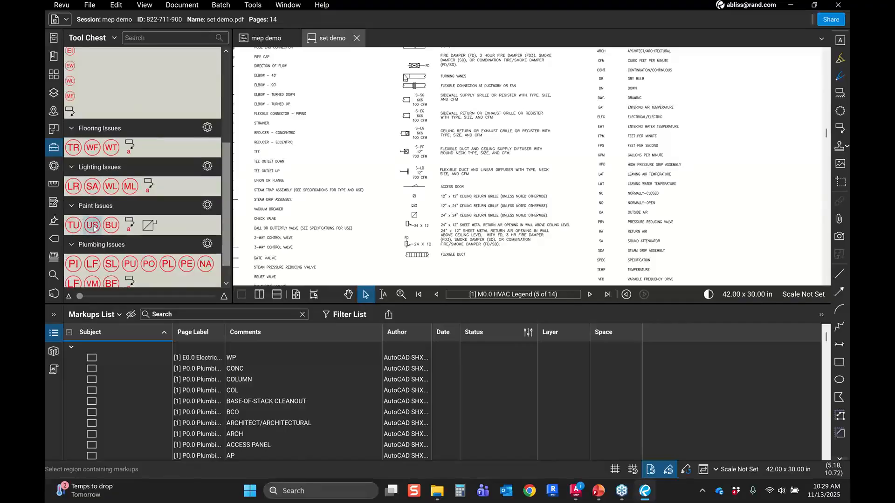
pyautogui.scroll(-1, 94, 228)
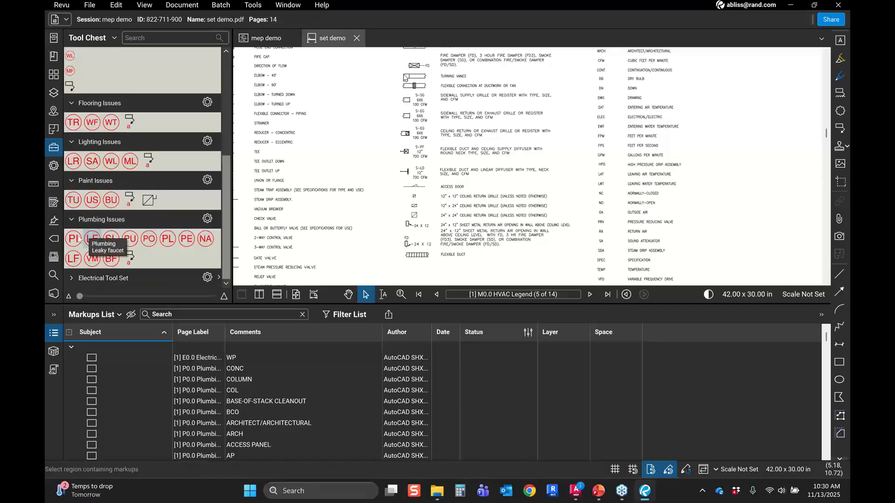
# Step: Place a Plumbing Issues leaky faucet markup beside a toilet in the Women's Restroom on sheet P2.1 Sanitary Sewer Plan Level 1
pyautogui.click(93, 238)
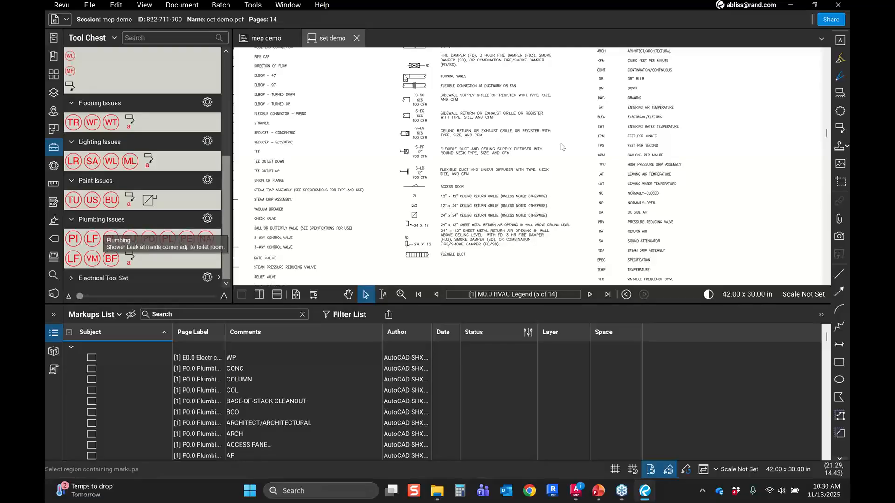
pyautogui.scroll(-5, 535, 164)
pyautogui.click(827, 197)
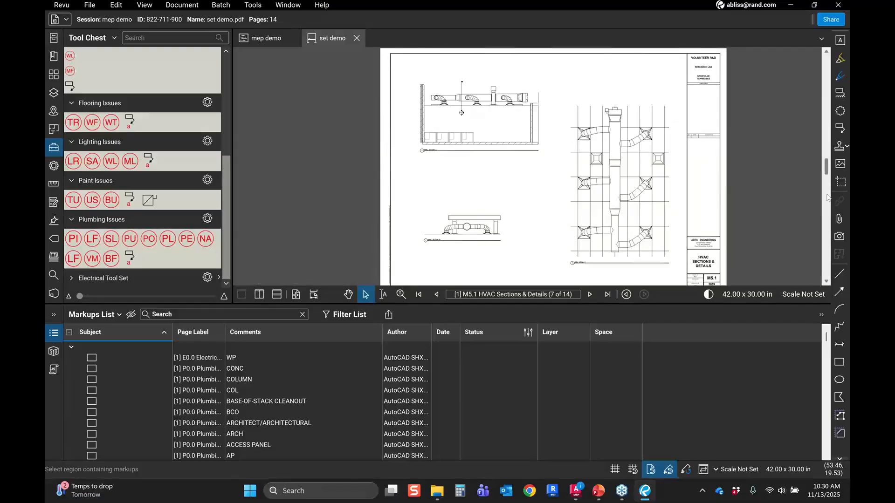
pyautogui.click(826, 227)
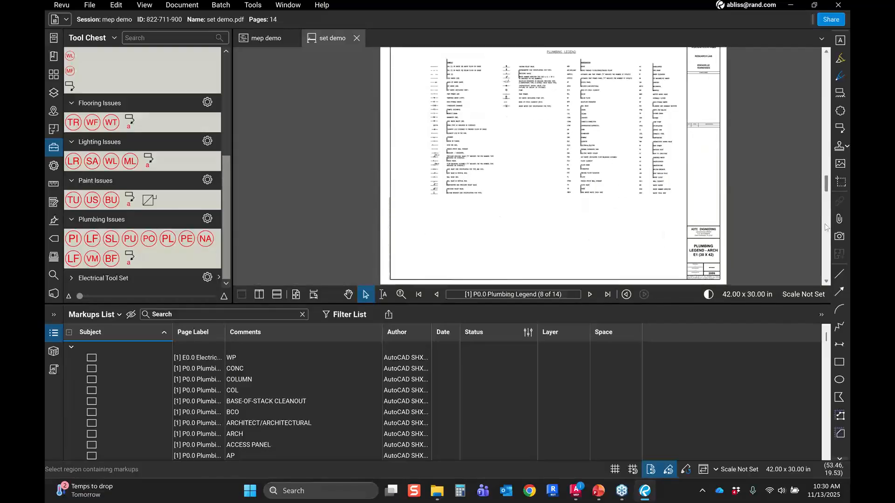
pyautogui.click(826, 228)
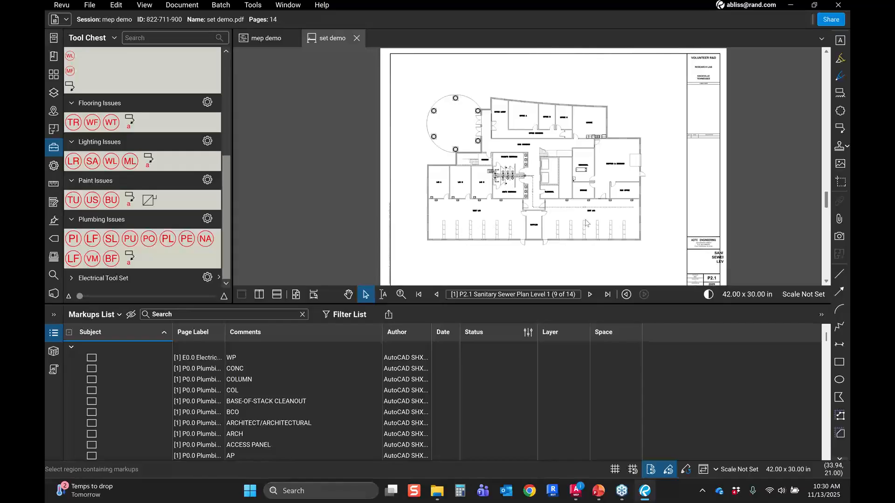
pyautogui.scroll(4, 510, 176)
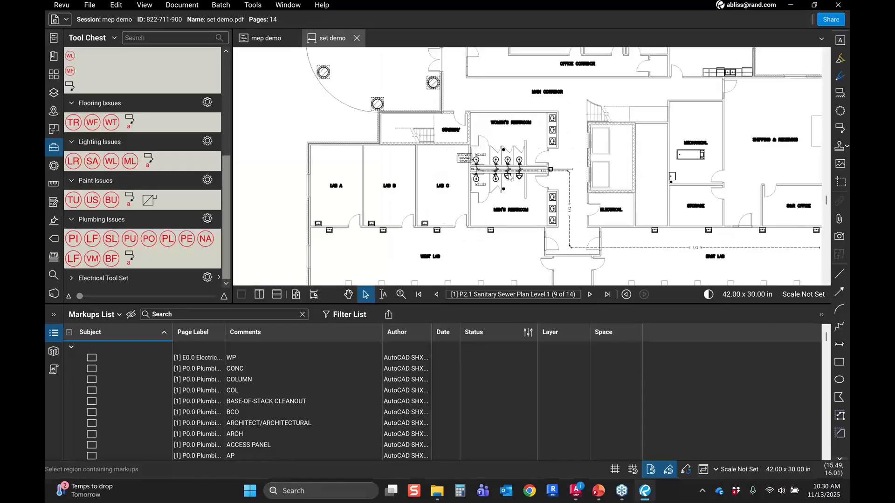
pyautogui.scroll(4, 509, 176)
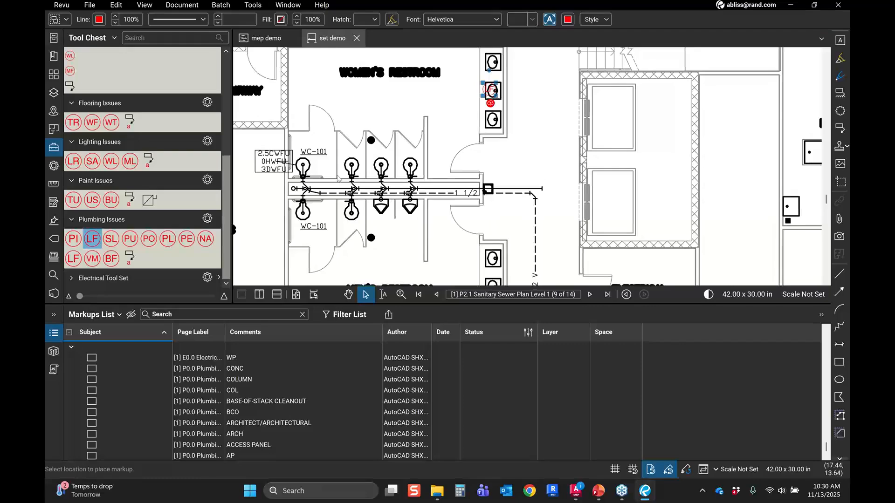
pyautogui.click(489, 119)
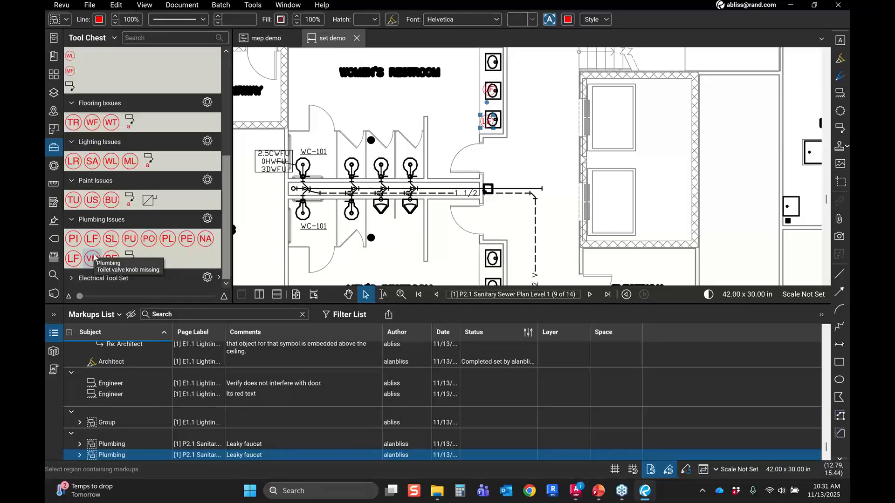
# Step: Set the status of the Leaky faucet plumbing markup to Accepted
pyautogui.click(825, 440)
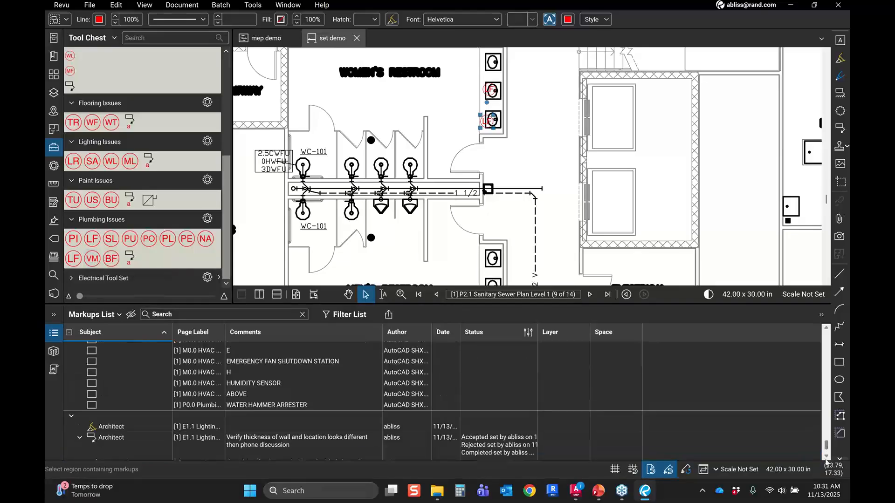
pyautogui.scroll(-2, 632, 416)
pyautogui.scroll(-3, 632, 415)
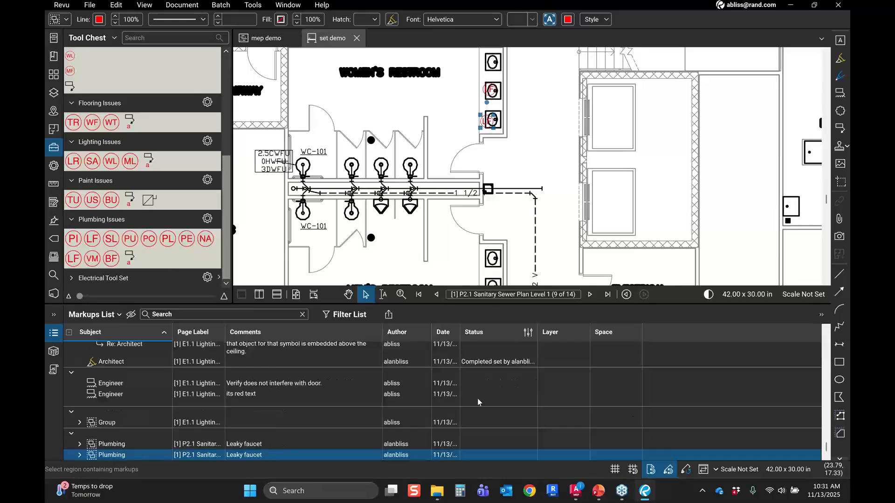
pyautogui.scroll(1, 477, 398)
pyautogui.scroll(10, 442, 441)
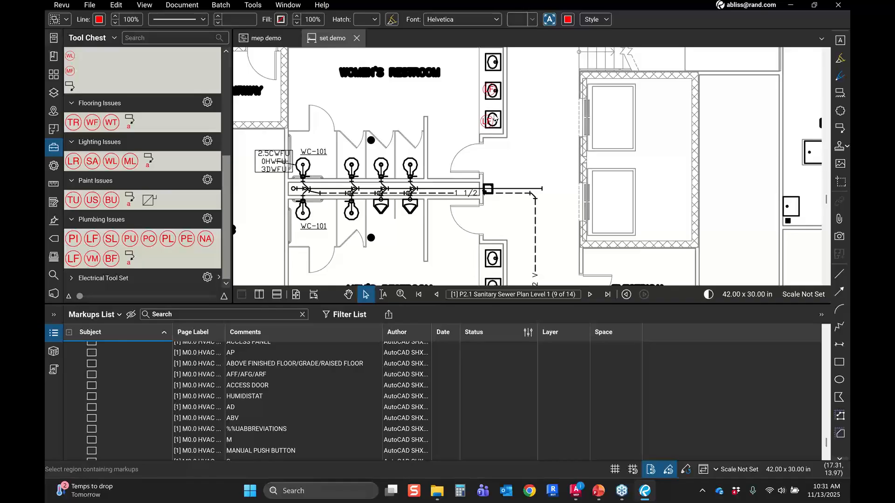
pyautogui.click(475, 128)
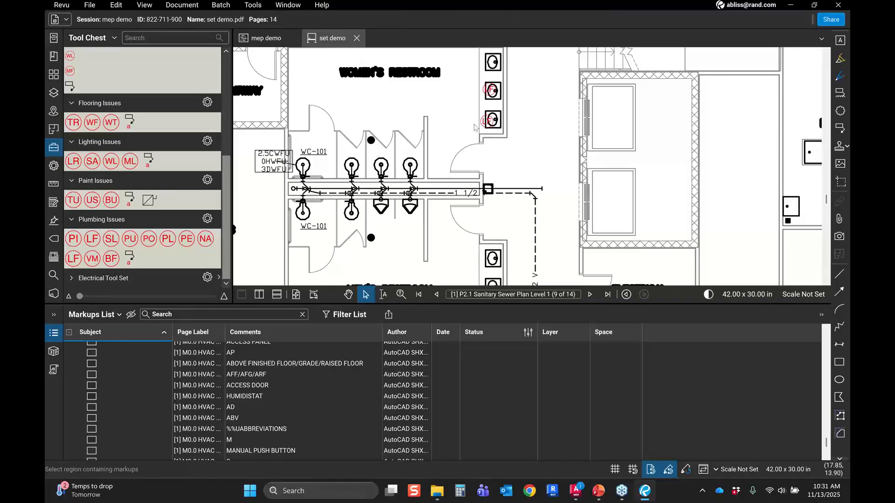
pyautogui.click(486, 122)
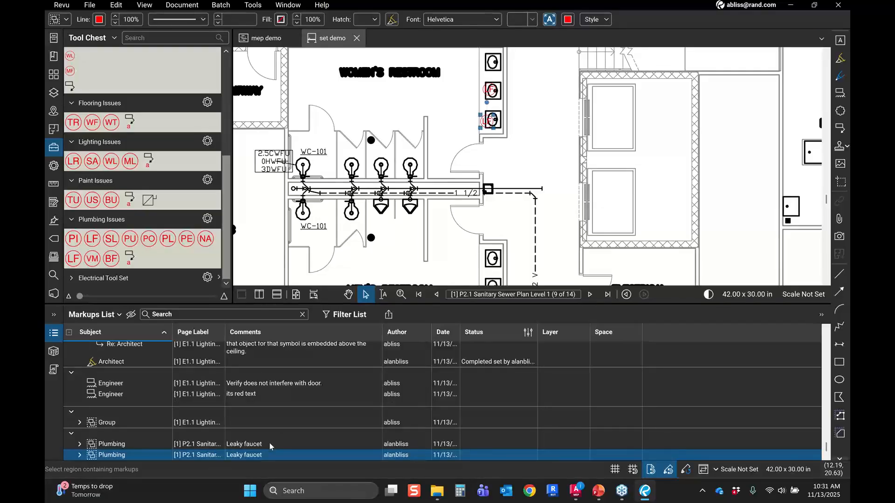
pyautogui.rightClick(479, 444)
pyautogui.moveTo(559, 434)
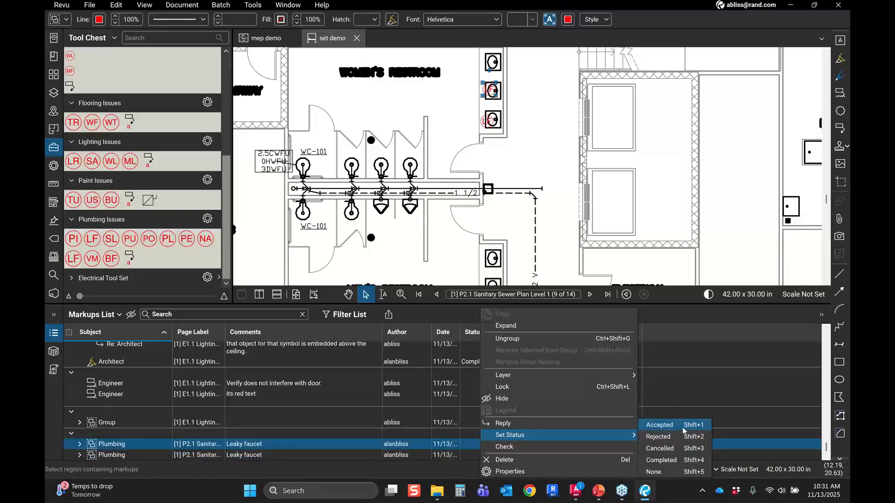
pyautogui.click(684, 430)
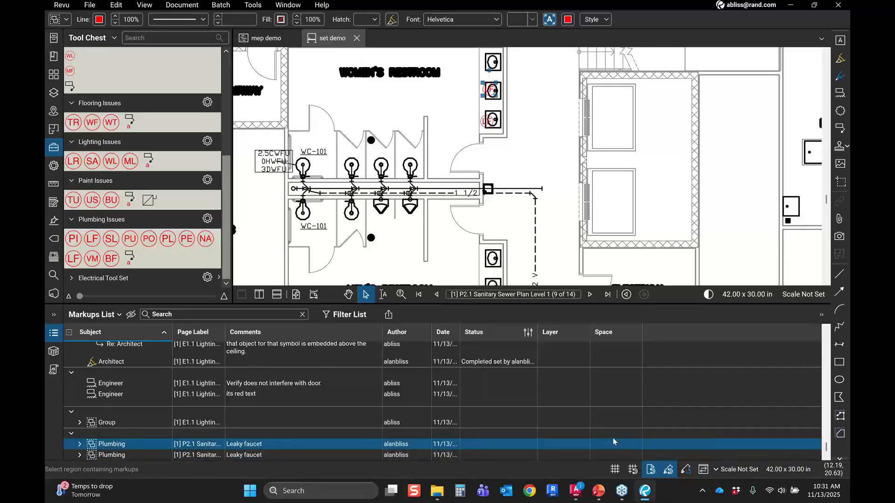
# Step: Reply to the Leaky faucet plumbing markup with the comment "called contractor will be there Tuesday"
pyautogui.rightClick(359, 449)
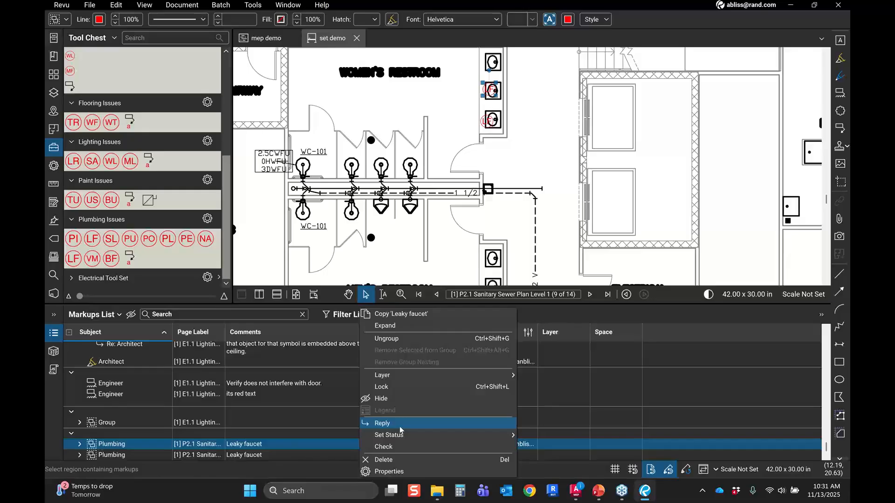
pyautogui.click(399, 428)
pyautogui.write('called contractor w')
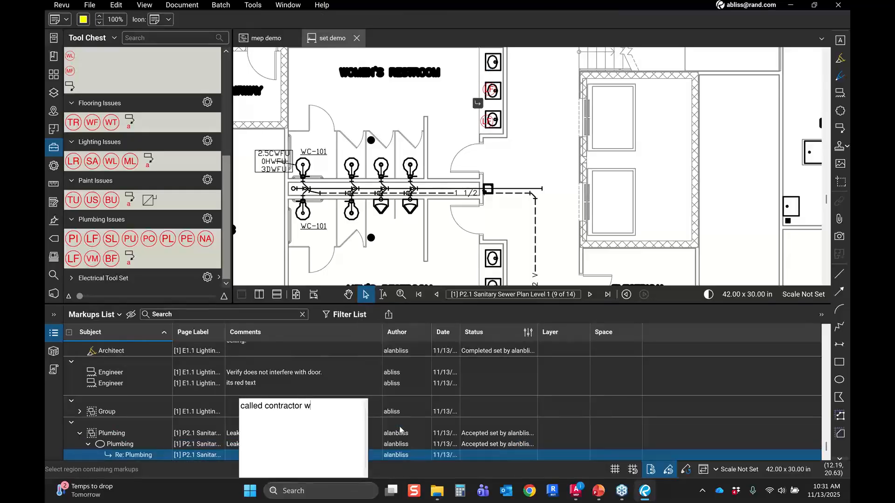
pyautogui.write('ill be there tuesday')
pyautogui.press('Return')
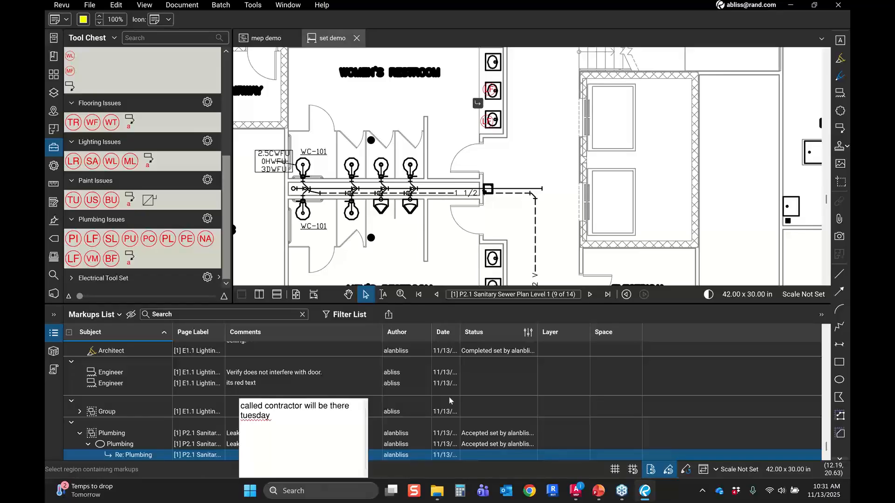
pyautogui.rightClick(260, 418)
pyautogui.click(306, 399)
pyautogui.click(420, 443)
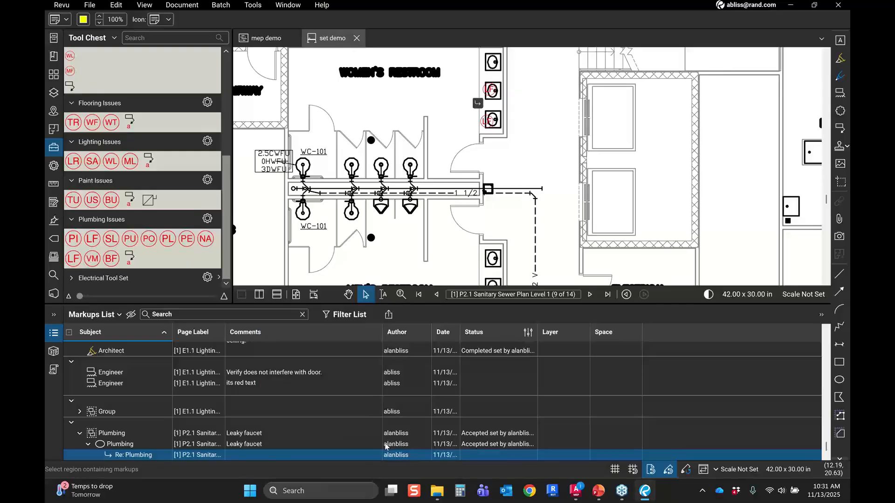
# Step: Select the faucet markup in the markups list and review its threaded reply beside the drawing
pyautogui.click(349, 444)
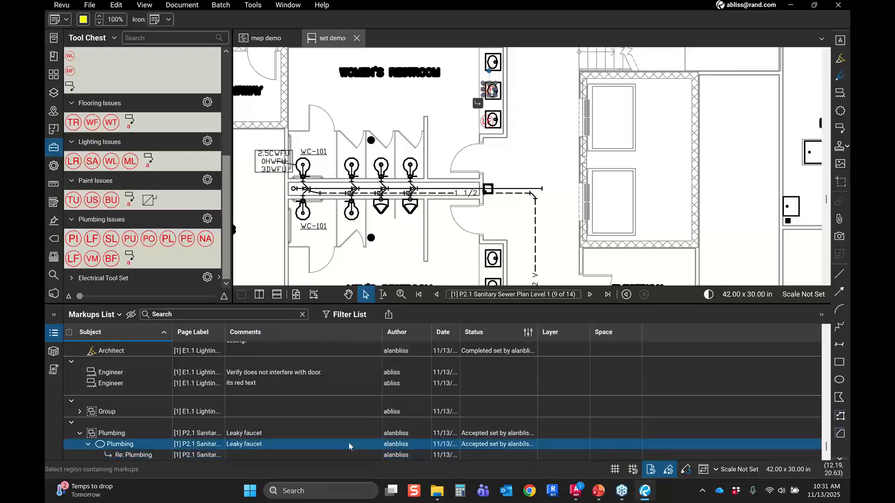
pyautogui.scroll(-1, 349, 443)
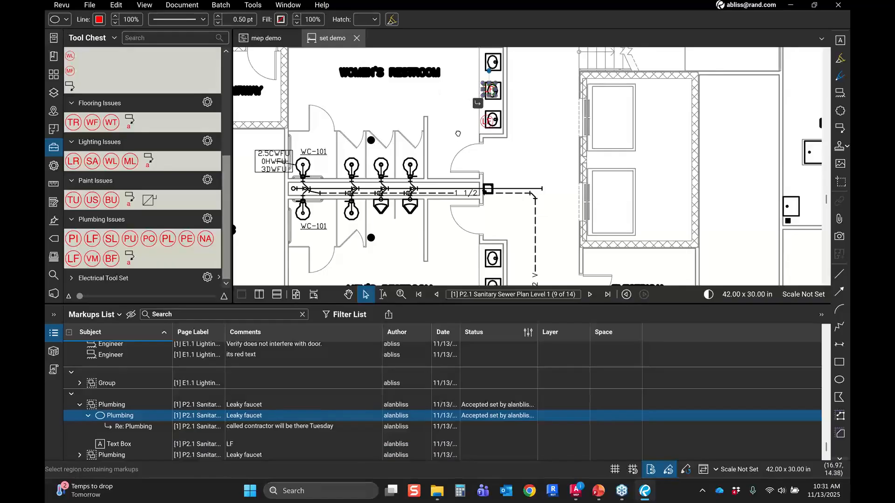
pyautogui.moveTo(457, 134); pyautogui.dragTo(451, 170)
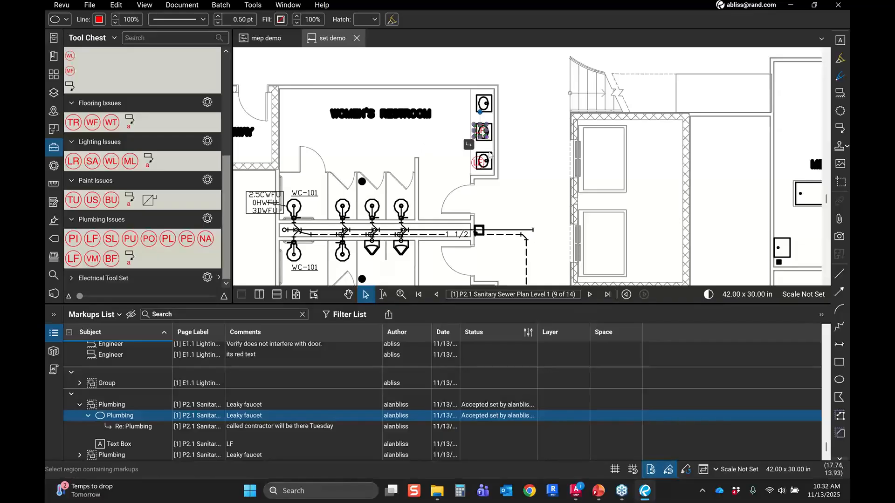
pyautogui.press('Escape')
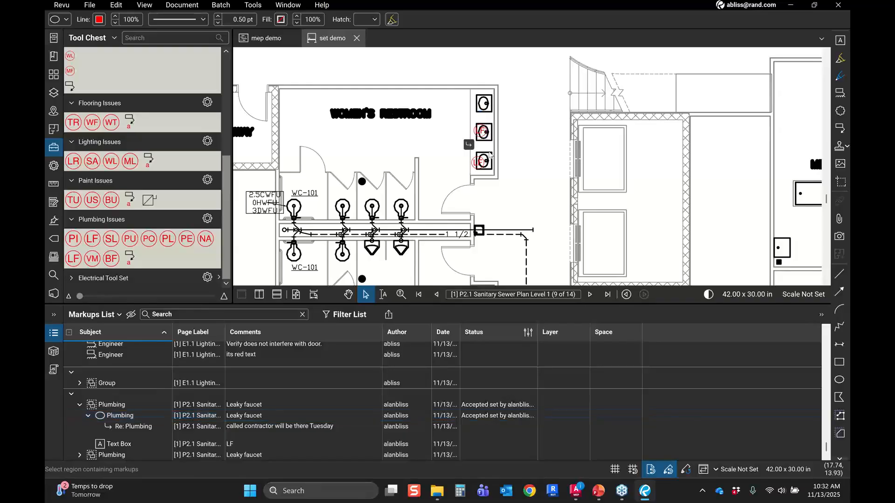
pyautogui.click(483, 133)
pyautogui.rightClick(482, 133)
pyautogui.moveTo(578, 308)
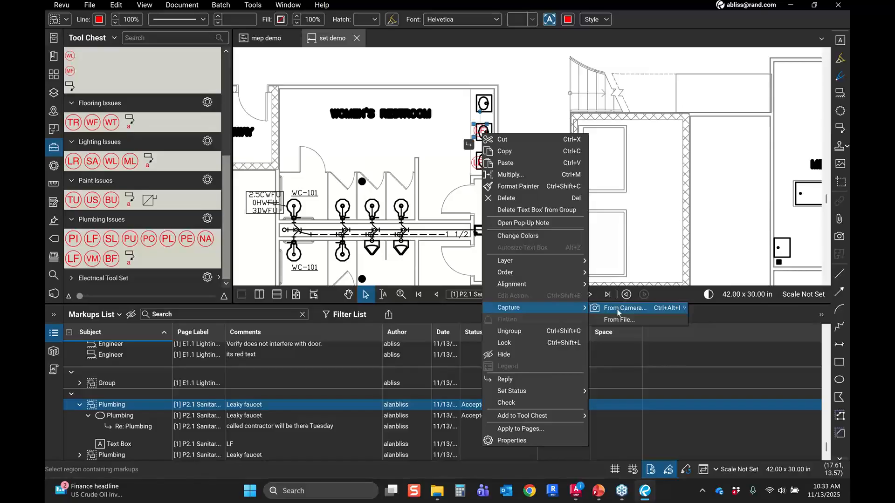
pyautogui.click(618, 313)
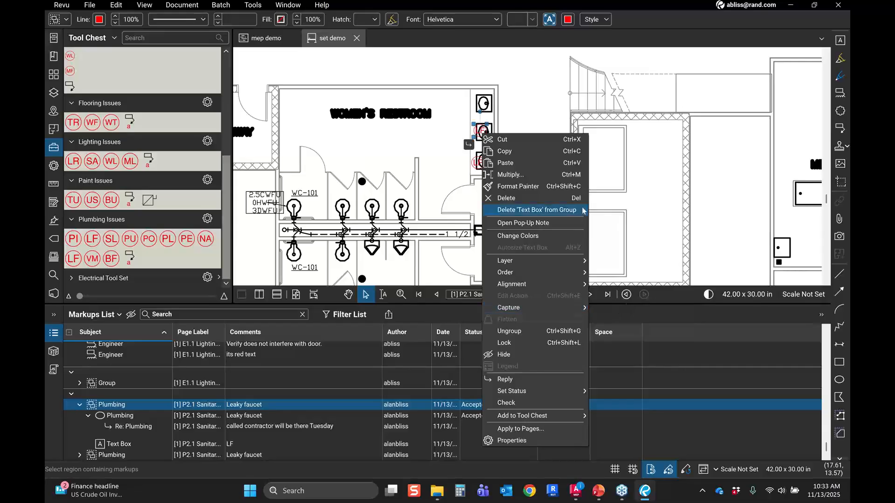
pyautogui.click(625, 208)
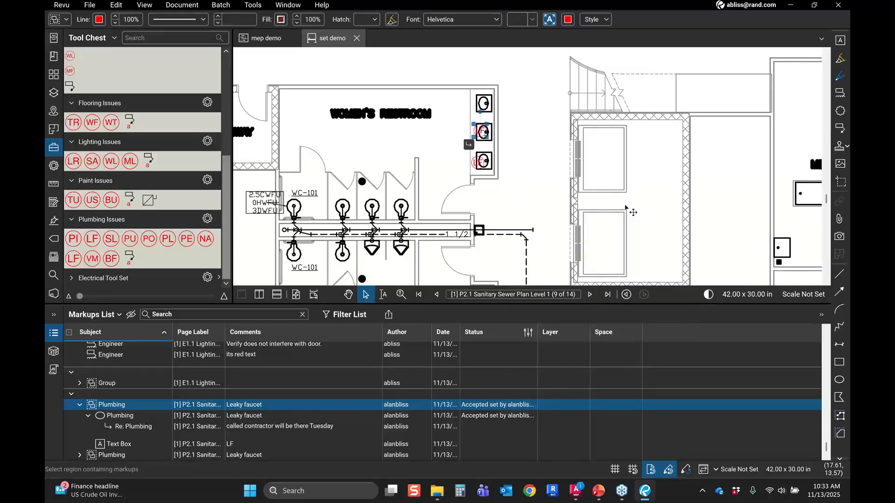
pyautogui.click(626, 209)
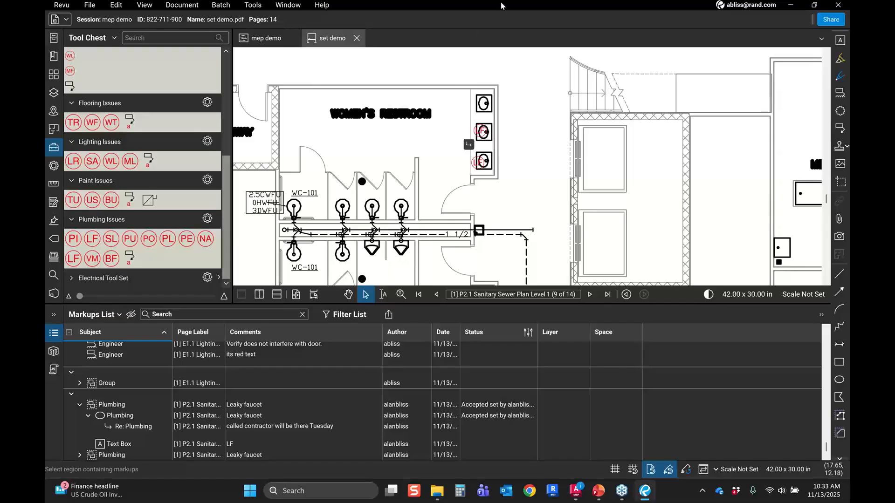
# Step: Open the Studio panel and review the session's record of markup activity on the sanitary plan
pyautogui.scroll(-1, 514, 175)
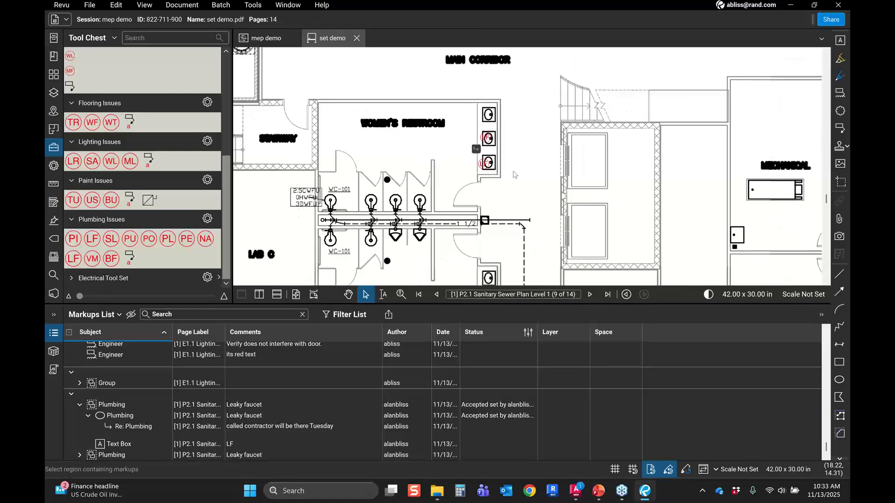
pyautogui.scroll(-1, 514, 174)
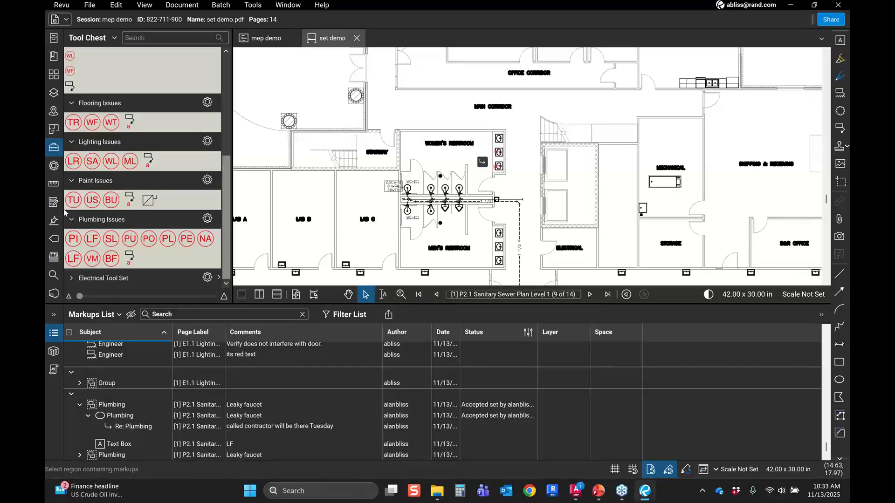
pyautogui.click(53, 295)
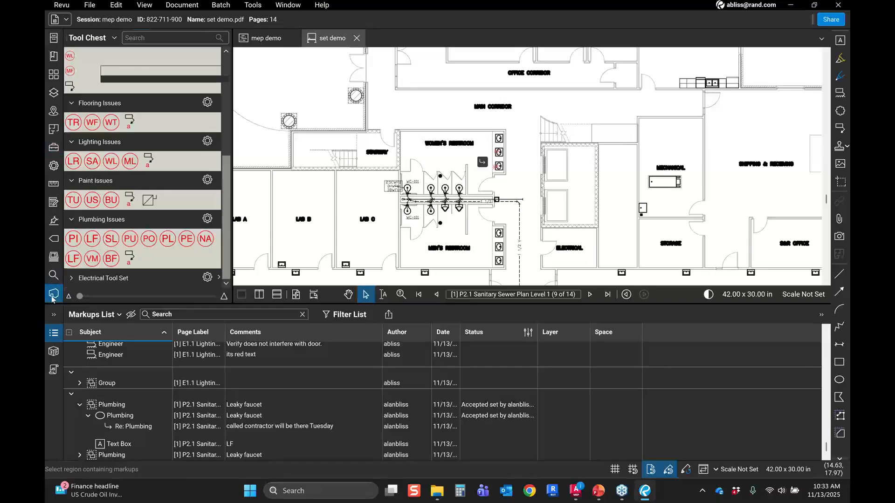
pyautogui.scroll(-2, 183, 231)
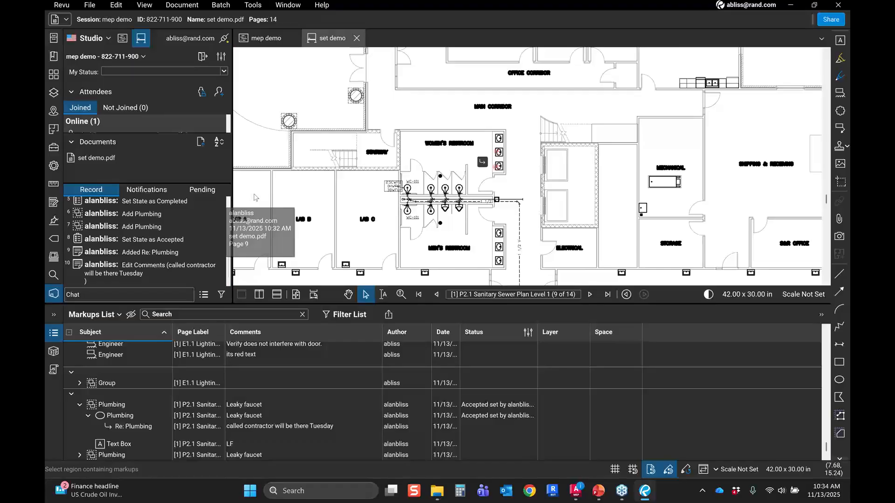
pyautogui.scroll(-3, 507, 180)
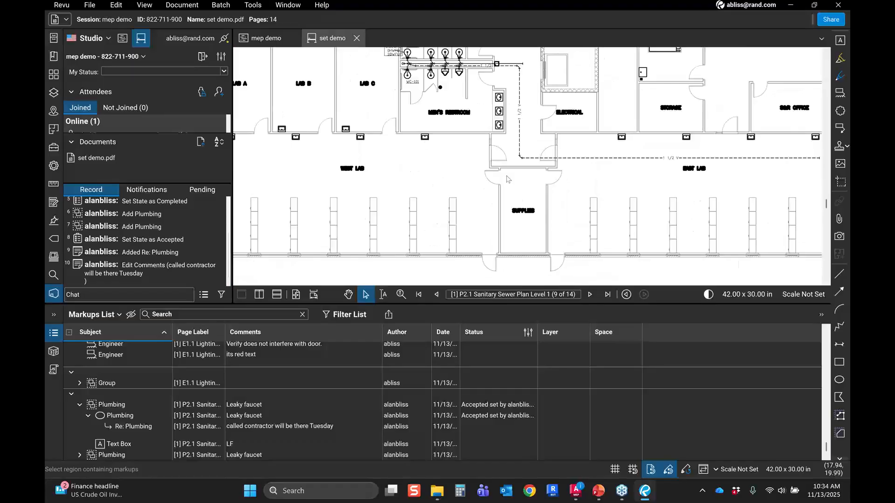
pyautogui.scroll(2, 507, 179)
pyautogui.scroll(-3, 496, 181)
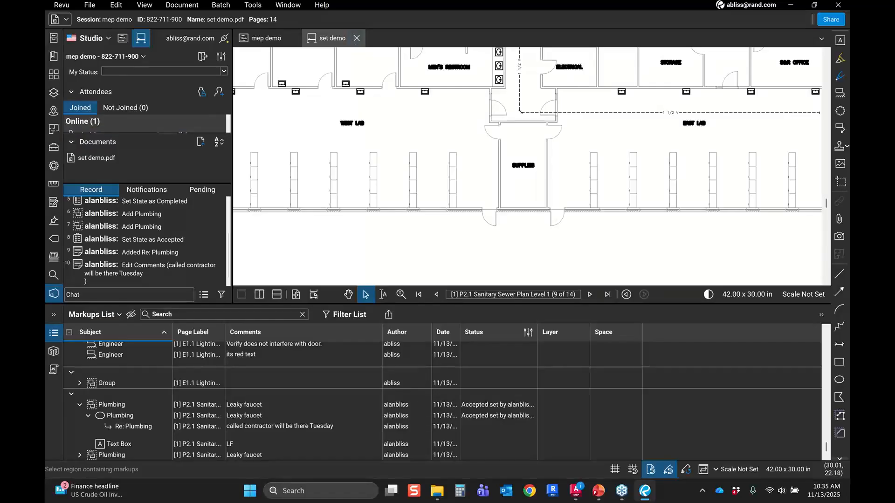
# Step: Close the set demo and mep demo tabs, switching to the open 3D PDF documents
pyautogui.hotkey('alt', 'Tab')
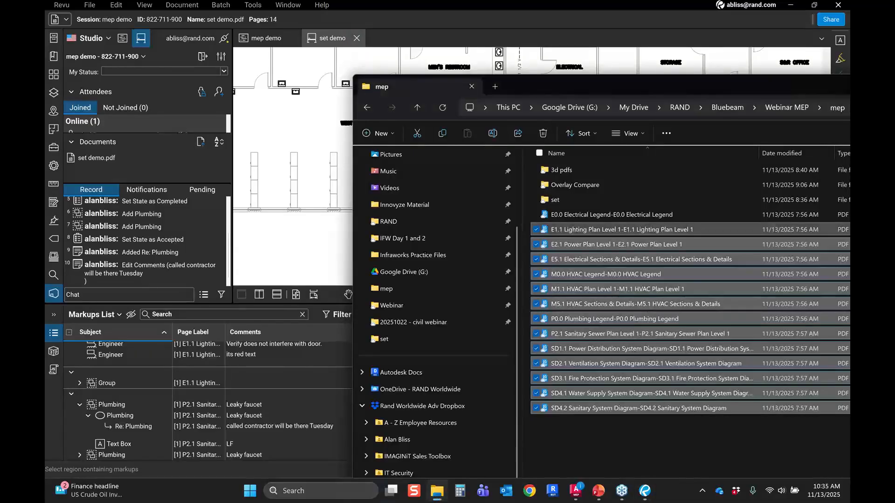
pyautogui.hotkey('alt', 'Tab')
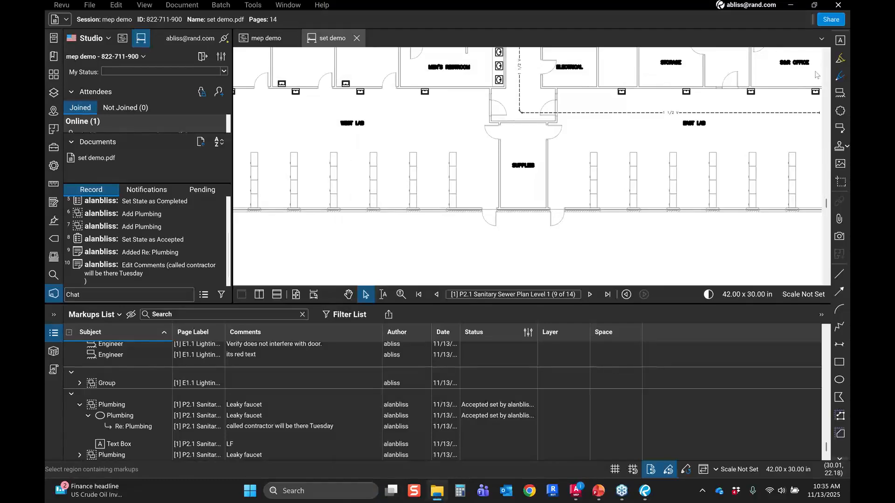
pyautogui.middleClick(344, 41)
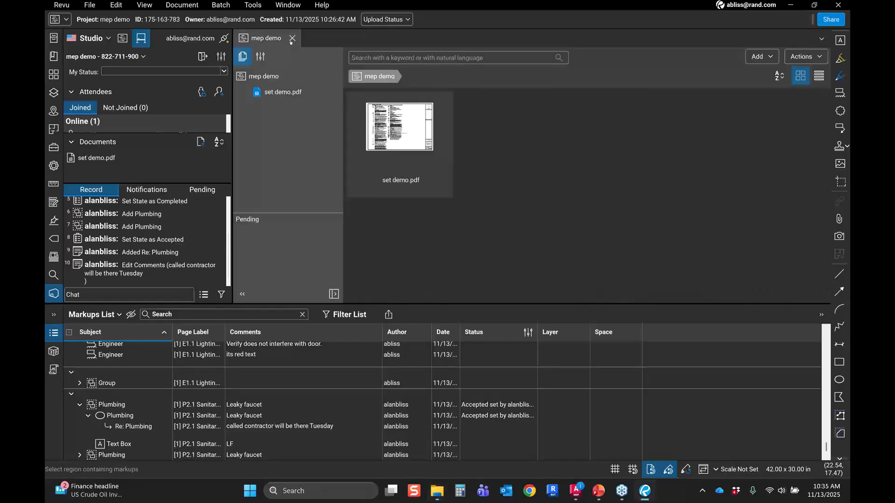
pyautogui.click(292, 39)
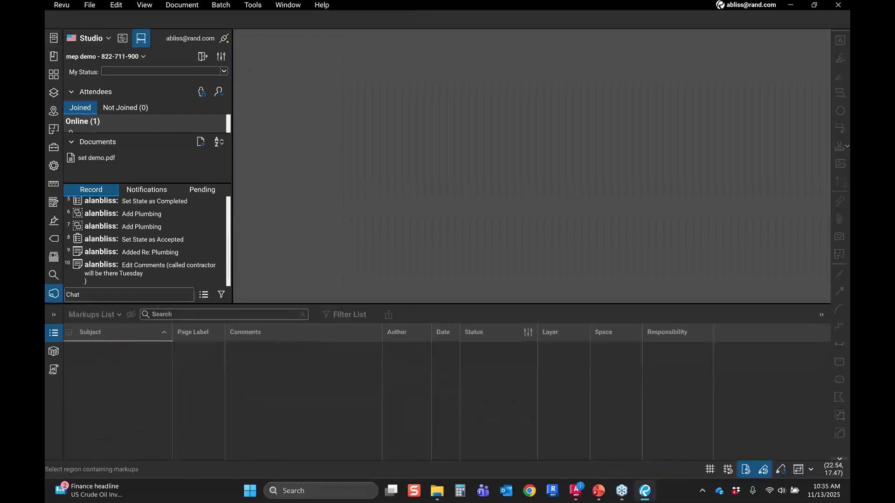
pyautogui.moveTo(547, 0); pyautogui.dragTo(548, 31)
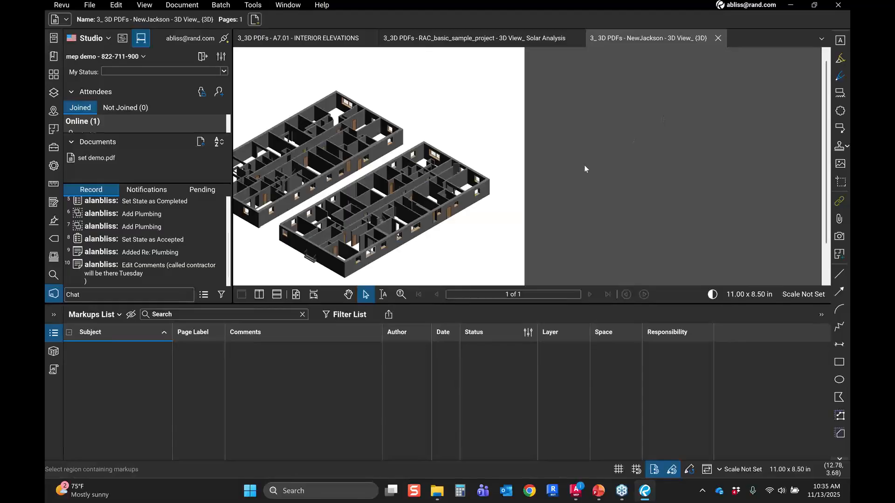
# Step: Activate the 3D model on the NewJackson 3D View page and orbit it, hiding the markups list
pyautogui.scroll(-1, 585, 168)
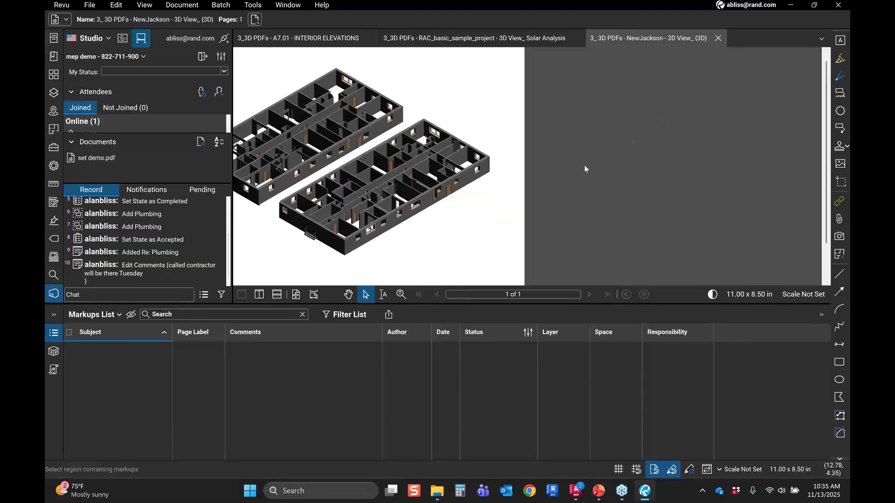
pyautogui.scroll(-1, 582, 165)
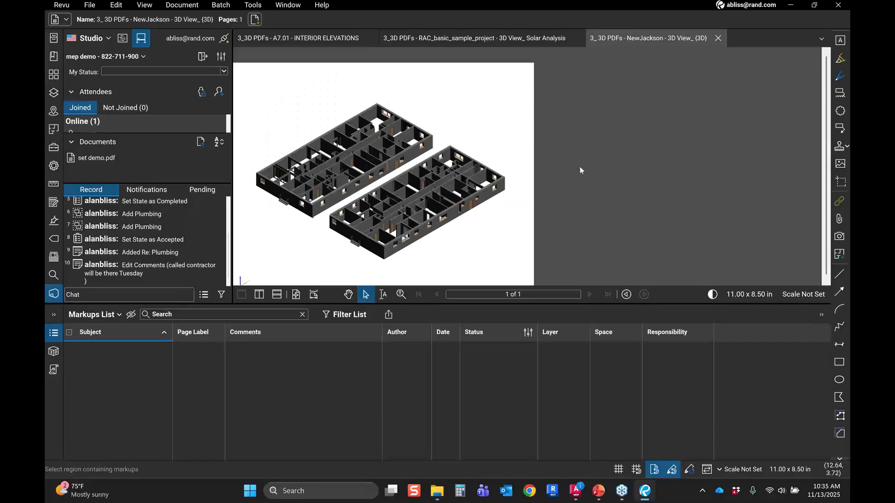
pyautogui.click(514, 175)
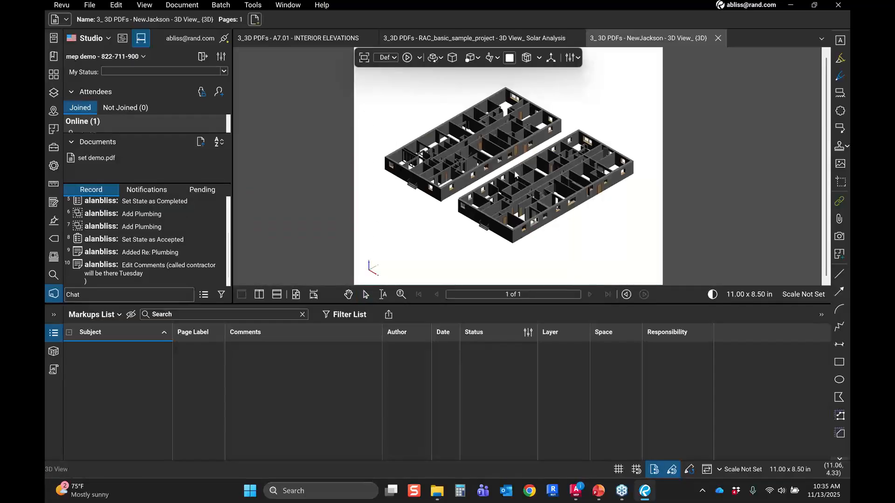
pyautogui.moveTo(515, 175); pyautogui.dragTo(405, 203)
pyautogui.press('v')
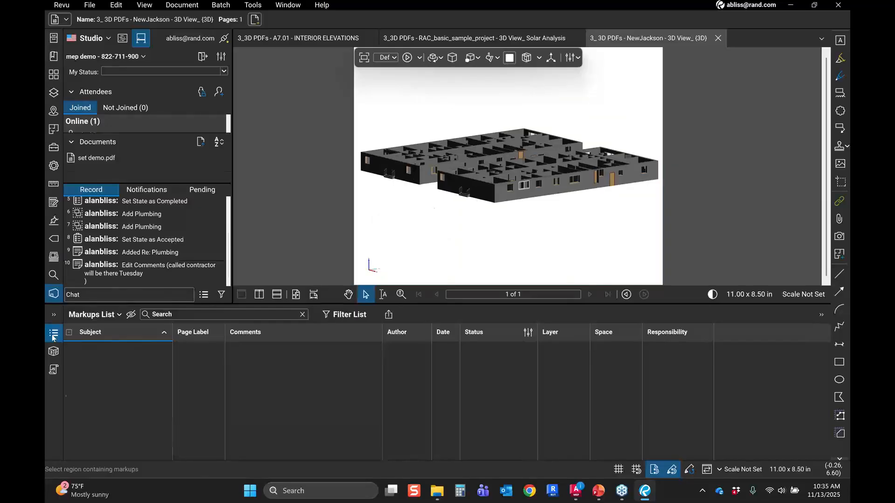
pyautogui.click(53, 334)
pyautogui.moveTo(433, 207); pyautogui.dragTo(380, 127)
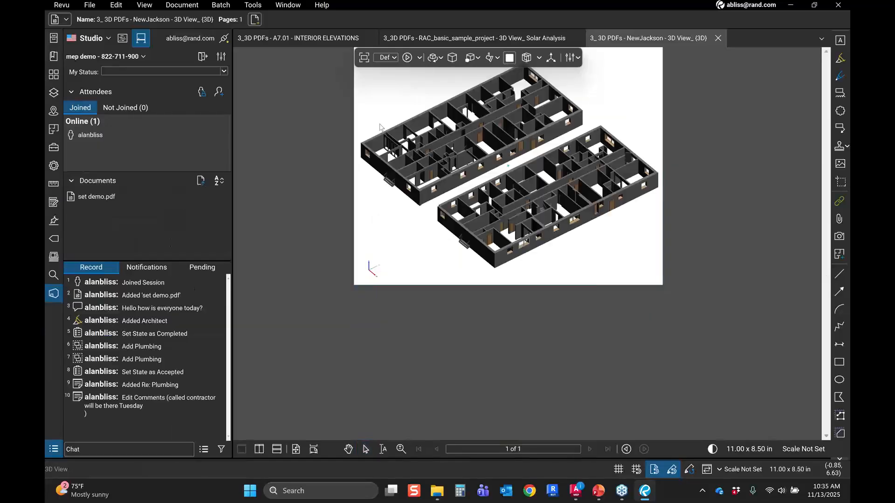
pyautogui.press('v')
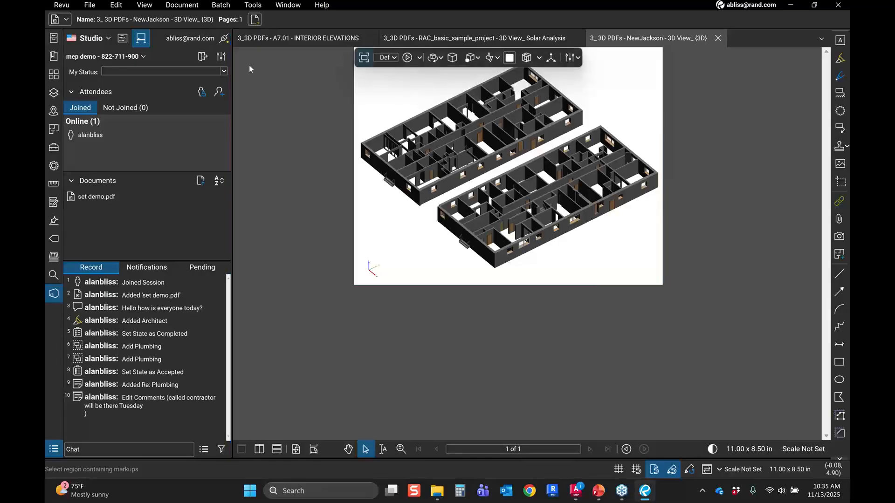
# Step: Place an Electrical Issues EW markup on an interior wall of the 3D building model
pyautogui.click(54, 148)
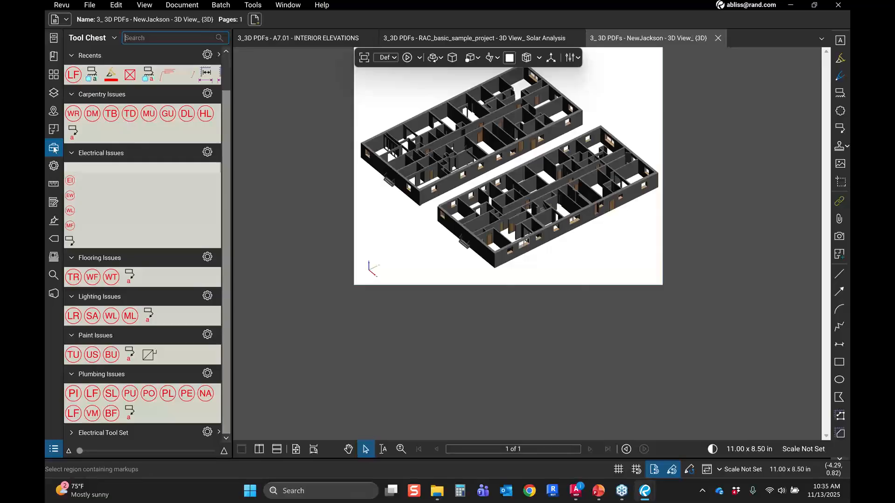
pyautogui.scroll(3, 554, 210)
pyautogui.scroll(3, 552, 208)
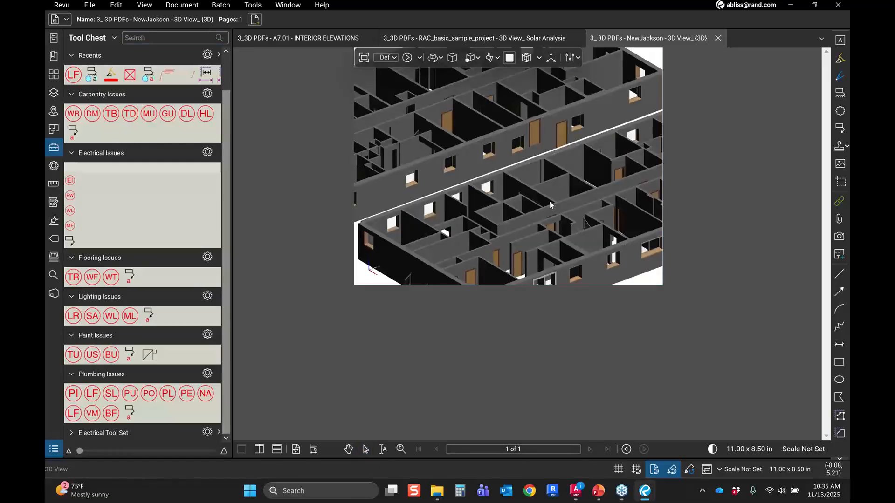
pyautogui.moveTo(462, 225); pyautogui.dragTo(432, 205)
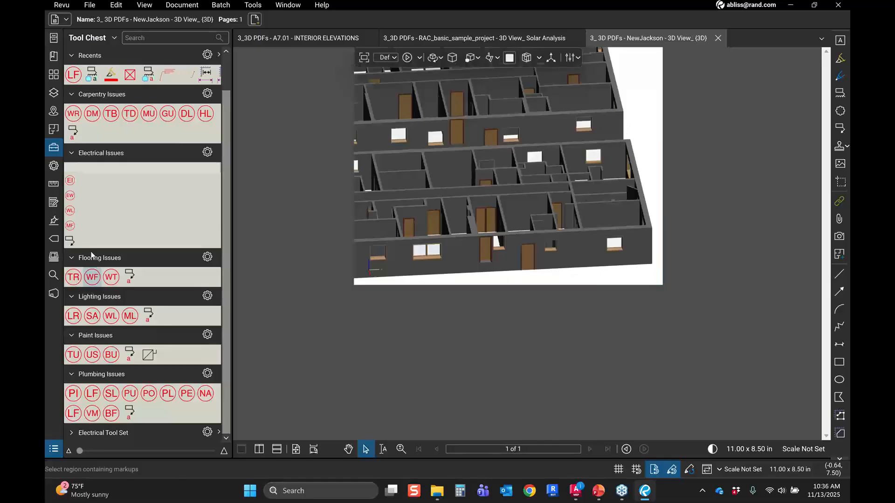
pyautogui.scroll(1, 91, 255)
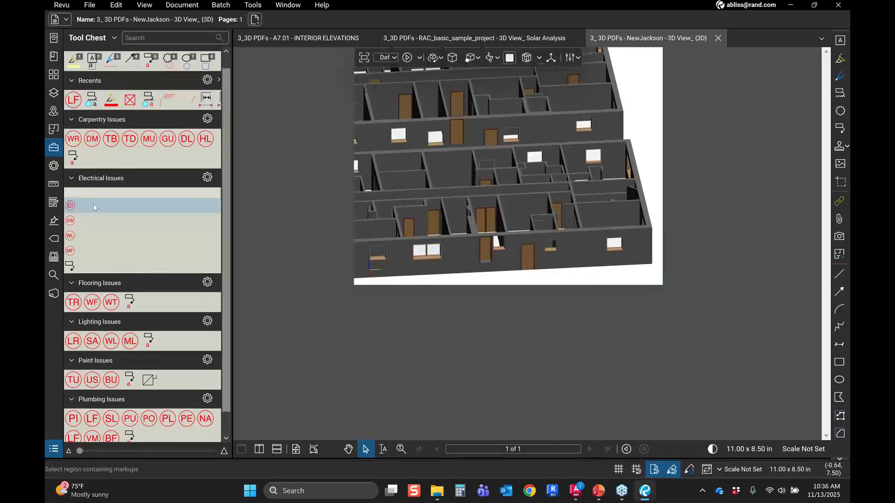
pyautogui.click(80, 221)
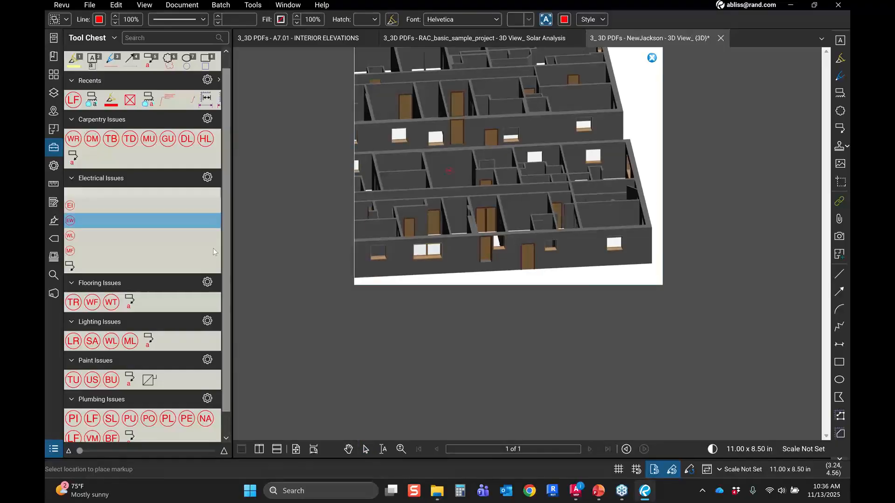
pyautogui.click(449, 170)
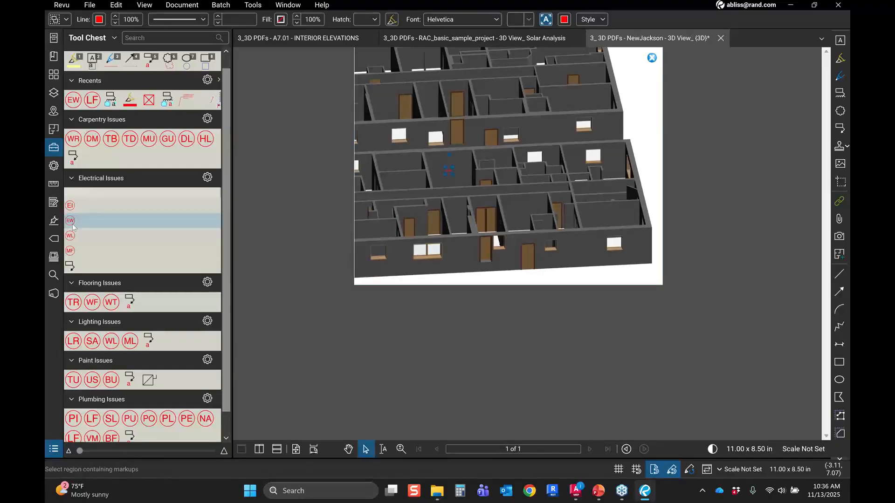
# Step: Place a second EW Exposed Wires markup on another interior wall of the 3D building model
pyautogui.click(73, 222)
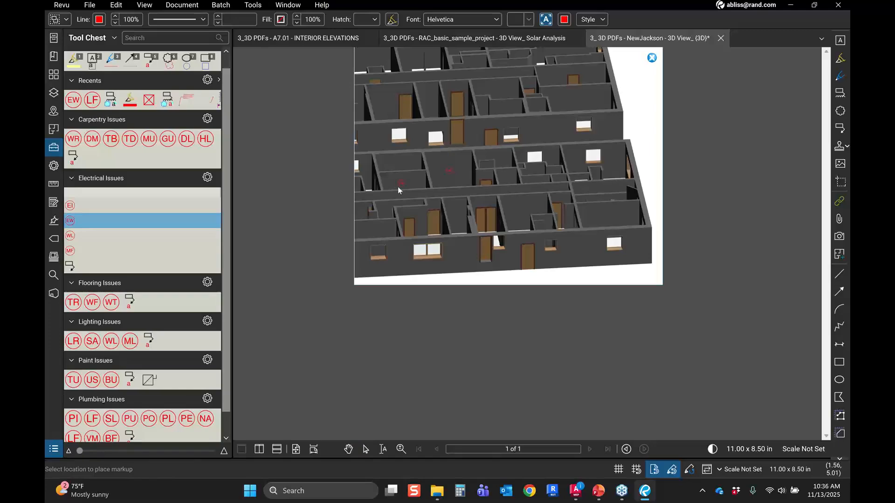
pyautogui.click(400, 183)
pyautogui.scroll(-1, 118, 297)
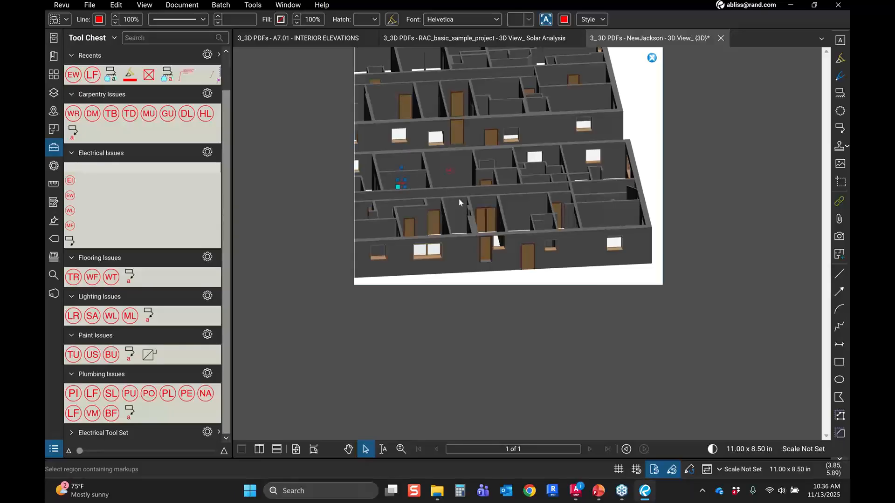
pyautogui.click(501, 351)
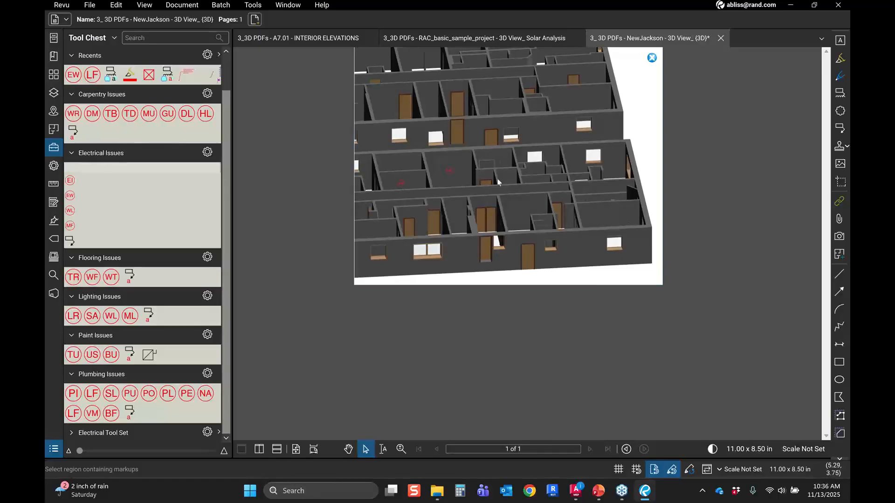
# Step: Switch to the A7.01 Interior Elevations sheet, orbit its 3D view into the kitchen, and place a TU Touch Up markup on the island
pyautogui.click(483, 39)
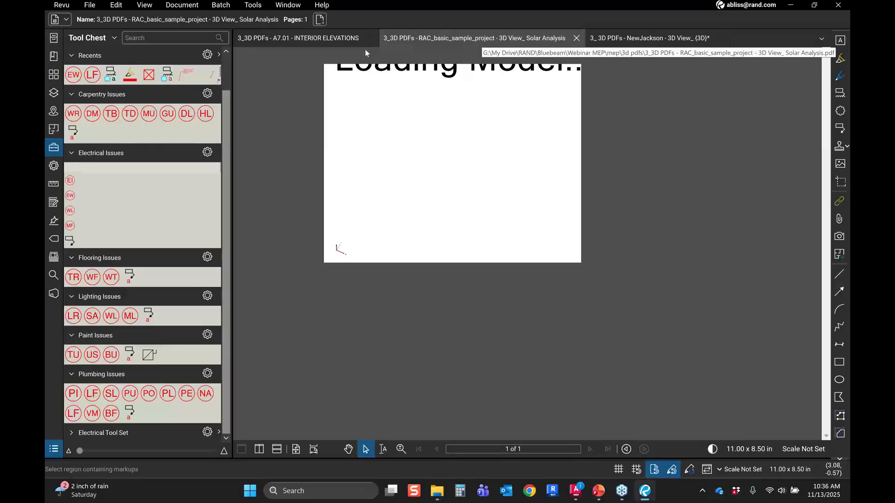
pyautogui.click(329, 40)
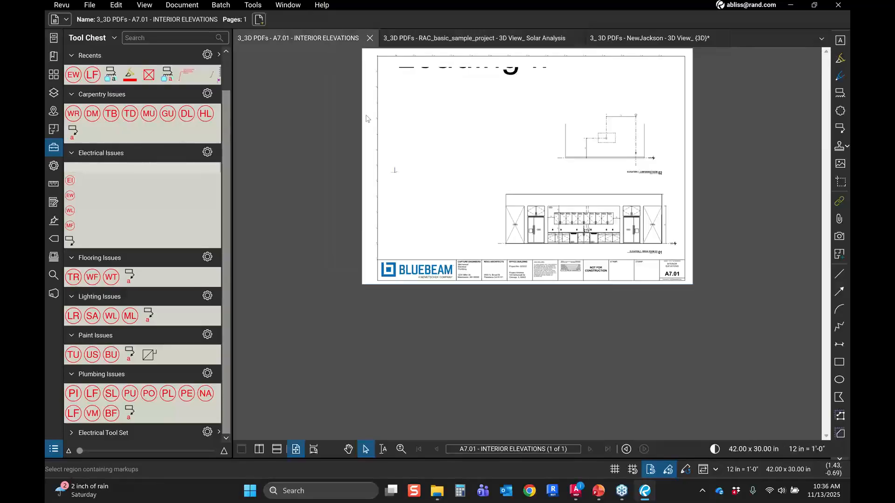
pyautogui.click(665, 42)
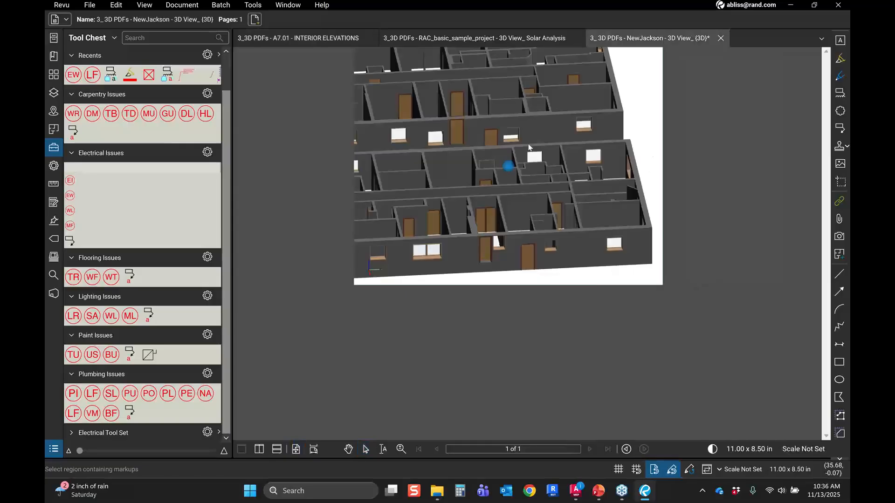
pyautogui.click(308, 41)
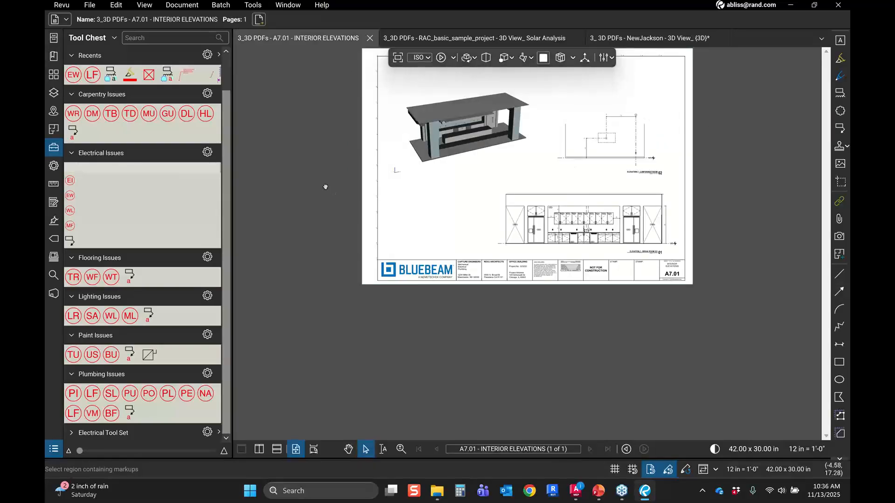
pyautogui.moveTo(325, 202); pyautogui.dragTo(323, 229)
pyautogui.moveTo(447, 178)
pyautogui.mouseDown()
pyautogui.moveTo(437, 162)
pyautogui.moveTo(431, 176)
pyautogui.mouseUp()
pyautogui.click(655, 362)
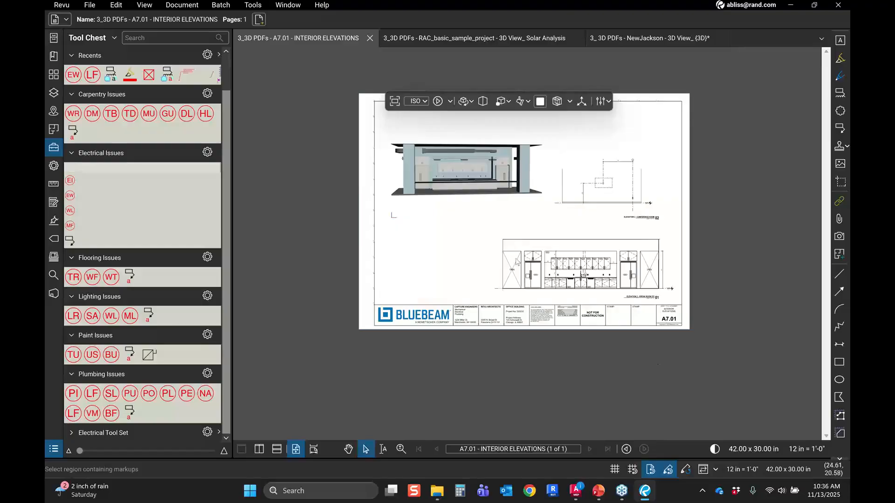
pyautogui.click(489, 211)
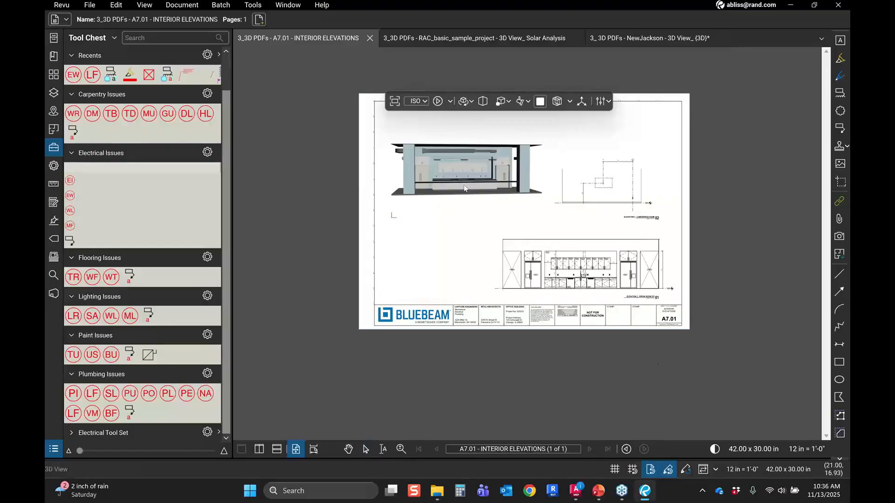
pyautogui.moveTo(489, 211); pyautogui.dragTo(504, 191)
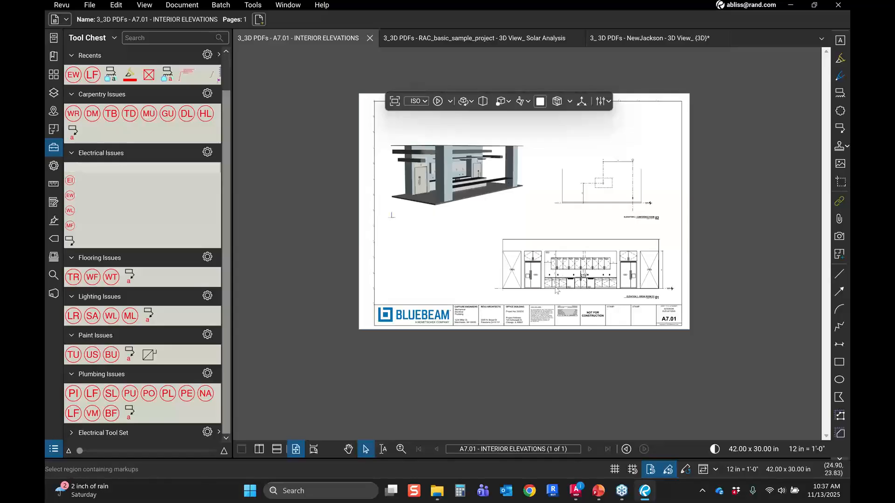
pyautogui.moveTo(471, 189); pyautogui.dragTo(458, 206)
pyautogui.scroll(5, 472, 197)
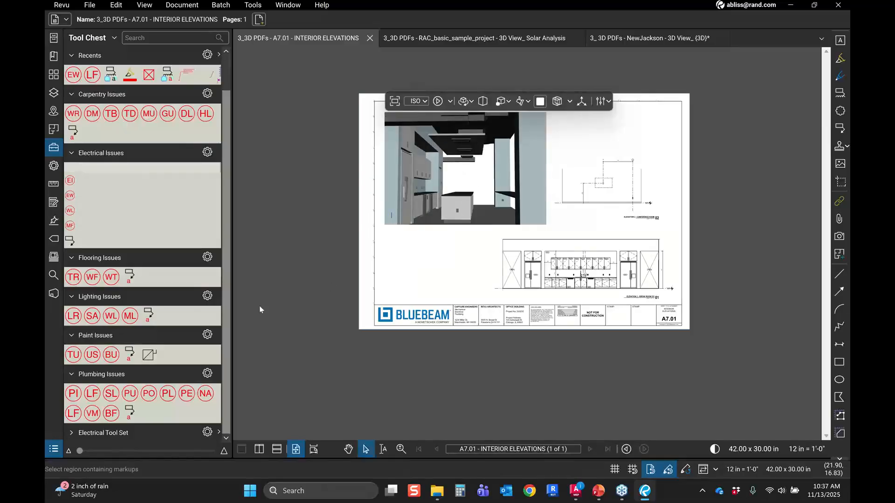
pyautogui.click(74, 354)
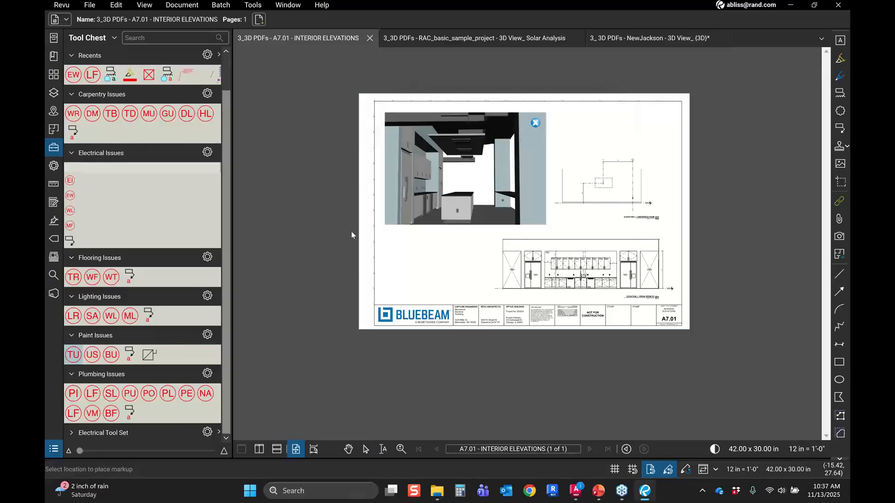
pyautogui.click(455, 211)
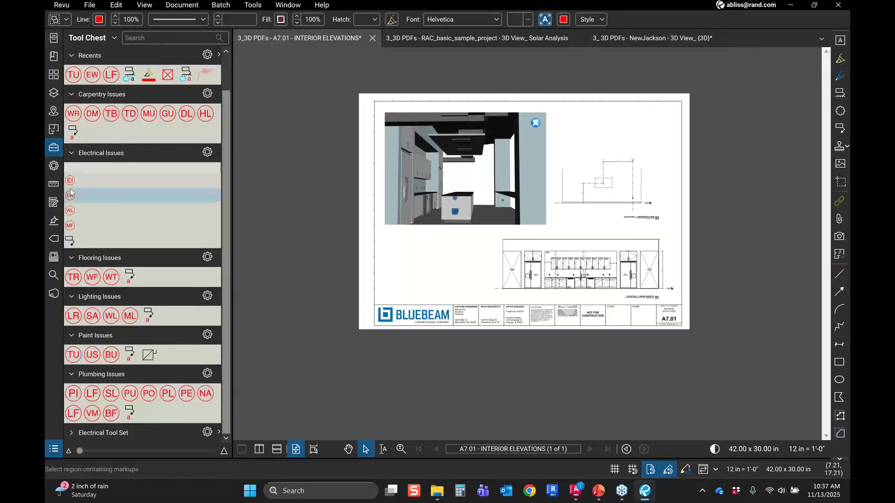
# Step: Place MF Missing Faceplate and EW Exposed Wires markups beside the Touch Up markup on the kitchen island
pyautogui.click(70, 226)
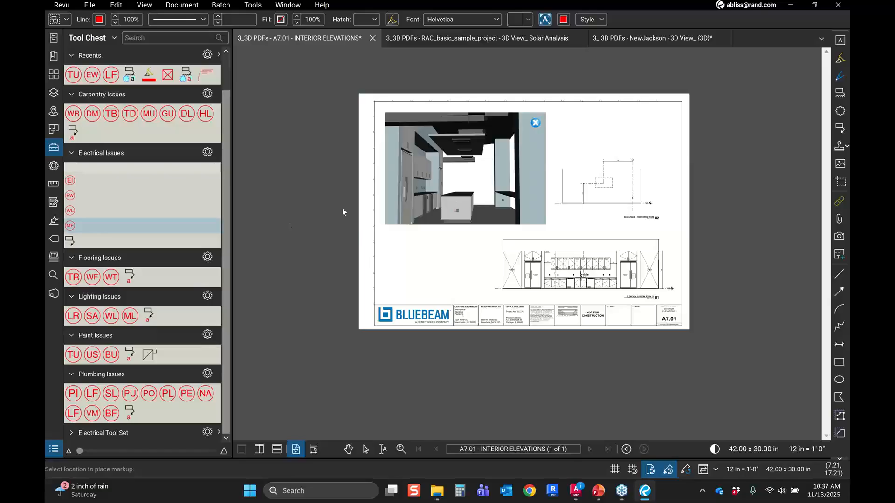
pyautogui.click(455, 210)
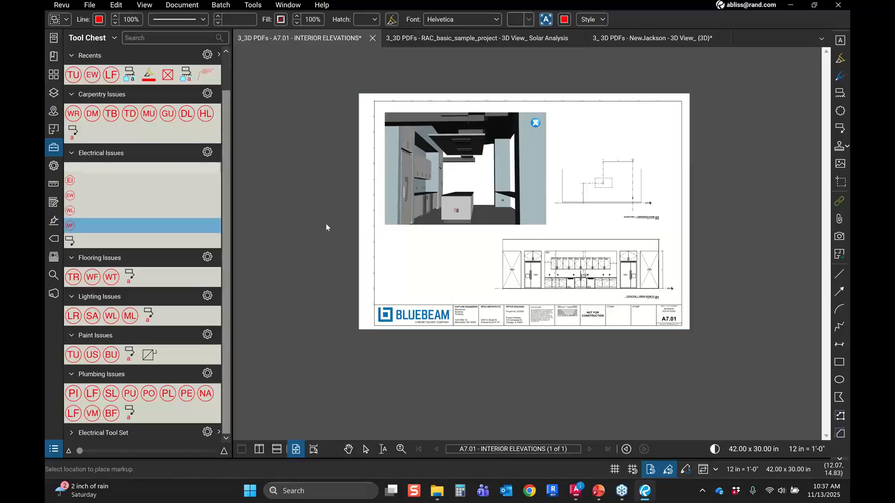
pyautogui.click(72, 198)
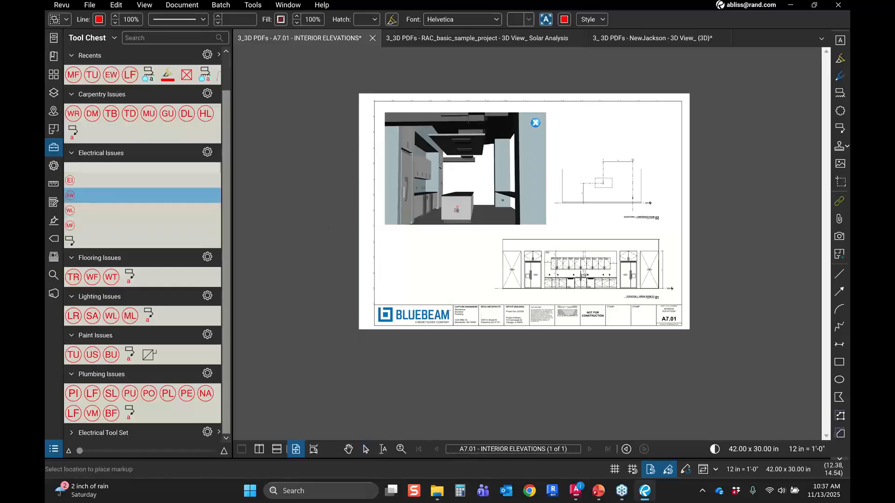
pyautogui.click(459, 212)
pyautogui.click(454, 218)
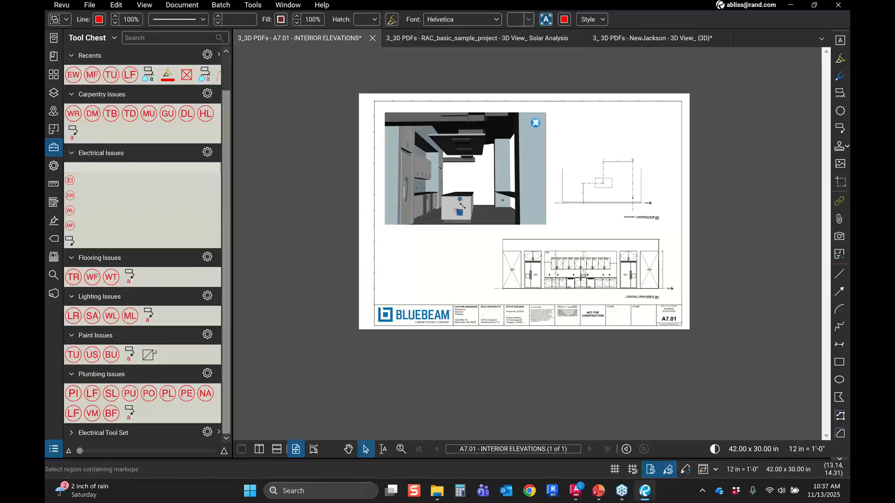
pyautogui.click(438, 220)
# Step: Zoom closer and add EI, EW and TU markups on the island's face
pyautogui.scroll(5, 438, 200)
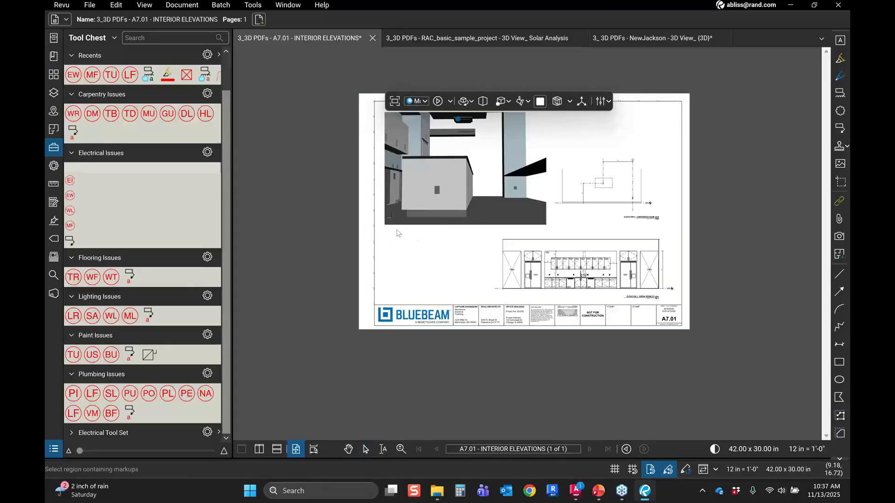
pyautogui.click(70, 180)
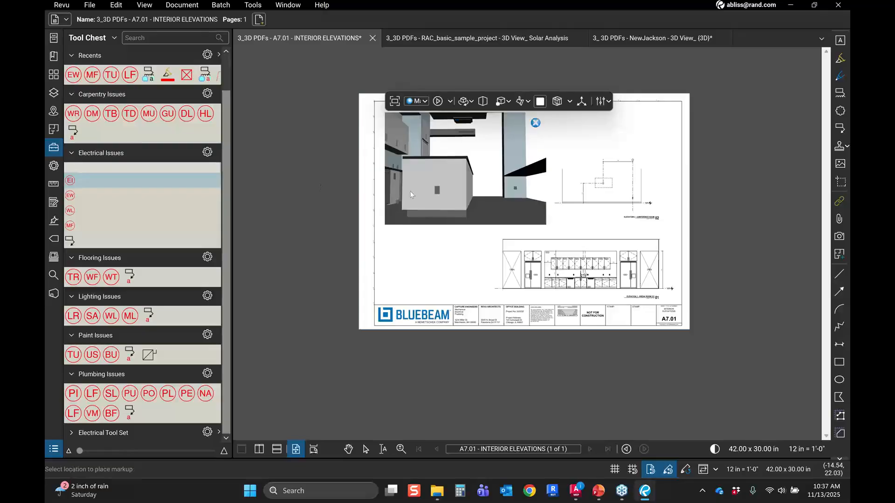
pyautogui.click(433, 195)
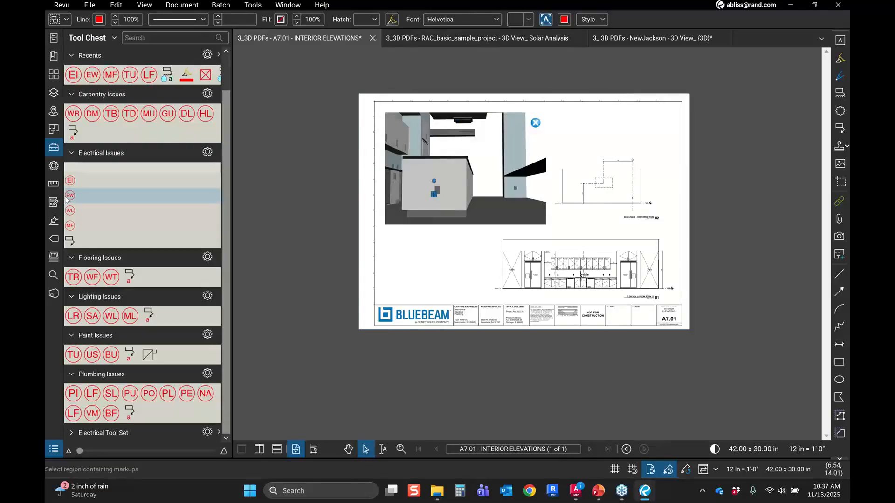
pyautogui.click(69, 196)
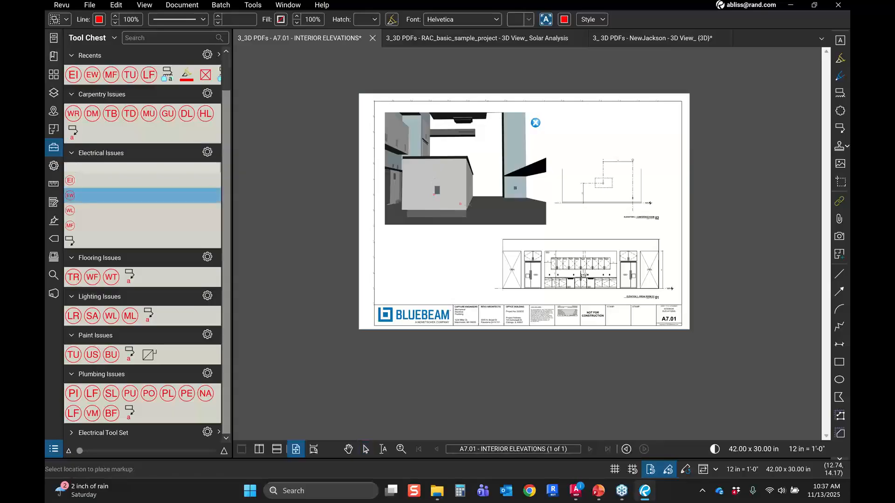
pyautogui.click(441, 197)
pyautogui.click(73, 354)
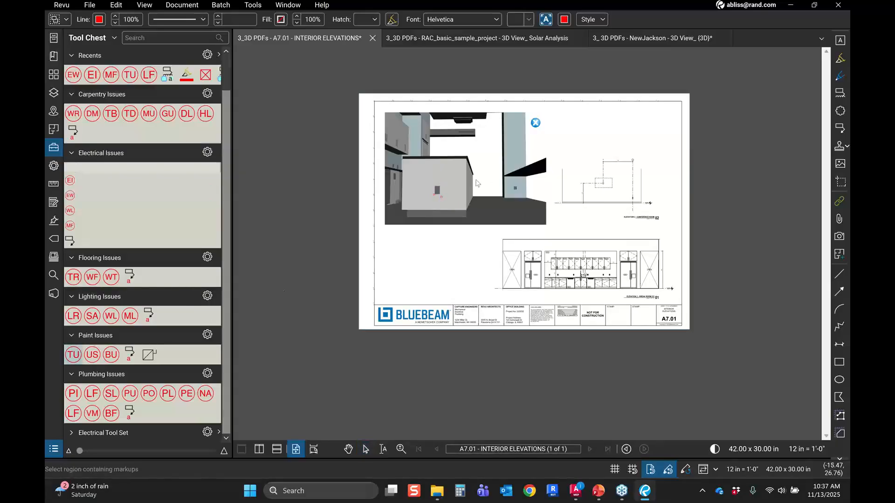
pyautogui.click(442, 183)
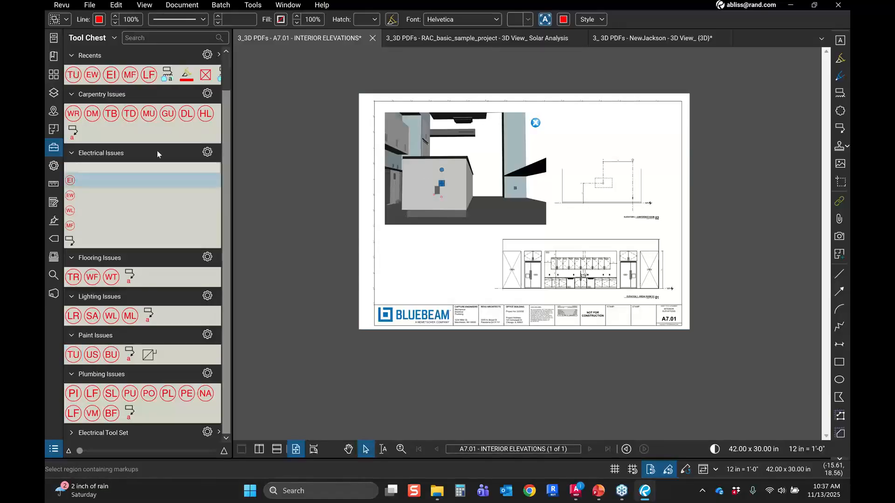
# Step: Add a callout pointing at the island with the text "hole to big needs drywall help too"
pyautogui.click(70, 240)
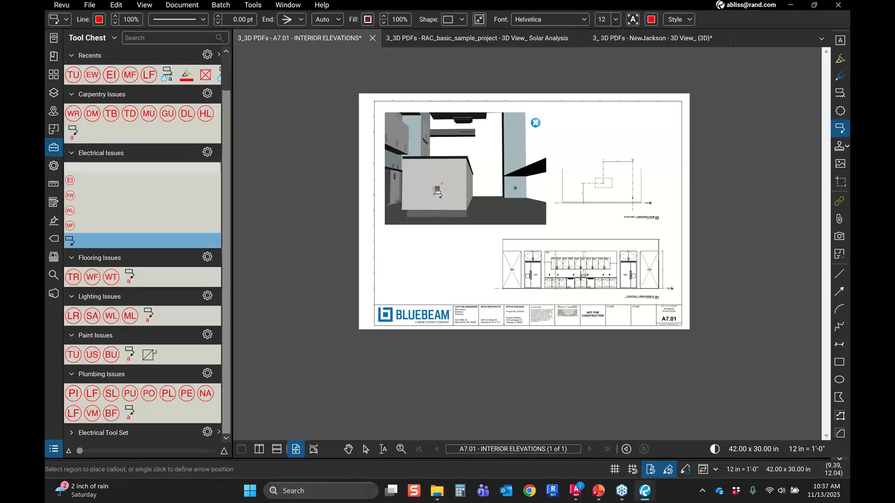
pyautogui.click(438, 192)
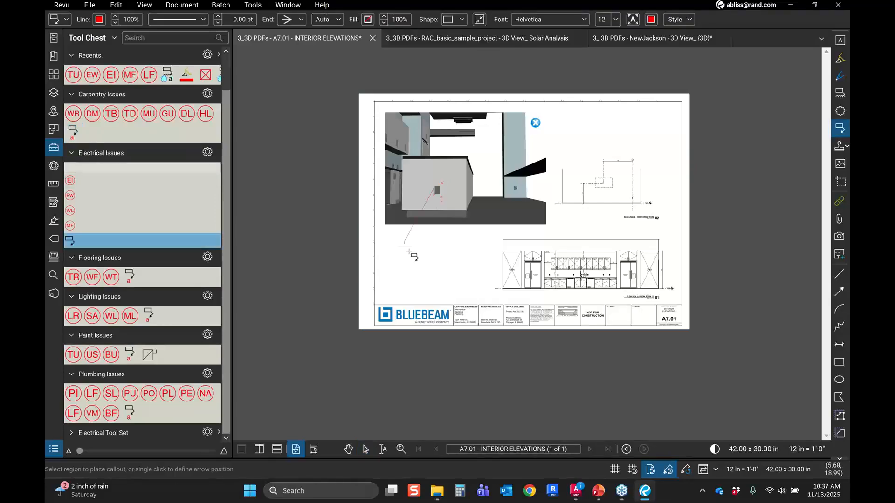
pyautogui.click(461, 301)
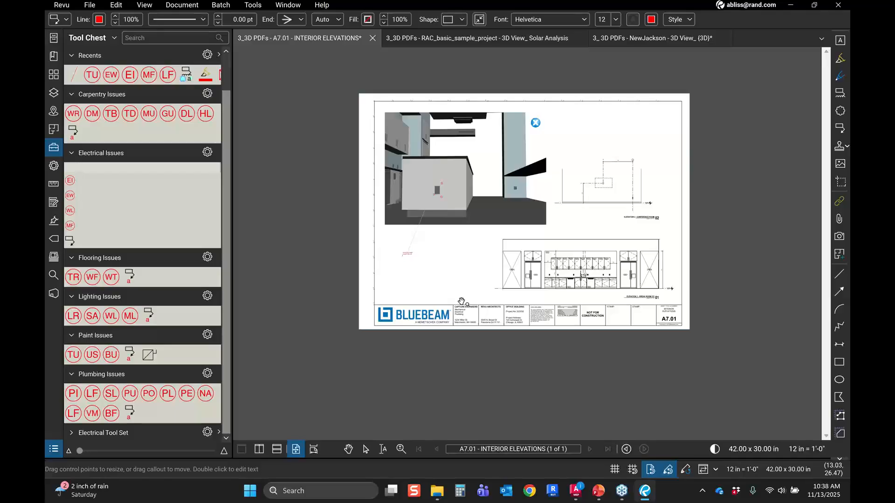
pyautogui.press('Escape')
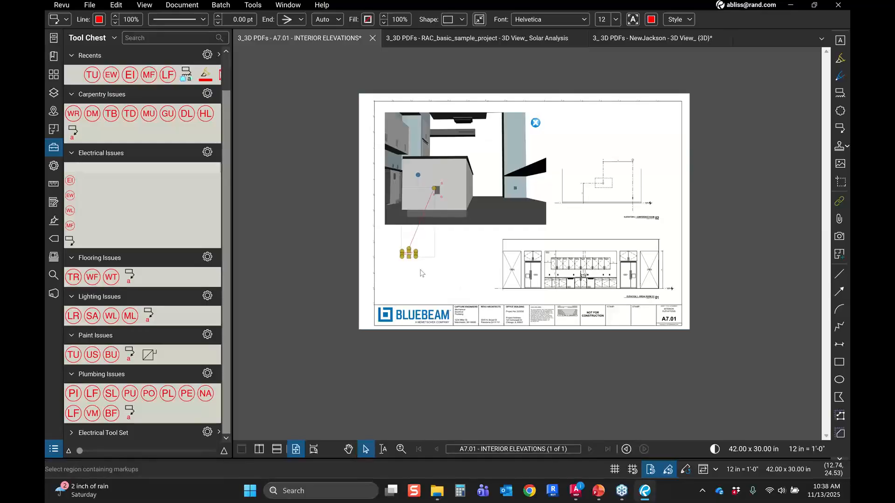
# Step: Open the markups list and select its Touch Up, callout and Exposed Wires entries to locate them in the 3D view
pyautogui.scroll(3, 422, 273)
pyautogui.click(492, 204)
pyautogui.scroll(3, 492, 204)
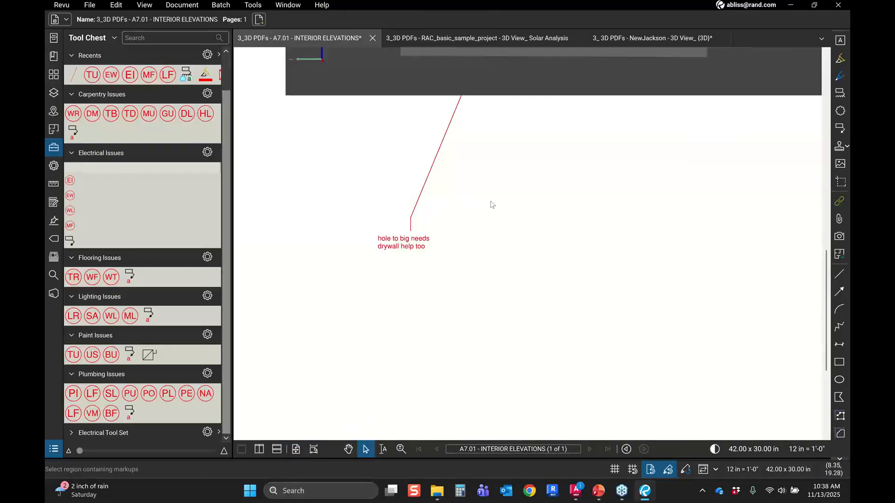
pyautogui.scroll(-2, 493, 204)
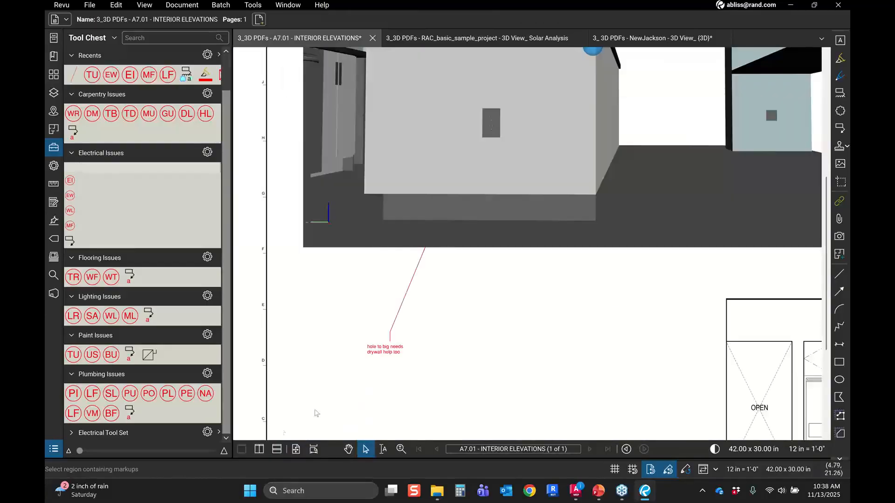
pyautogui.click(61, 453)
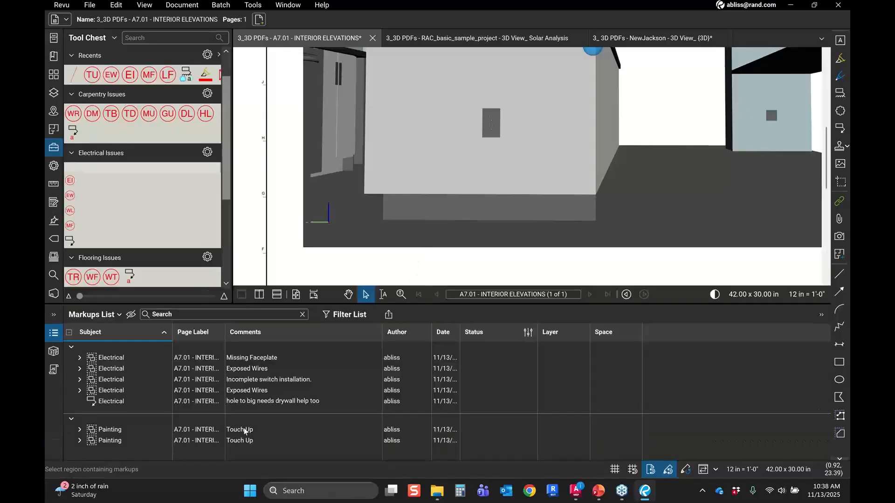
pyautogui.click(244, 431)
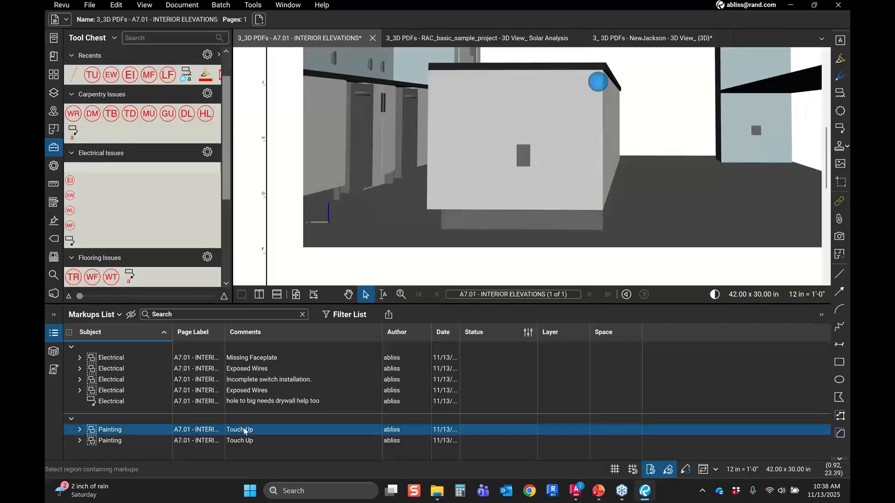
pyautogui.click(254, 404)
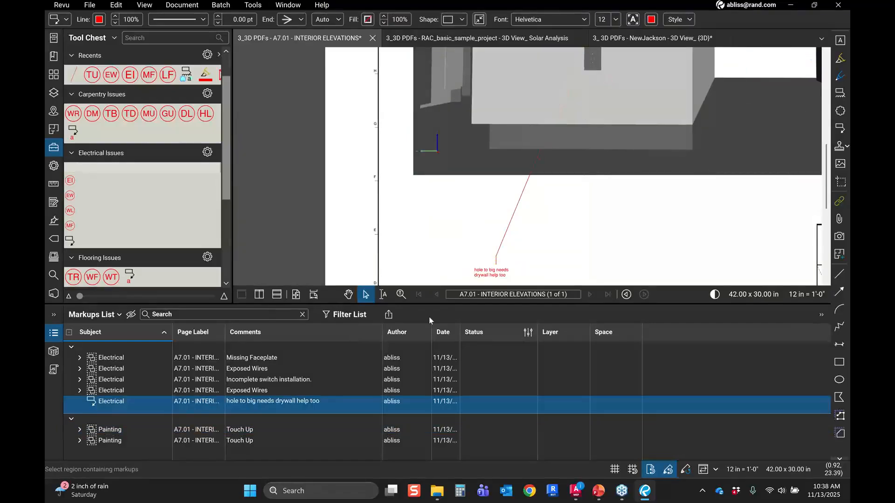
pyautogui.press('Up')
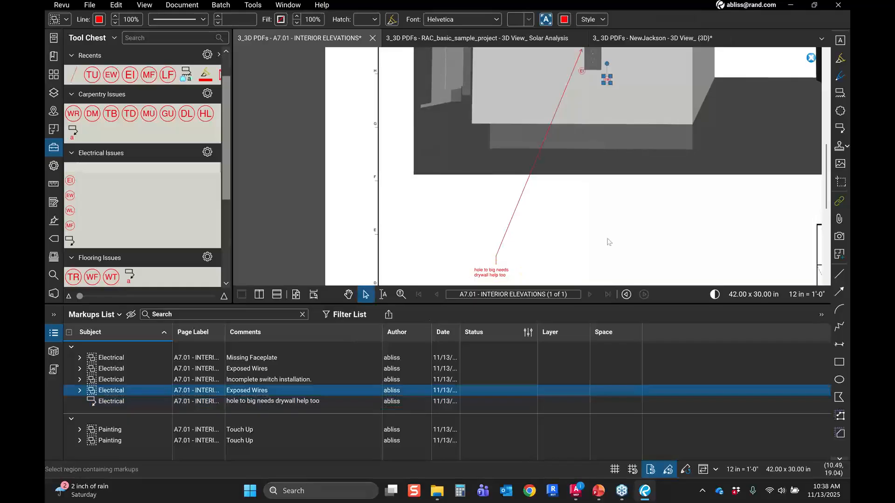
pyautogui.press('Escape')
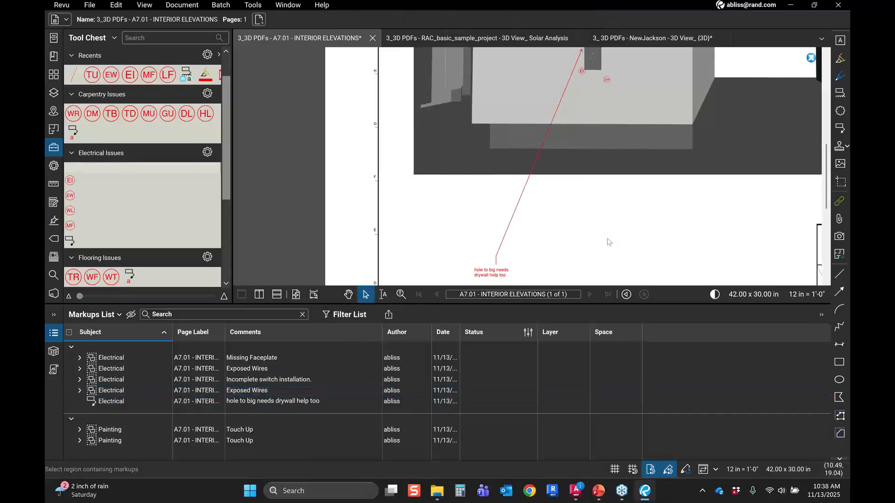
pyautogui.scroll(-2, 607, 238)
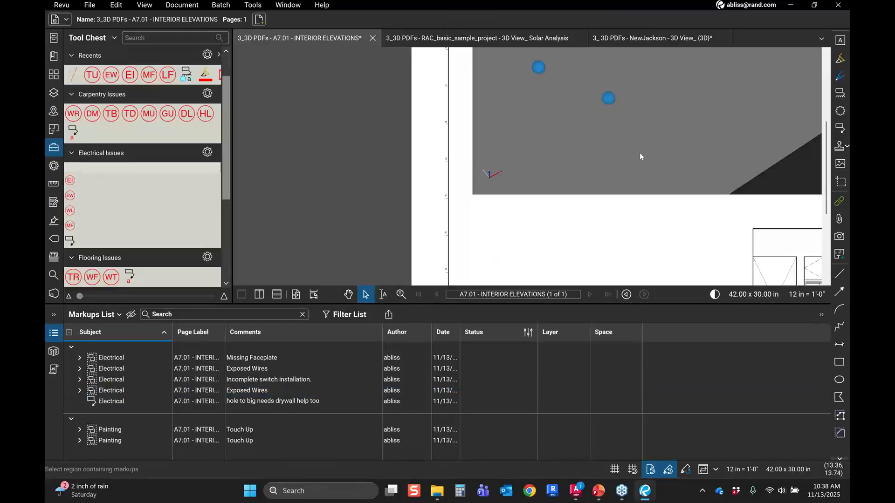
# Step: Select the Missing Faceplate entry in the markups list to locate it on the interior elevation's 3D view
pyautogui.scroll(-8, 639, 152)
pyautogui.scroll(4, 644, 147)
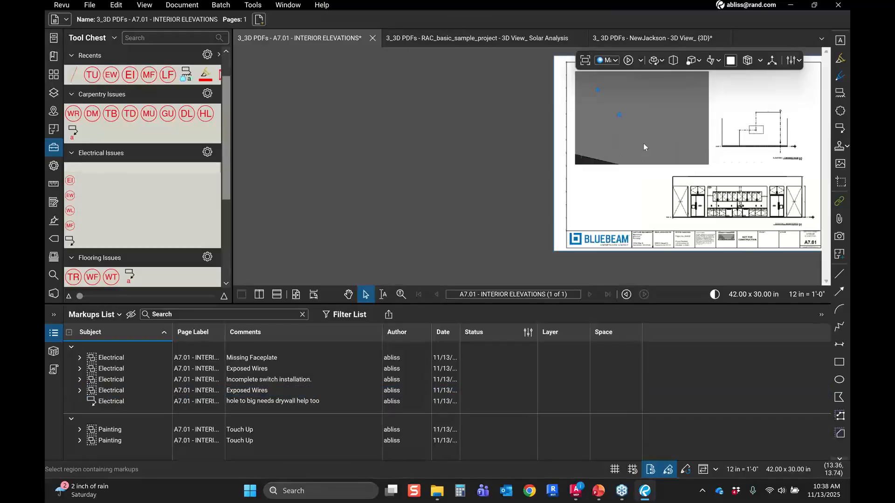
pyautogui.moveTo(649, 160); pyautogui.dragTo(679, 152)
pyautogui.scroll(-2, 678, 152)
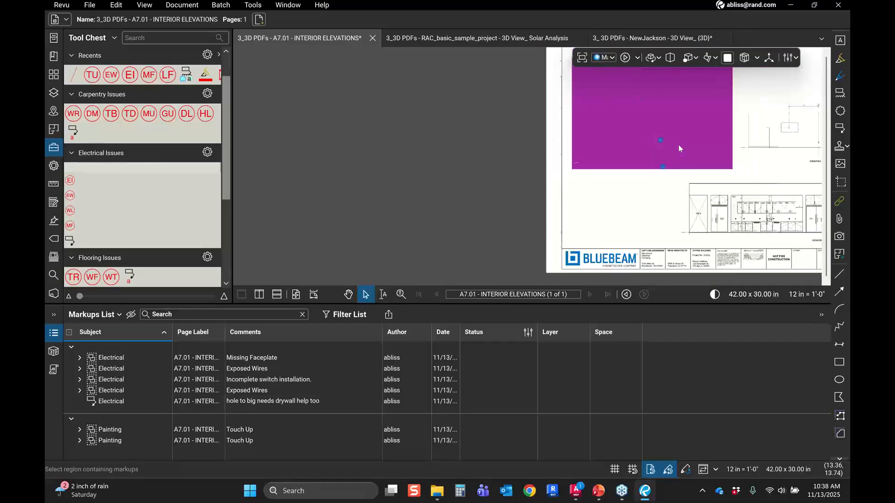
pyautogui.click(247, 360)
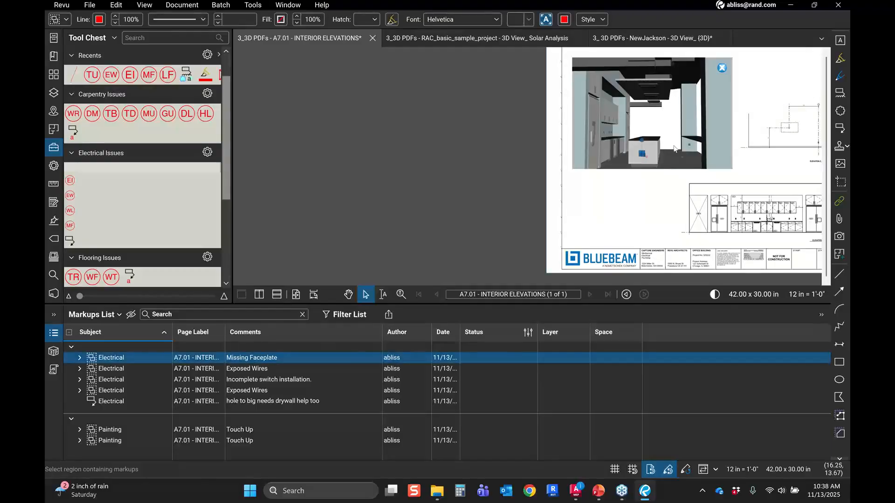
pyautogui.click(662, 168)
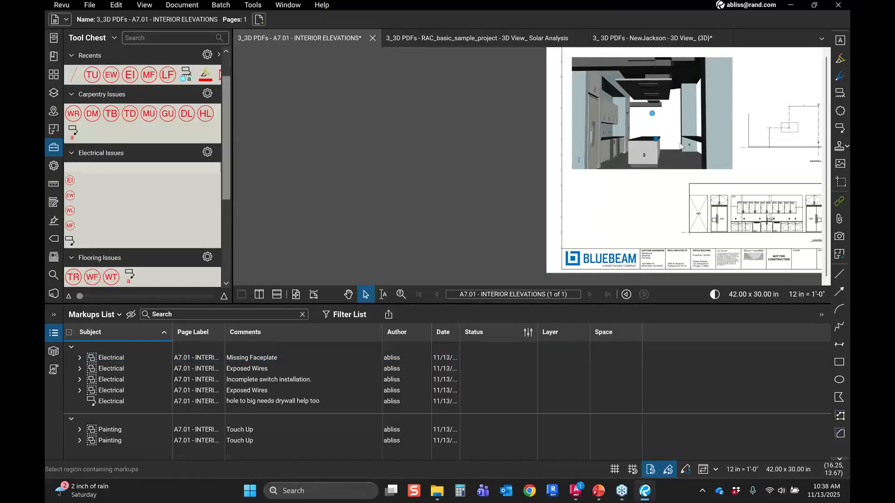
pyautogui.click(653, 142)
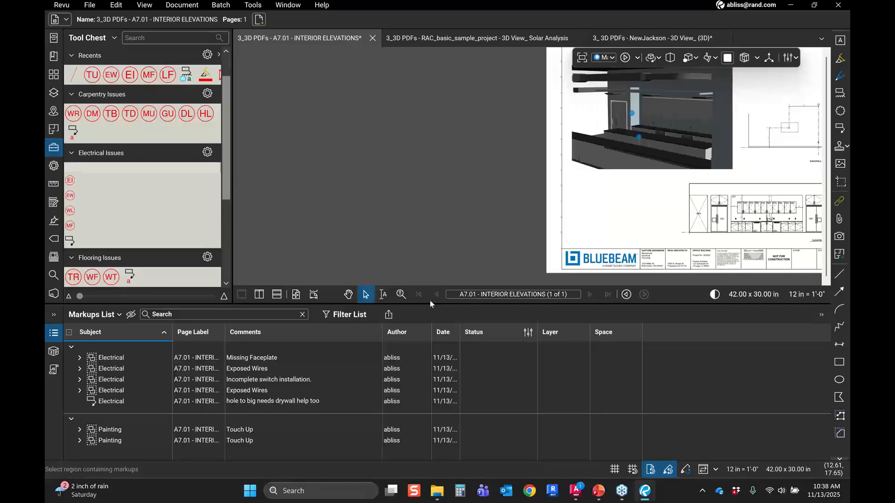
# Step: Select each Touch Up entry in the markups list and zoom in to inspect where it sits on the island
pyautogui.click(249, 429)
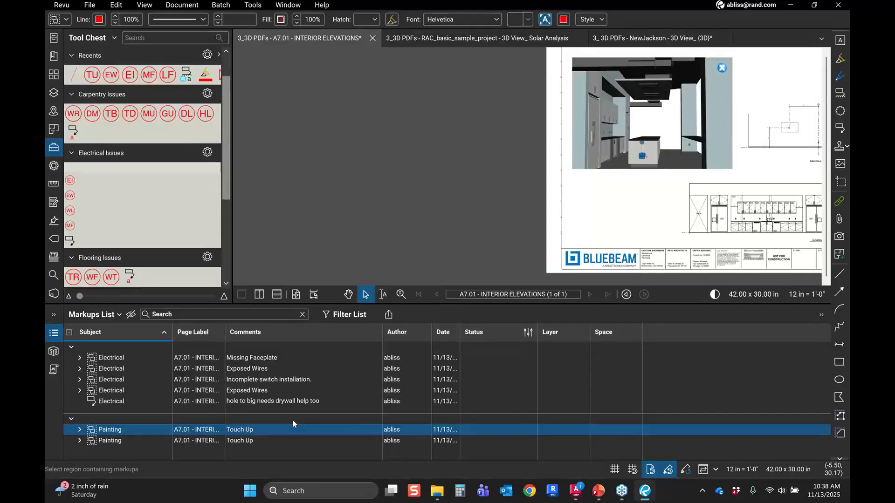
pyautogui.press('ctrl')
pyautogui.press('ctrl')
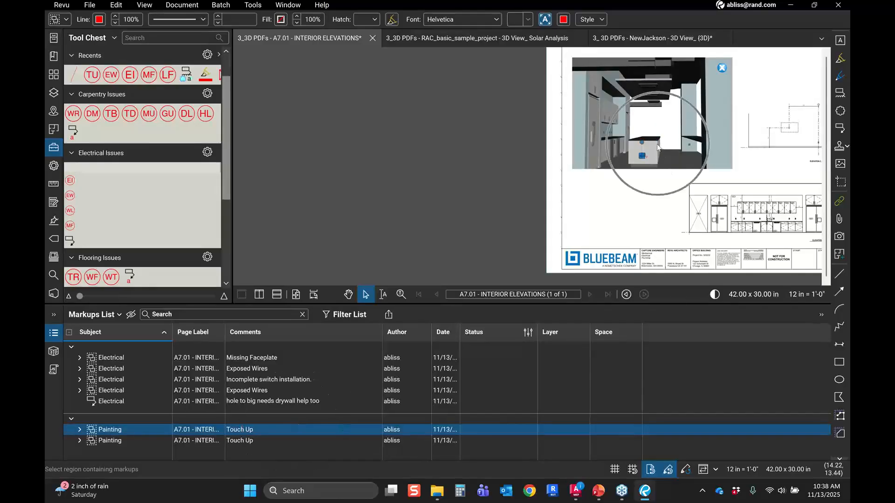
pyautogui.press('ctrl')
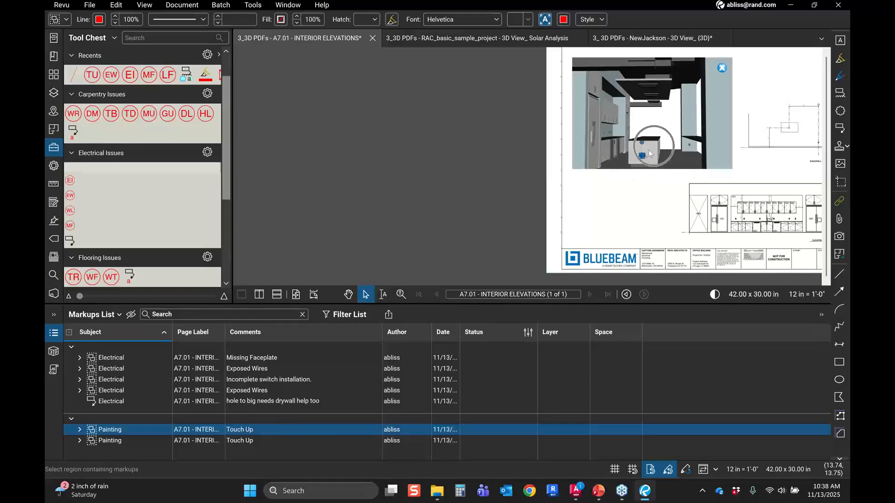
pyautogui.scroll(1, 644, 155)
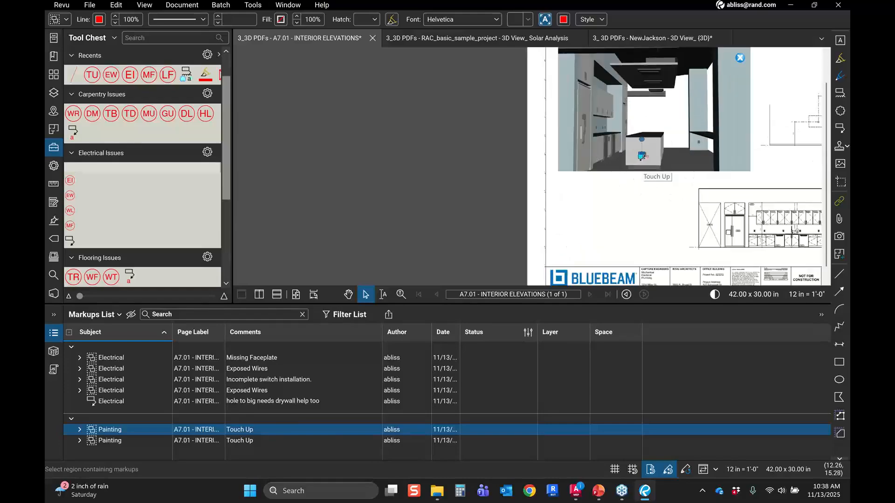
pyautogui.scroll(3, 642, 156)
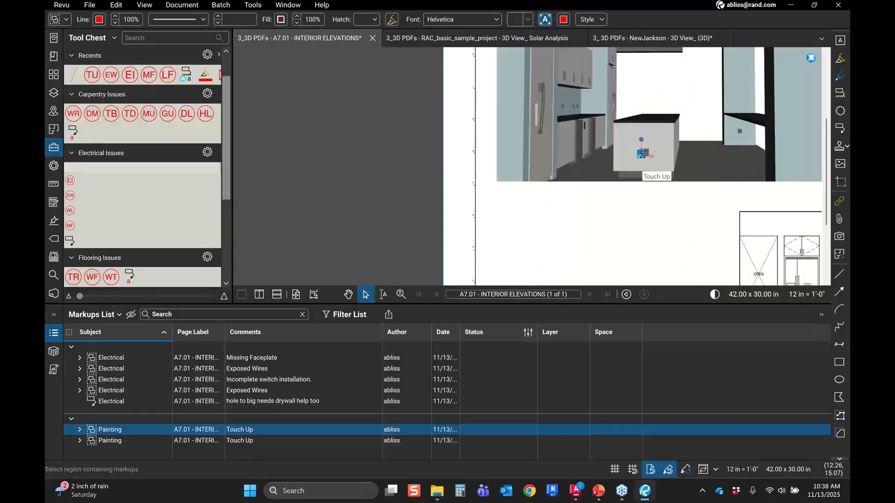
pyautogui.scroll(4, 642, 155)
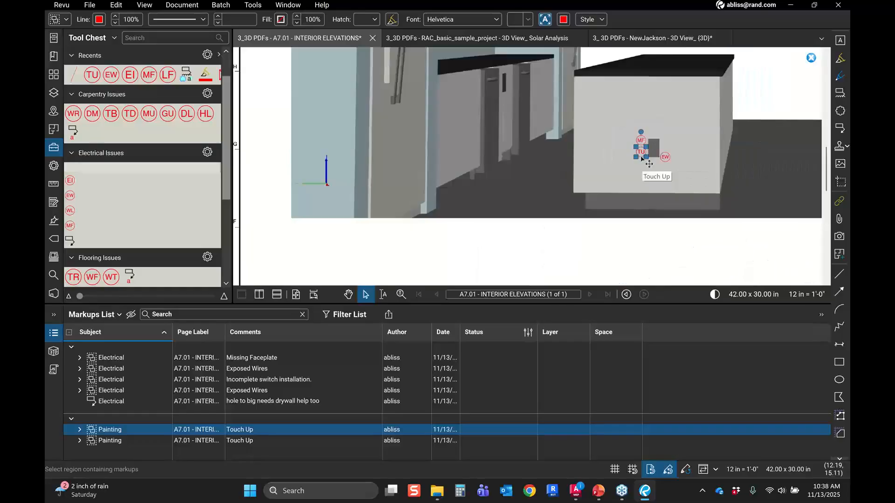
pyautogui.click(245, 444)
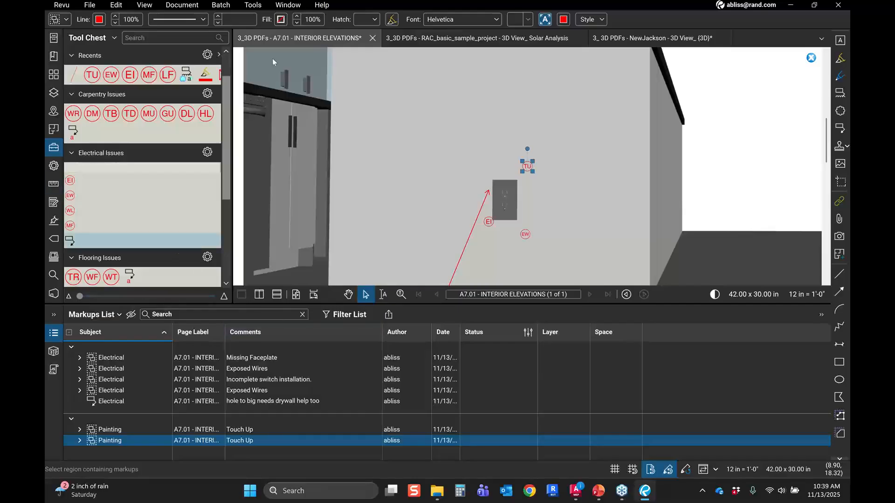
# Step: Switch to the RAC basic sample project Solar Analysis 3D view and orbit around the house model
pyautogui.hotkey('ctrl', 'Tab')
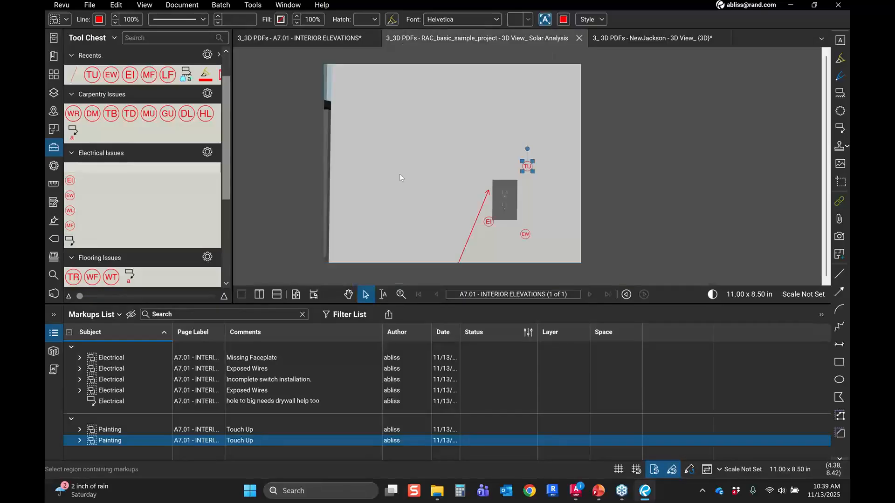
pyautogui.scroll(8, 477, 199)
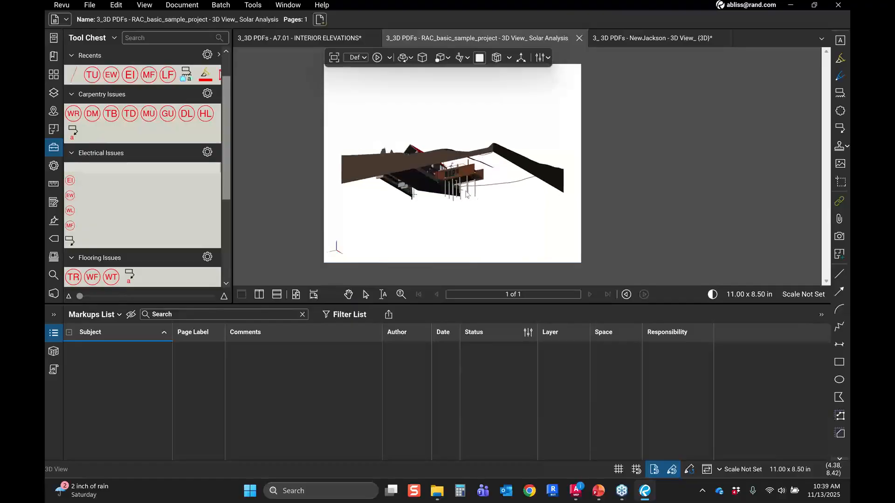
pyautogui.moveTo(472, 185)
pyautogui.mouseDown()
pyautogui.moveTo(479, 159)
pyautogui.moveTo(461, 177)
pyautogui.mouseUp()
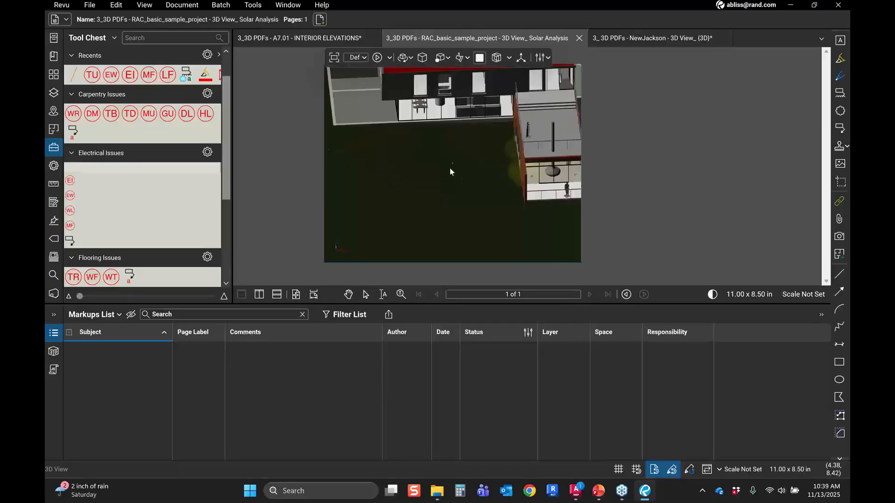
pyautogui.moveTo(464, 185); pyautogui.dragTo(433, 194)
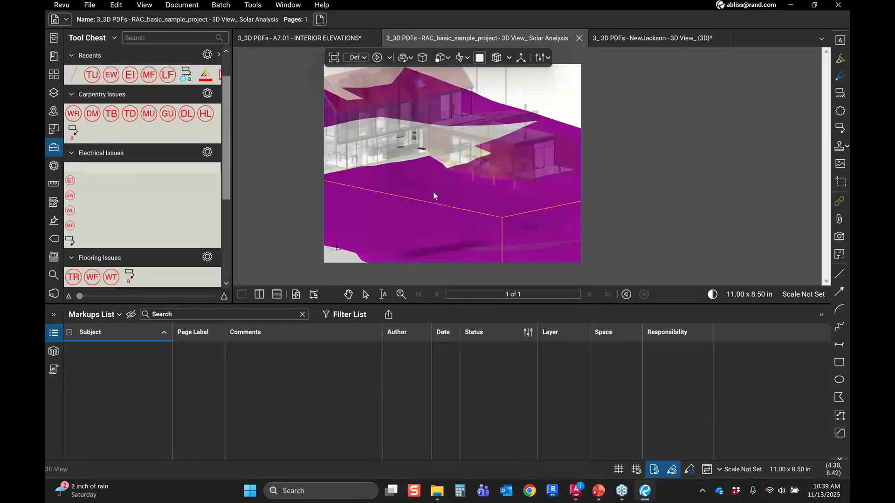
pyautogui.moveTo(430, 184); pyautogui.dragTo(434, 138)
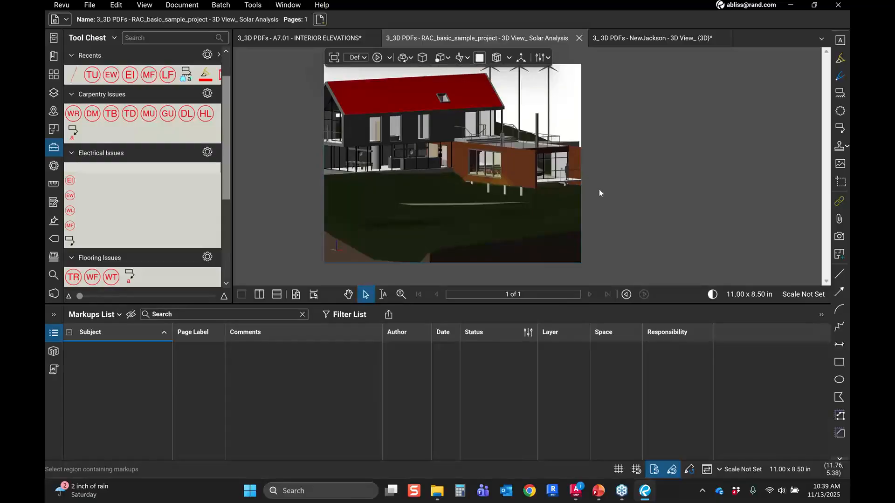
pyautogui.scroll(1, 599, 191)
pyautogui.scroll(1, 599, 191)
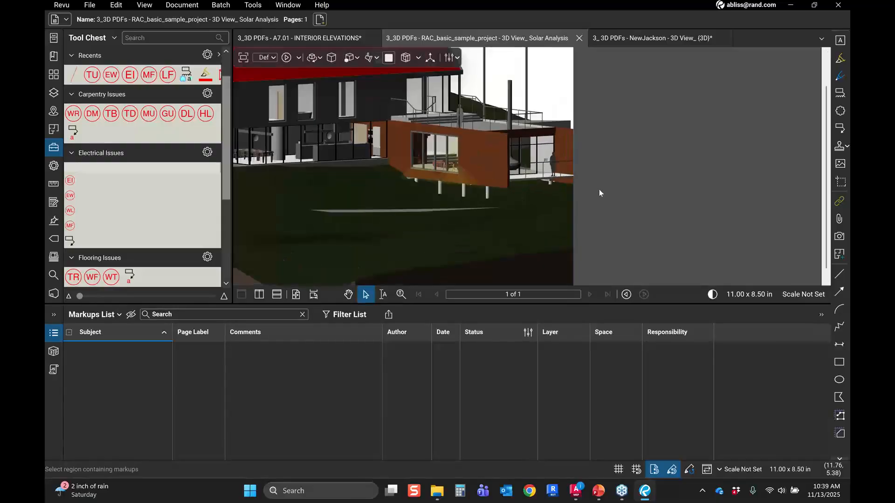
pyautogui.scroll(1, 599, 189)
pyautogui.moveTo(600, 189); pyautogui.dragTo(739, 191)
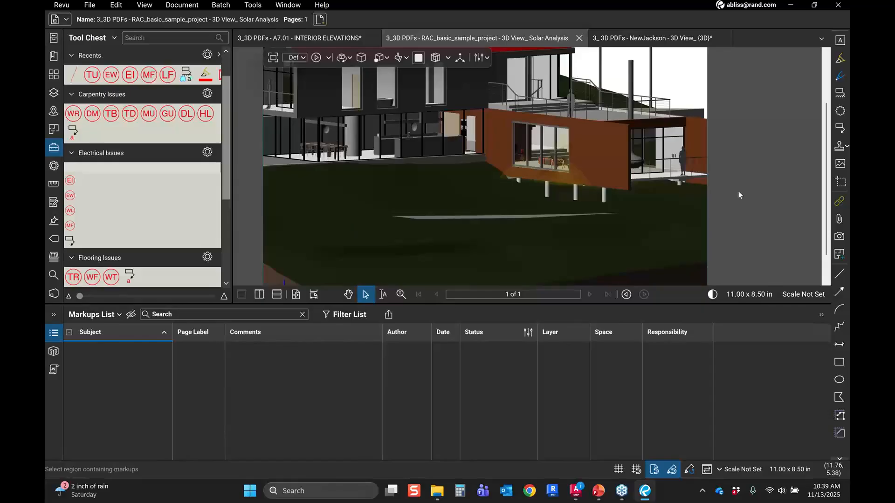
# Step: Search the 3D Model Tree for "sink" and select the first result to zoom to the faucet
pyautogui.click(53, 351)
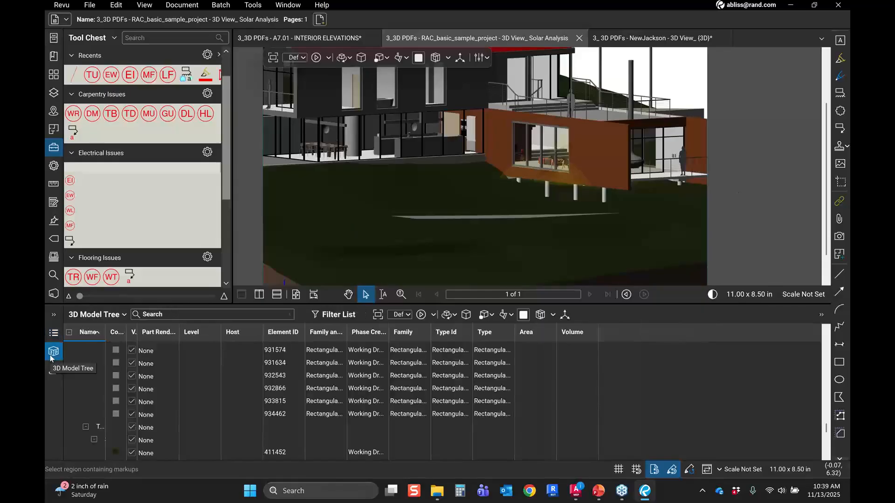
pyautogui.click(185, 315)
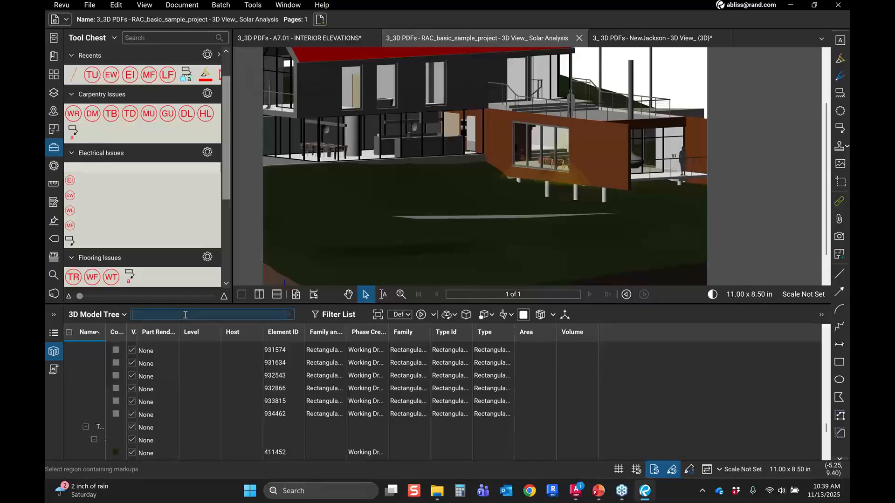
pyautogui.write('sink')
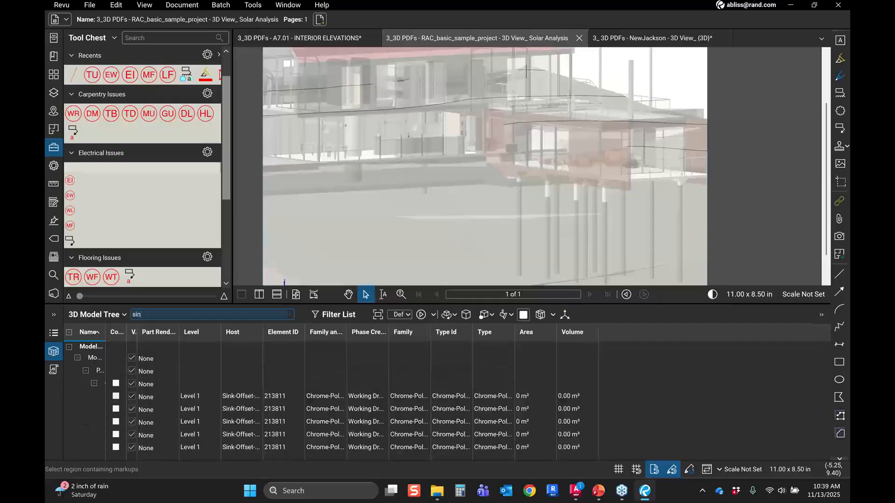
pyautogui.click(195, 397)
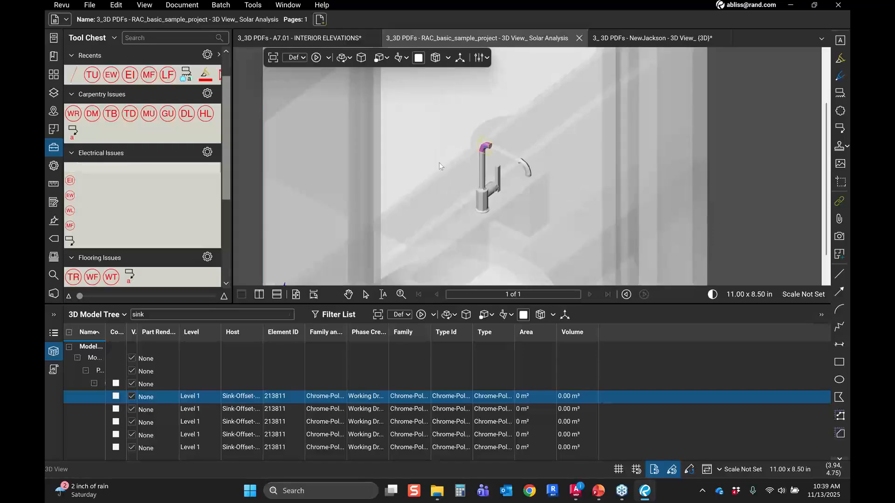
pyautogui.press('v')
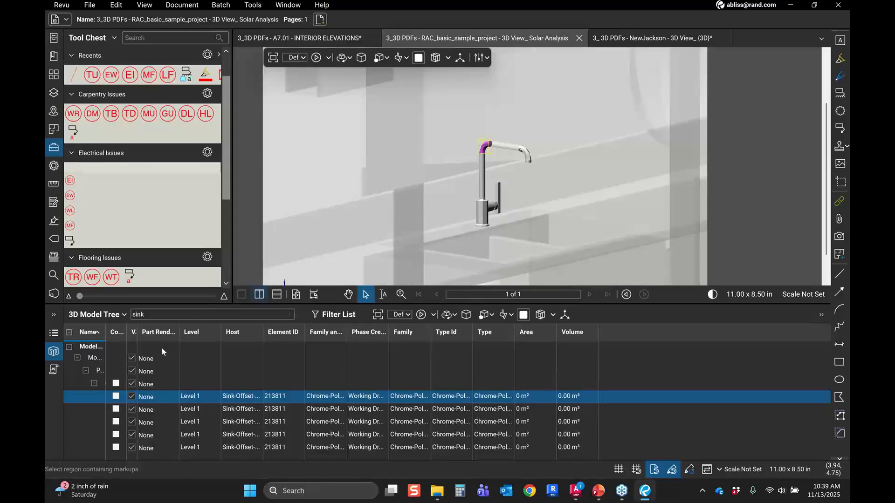
pyautogui.click(55, 149)
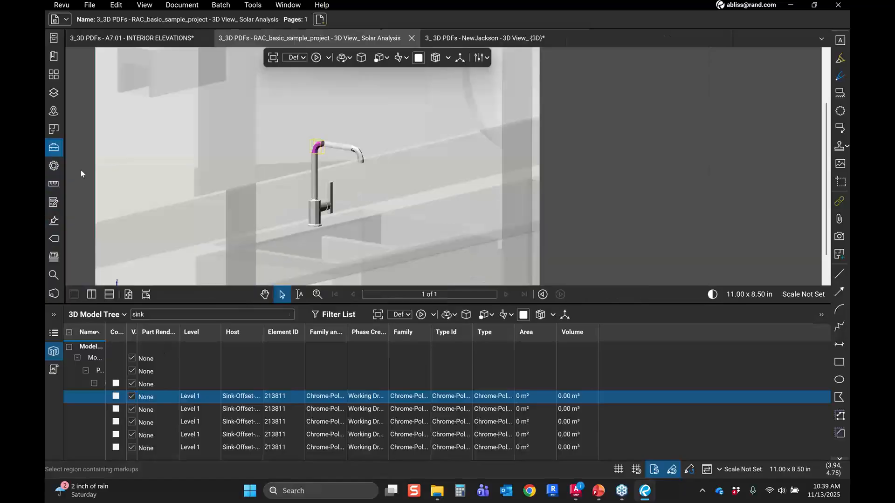
pyautogui.press('Escape')
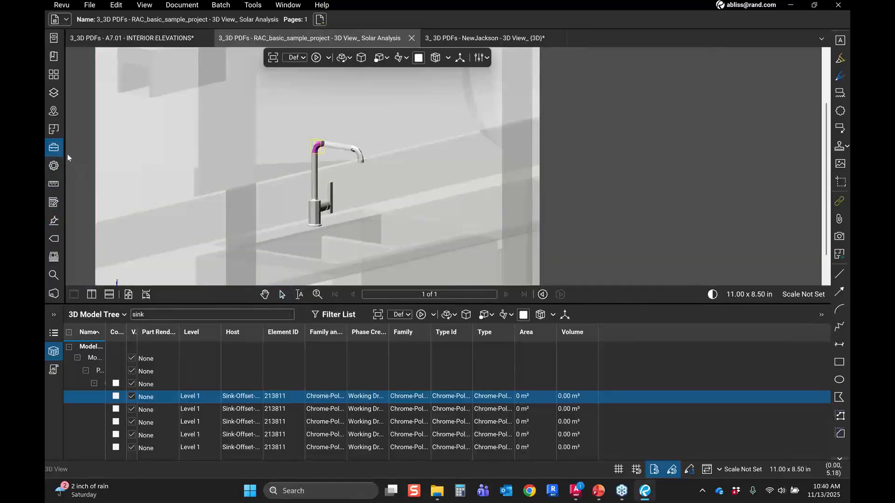
pyautogui.click(54, 148)
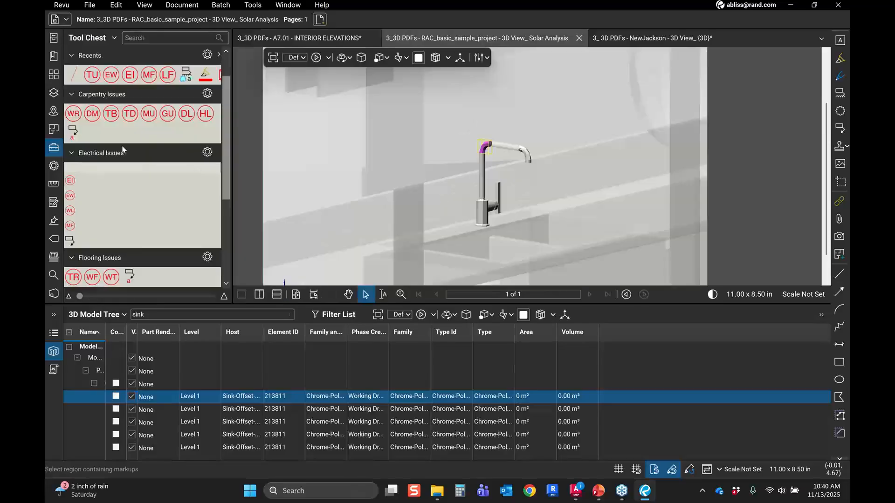
# Step: Add a callout pointing at the faucet reading "custom bend, not available at shop. back office needs to custom order." and open the markups list
pyautogui.scroll(-5, 145, 196)
pyautogui.press('v')
pyautogui.press('q')
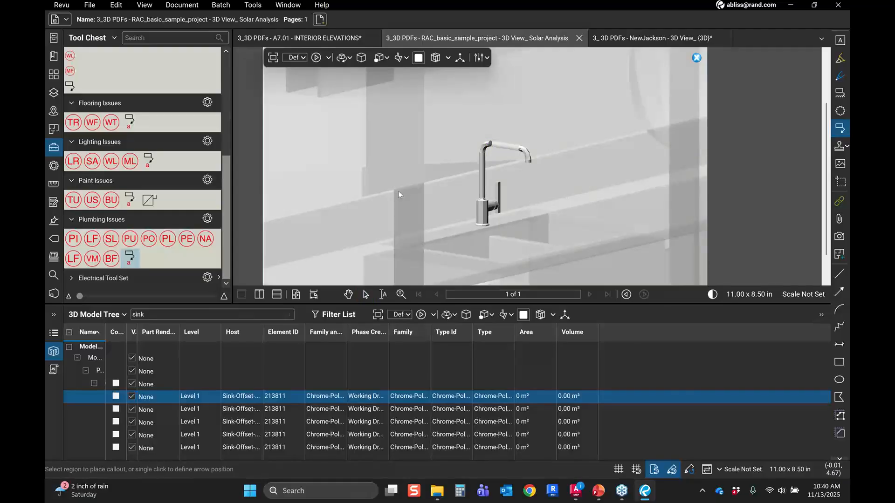
pyautogui.click(485, 145)
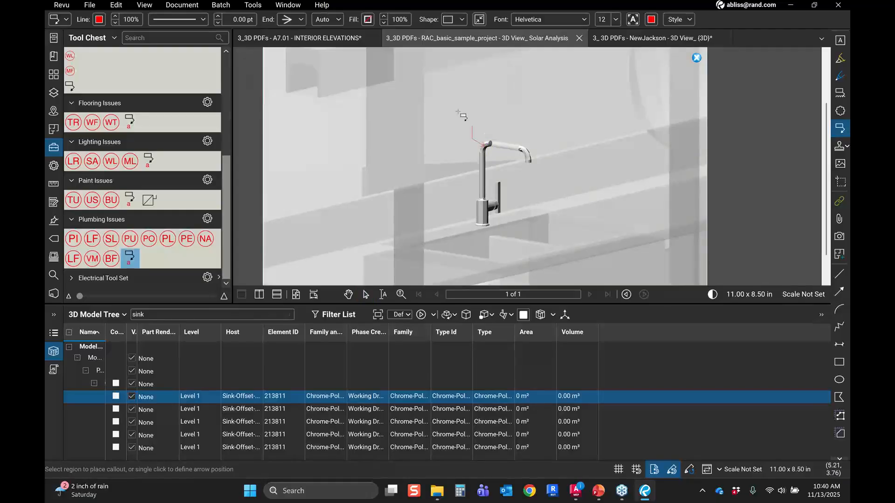
pyautogui.click(448, 102)
pyautogui.write('custom bend, not at')
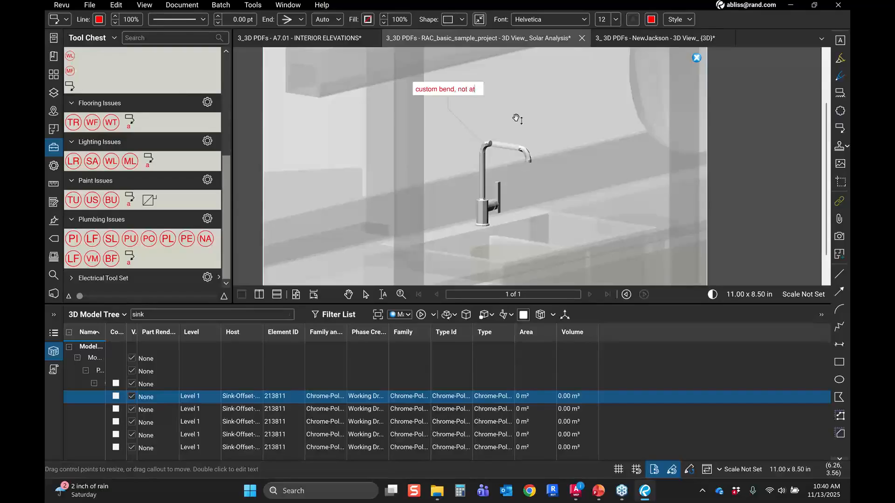
pyautogui.press('BackSpace')
pyautogui.write('vailable at shop. c')
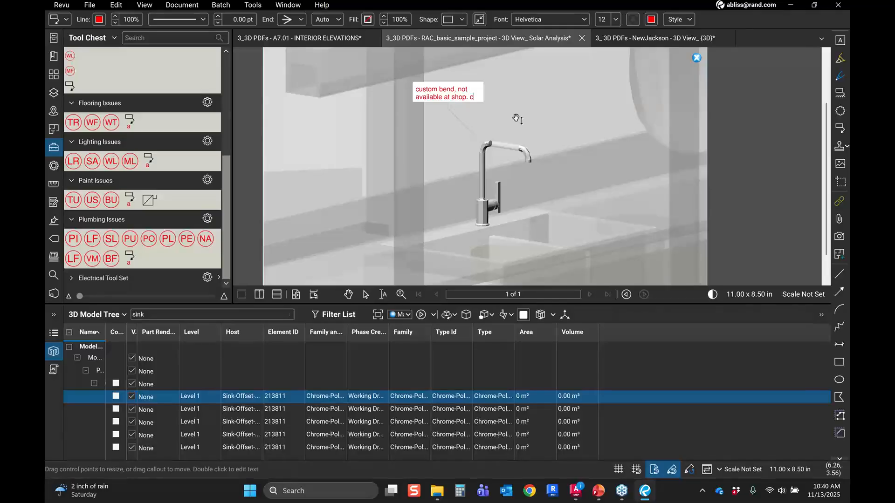
pyautogui.press('BackSpace')
pyautogui.write('back office needs ')
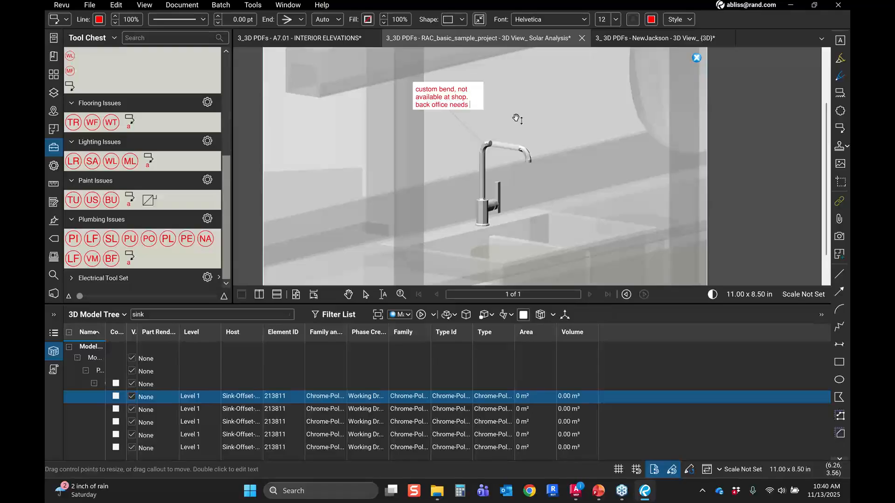
pyautogui.write('to custom or')
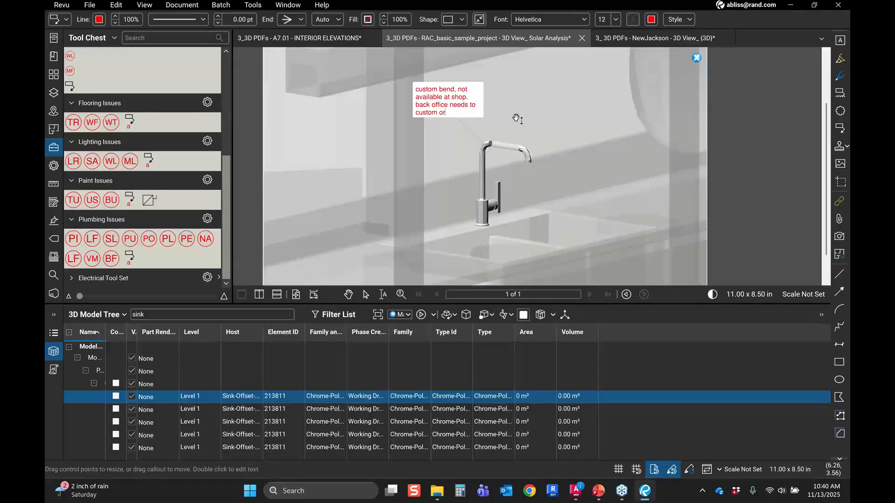
pyautogui.write('der.')
pyautogui.click(516, 118)
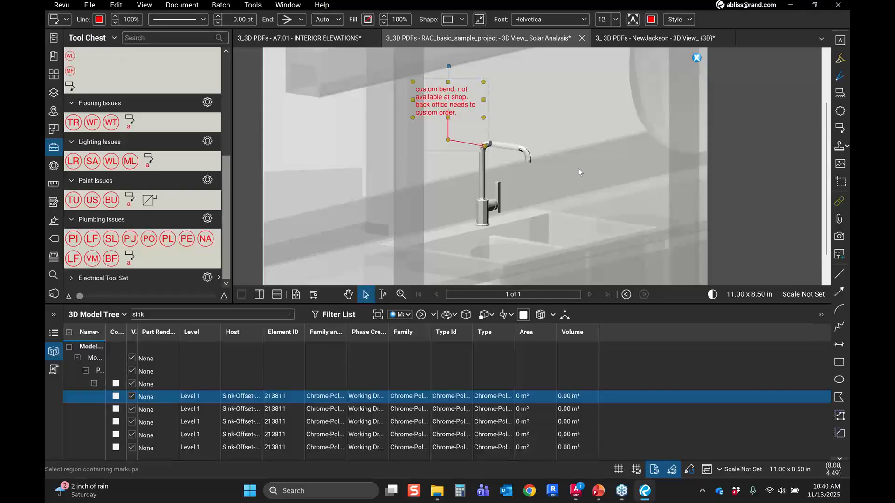
pyautogui.click(53, 338)
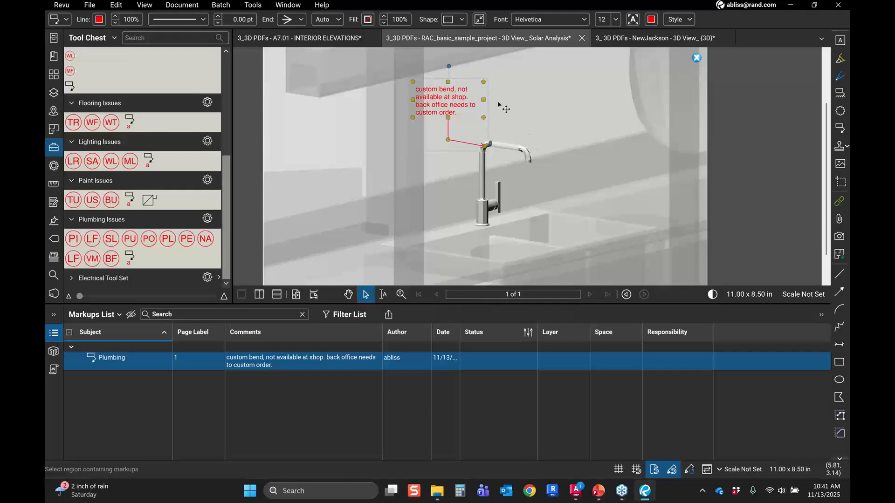
# Step: Close the three 3D PDF tabs without saving their changes
pyautogui.press('ctrl')
pyautogui.click(374, 38)
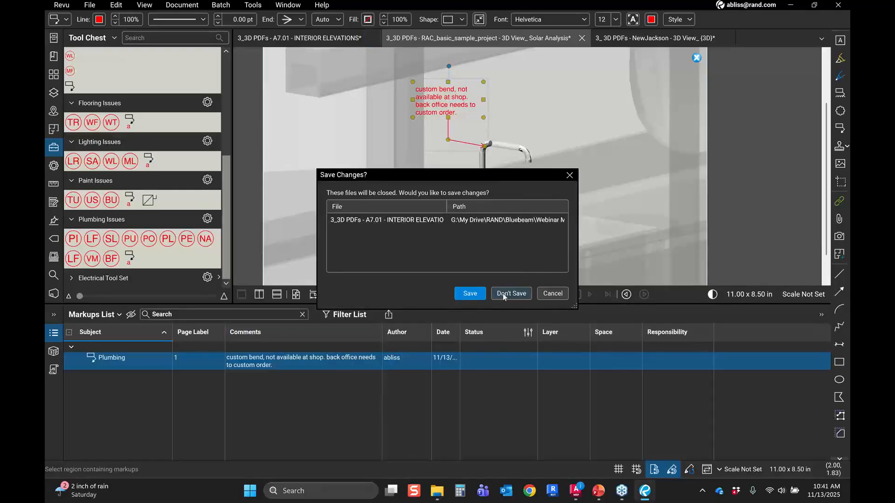
pyautogui.click(507, 294)
pyautogui.click(433, 37)
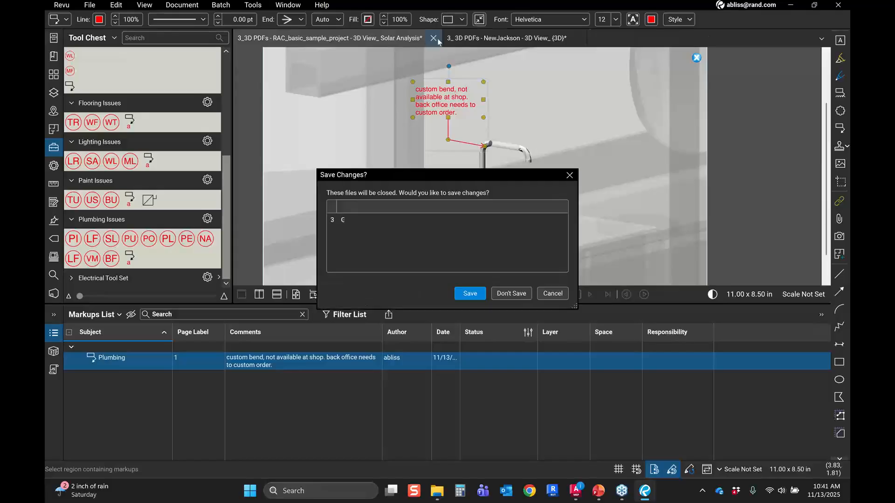
pyautogui.click(512, 294)
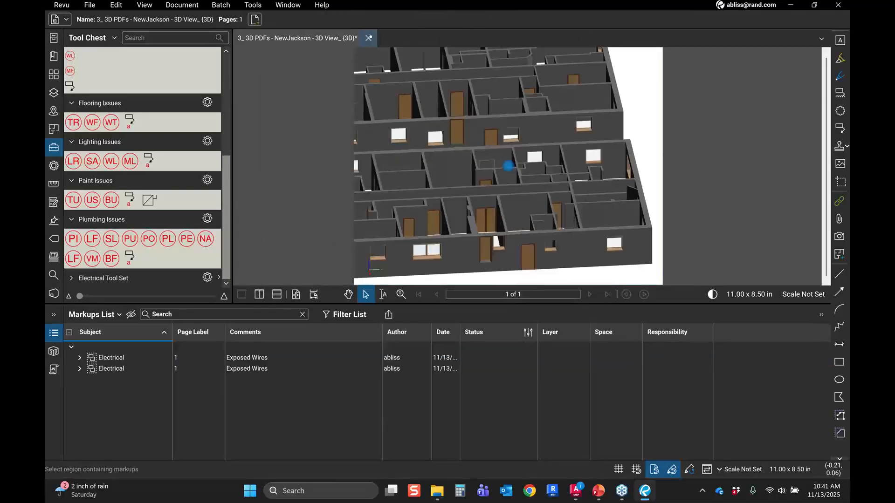
pyautogui.click(498, 296)
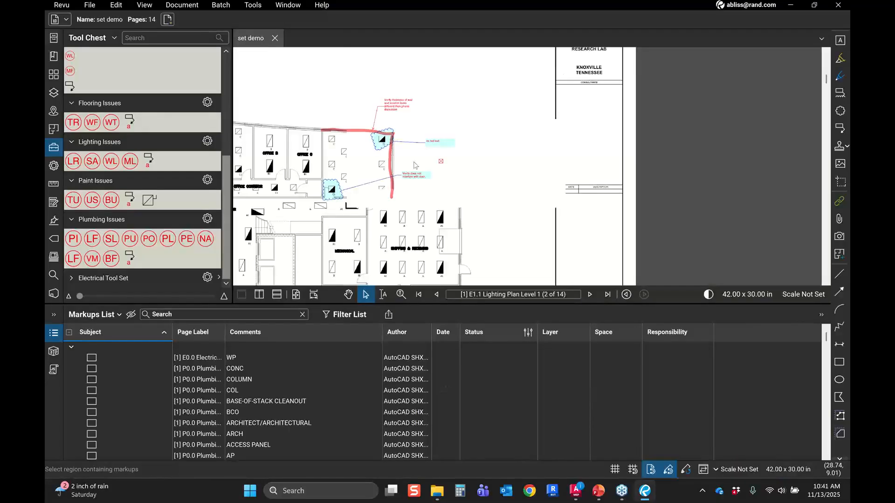
# Step: Open the Search panel on the lighting plan, clear the text search field, and switch to visual search
pyautogui.scroll(-5, 415, 165)
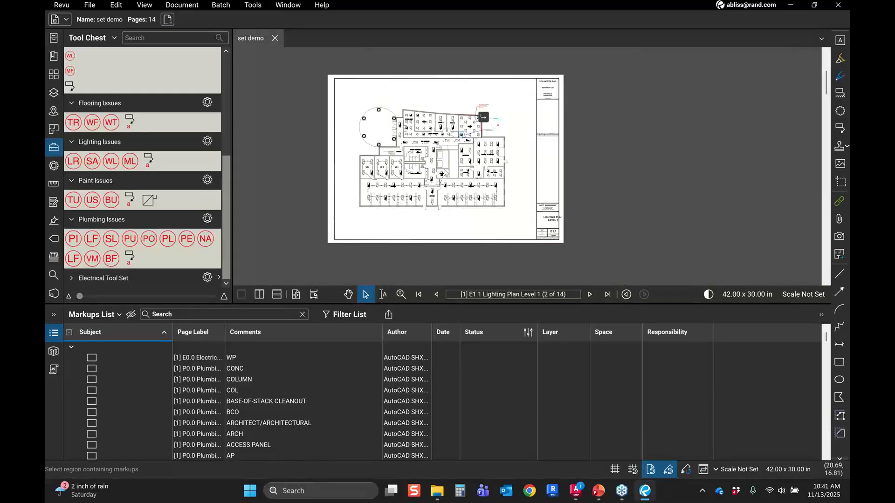
pyautogui.scroll(5, 445, 173)
pyautogui.moveTo(463, 207); pyautogui.dragTo(470, 176)
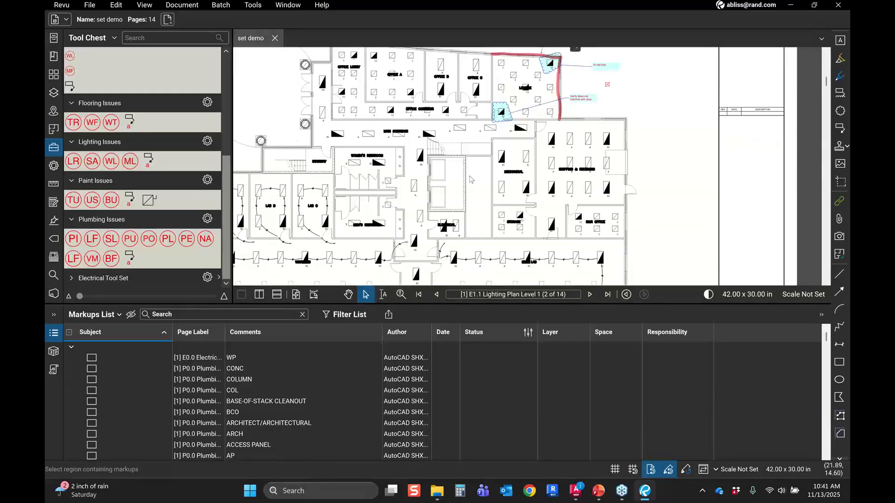
pyautogui.click(54, 148)
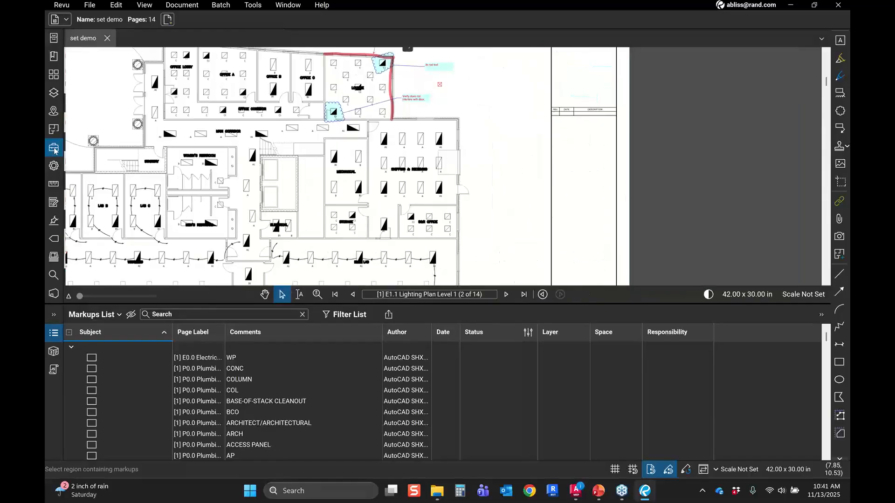
pyautogui.click(53, 277)
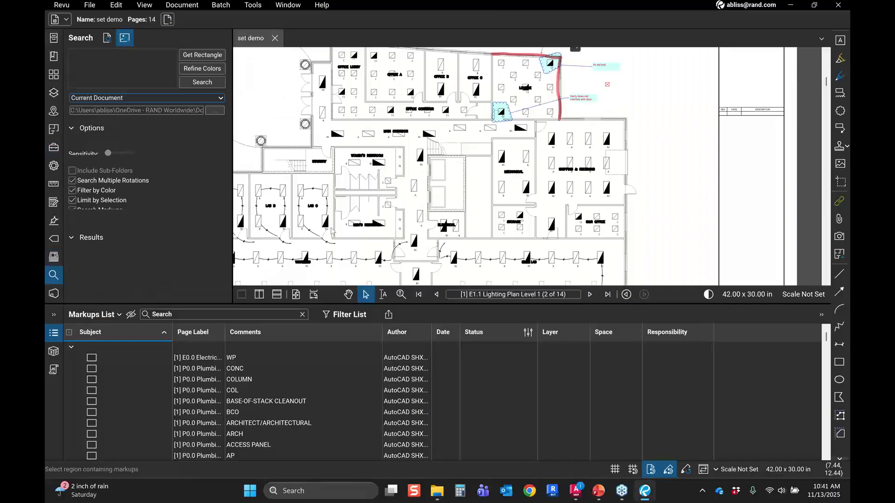
pyautogui.click(107, 40)
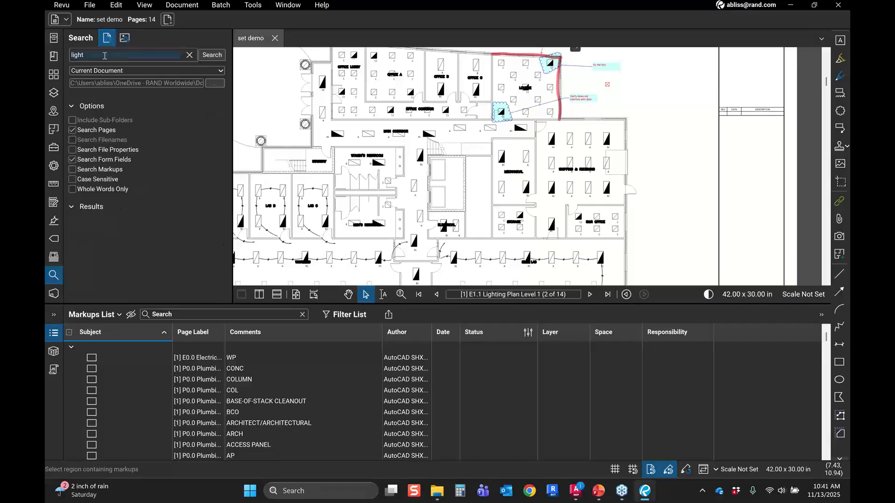
pyautogui.doubleClick(105, 55)
pyautogui.click(188, 55)
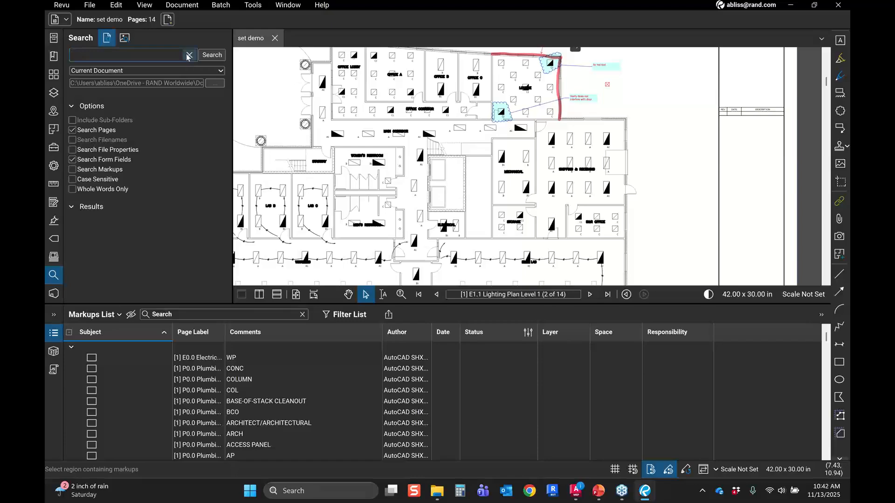
pyautogui.click(124, 39)
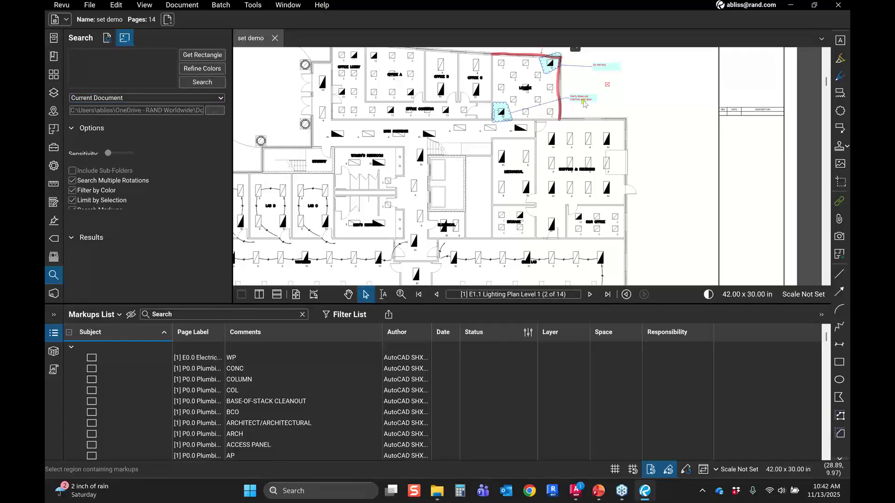
# Step: Capture a rectangle around a light fixture symbol as the visual search sample
pyautogui.scroll(1, 494, 100)
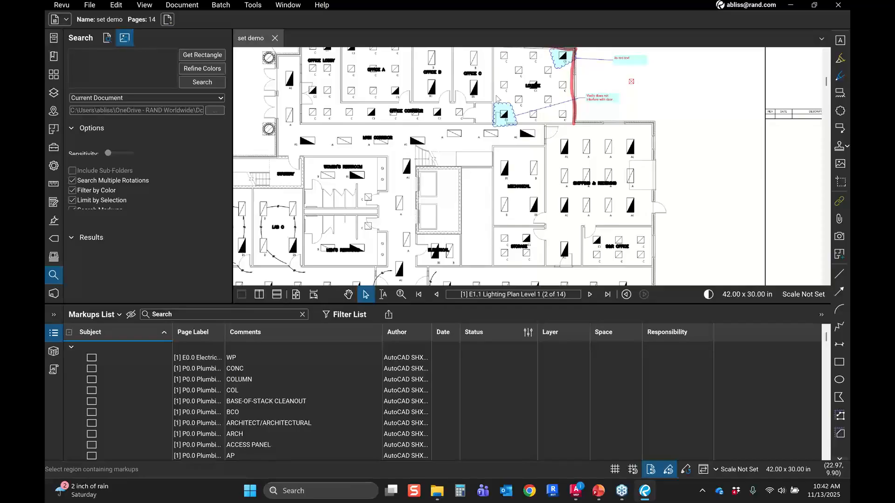
pyautogui.scroll(5, 497, 96)
pyautogui.click(202, 55)
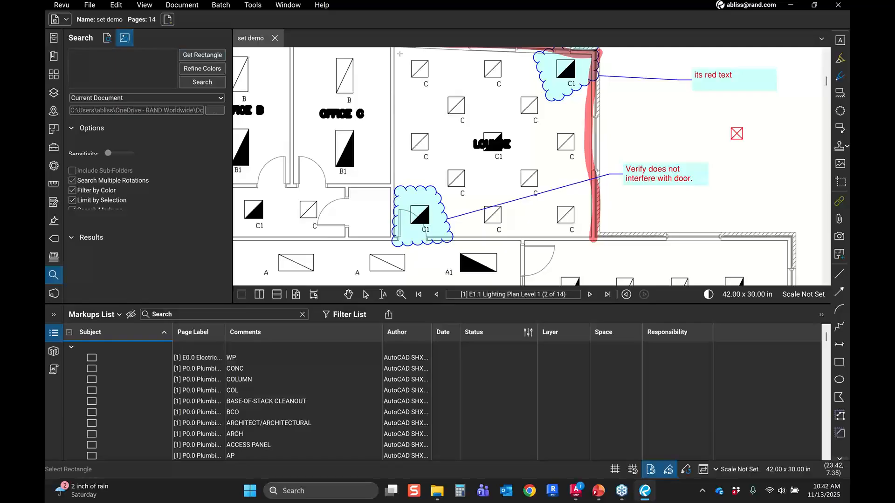
pyautogui.moveTo(400, 54); pyautogui.dragTo(436, 84)
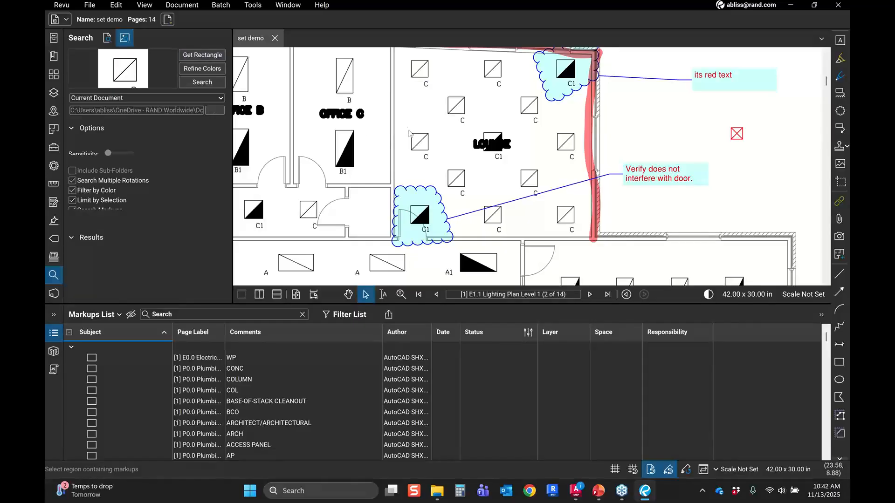
# Step: Recapture the sample rectangle around a type C light fixture and run the visual search on the current document
pyautogui.click(107, 40)
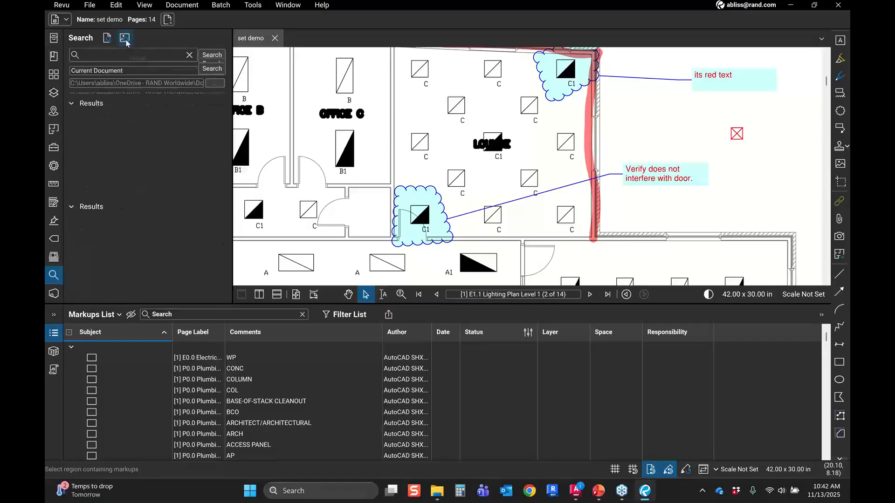
pyautogui.click(124, 38)
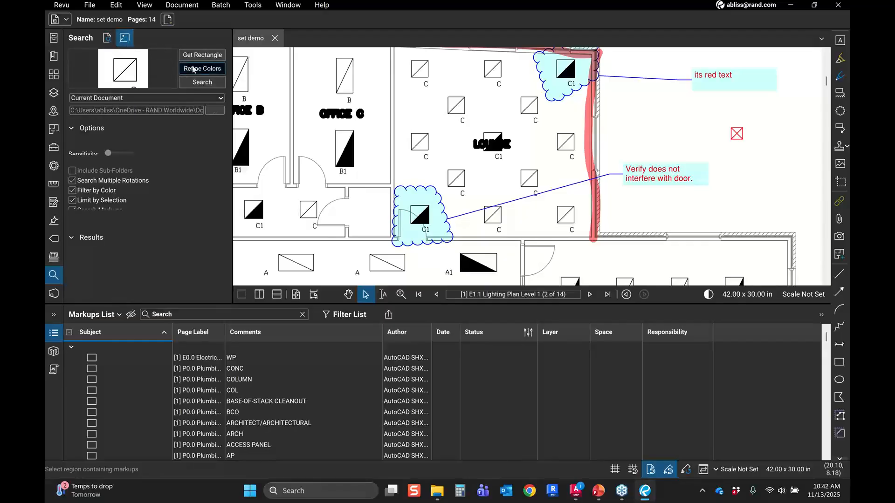
pyautogui.click(193, 69)
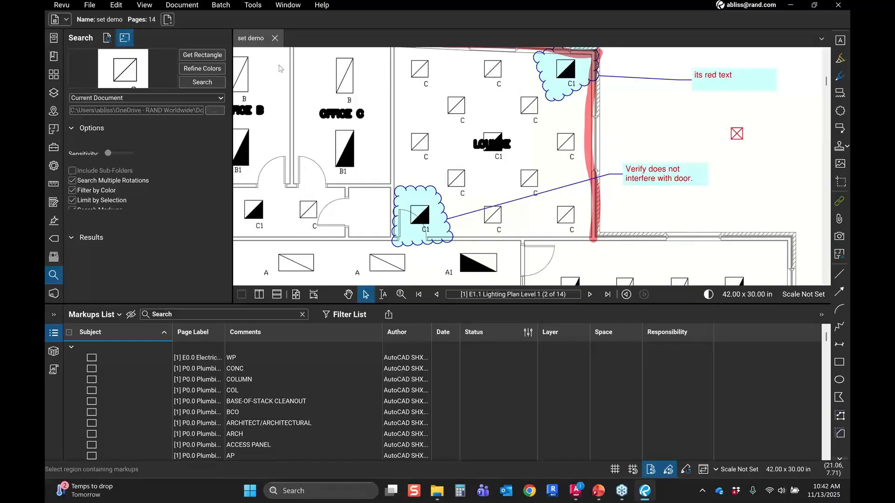
pyautogui.click(202, 55)
pyautogui.moveTo(404, 128); pyautogui.dragTo(433, 155)
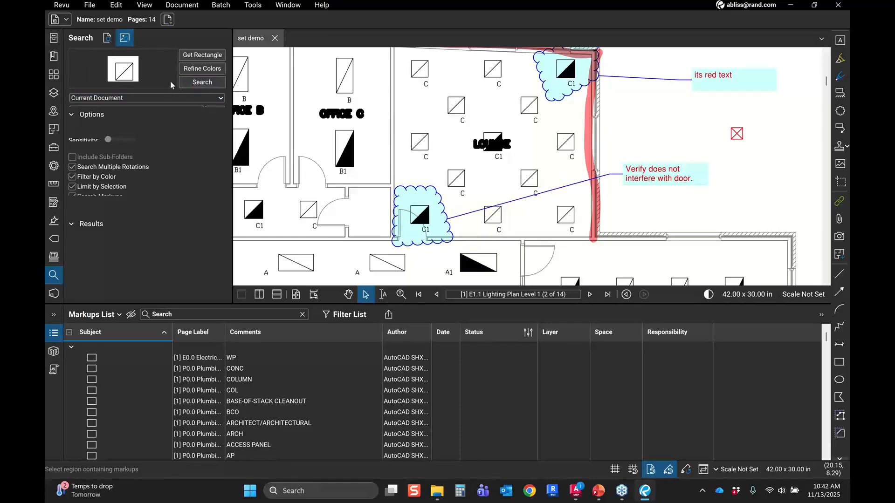
pyautogui.click(198, 85)
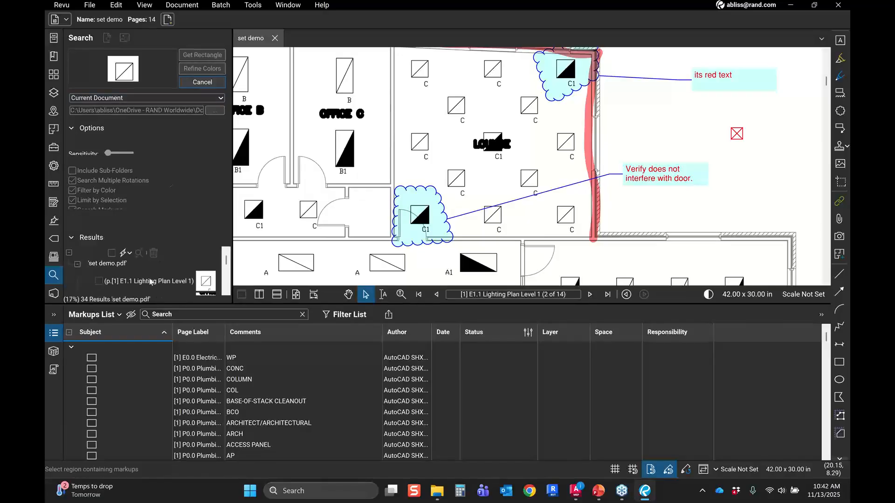
# Step: Expand the search results and select several results to view each matched fixture on the plan
pyautogui.click(58, 336)
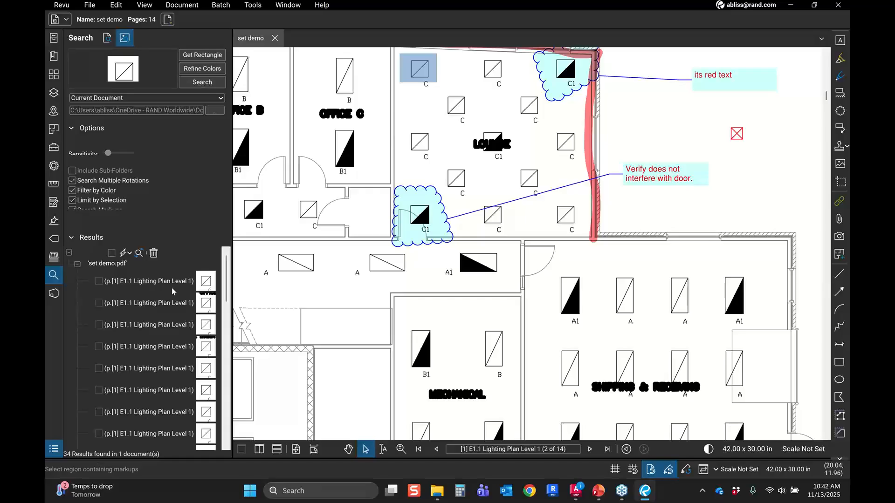
pyautogui.click(170, 303)
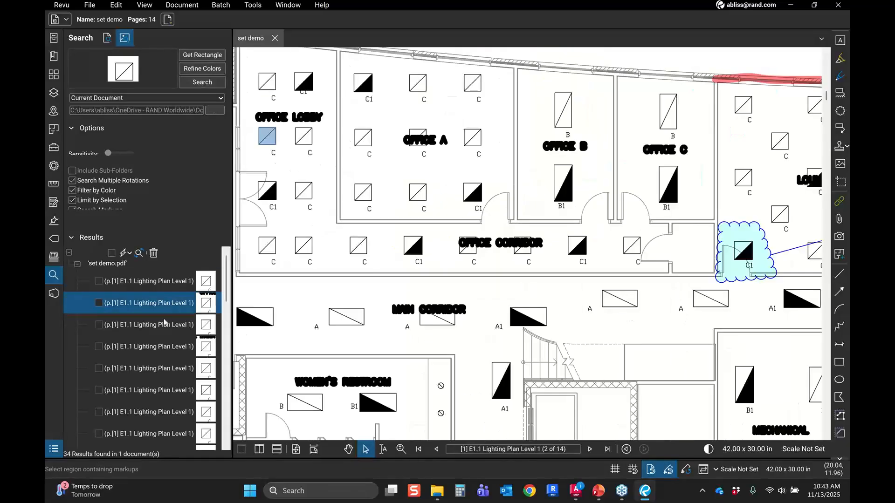
pyautogui.click(161, 327)
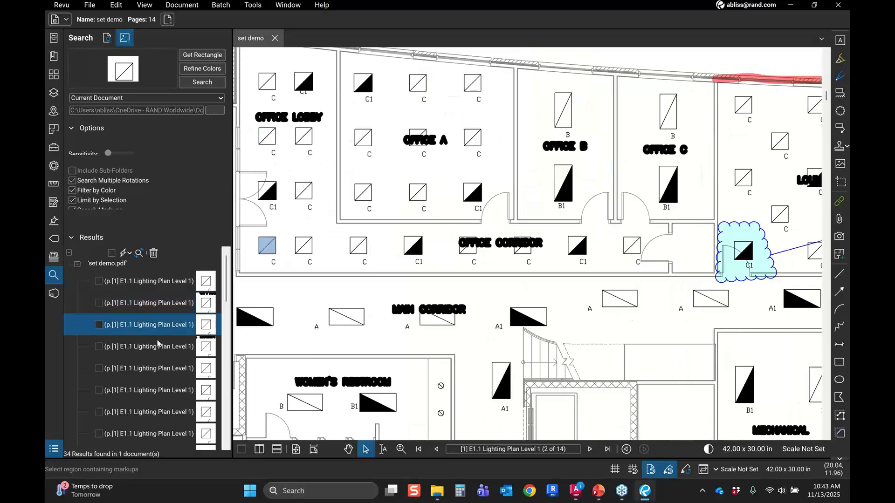
pyautogui.click(155, 348)
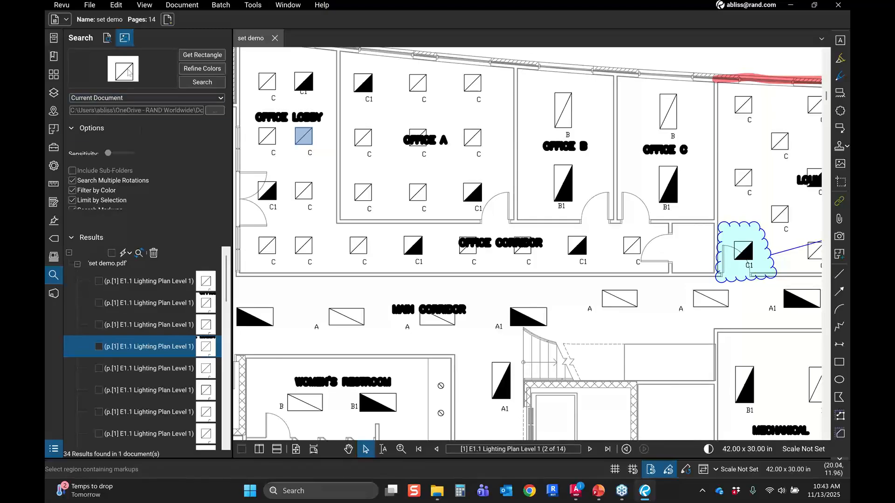
# Step: Check all search results and apply a count measurement to them using the check mark symbol
pyautogui.click(128, 72)
pyautogui.click(111, 253)
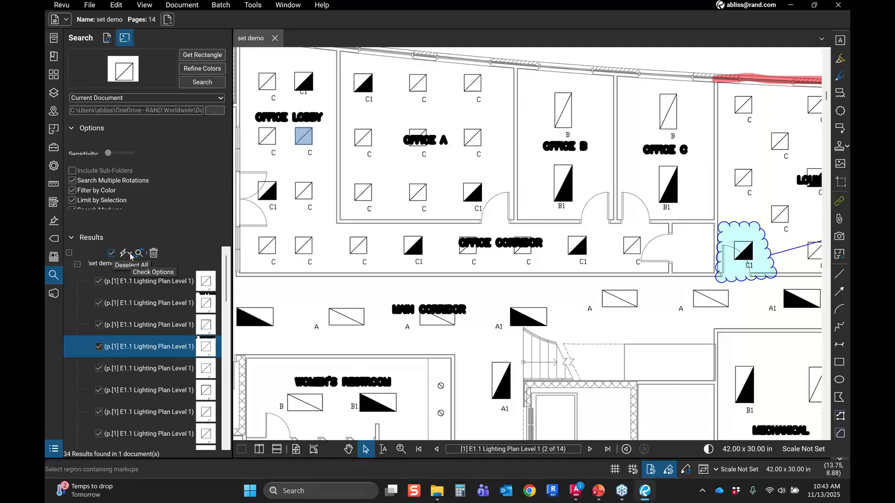
pyautogui.click(130, 254)
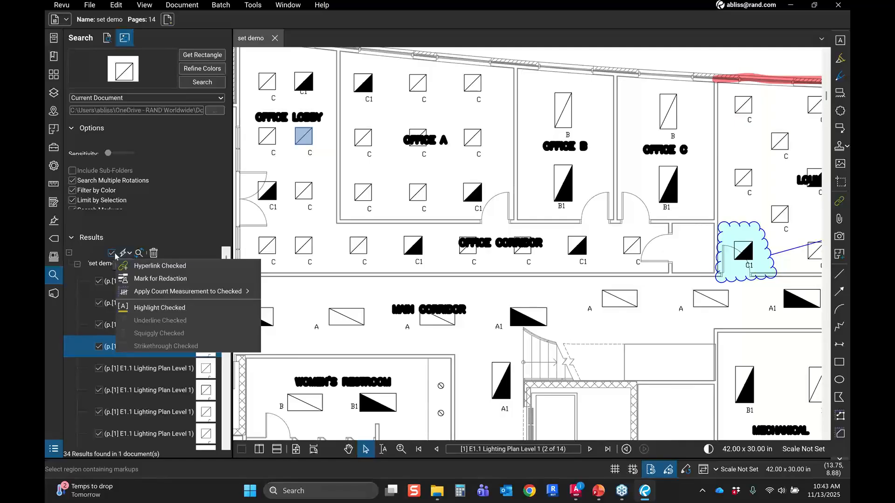
pyautogui.moveTo(154, 292)
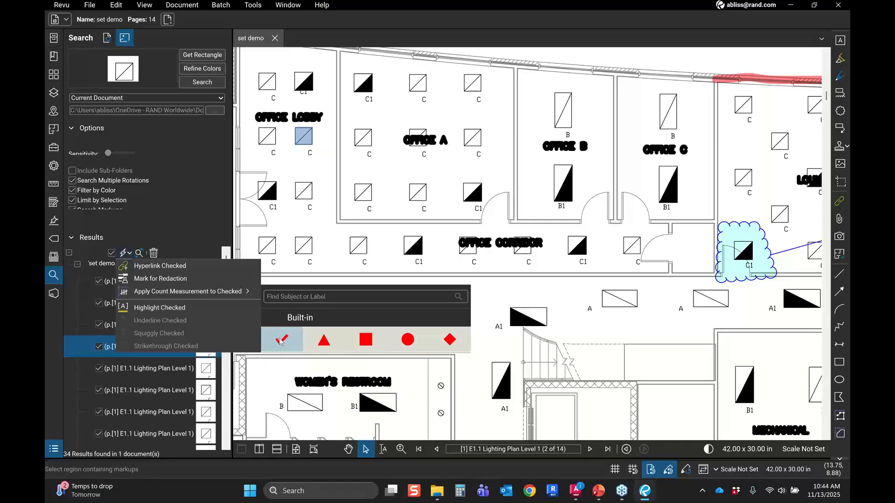
pyautogui.click(281, 340)
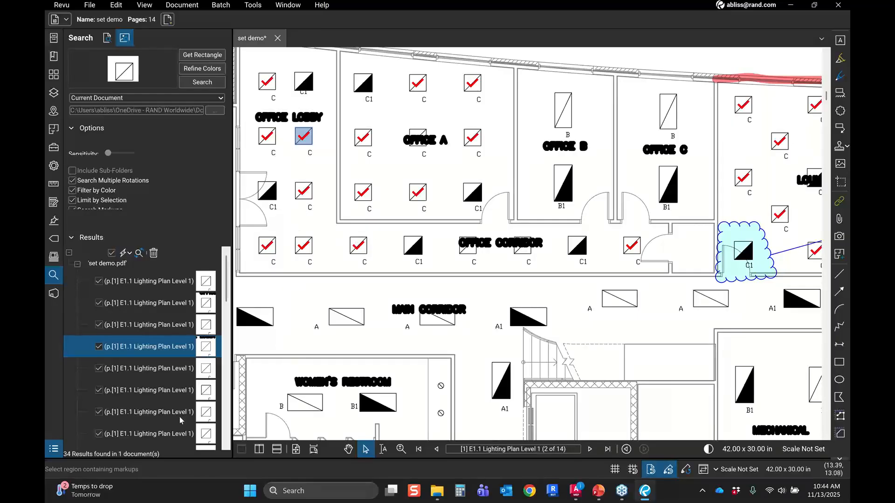
# Step: Open the markups list and select the new Count Measurement entry
pyautogui.click(54, 449)
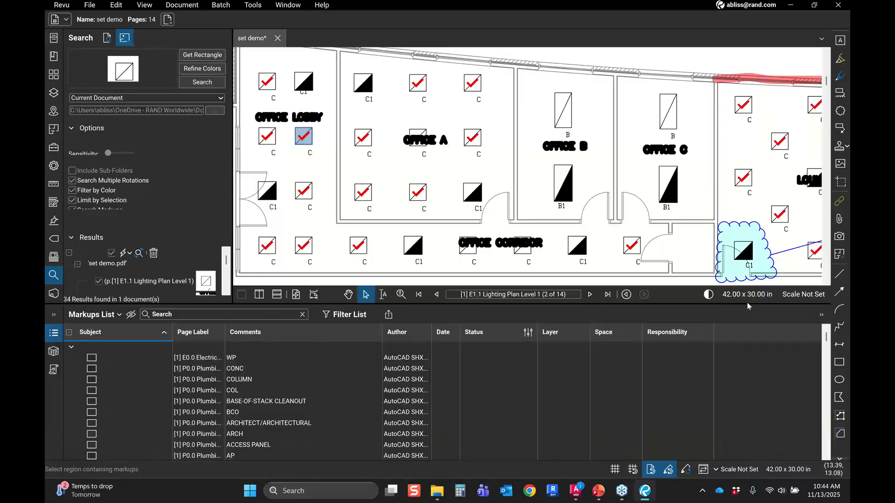
pyautogui.click(826, 447)
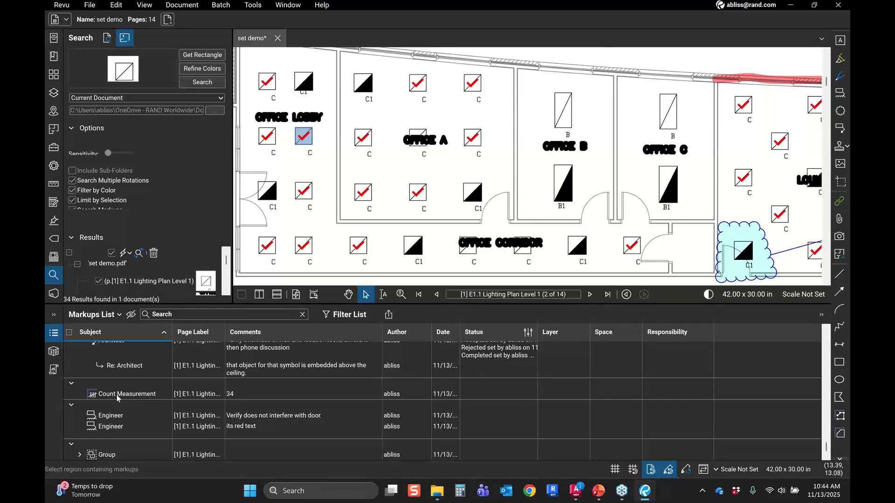
pyautogui.click(117, 394)
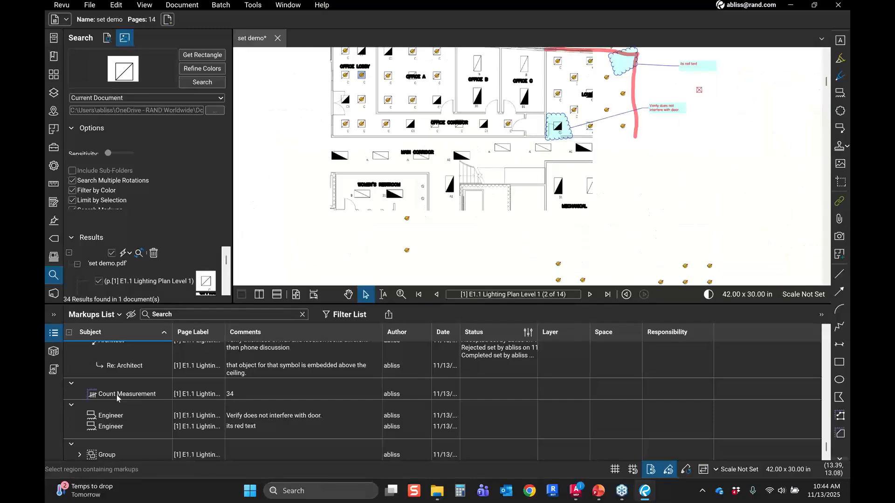
pyautogui.click(231, 397)
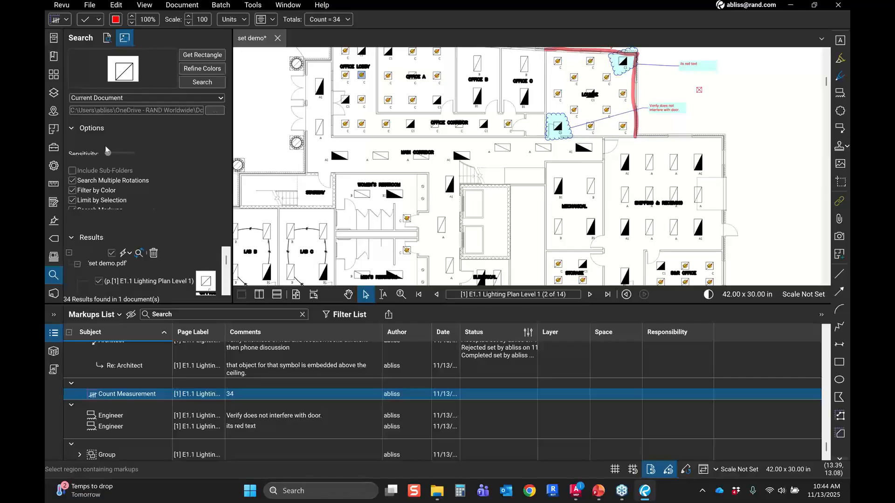
# Step: Switch the workspace profile to Quantity Takeoff
pyautogui.click(60, 153)
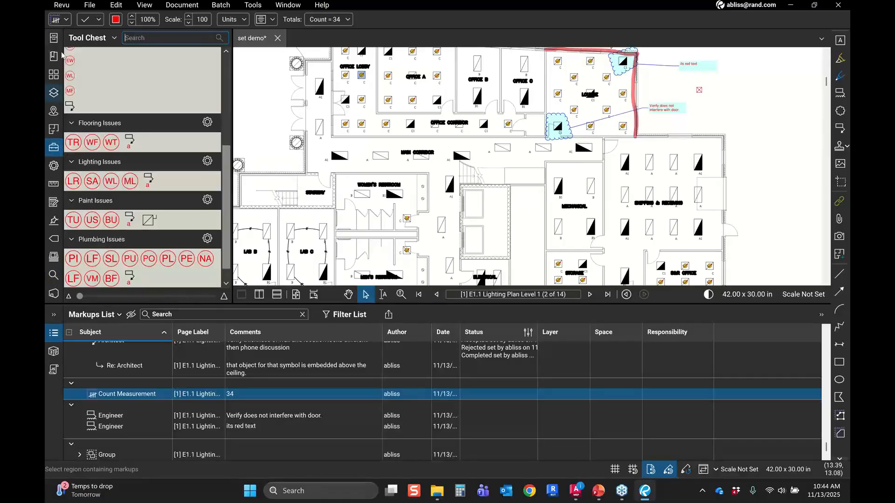
pyautogui.click(69, 6)
pyautogui.click(69, 7)
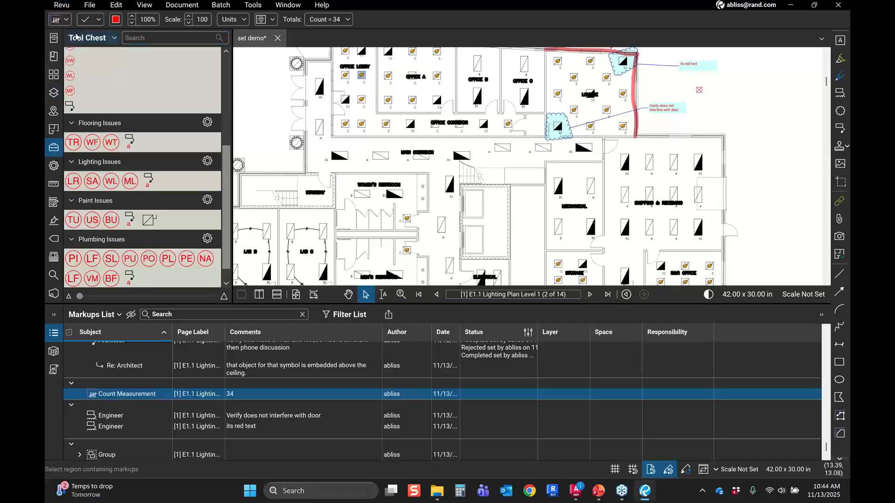
pyautogui.click(69, 6)
pyautogui.moveTo(88, 40)
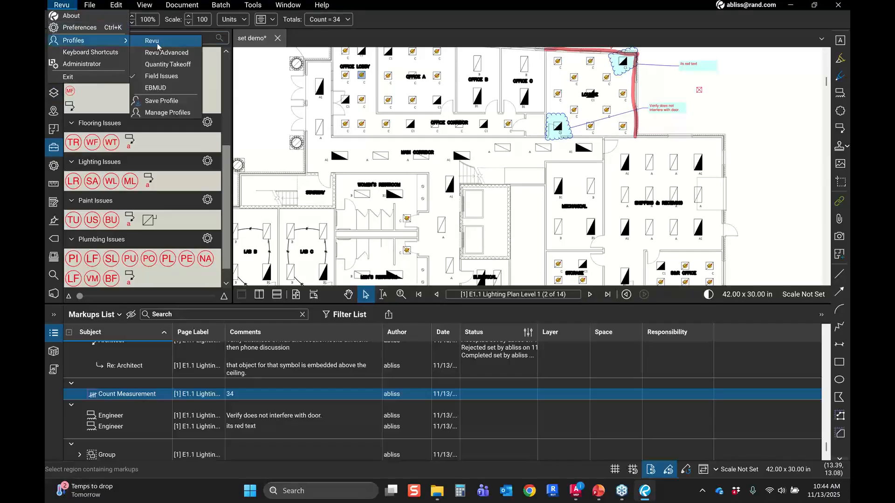
pyautogui.click(178, 66)
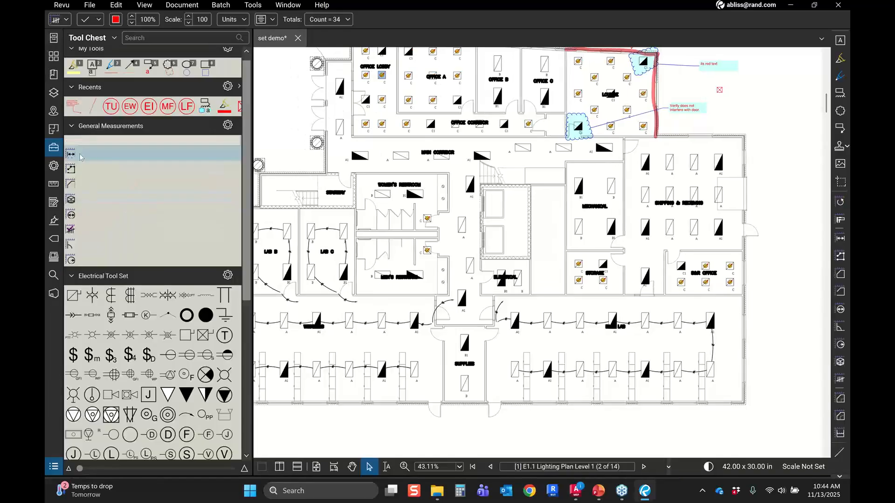
# Step: Measure the wall's length with the Length tool, applying a 1/16" = 1'-0" scale to the current page
pyautogui.click(79, 156)
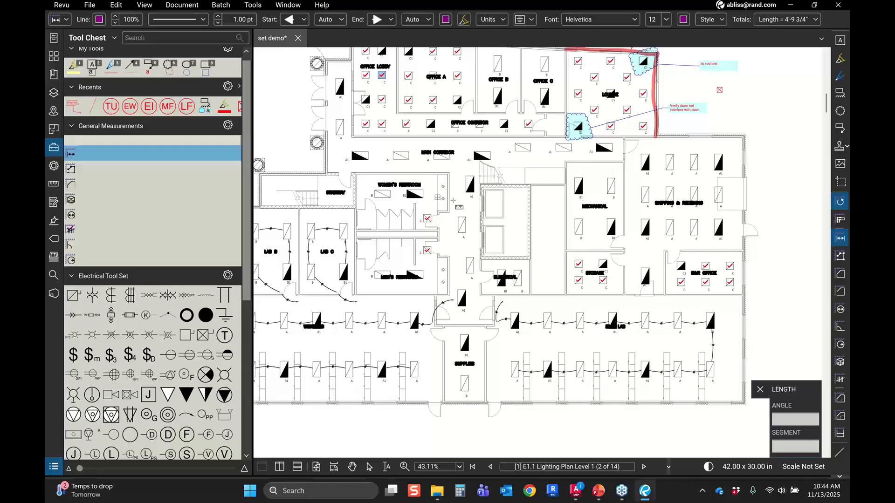
pyautogui.scroll(-2, 453, 200)
pyautogui.scroll(8, 425, 179)
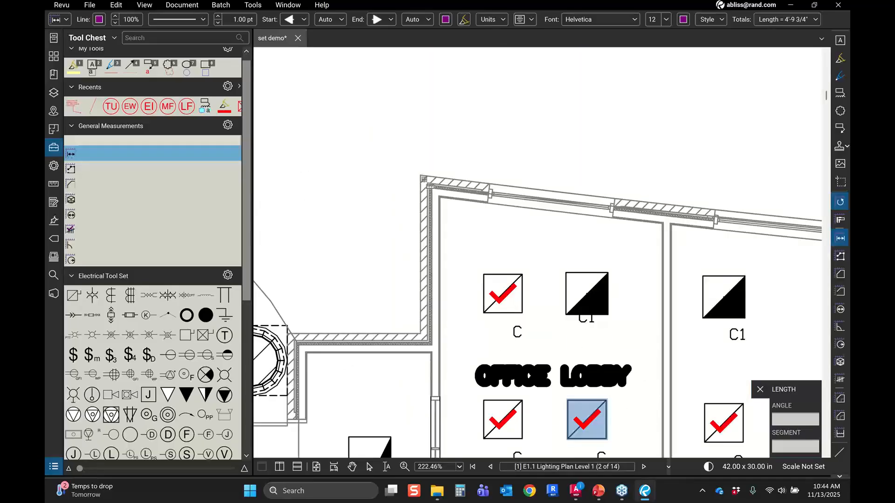
pyautogui.scroll(2, 419, 175)
pyautogui.click(419, 173)
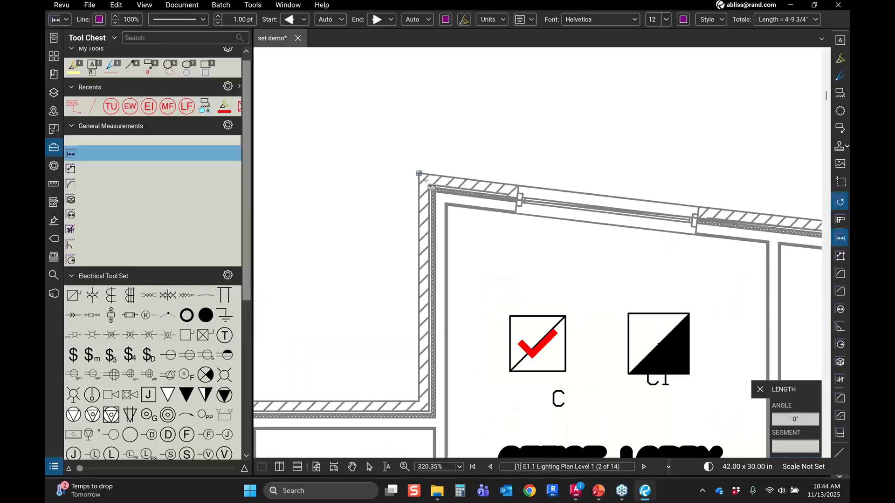
pyautogui.click(418, 400)
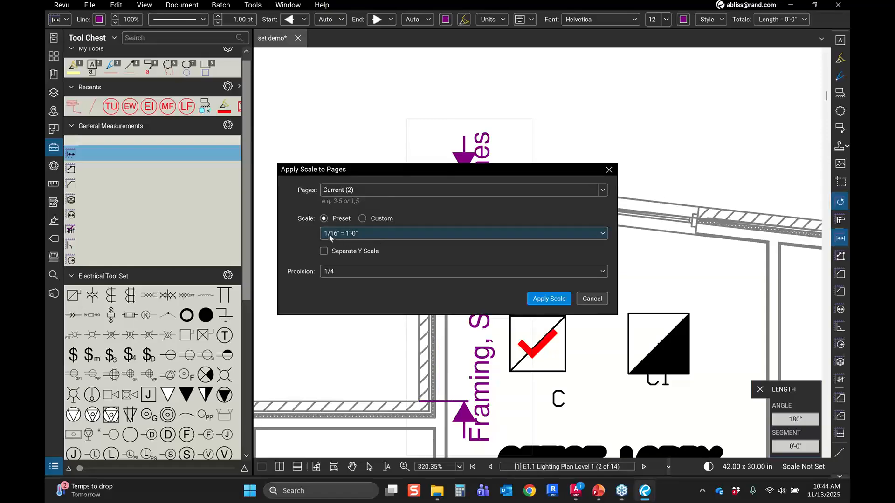
pyautogui.click(549, 300)
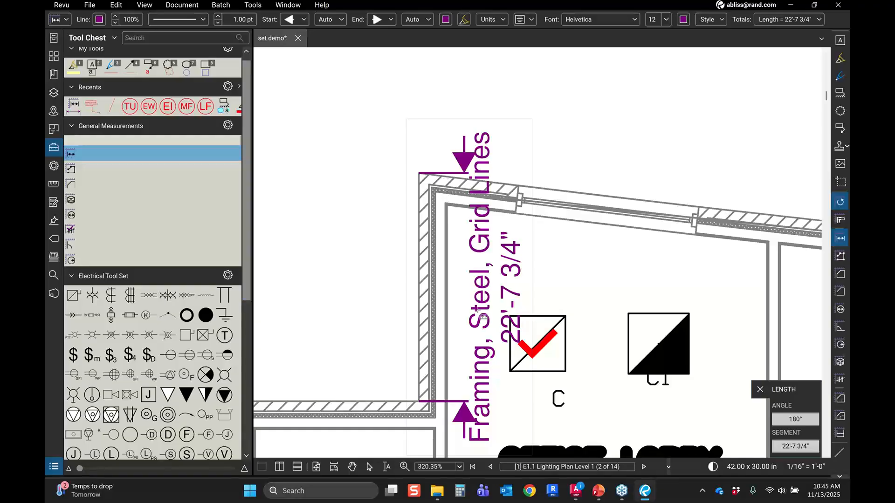
# Step: Try to rename the measurement's label directly on the drawing as Wall Barrier
pyautogui.press('Escape')
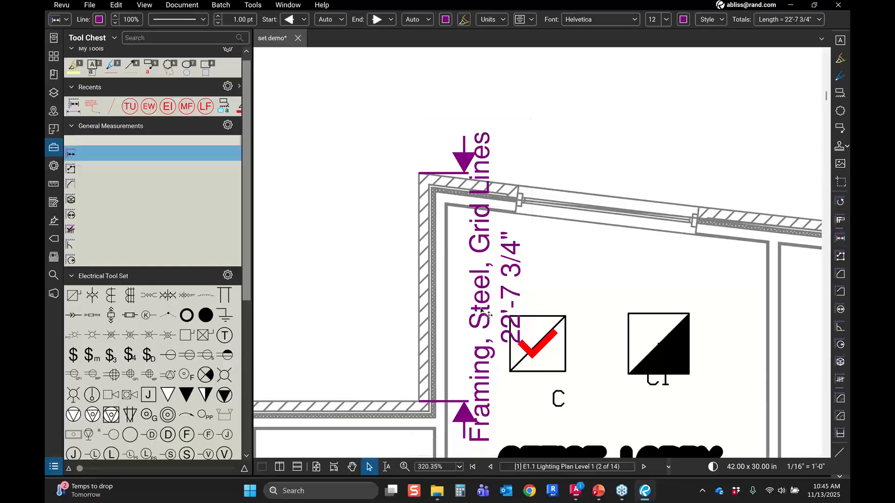
pyautogui.click(487, 315)
pyautogui.doubleClick(487, 315)
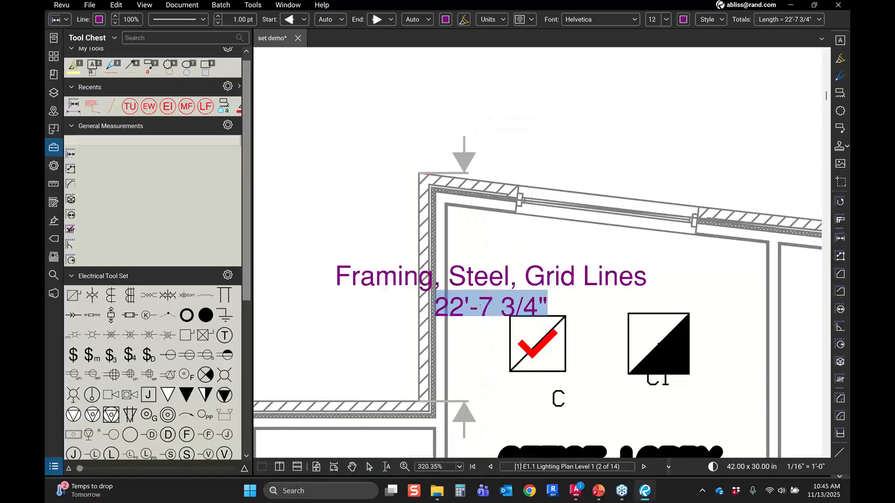
pyautogui.tripleClick(494, 269)
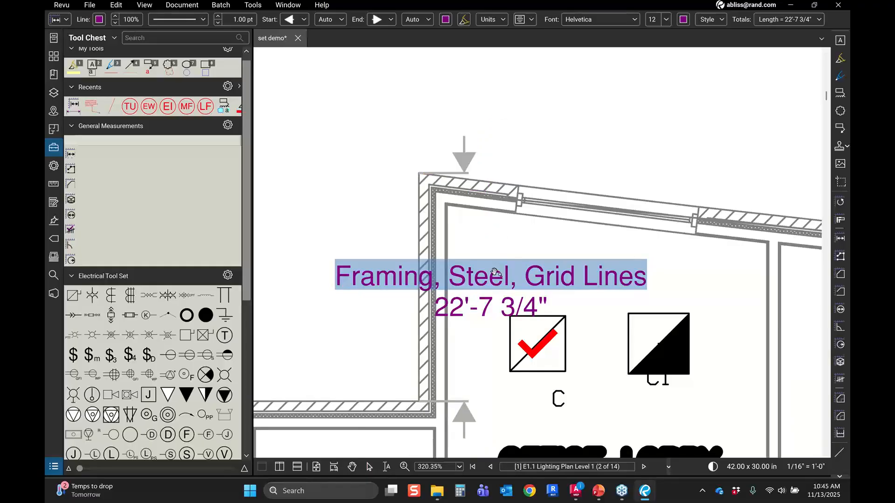
pyautogui.write('Wall')
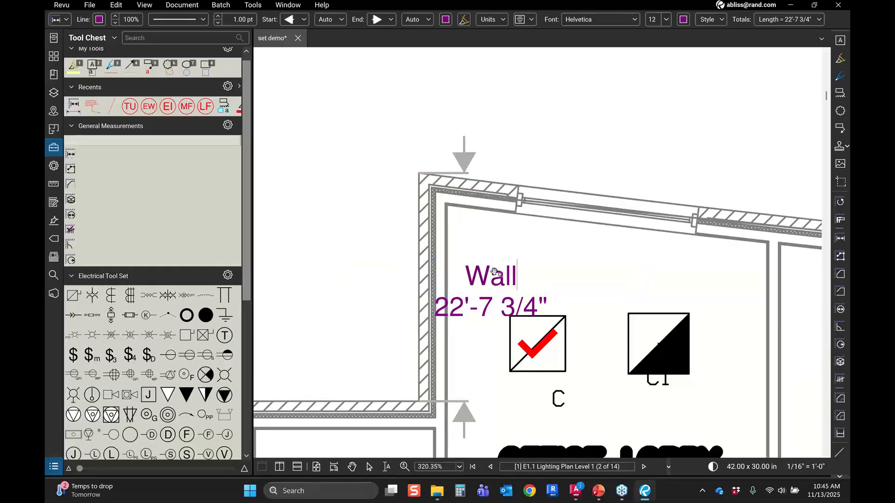
pyautogui.write(' Barrier')
pyautogui.press('Escape')
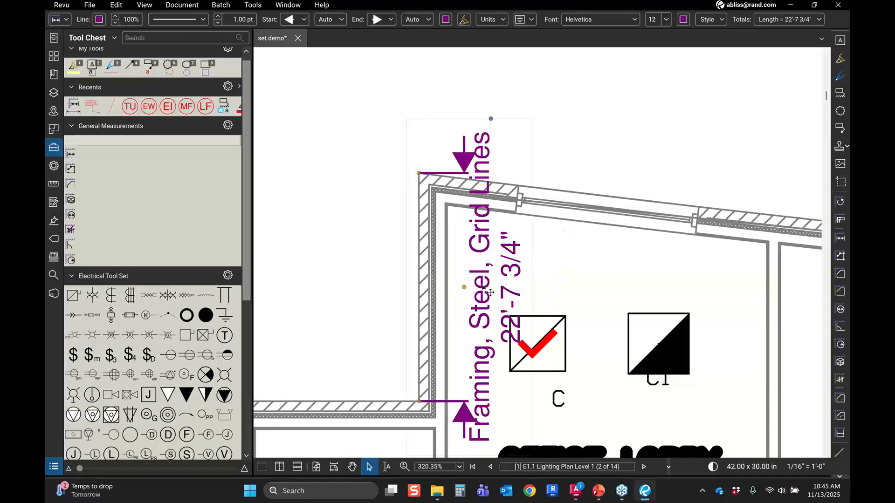
pyautogui.doubleClick(481, 284)
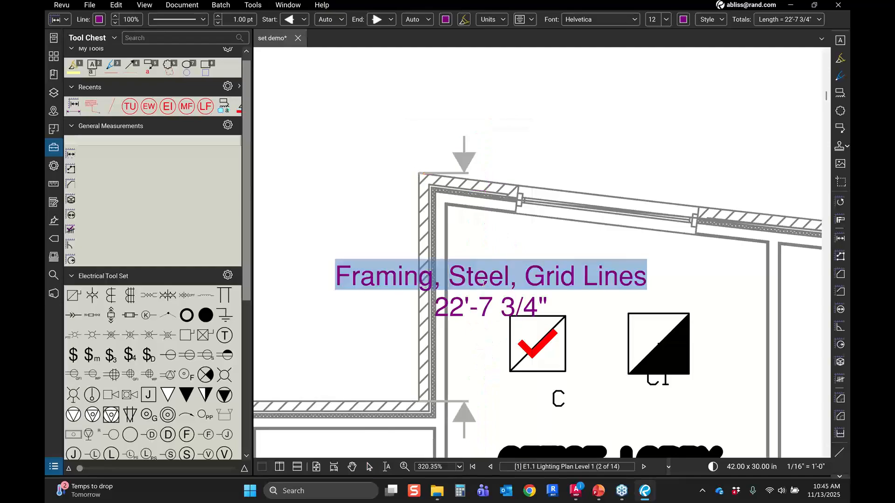
pyautogui.write('Wall BAr')
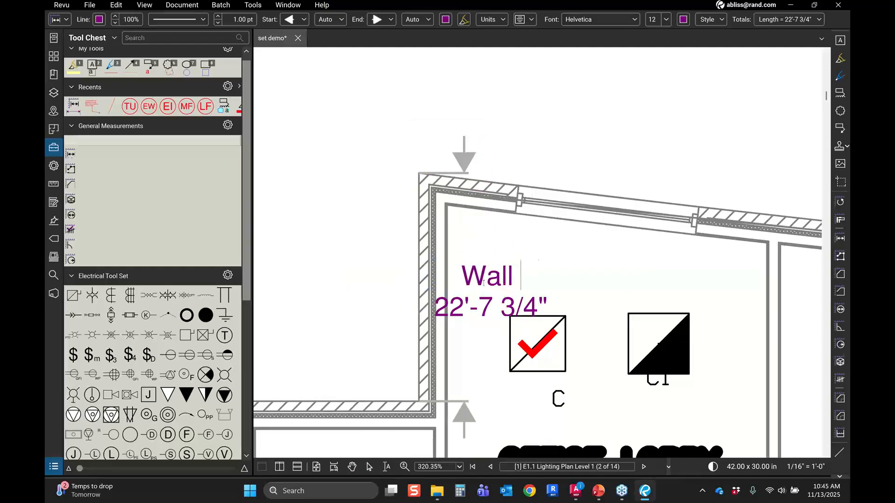
pyautogui.press('BackSpace')
pyautogui.press('BackSpace')
pyautogui.write('arrier')
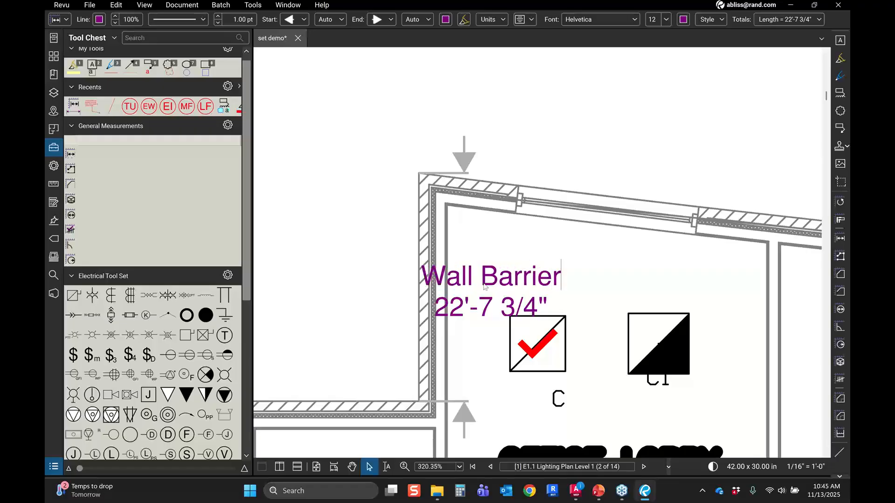
pyautogui.press('Escape')
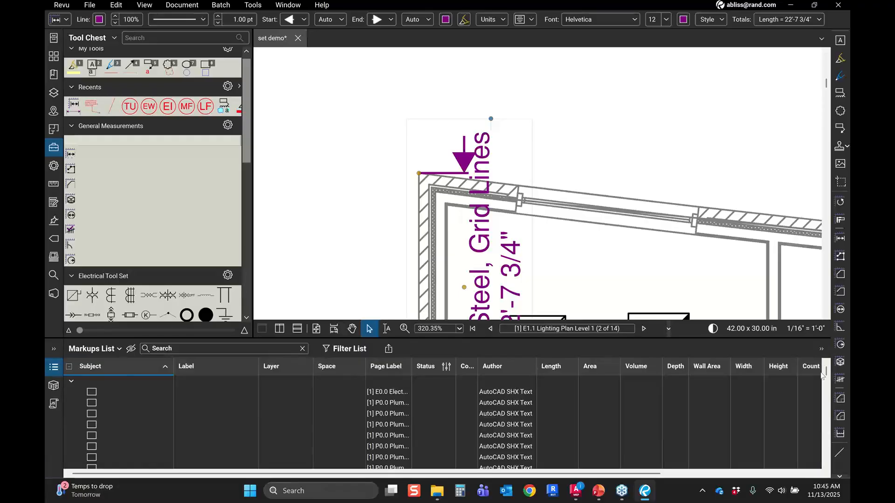
# Step: Rename the length measurement's label to Wall Barrier in the markups list
pyautogui.moveTo(825, 372); pyautogui.dragTo(825, 455)
pyautogui.click(249, 461)
pyautogui.moveTo(249, 461); pyautogui.dragTo(175, 470)
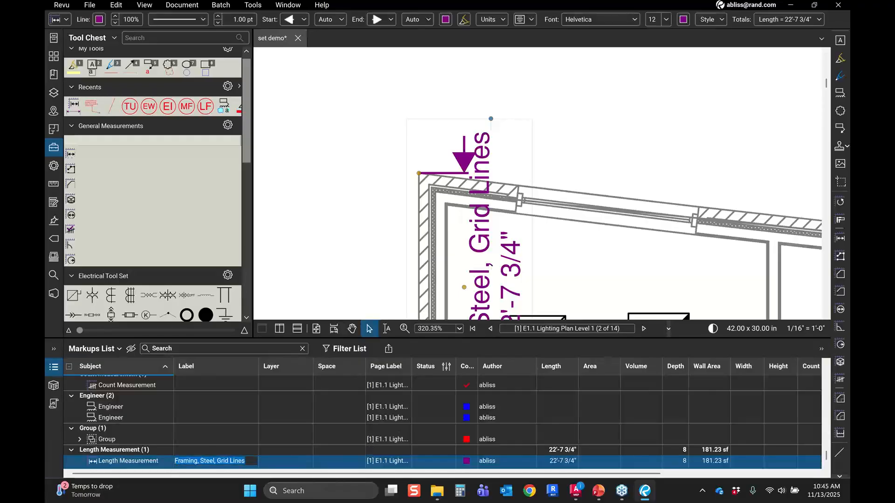
pyautogui.write('Wall BArri')
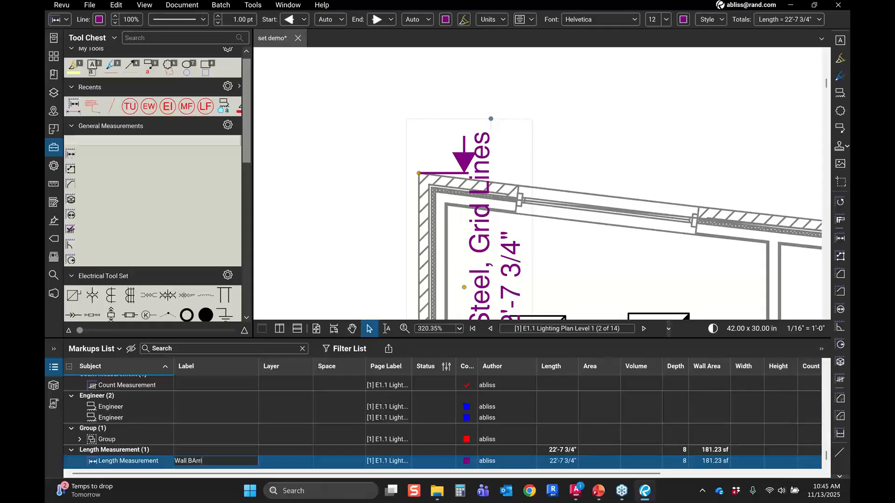
pyautogui.press('BackSpace')
pyautogui.press('BackSpace')
pyautogui.press('BackSpace')
pyautogui.press('BackSpace')
pyautogui.write('arrier')
pyautogui.press('Return')
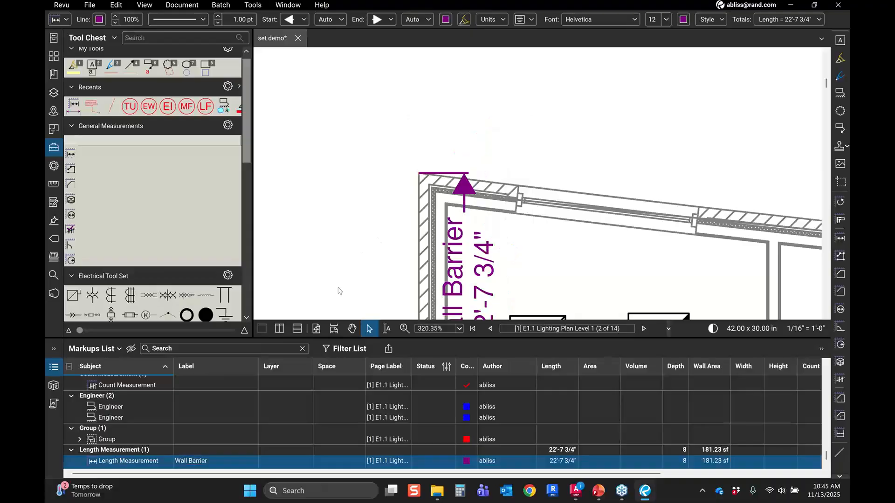
# Step: Add the Wall Barrier length measurement to the Mechanical tool set in the Tool Chest
pyautogui.click(343, 292)
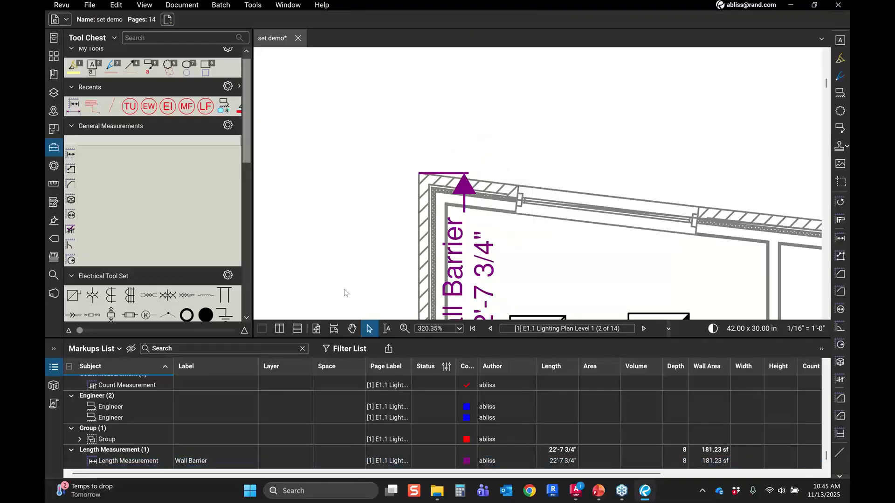
pyautogui.scroll(-1, 346, 293)
pyautogui.moveTo(345, 293); pyautogui.dragTo(403, 156)
pyautogui.click(473, 176)
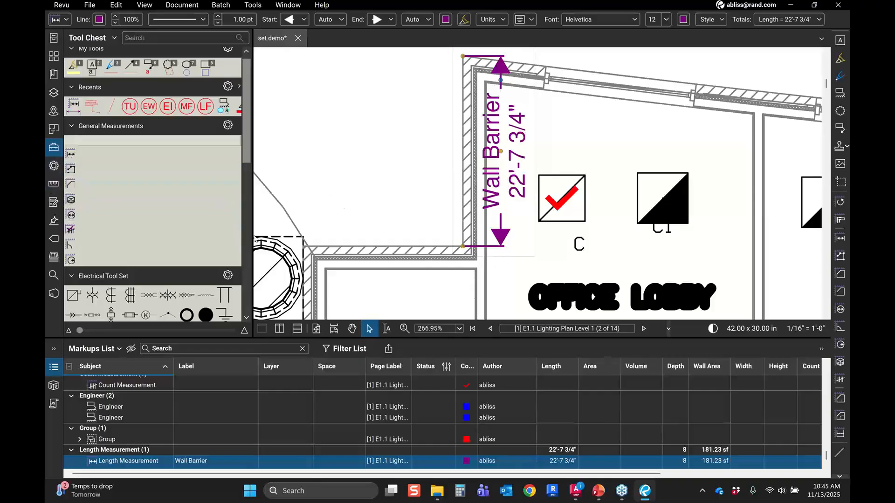
pyautogui.scroll(-3, 222, 237)
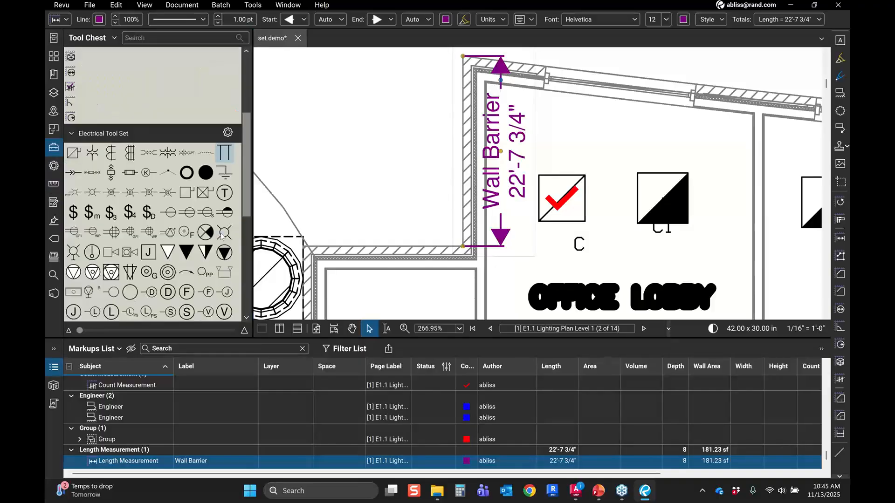
pyautogui.scroll(-10, 222, 237)
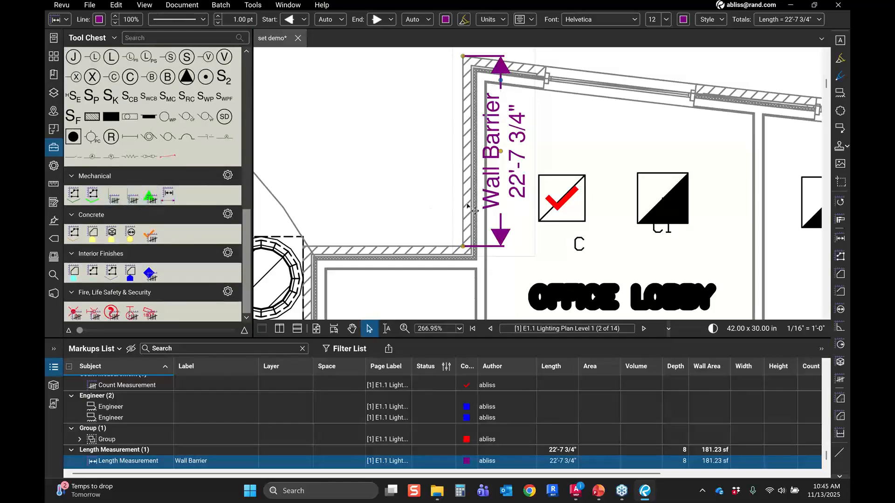
pyautogui.rightClick(506, 201)
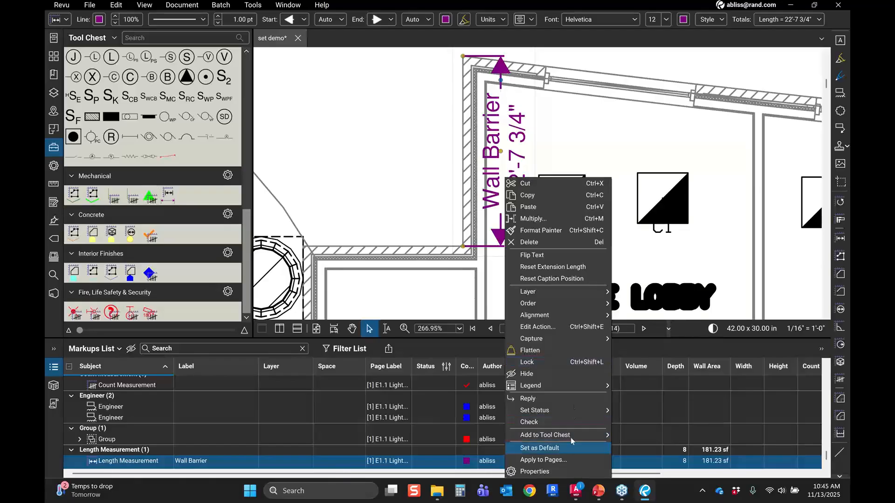
pyautogui.moveTo(601, 438)
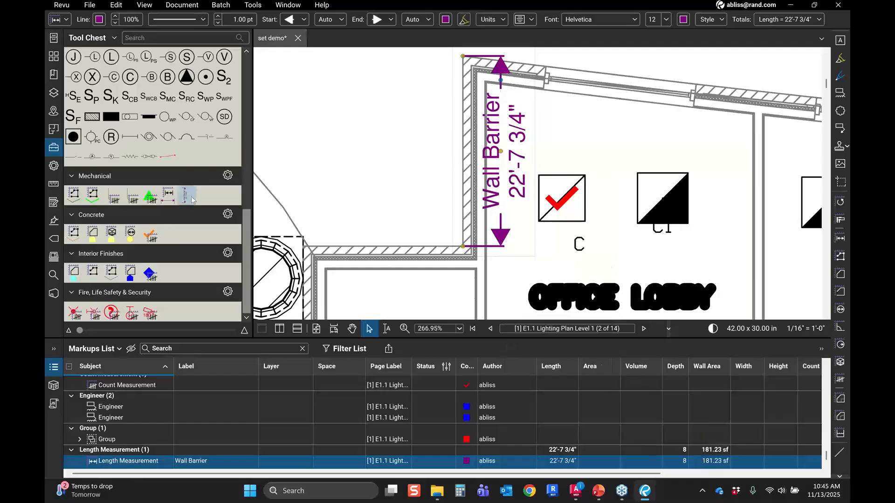
pyautogui.click(188, 197)
# Step: Switch the new tool to Properties Mode and measure a second wall segment about 19'-1/4" long
pyautogui.rightClick(190, 199)
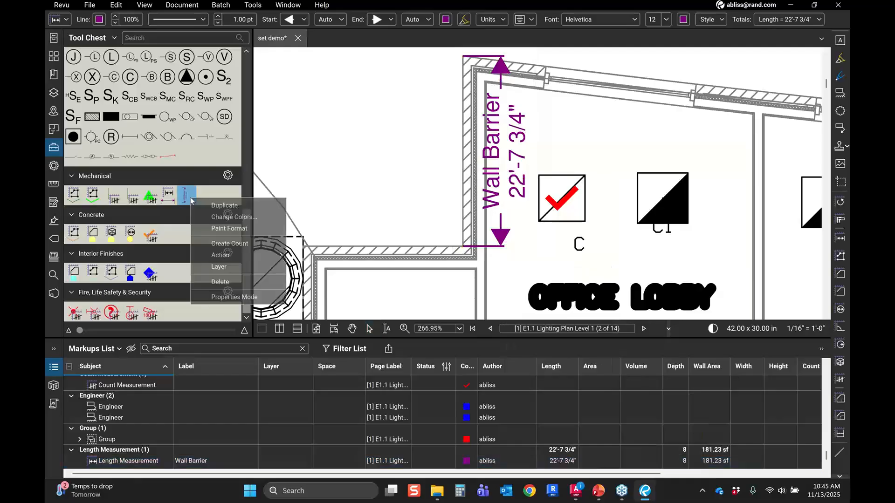
pyautogui.click(233, 297)
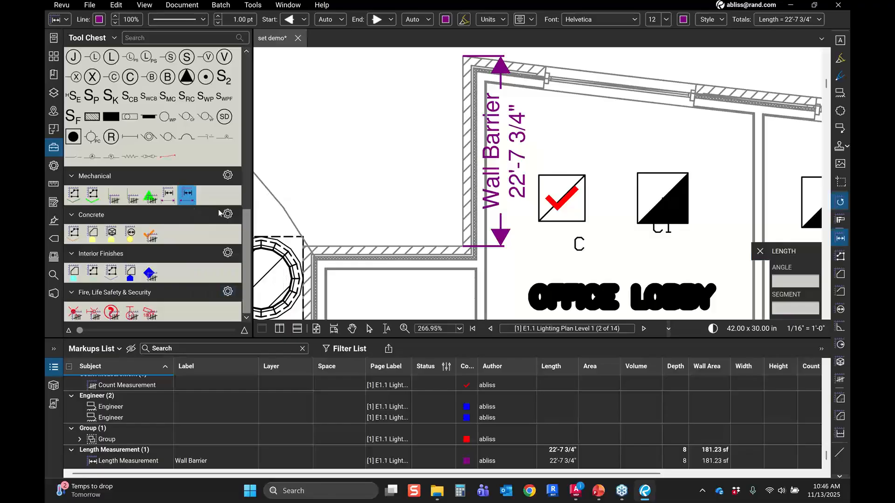
pyautogui.click(303, 245)
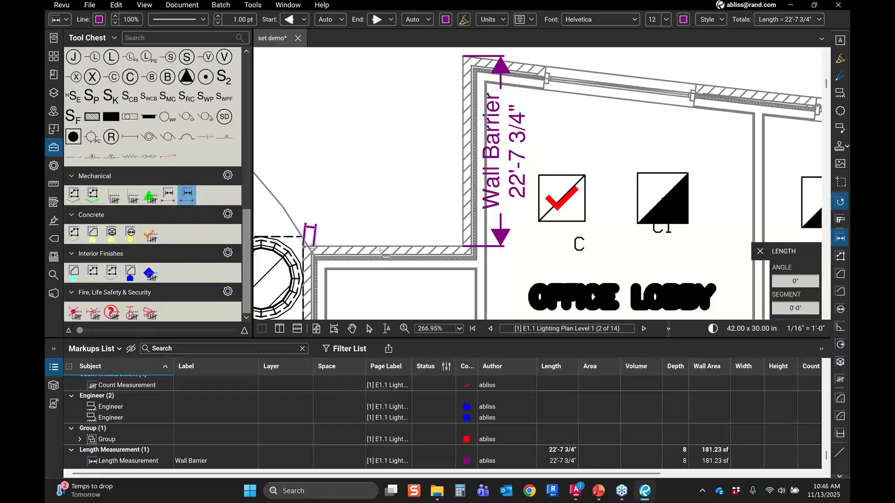
pyautogui.click(463, 245)
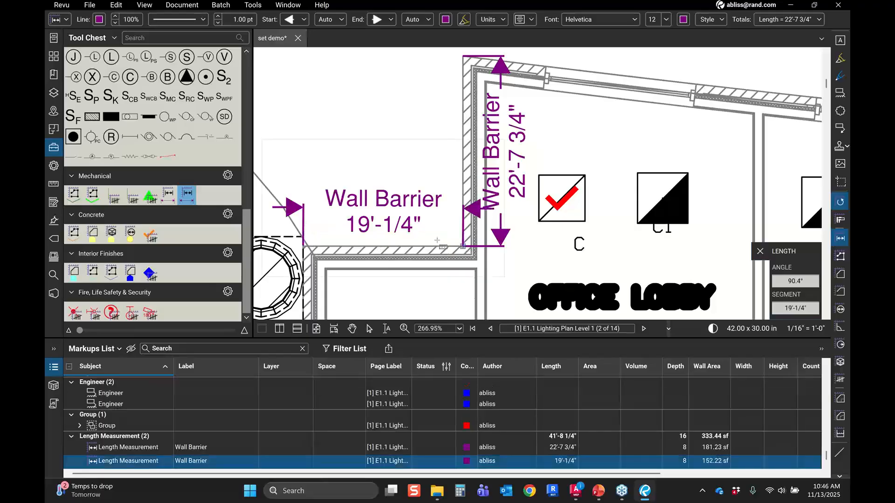
# Step: Measure a third wall segment about 12'-5" long with the Wall Barrier tool
pyautogui.moveTo(351, 218); pyautogui.dragTo(375, 148)
pyautogui.click(327, 177)
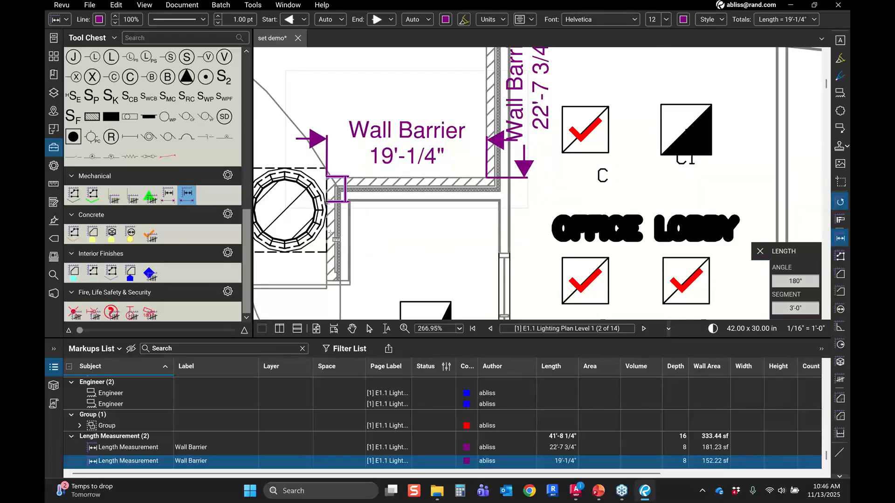
pyautogui.click(327, 281)
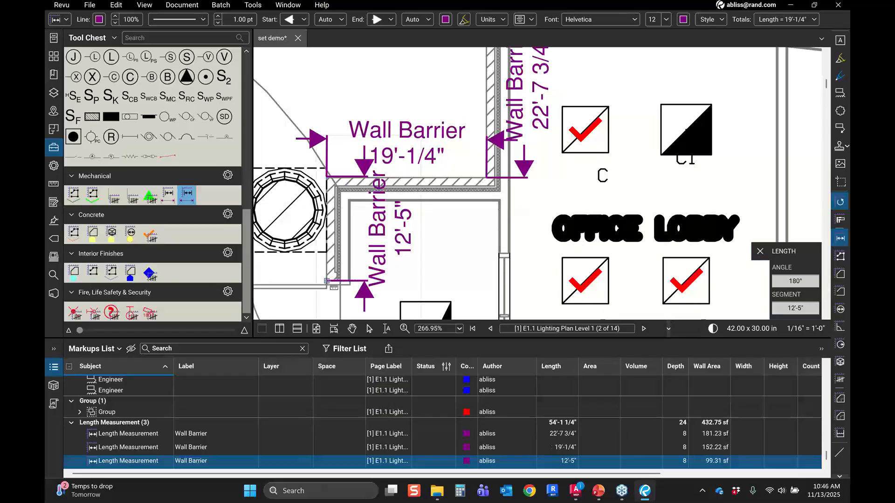
# Step: Review the three Wall Barrier measurements in the markups list and on the plan
pyautogui.scroll(-1, 405, 260)
pyautogui.scroll(-1, 404, 260)
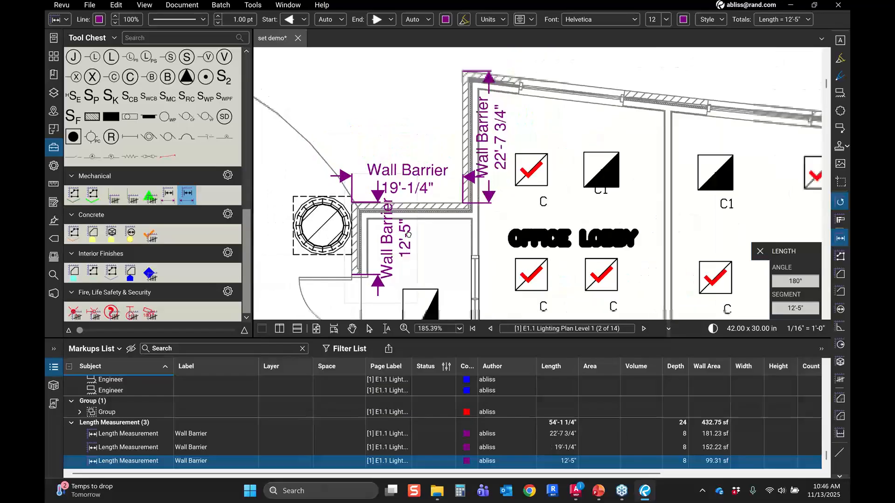
pyautogui.moveTo(409, 234); pyautogui.dragTo(393, 131)
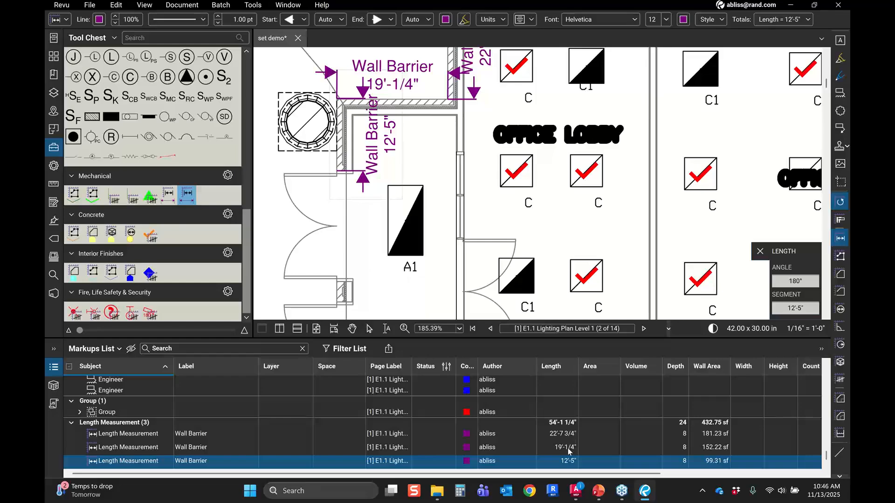
pyautogui.press('Up')
pyautogui.press('Up')
pyautogui.press('Down')
pyautogui.press('Down')
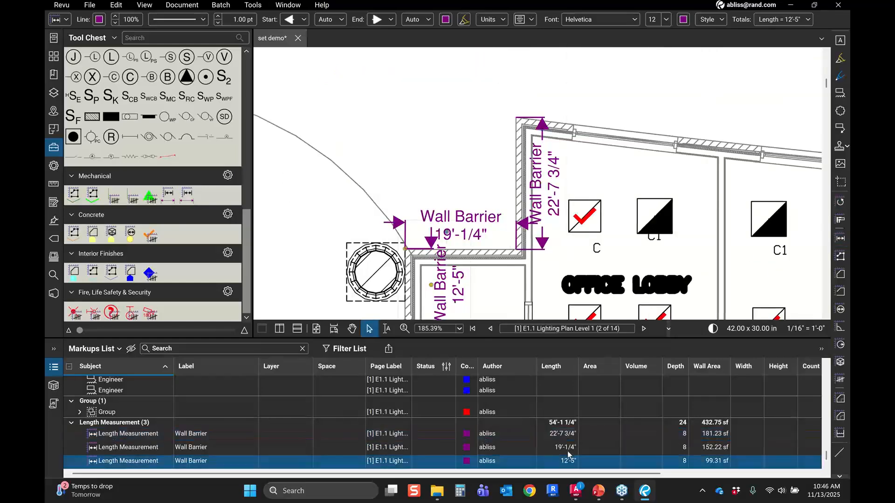
pyautogui.press('Up')
pyautogui.press('Up')
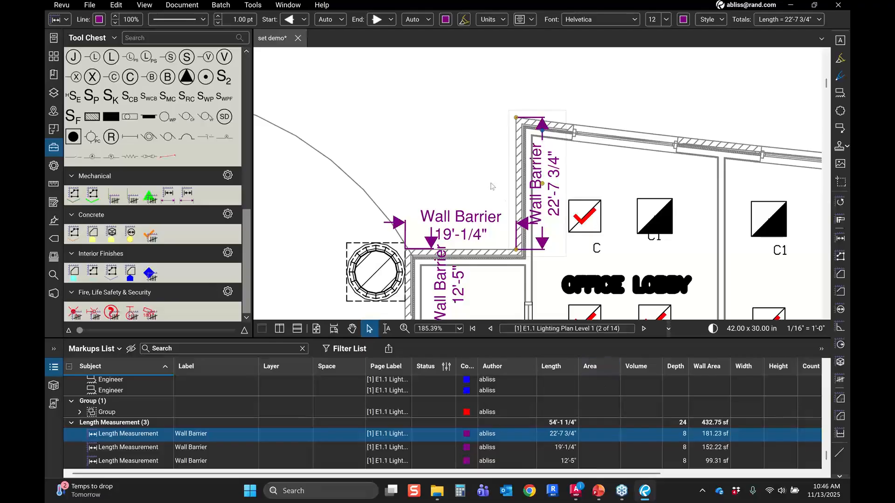
pyautogui.scroll(-4, 491, 187)
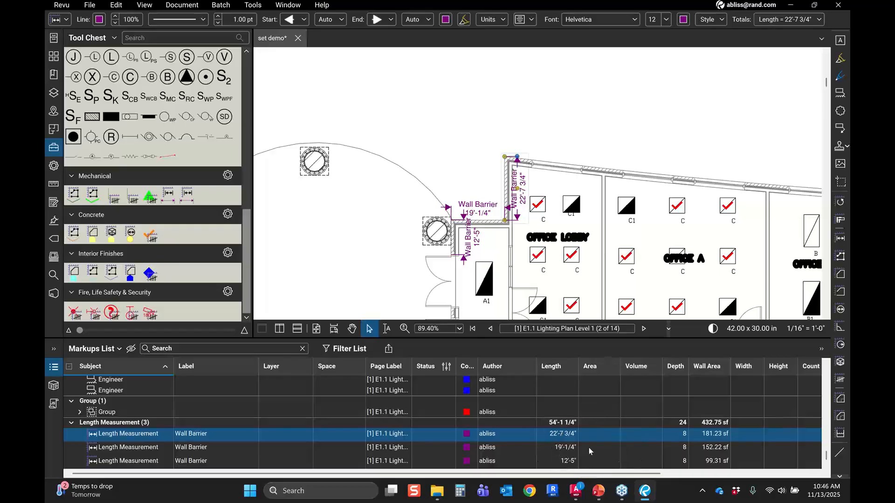
# Step: Close the Tool Chest and Markups List panels to enlarge the drawing view
pyautogui.click(388, 348)
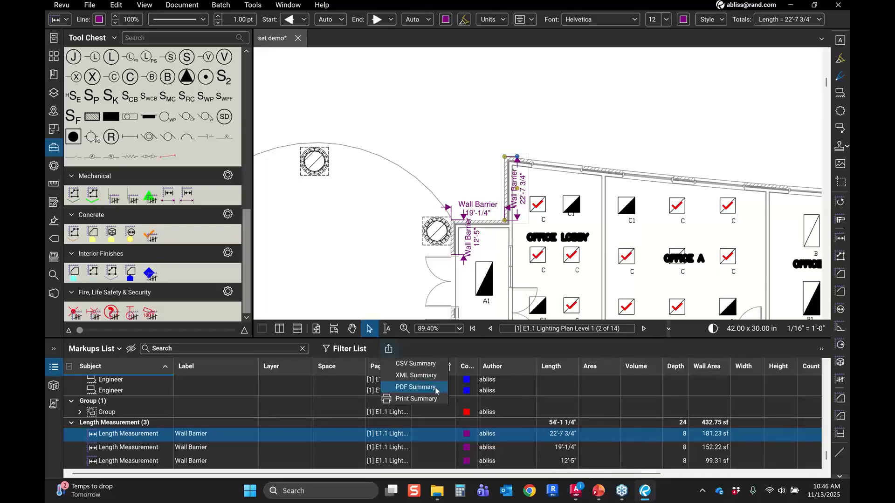
pyautogui.click(444, 355)
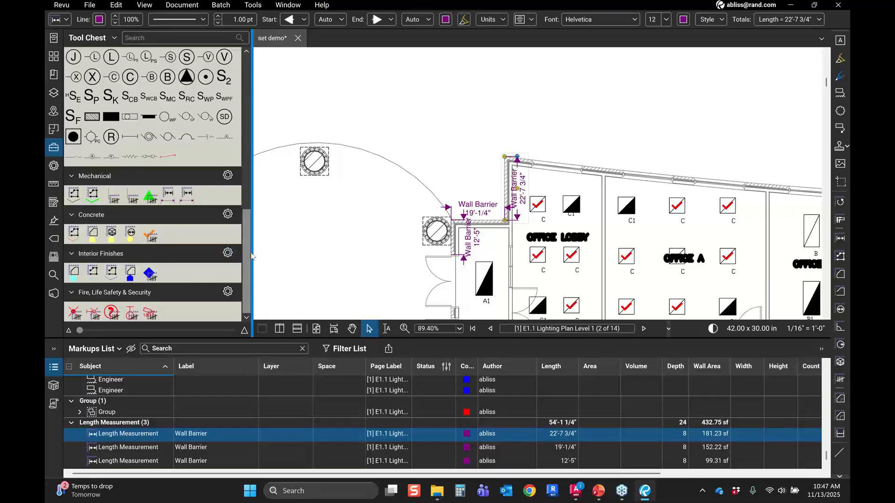
pyautogui.click(251, 256)
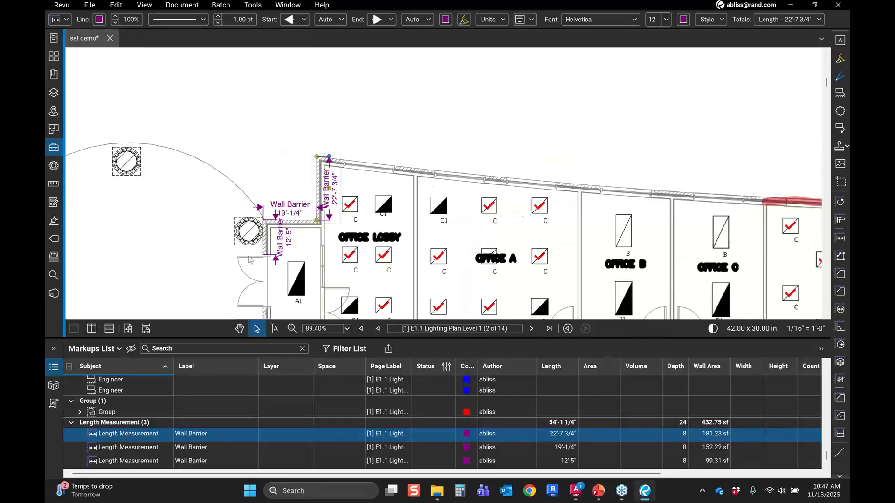
pyautogui.click(54, 368)
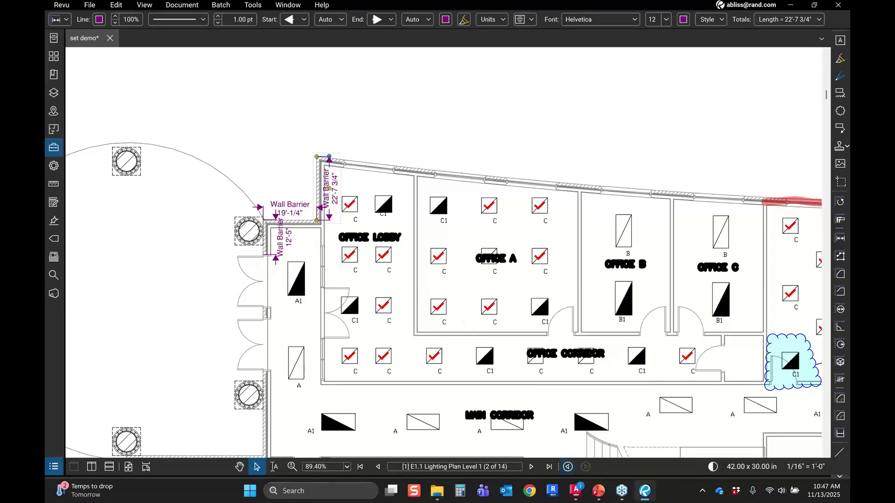
# Step: Reopen the Tool Chest beside the lounge area of the plan and scroll through the Electrical tool set
pyautogui.moveTo(630, 372); pyautogui.dragTo(217, 360)
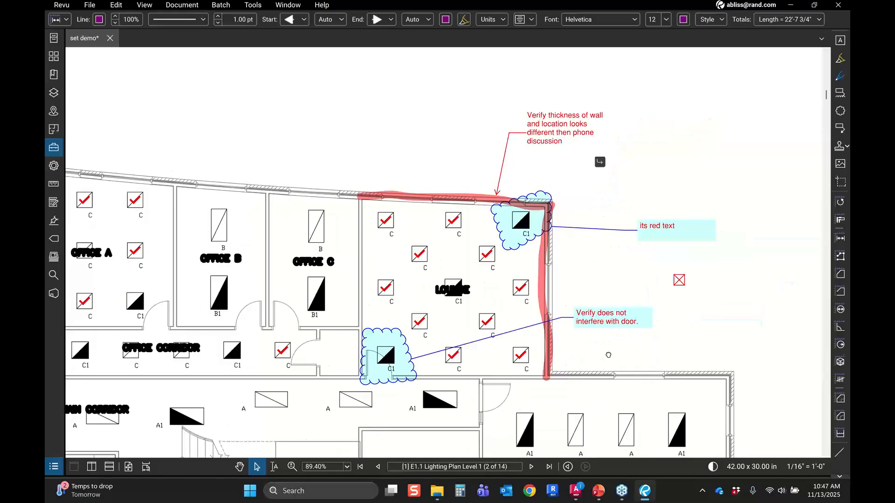
pyautogui.moveTo(608, 355); pyautogui.dragTo(552, 362)
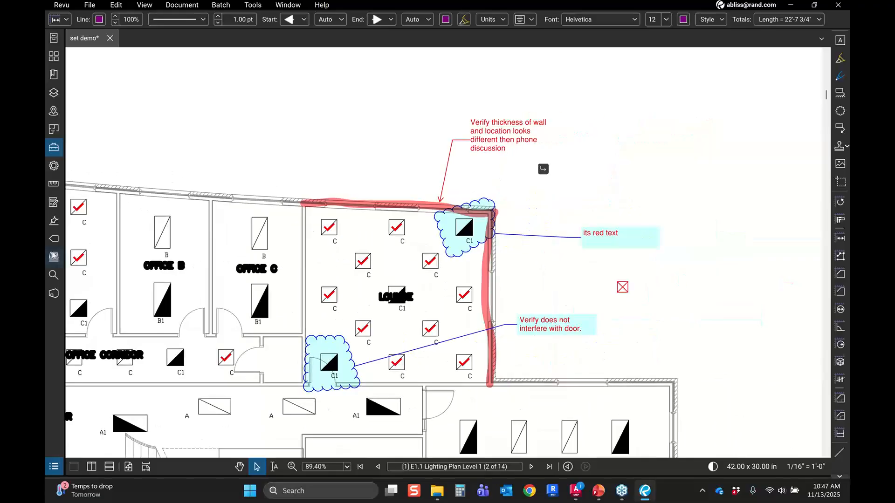
pyautogui.click(57, 154)
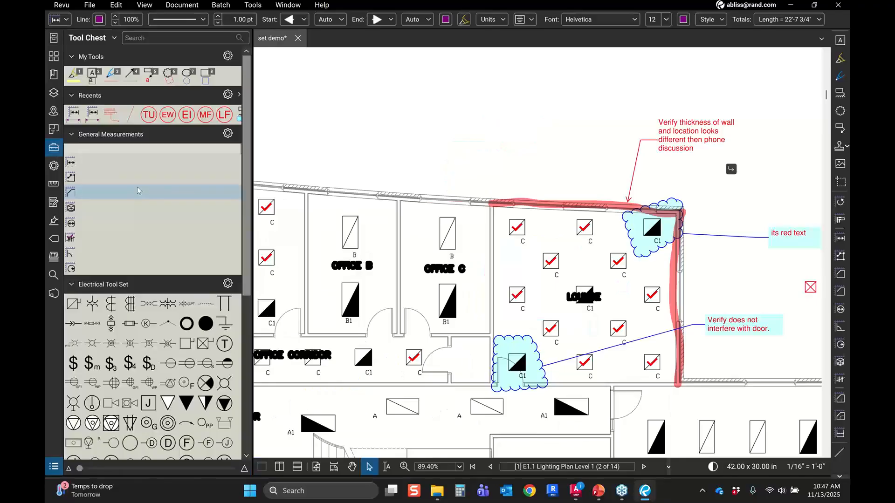
pyautogui.scroll(-3, 138, 188)
pyautogui.scroll(-9, 154, 198)
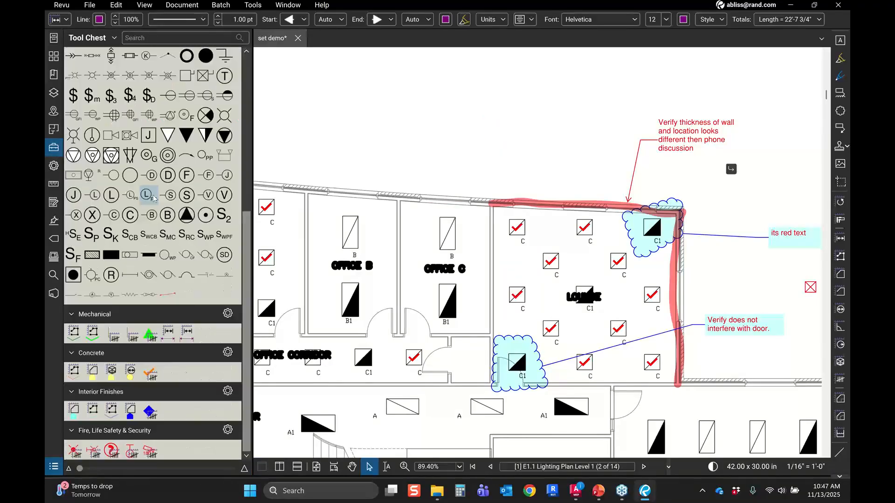
pyautogui.click(184, 275)
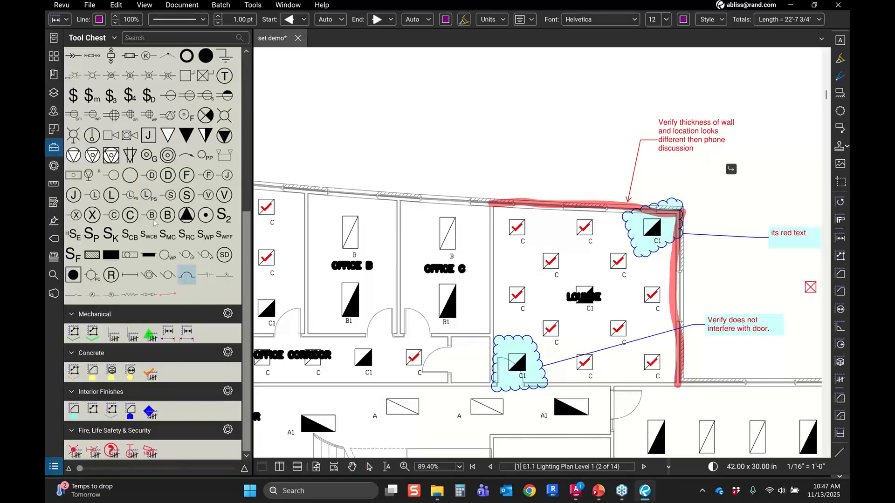
pyautogui.press('Escape')
pyautogui.scroll(12, 163, 215)
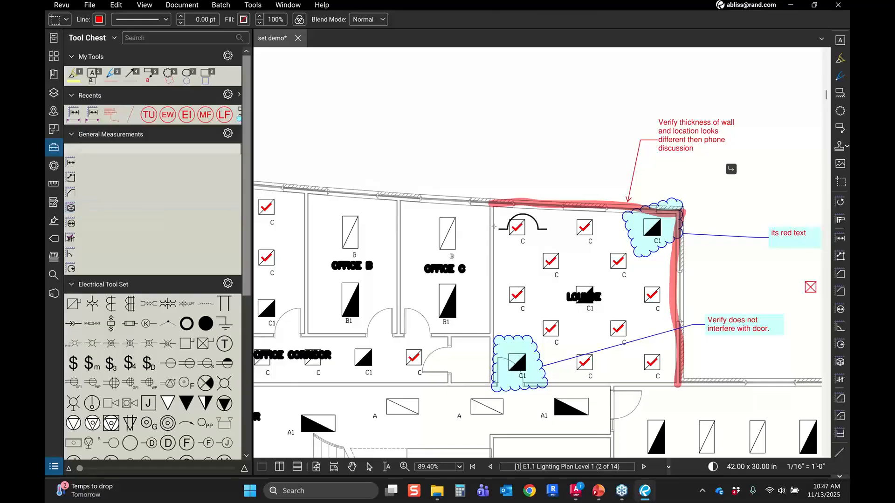
pyautogui.press('Escape')
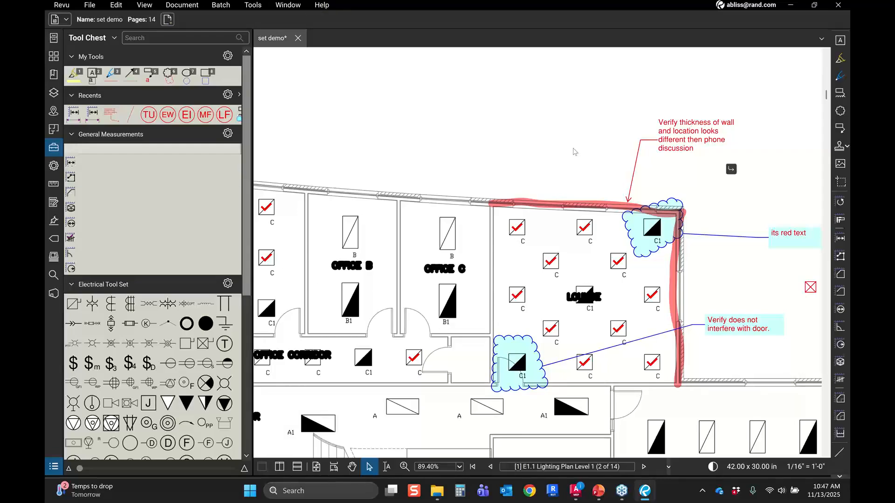
# Step: Switch the Revu profile to Revu Advanced
pyautogui.scroll(-1, 573, 151)
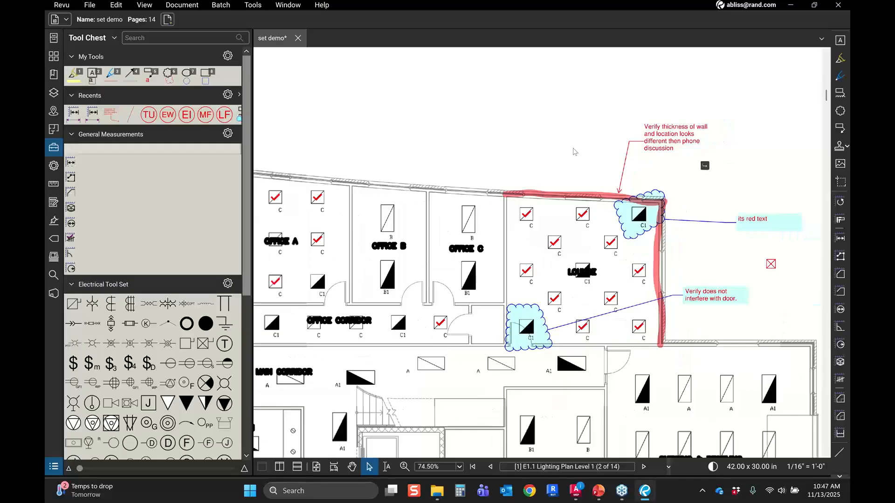
pyautogui.scroll(-1, 443, 175)
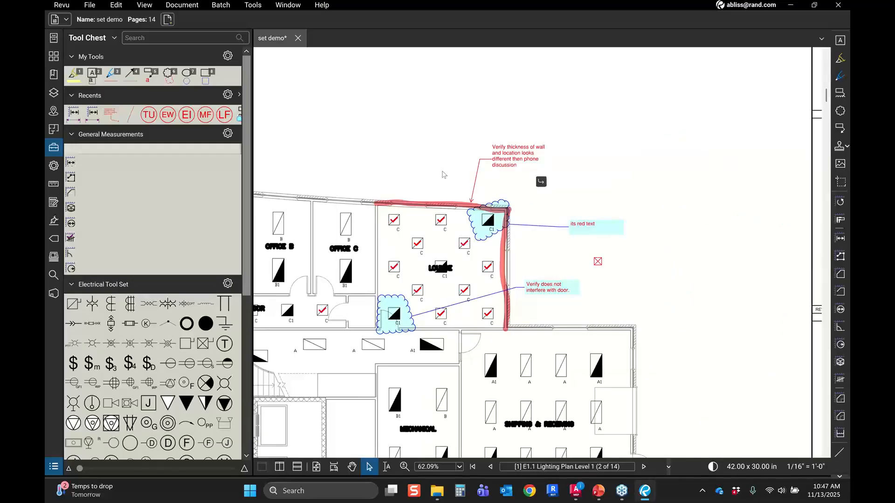
pyautogui.scroll(3, 486, 222)
pyautogui.click(61, 5)
pyautogui.moveTo(89, 40)
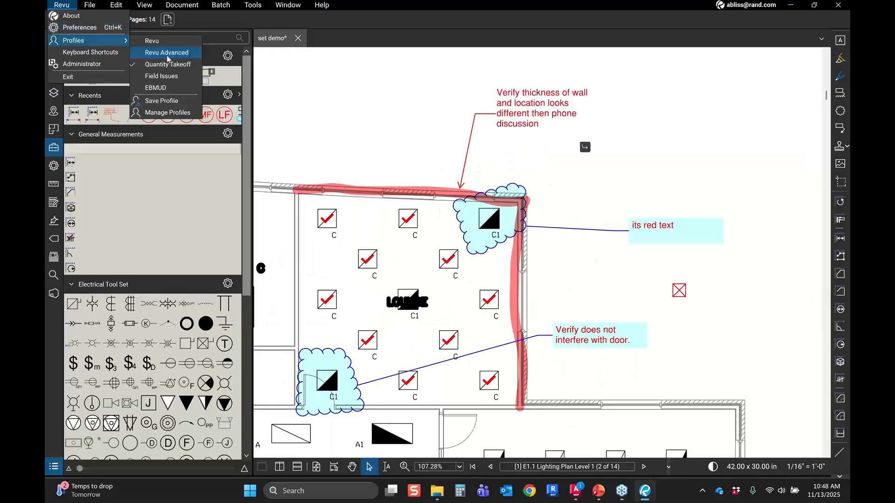
pyautogui.click(173, 42)
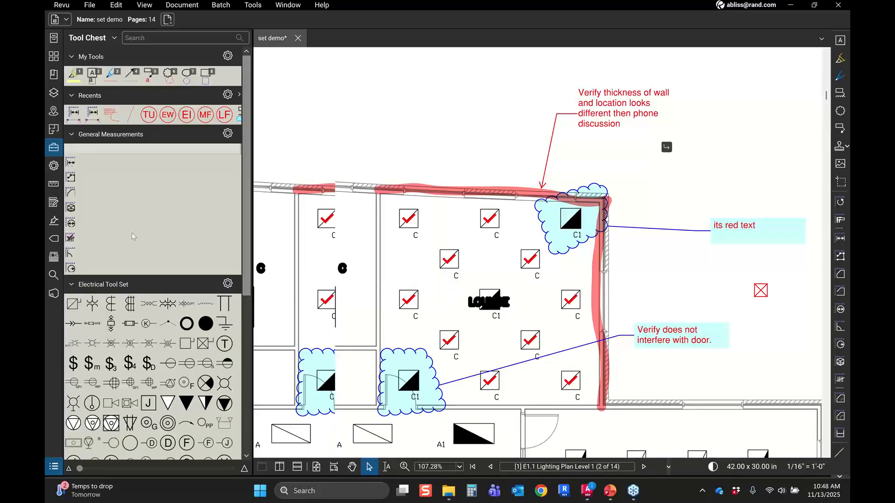
# Step: Place two Engineer Review group symbols next to the existing one east of the lounge
pyautogui.click(54, 112)
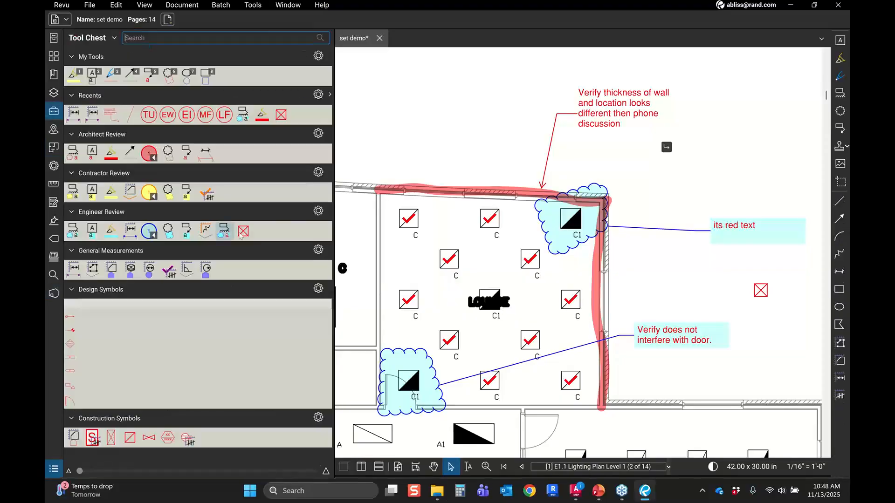
pyautogui.click(243, 231)
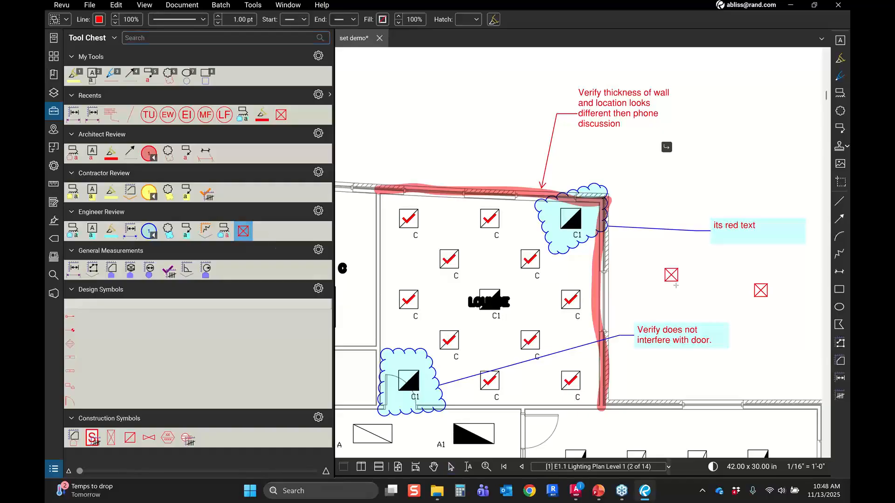
pyautogui.click(682, 278)
pyautogui.click(245, 237)
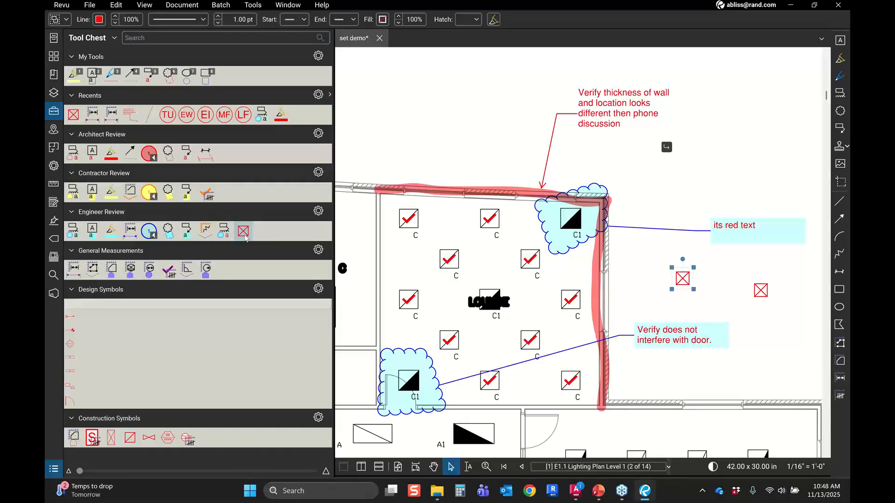
pyautogui.click(244, 233)
pyautogui.click(715, 294)
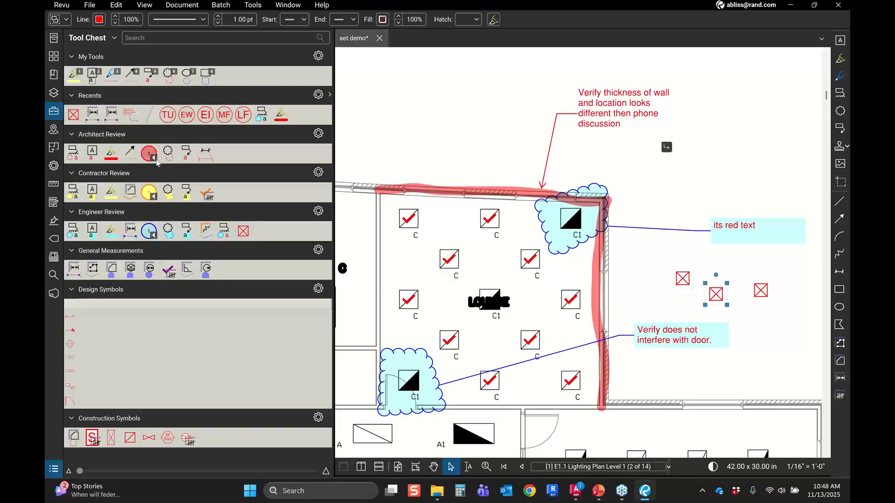
# Step: Create a new legend for the Engineer Review tool set and place it above the wall comment
pyautogui.click(318, 210)
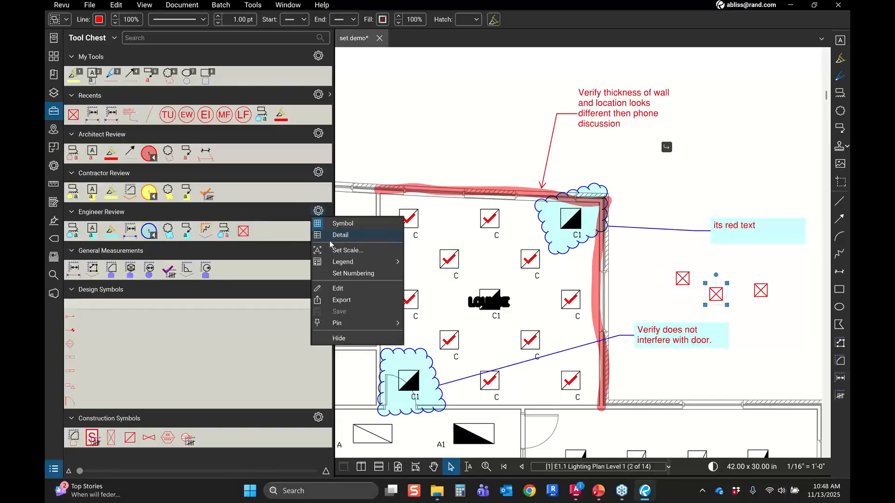
pyautogui.moveTo(366, 267)
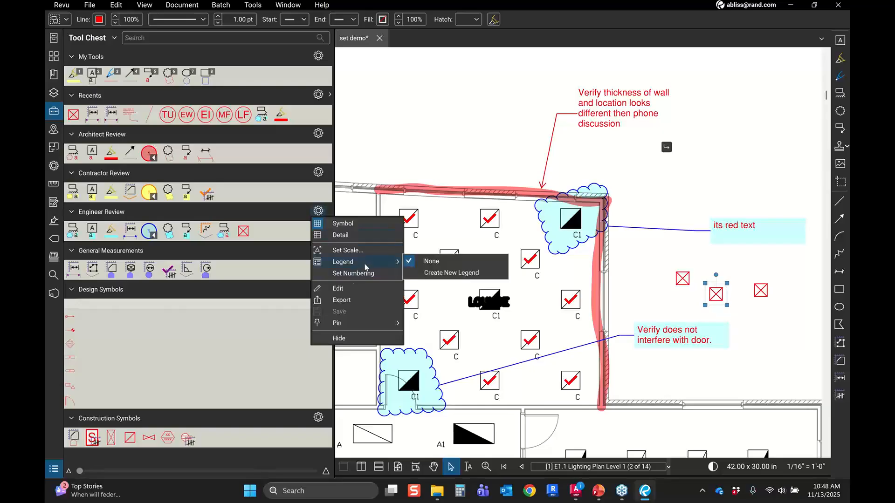
pyautogui.click(433, 272)
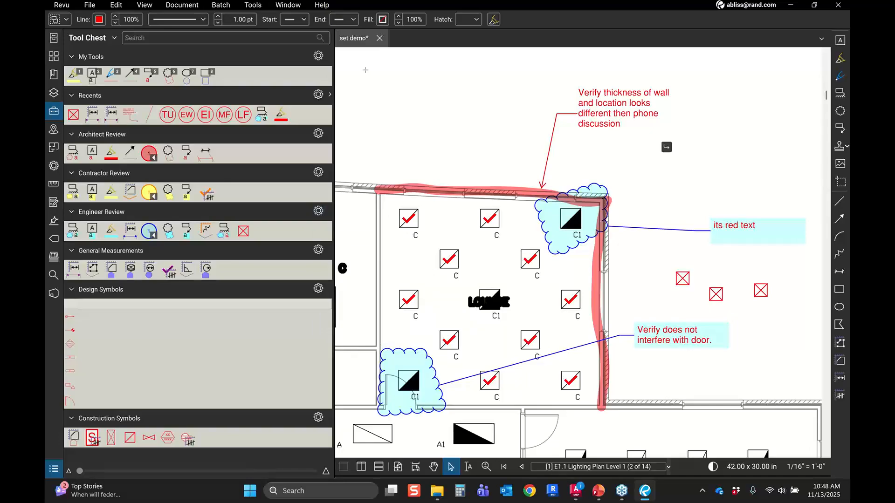
pyautogui.click(393, 101)
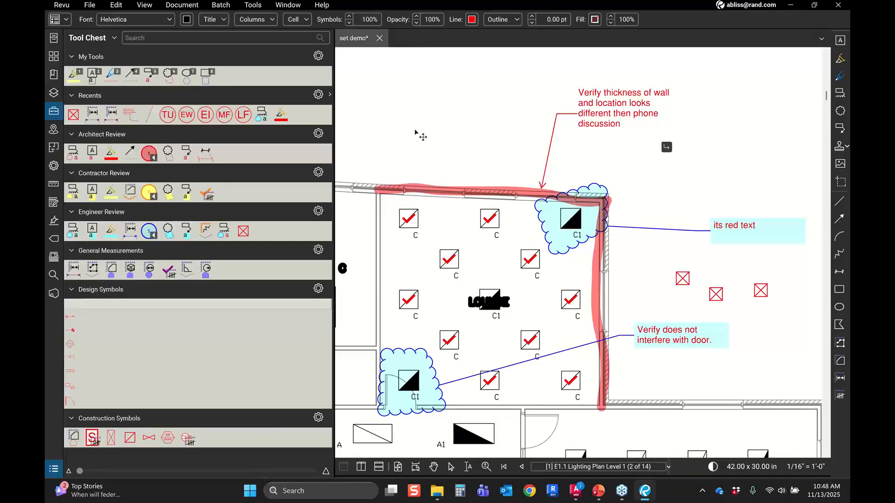
pyautogui.click(415, 133)
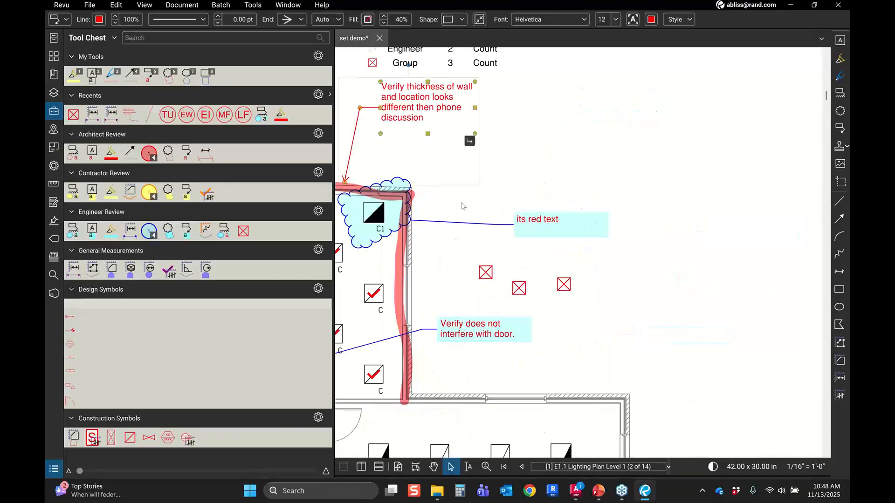
# Step: Create a new legend for the Architect Review tool set and place it beside the Engineer Review legend
pyautogui.scroll(-4, 463, 206)
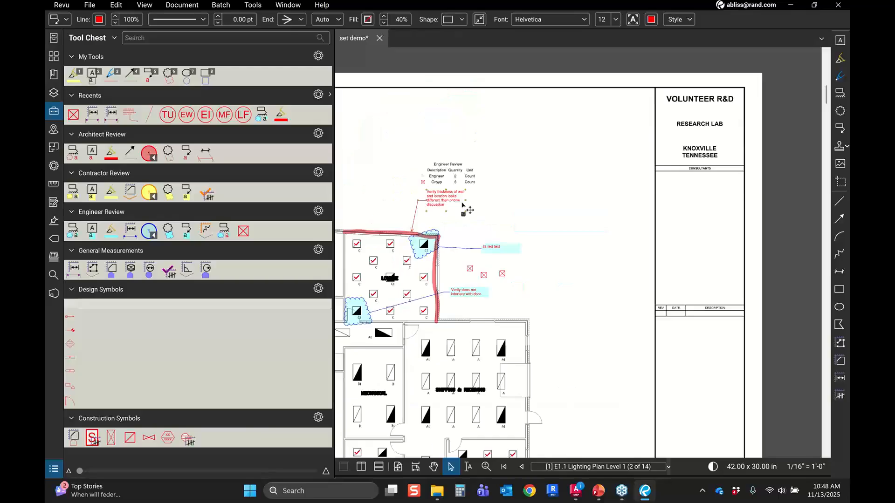
pyautogui.scroll(4, 459, 180)
pyautogui.press('Escape')
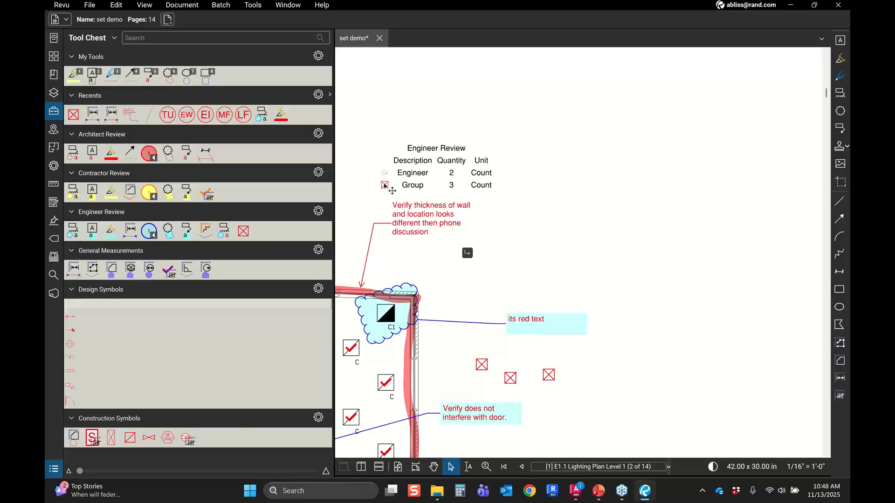
pyautogui.click(318, 133)
pyautogui.moveTo(342, 185)
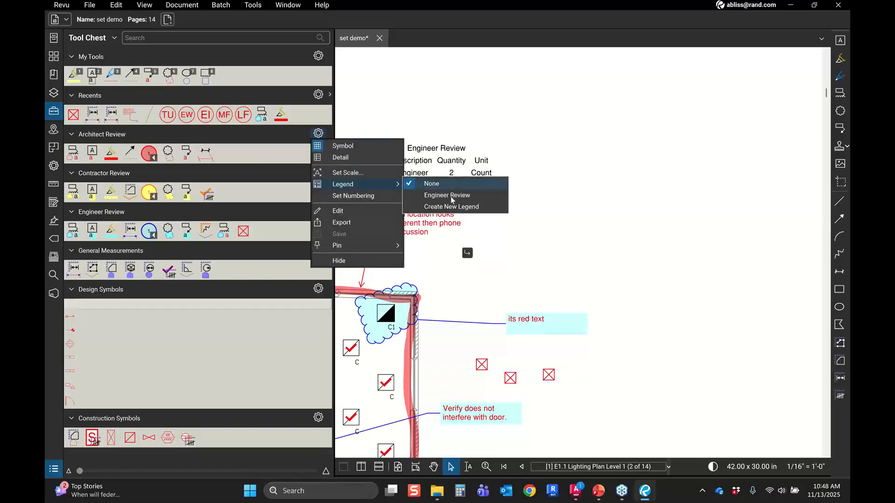
pyautogui.click(449, 206)
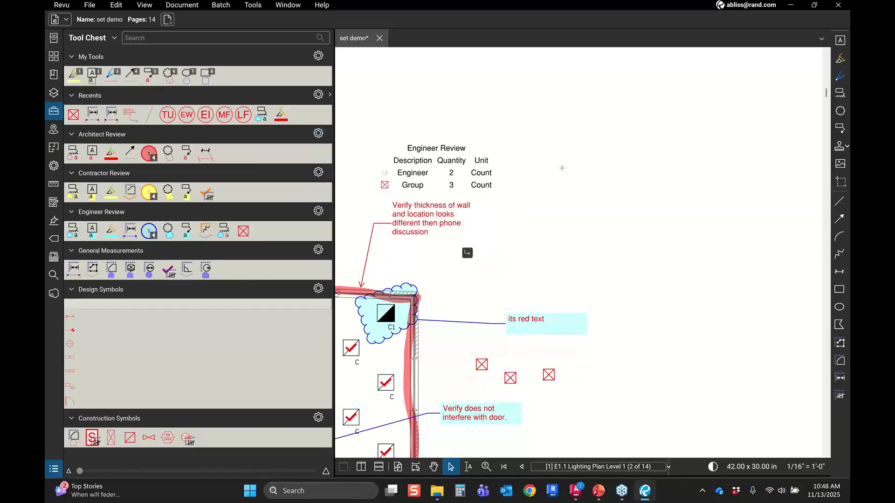
pyautogui.click(533, 195)
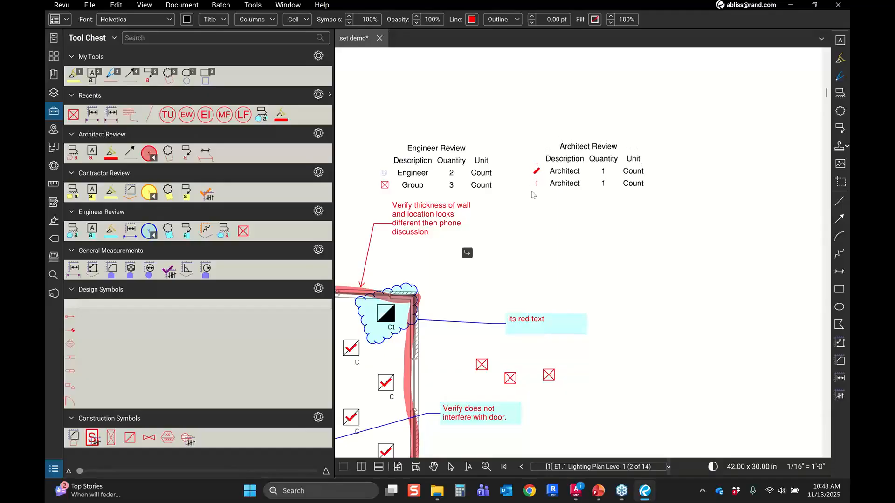
pyautogui.click(543, 172)
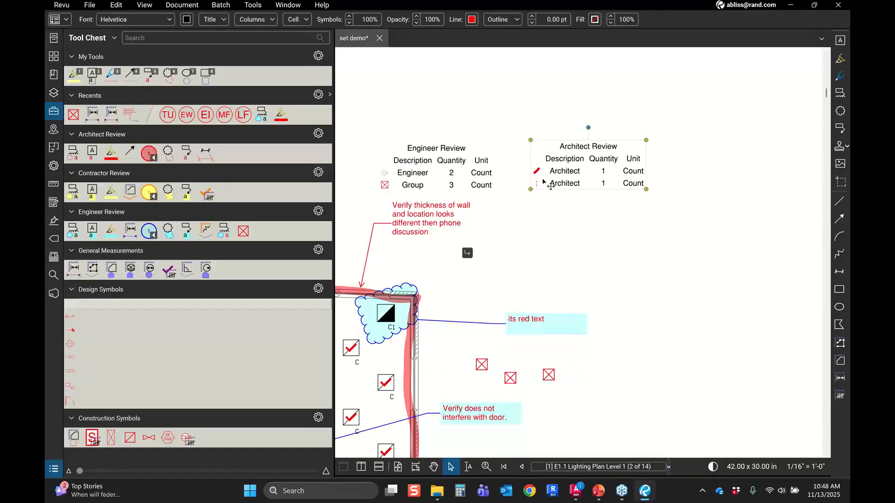
# Step: Add another Engineer Review group symbol and an Engineer Review highlight near the lounge wall, then inspect the legend
pyautogui.click(241, 235)
pyautogui.click(573, 387)
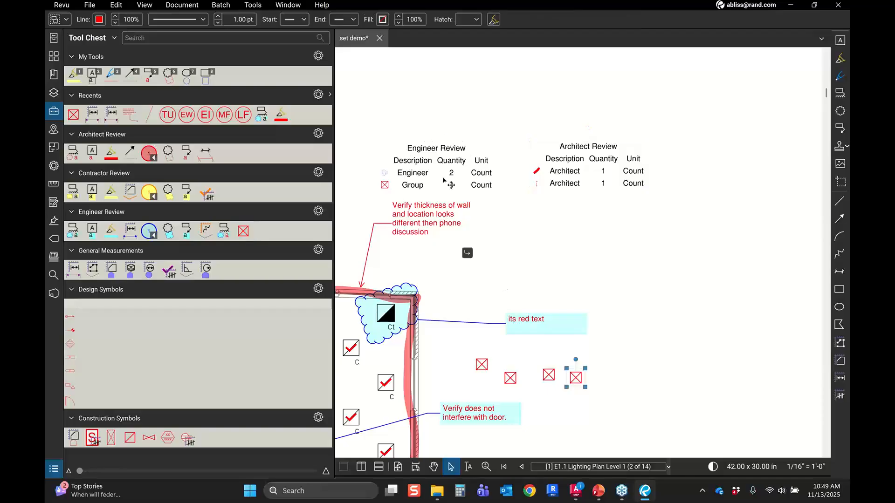
pyautogui.click(113, 235)
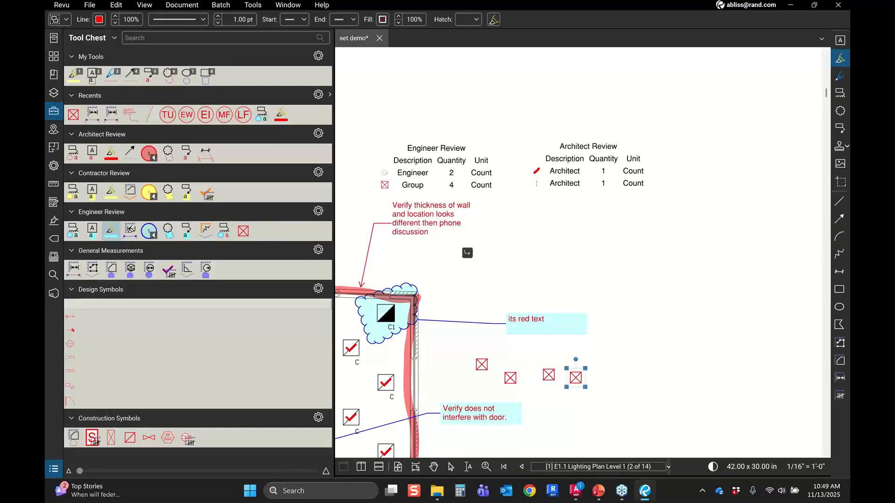
pyautogui.moveTo(403, 362)
pyautogui.mouseDown()
pyautogui.moveTo(383, 384)
pyautogui.moveTo(398, 369)
pyautogui.moveTo(384, 379)
pyautogui.moveTo(414, 374)
pyautogui.mouseUp()
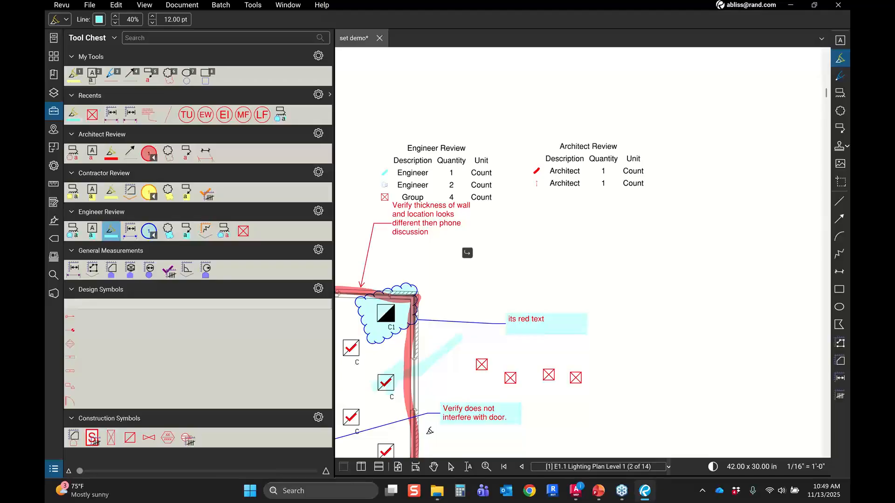
pyautogui.click(446, 187)
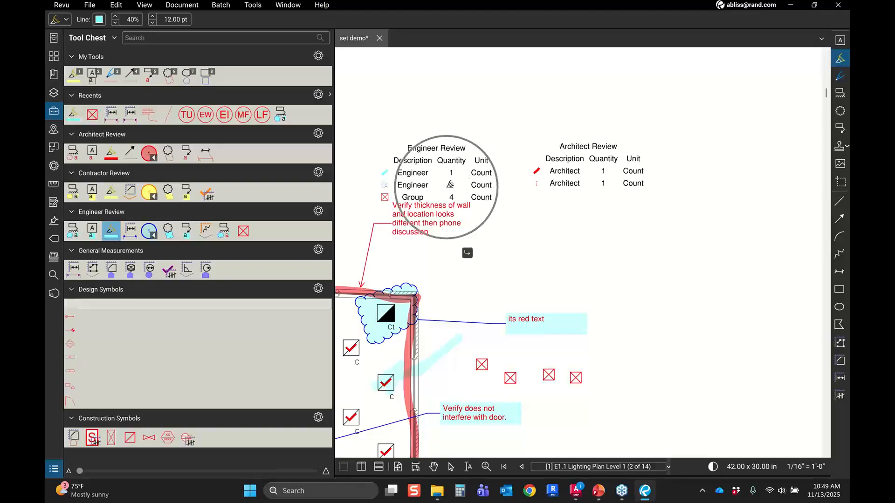
pyautogui.click(452, 164)
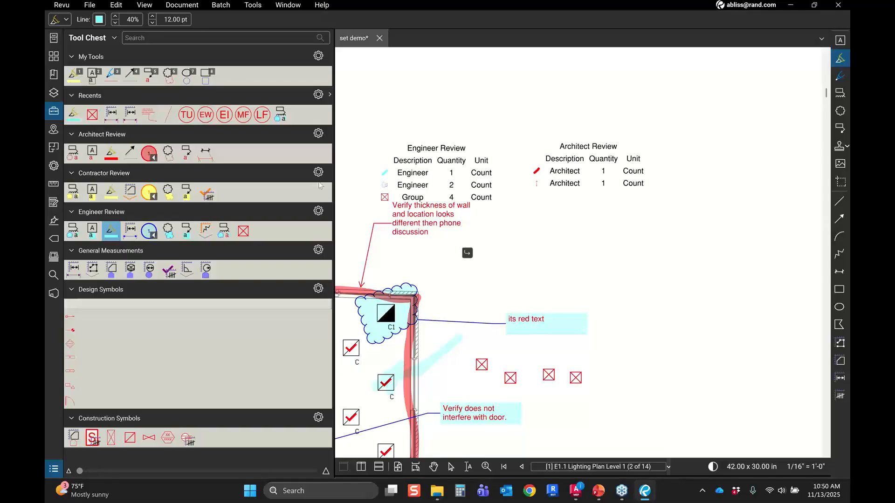
# Step: Select the Group row of the Engineer Review legend and view the whole lighting sheet
pyautogui.click(393, 191)
pyautogui.click(391, 193)
pyautogui.scroll(-1, 442, 236)
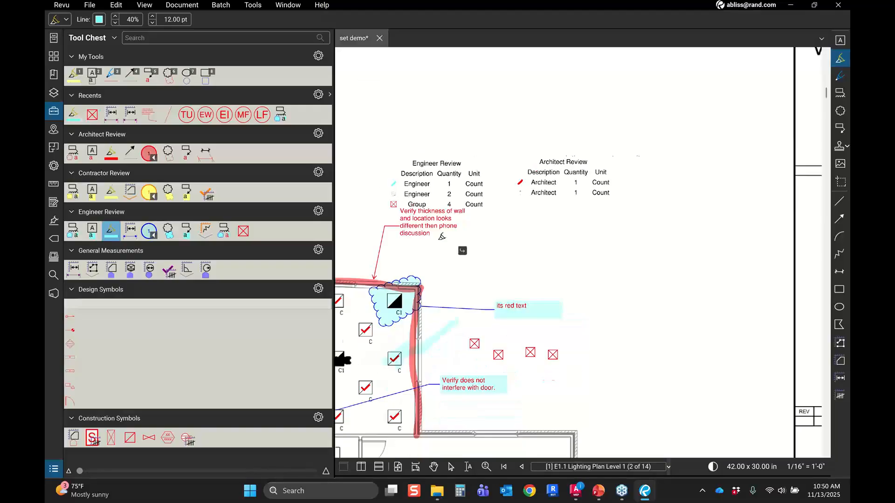
pyautogui.scroll(-2, 442, 236)
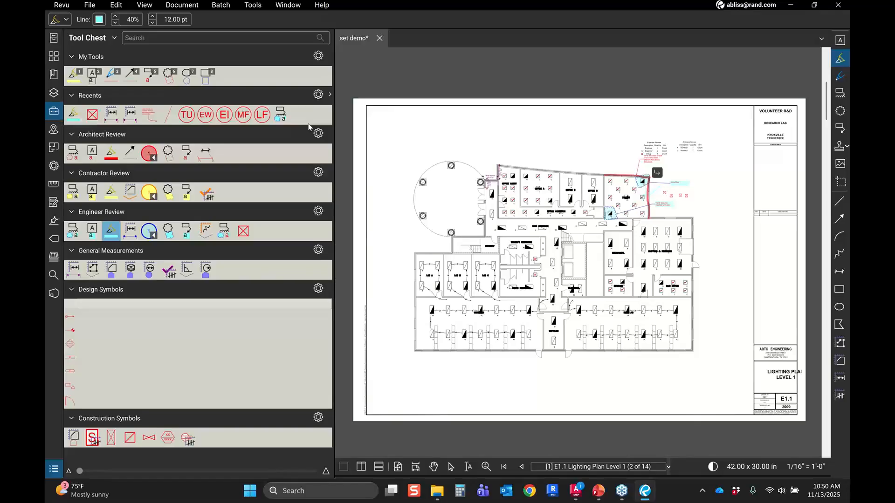
# Step: Open the layers list and switch to sheet E2.1 Power Plan Level 1
pyautogui.click(53, 93)
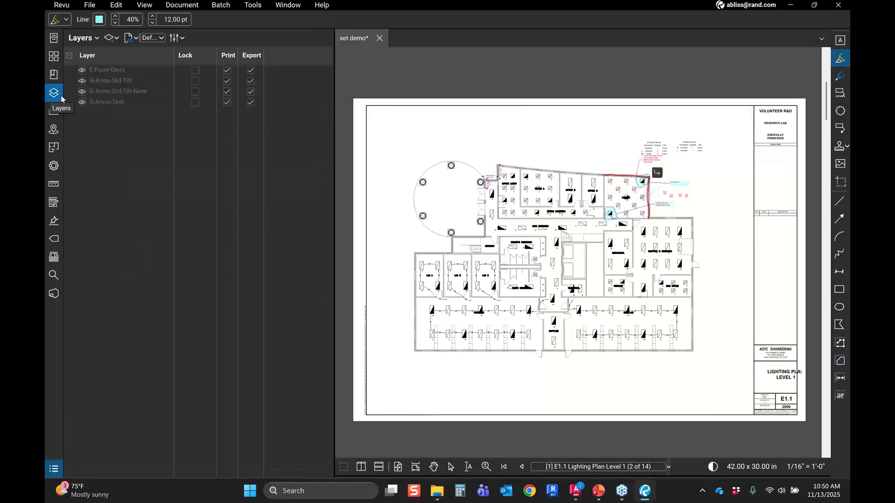
pyautogui.click(98, 92)
pyautogui.click(102, 102)
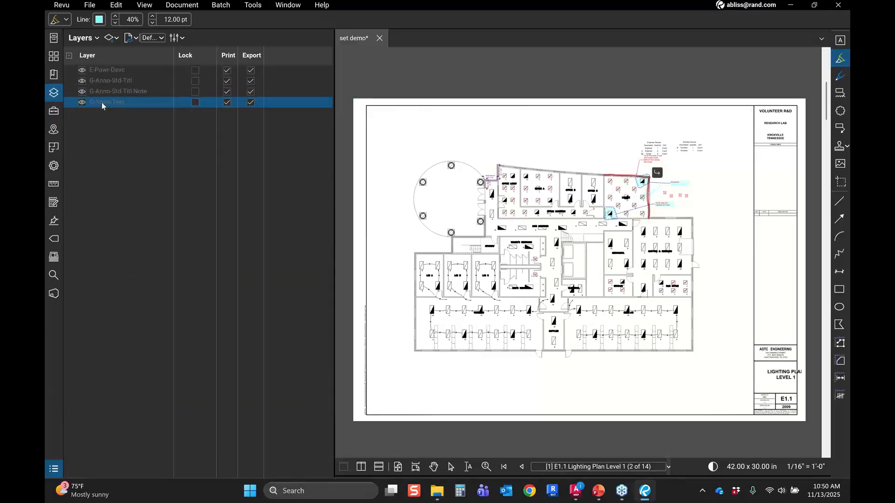
pyautogui.click(54, 62)
pyautogui.click(258, 82)
pyautogui.click(54, 93)
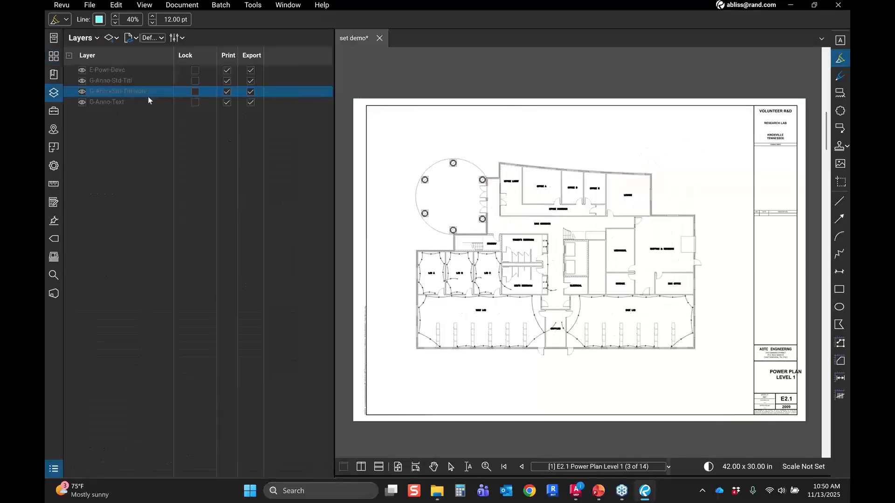
# Step: Toggle the visibility of the E-Powr-Devc, G-Anno-Std-Ttl, G-Anno-Std-Ttl-Note and G-Anno-Text layers off and back on
pyautogui.click(83, 92)
pyautogui.click(82, 81)
pyautogui.click(82, 70)
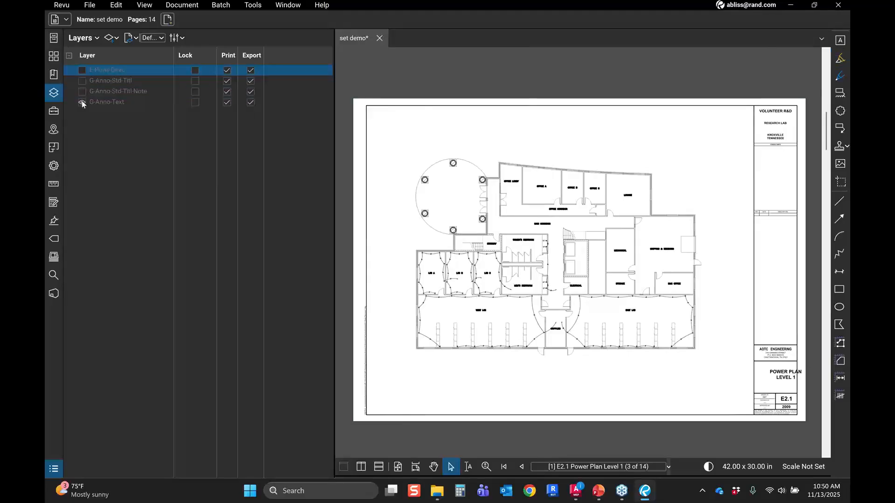
pyautogui.click(83, 102)
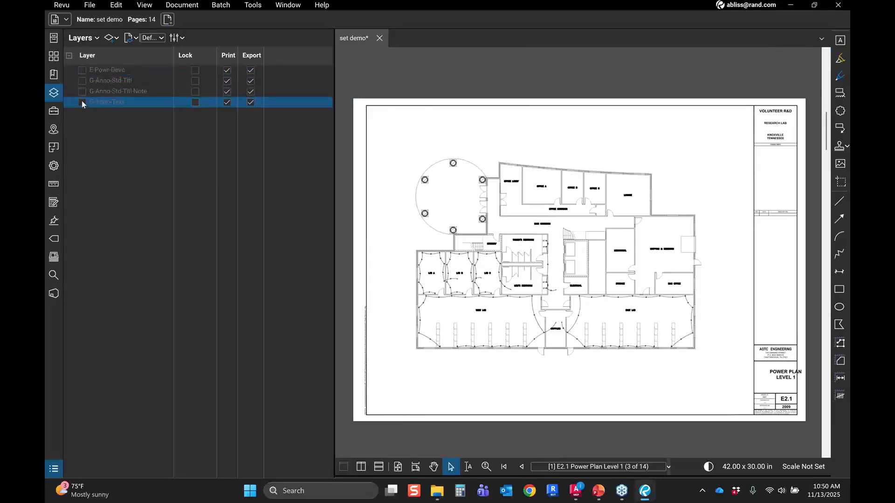
pyautogui.click(82, 102)
pyautogui.click(82, 92)
pyautogui.click(82, 81)
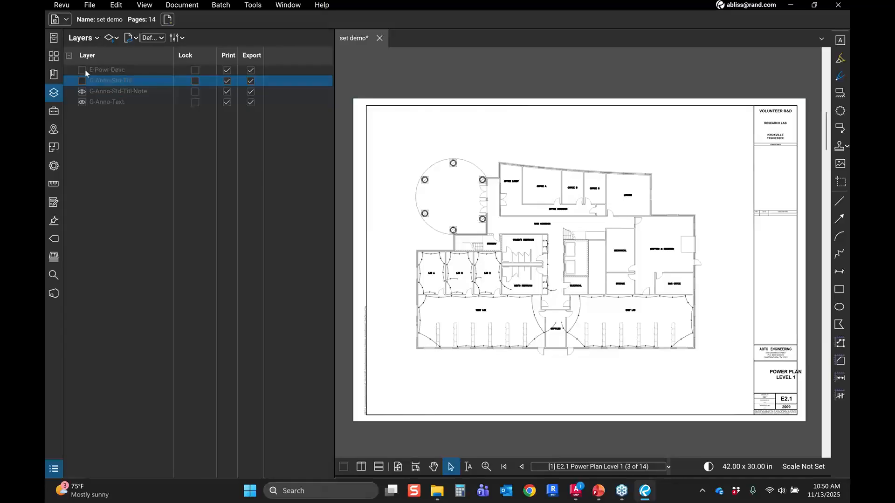
pyautogui.click(82, 70)
# Step: Close the layers panel to give the power plan sheet the full workspace
pyautogui.scroll(-2, 598, 334)
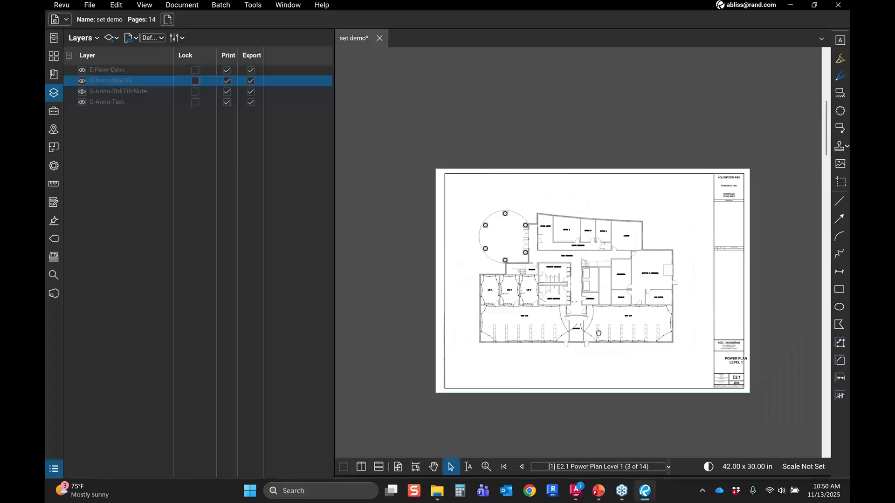
pyautogui.scroll(2, 599, 334)
pyautogui.scroll(-1, 501, 250)
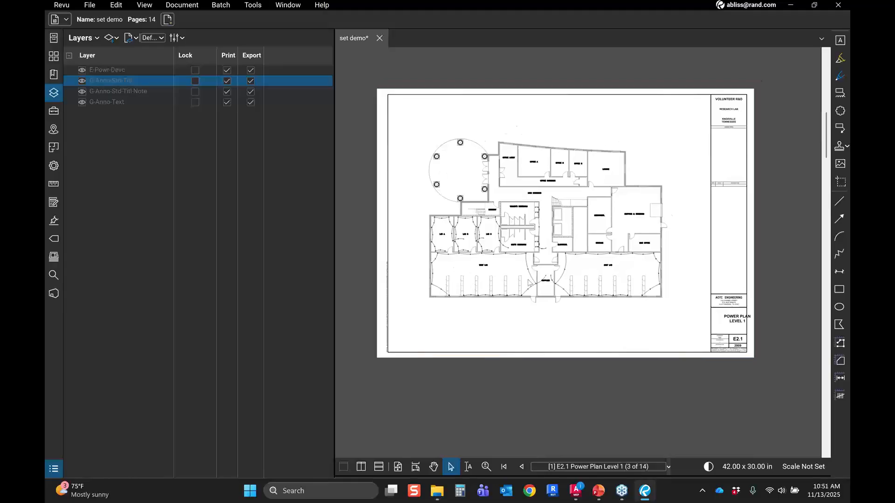
pyautogui.click(46, 92)
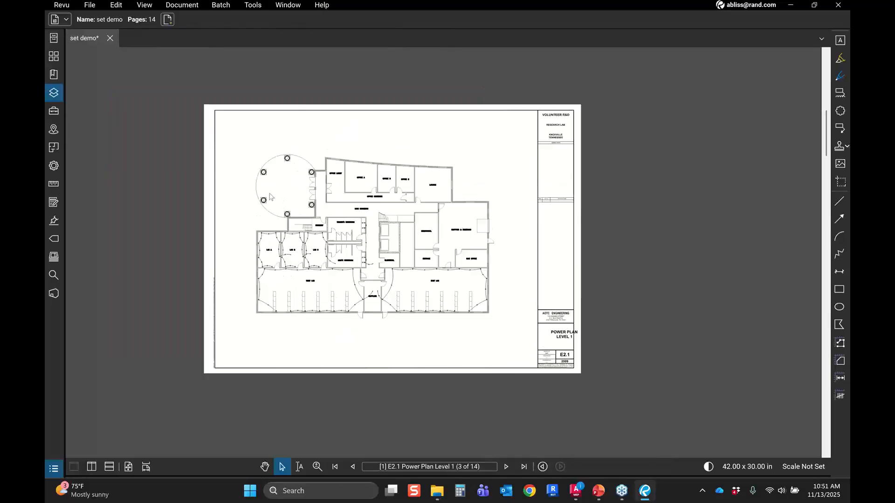
pyautogui.scroll(1, 270, 196)
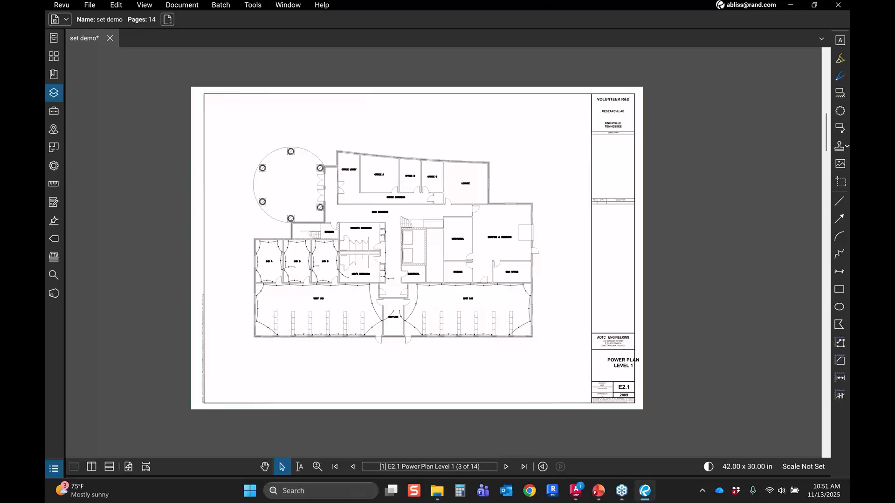
pyautogui.press('super+d')
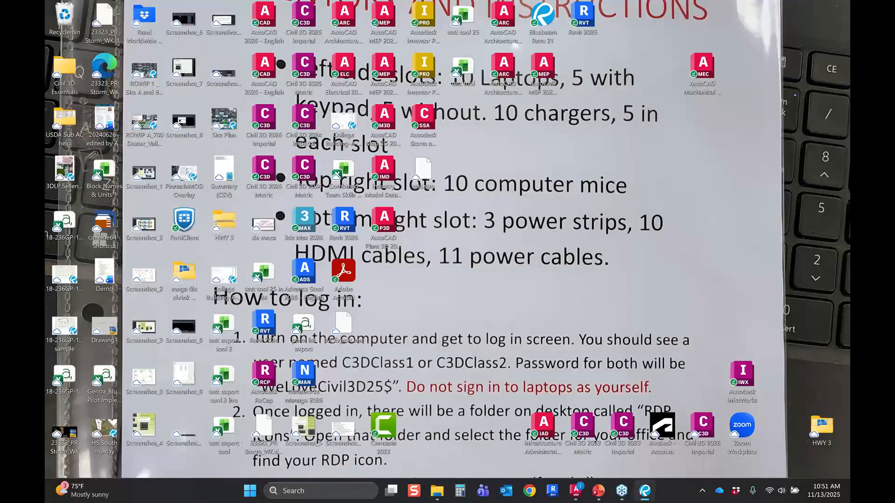